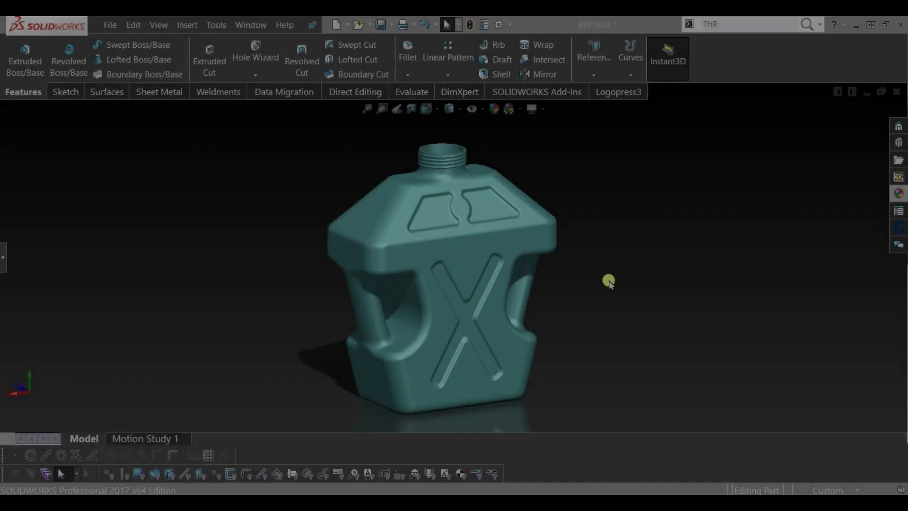
- Orbit and zoom around the finished jerrycan bottle to inspect its underside, X-embossed front and top
{"action": "middle_click_drag", "start_coordinate": [619, 260], "coordinate": [583, 273]}
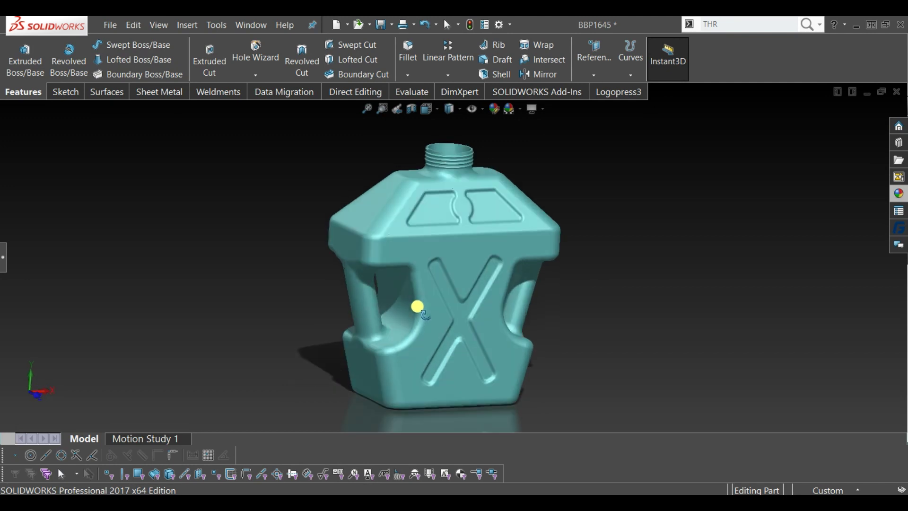
{"action": "mouse_move", "coordinate": [408, 324]}
{"action": "middle_mouse_down"}
{"action": "mouse_move", "coordinate": [408, 212]}
{"action": "mouse_move", "coordinate": [405, 316]}
{"action": "middle_mouse_up"}
{"action": "scroll", "coordinate": [438, 189], "scroll_direction": "down", "scroll_amount": 3}
{"action": "scroll", "coordinate": [473, 236], "scroll_direction": "down", "scroll_amount": 3}
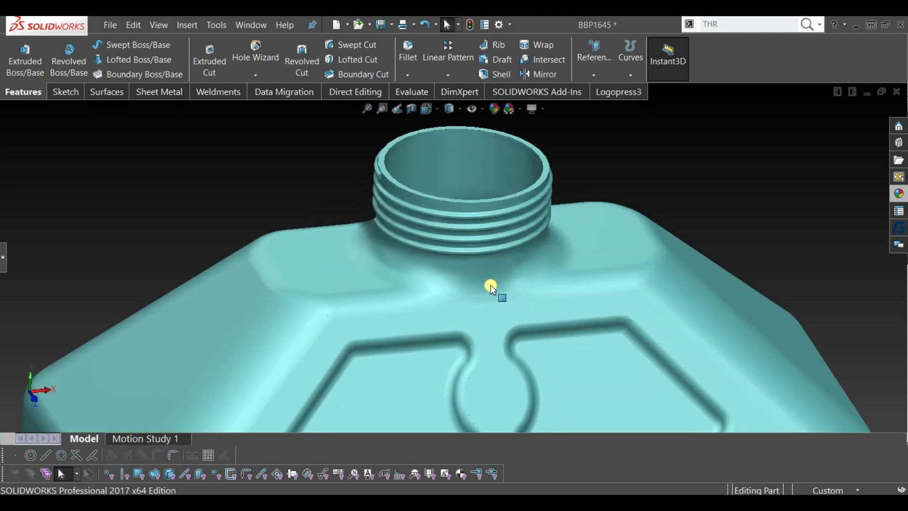
{"action": "scroll", "coordinate": [507, 303], "scroll_direction": "up", "scroll_amount": 3}
{"action": "mouse_move", "coordinate": [508, 302]}
{"action": "middle_mouse_down"}
{"action": "mouse_move", "coordinate": [478, 358]}
{"action": "mouse_move", "coordinate": [449, 365]}
{"action": "mouse_move", "coordinate": [467, 364]}
{"action": "middle_mouse_up"}
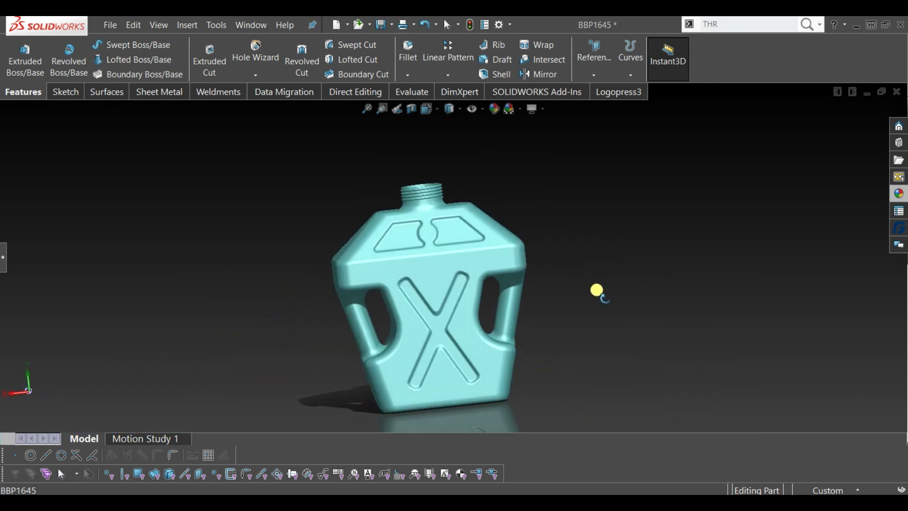
{"action": "mouse_move", "coordinate": [600, 304]}
{"action": "middle_mouse_down"}
{"action": "mouse_move", "coordinate": [587, 292]}
{"action": "mouse_move", "coordinate": [600, 300]}
{"action": "mouse_move", "coordinate": [597, 288]}
{"action": "mouse_move", "coordinate": [621, 320]}
{"action": "middle_mouse_up"}
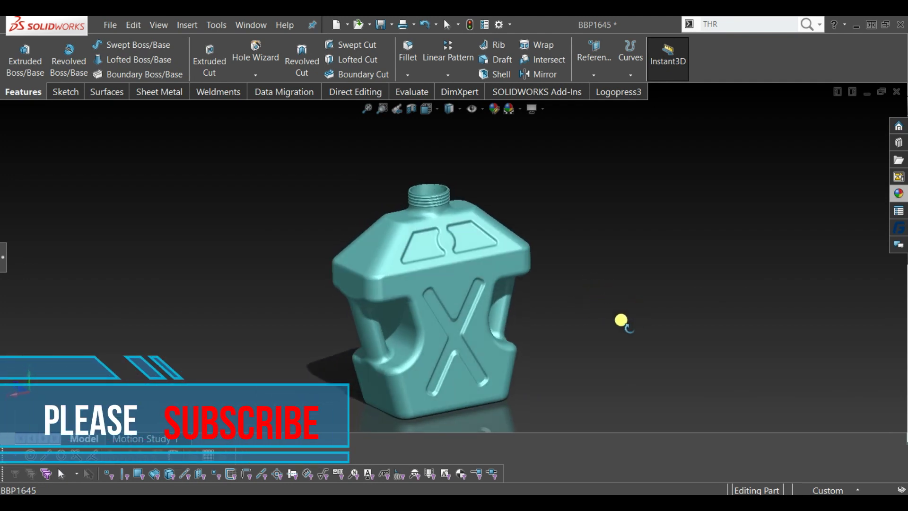
{"action": "scroll", "coordinate": [398, 376], "scroll_direction": "down", "scroll_amount": 2}
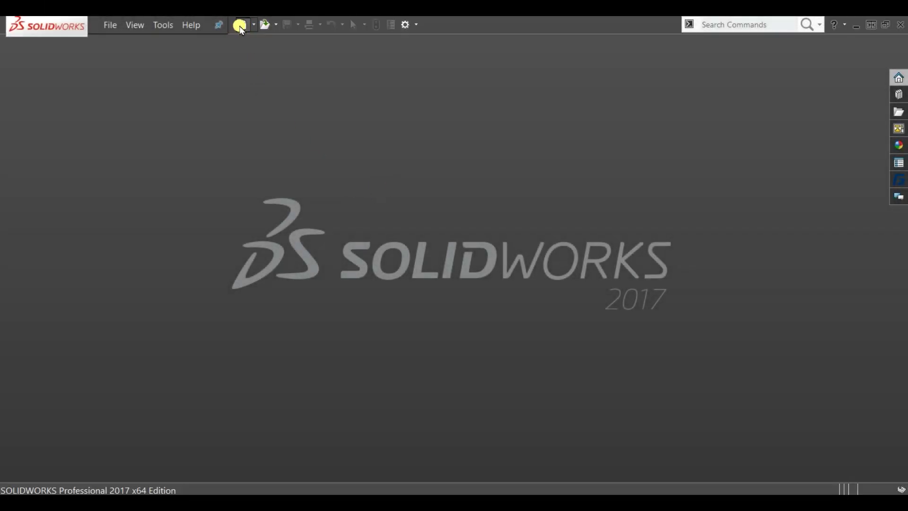
- Create a new Part document (BBP1645) and narrow the FeatureManager panel
{"action": "left_click", "coordinate": [241, 25]}
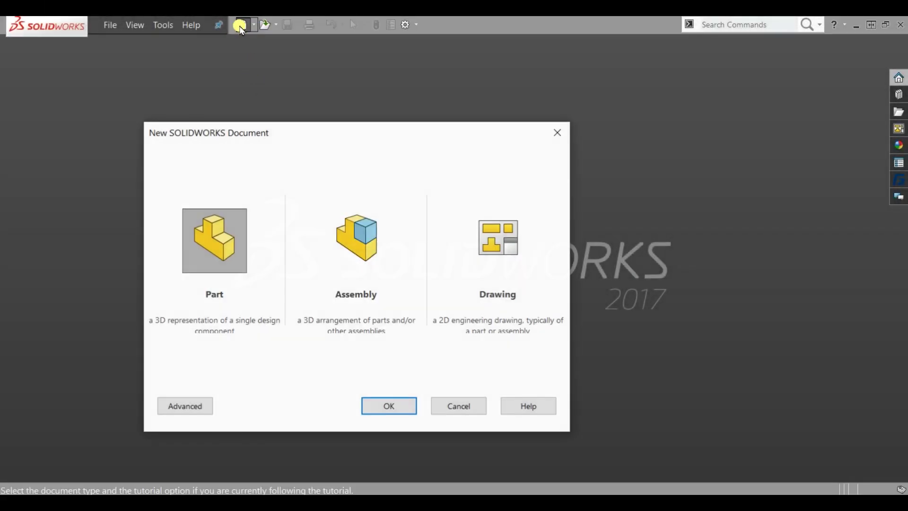
{"action": "left_click", "coordinate": [406, 412]}
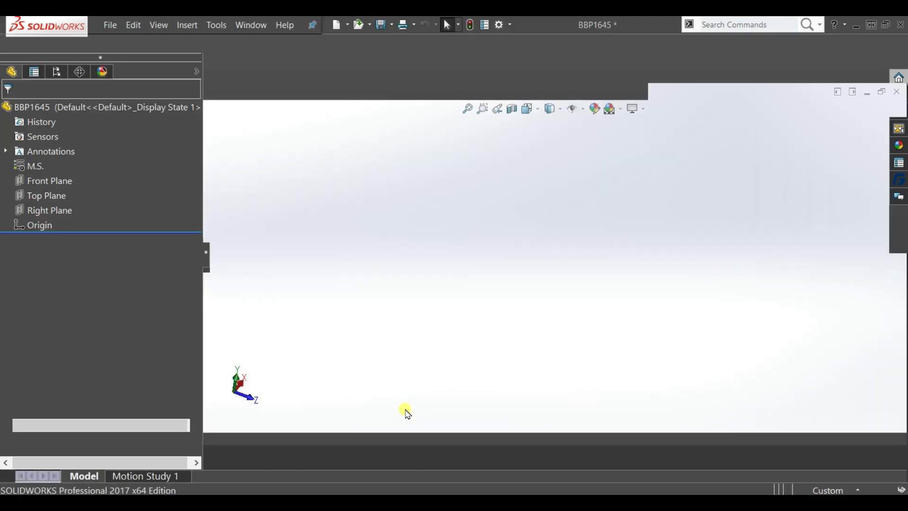
{"action": "left_click_drag", "start_coordinate": [206, 257], "coordinate": [168, 257]}
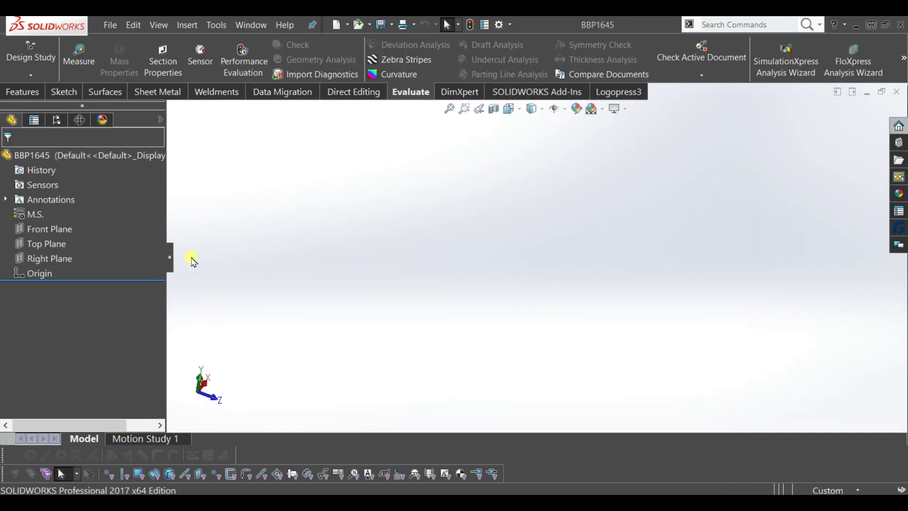
{"action": "left_click", "coordinate": [51, 246]}
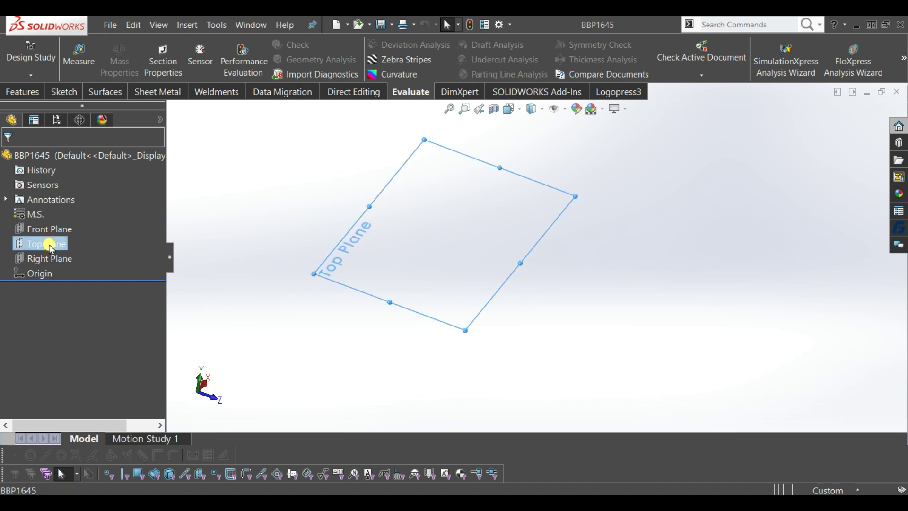
- Start a Top Plane sketch and draw a center rectangle anchored at the origin
{"action": "left_click", "coordinate": [61, 226]}
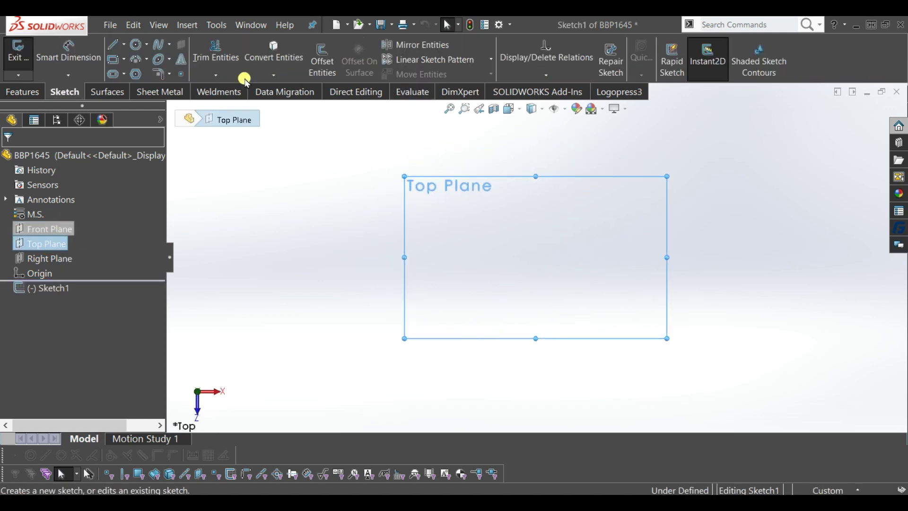
{"action": "left_click", "coordinate": [123, 59]}
{"action": "left_click", "coordinate": [122, 93]}
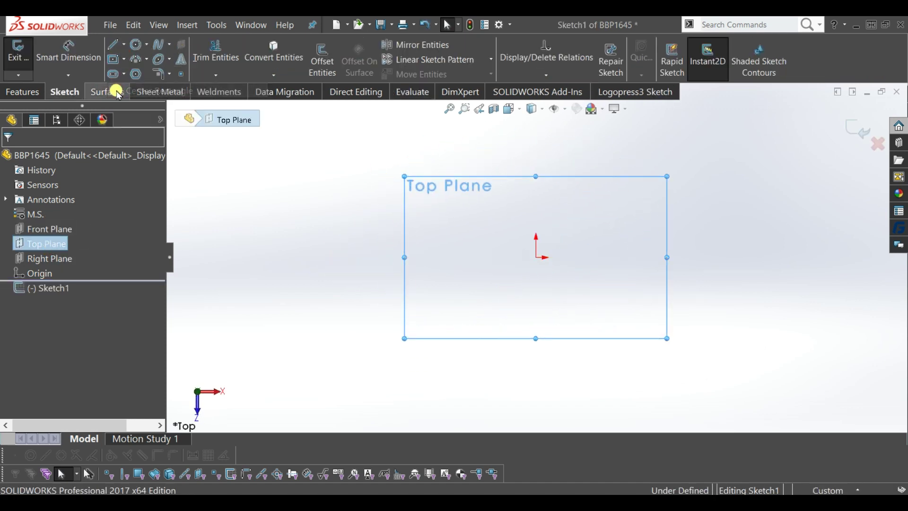
{"action": "left_click", "coordinate": [537, 258]}
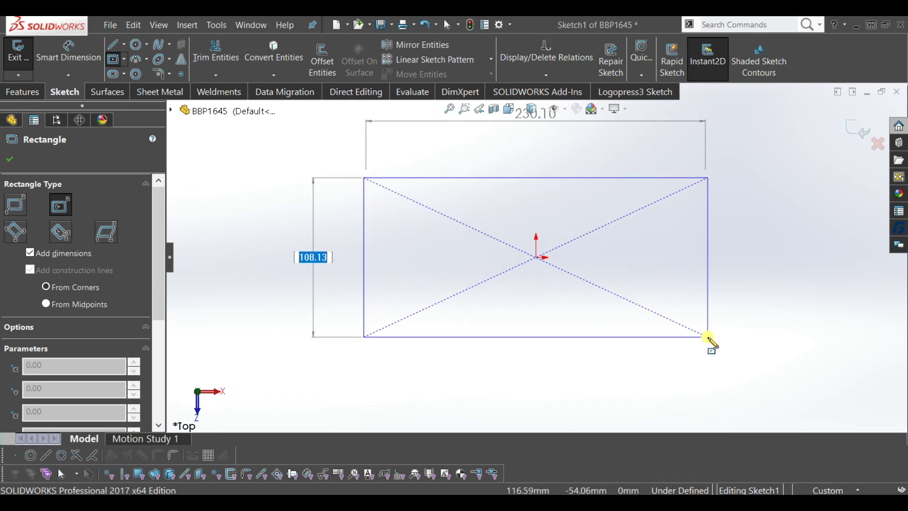
{"action": "left_click", "coordinate": [651, 317]}
{"action": "key", "text": "Escape"}
- Dimension the rectangle to 260 wide and 120 tall
{"action": "left_click", "coordinate": [536, 158]}
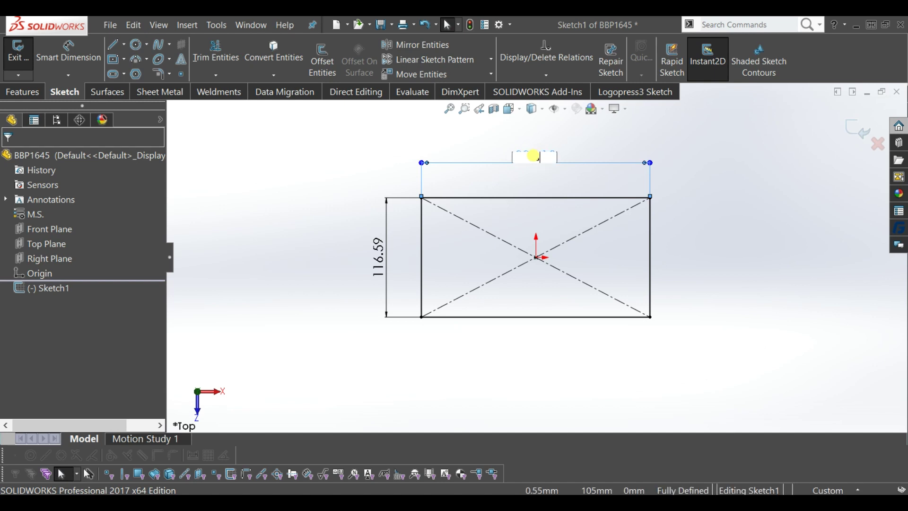
{"action": "type", "text": "260"}
{"action": "key", "text": "Return"}
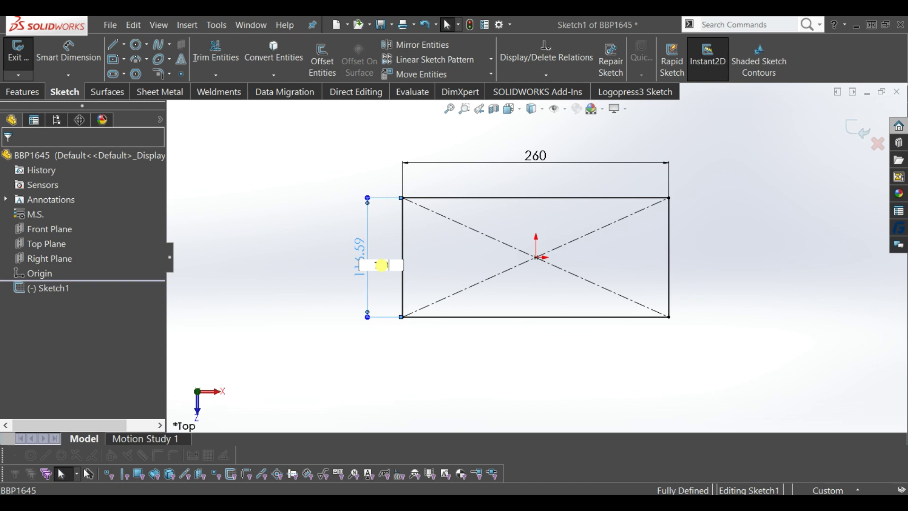
{"action": "type", "text": "120"}
{"action": "key", "text": "Return"}
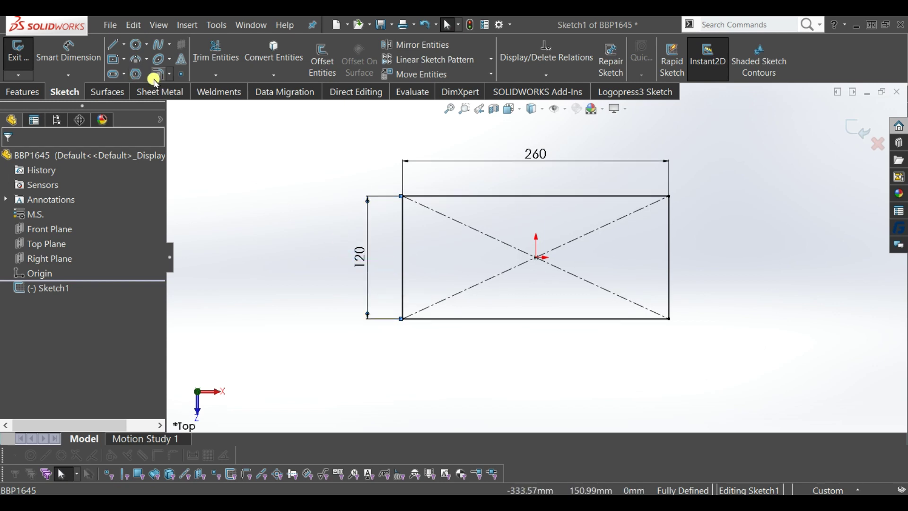
{"action": "left_click", "coordinate": [159, 77]}
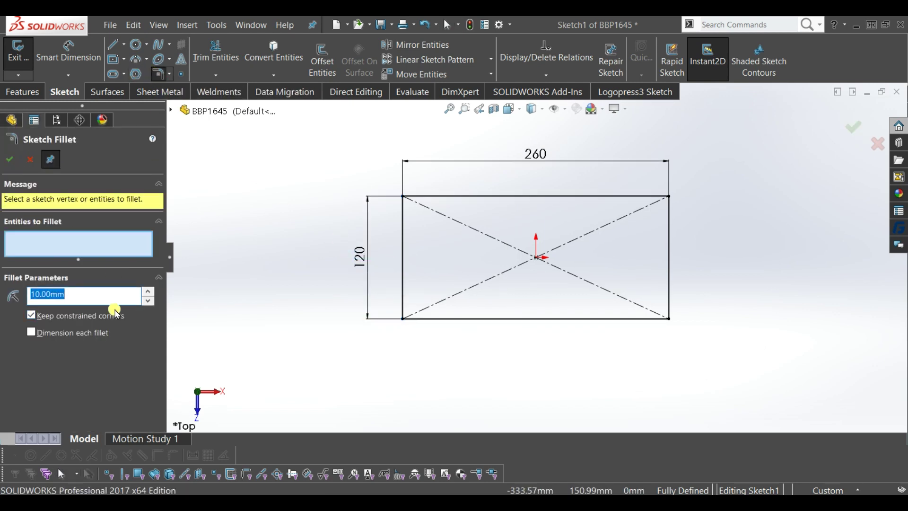
- Fillet all four rectangle corners at R20
{"action": "left_click", "coordinate": [668, 198]}
{"action": "left_click", "coordinate": [668, 324]}
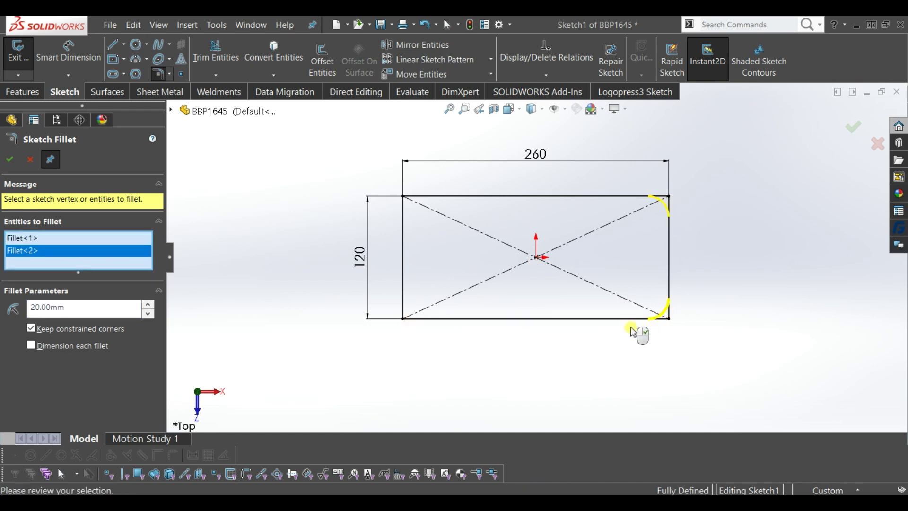
{"action": "left_click", "coordinate": [403, 319]}
{"action": "left_click", "coordinate": [404, 197]}
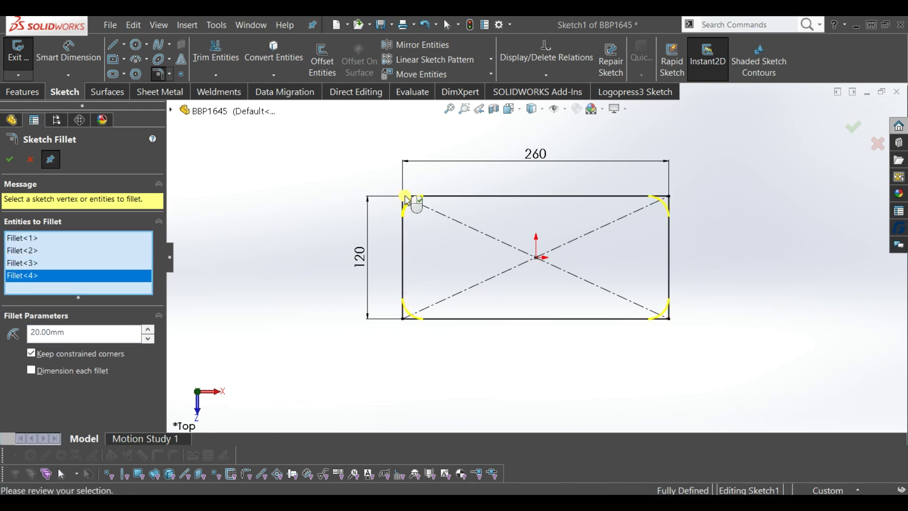
{"action": "key", "text": "Return"}
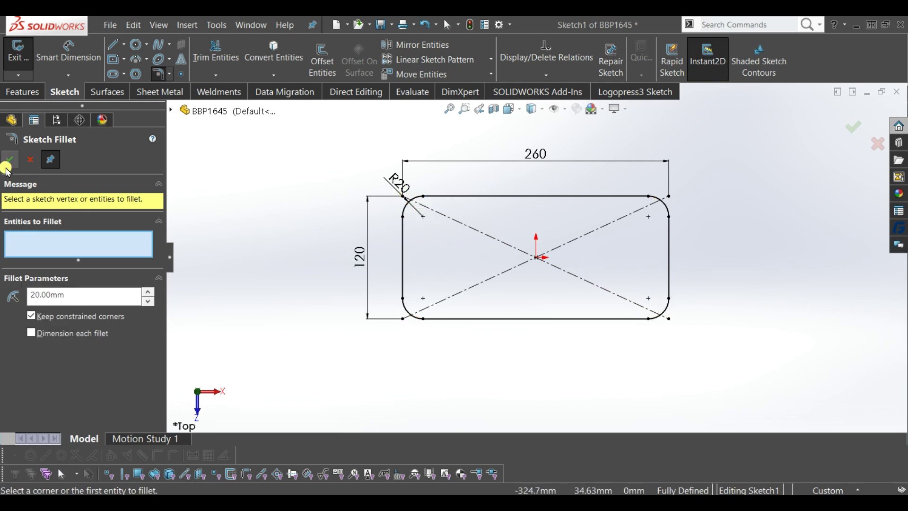
{"action": "left_click", "coordinate": [10, 160]}
- Exit the sketch and orbit it into a tilted 3D view
{"action": "middle_click_drag", "start_coordinate": [622, 371], "coordinate": [744, 213]}
{"action": "left_click", "coordinate": [857, 129]}
{"action": "mouse_move", "coordinate": [799, 172]}
{"action": "middle_mouse_down"}
{"action": "mouse_move", "coordinate": [449, 259]}
{"action": "mouse_move", "coordinate": [506, 263]}
{"action": "middle_mouse_up"}
{"action": "left_click", "coordinate": [27, 93]}
{"action": "left_click", "coordinate": [25, 57]}
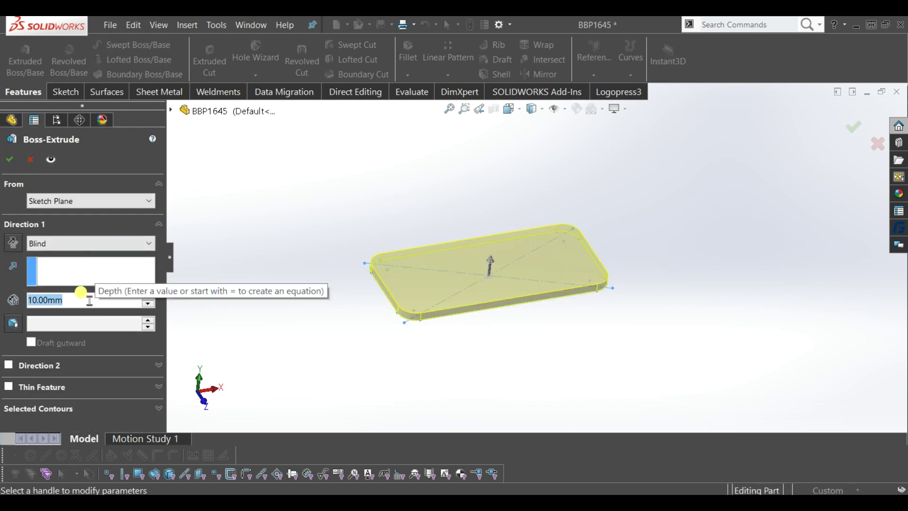
- Extrude the rounded rectangle 210 mm Blind into solid block Boss-Extrude1
{"action": "type", "text": "210"}
{"action": "key", "text": "Return"}
{"action": "mouse_move", "coordinate": [561, 162]}
{"action": "middle_mouse_down"}
{"action": "mouse_move", "coordinate": [478, 310]}
{"action": "mouse_move", "coordinate": [488, 314]}
{"action": "mouse_move", "coordinate": [471, 303]}
{"action": "mouse_move", "coordinate": [482, 307]}
{"action": "middle_mouse_up"}
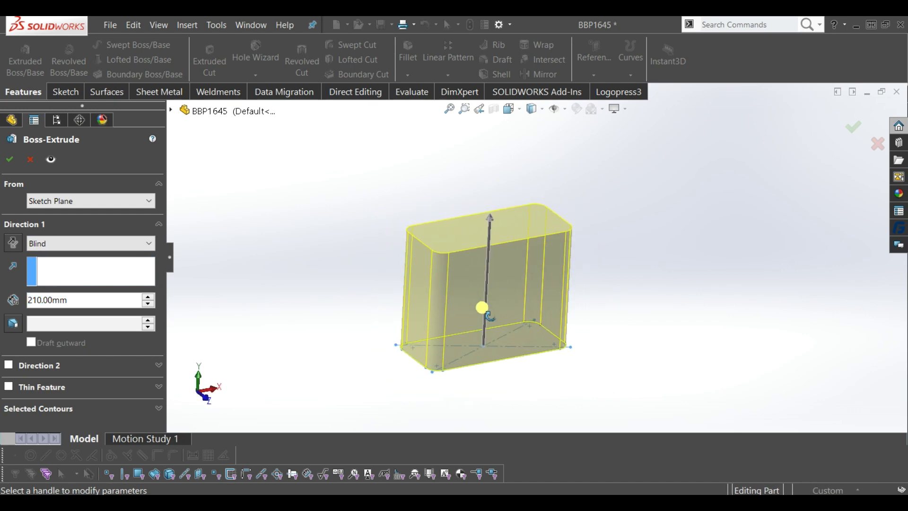
{"action": "left_click", "coordinate": [9, 160]}
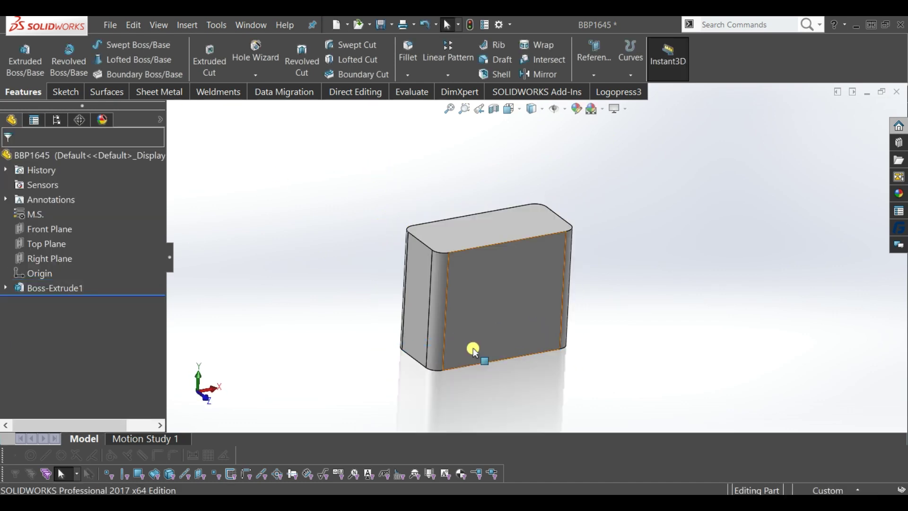
{"action": "middle_click_drag", "start_coordinate": [684, 336], "coordinate": [679, 330]}
{"action": "scroll", "coordinate": [498, 297], "scroll_direction": "down", "scroll_amount": 2}
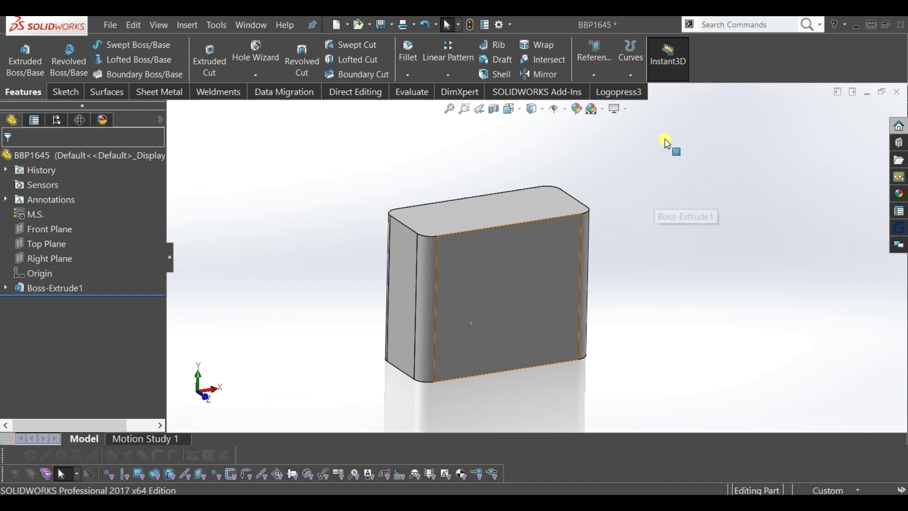
{"action": "left_click", "coordinate": [617, 109]}
- Turn off RealView, apply the plain White scene, and remove all part appearances
{"action": "left_click", "coordinate": [638, 125]}
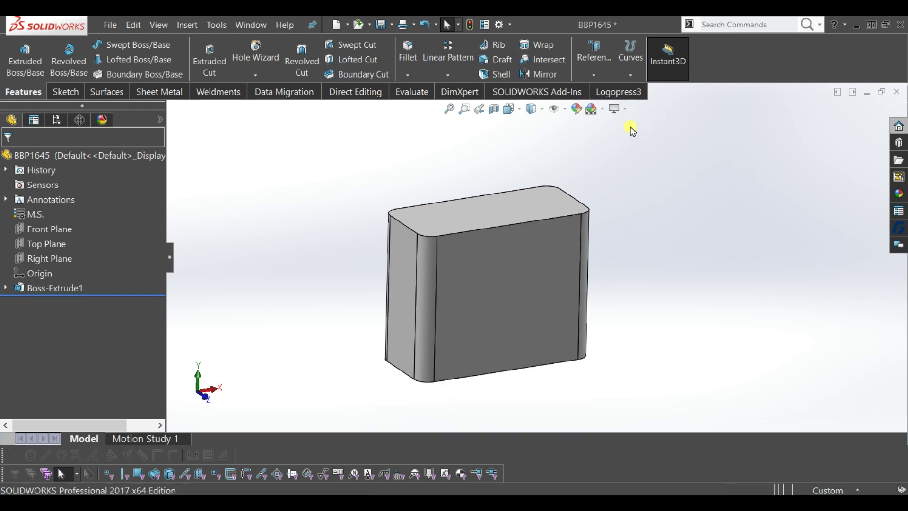
{"action": "left_click", "coordinate": [604, 110]}
{"action": "left_click", "coordinate": [610, 141]}
{"action": "left_click", "coordinate": [501, 322]}
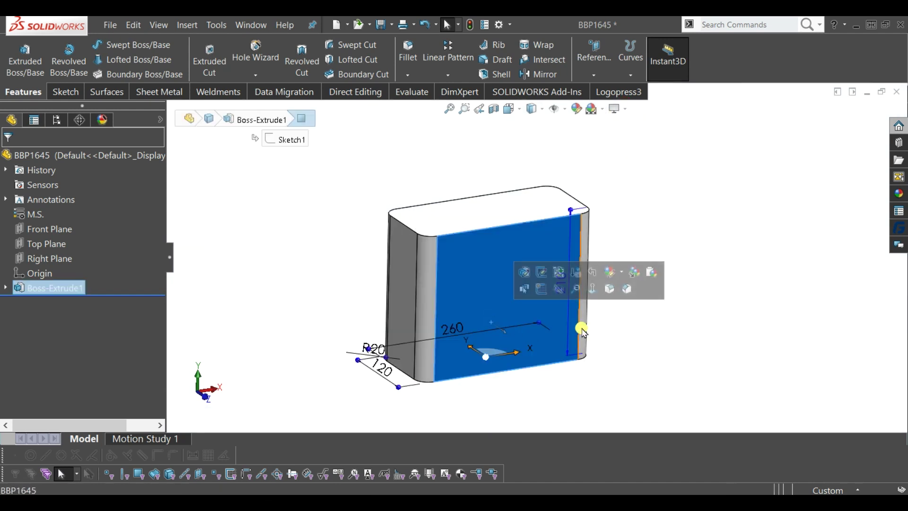
{"action": "left_click", "coordinate": [621, 274]}
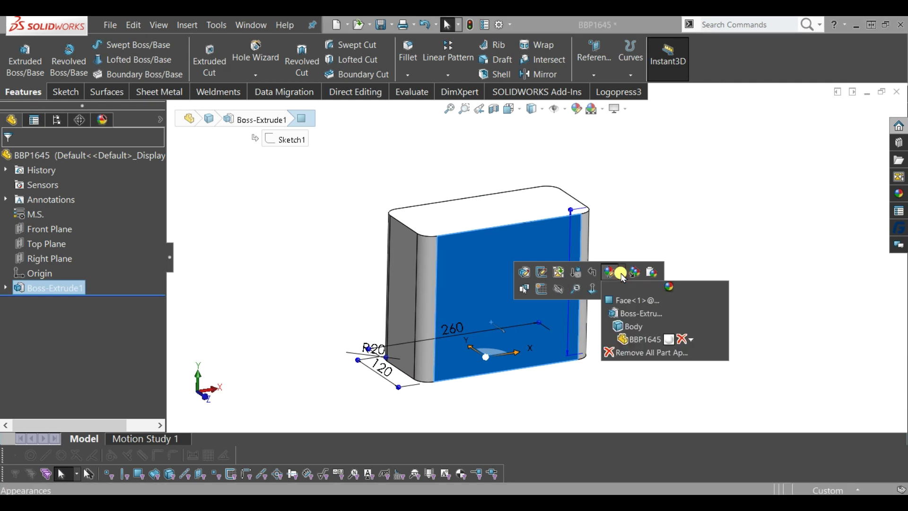
{"action": "left_click", "coordinate": [632, 355]}
- Orbit the block and start a new sketch on the Front Plane
{"action": "mouse_move", "coordinate": [631, 365]}
{"action": "middle_mouse_down"}
{"action": "mouse_move", "coordinate": [440, 304]}
{"action": "mouse_move", "coordinate": [300, 193]}
{"action": "mouse_move", "coordinate": [387, 211]}
{"action": "mouse_move", "coordinate": [377, 114]}
{"action": "mouse_move", "coordinate": [377, 210]}
{"action": "mouse_move", "coordinate": [387, 221]}
{"action": "mouse_move", "coordinate": [384, 196]}
{"action": "mouse_move", "coordinate": [360, 206]}
{"action": "middle_mouse_up"}
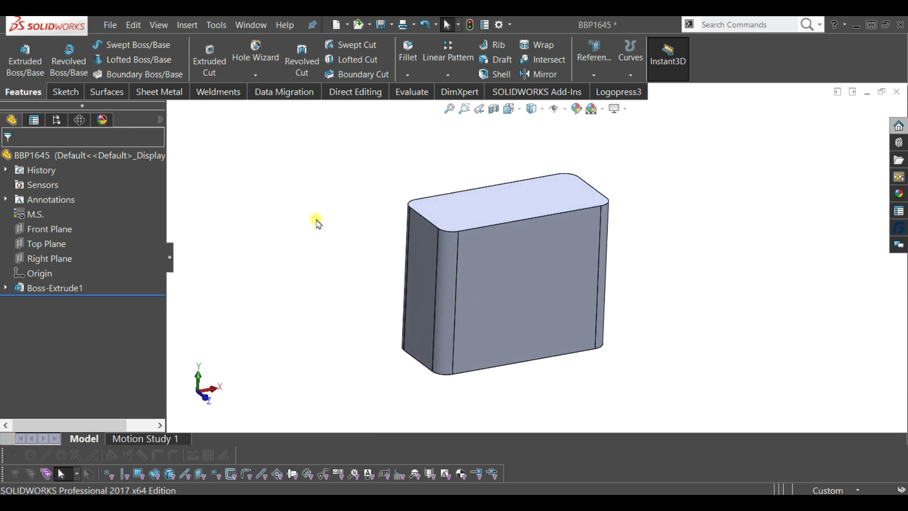
{"action": "left_click", "coordinate": [50, 227]}
{"action": "left_click", "coordinate": [56, 211]}
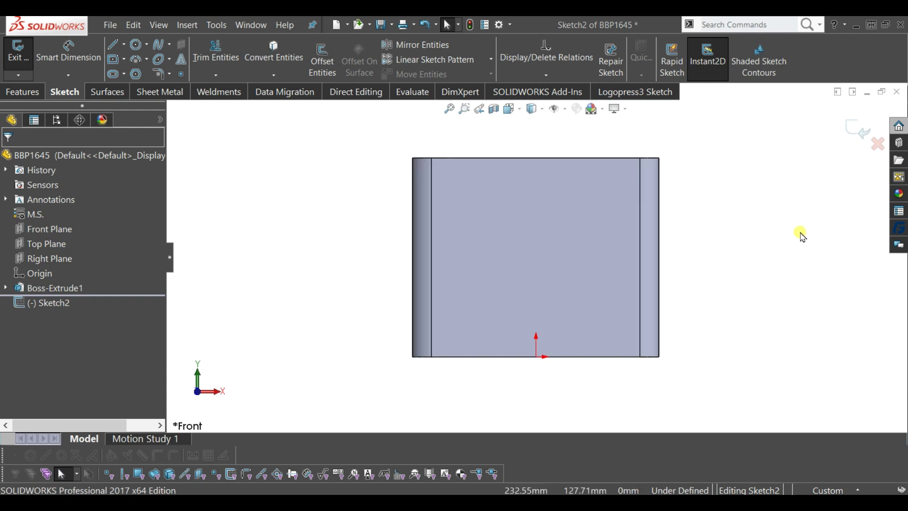
- Draw a closed zigzag line profile from the block's right edge down to its bottom edge
{"action": "scroll", "coordinate": [746, 224], "scroll_direction": "down", "scroll_amount": 2}
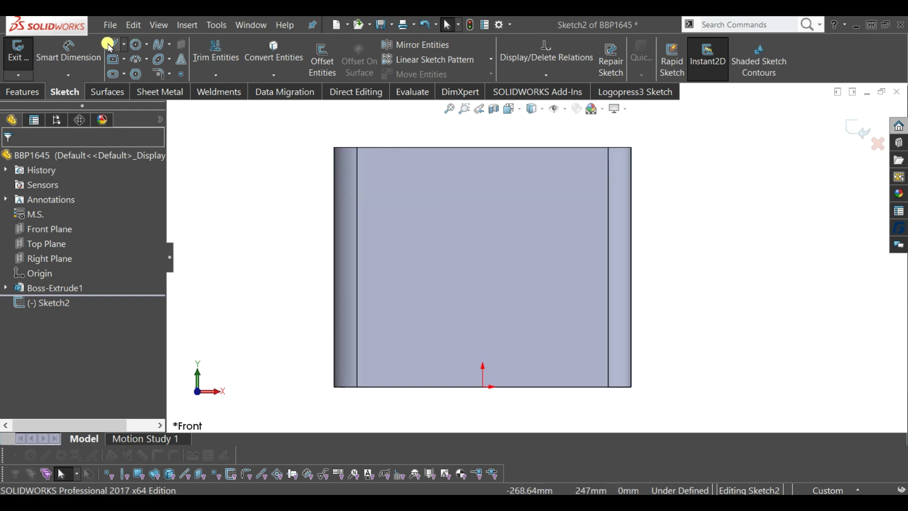
{"action": "key", "text": "l"}
{"action": "left_click", "coordinate": [632, 204]}
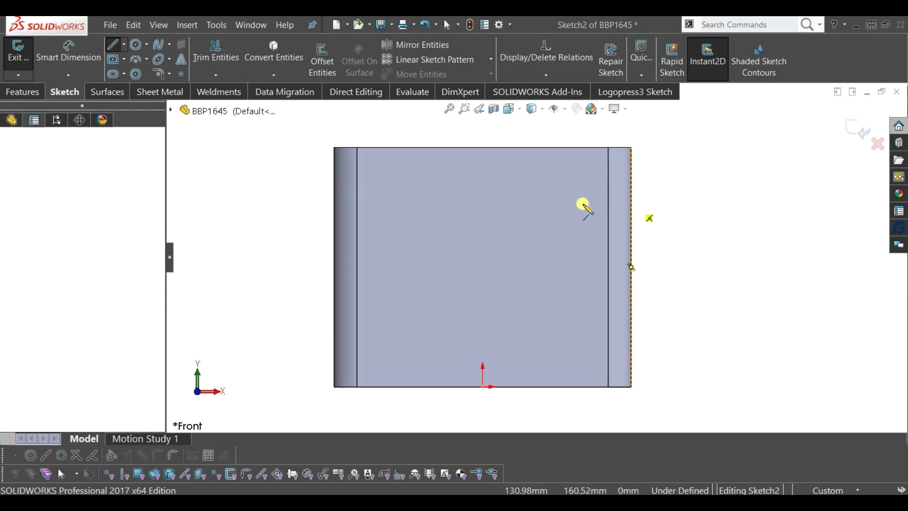
{"action": "left_click", "coordinate": [566, 204]}
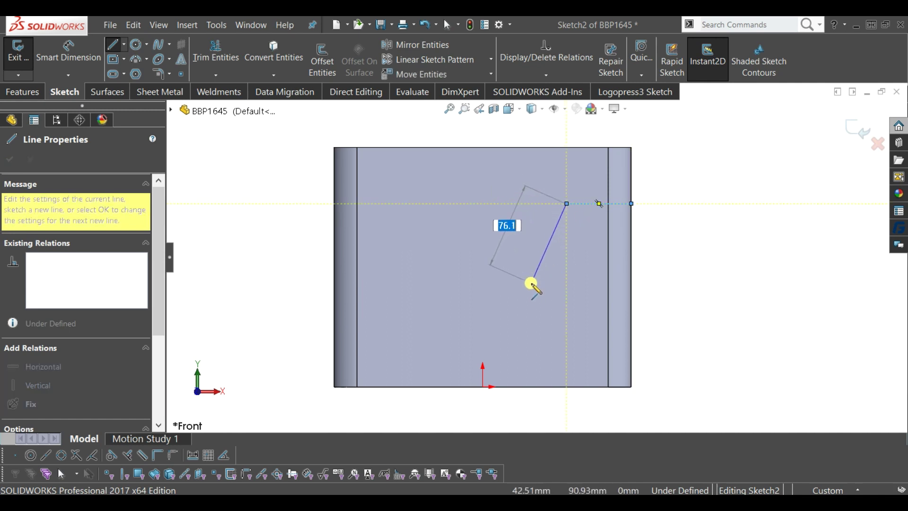
{"action": "left_click", "coordinate": [532, 282]}
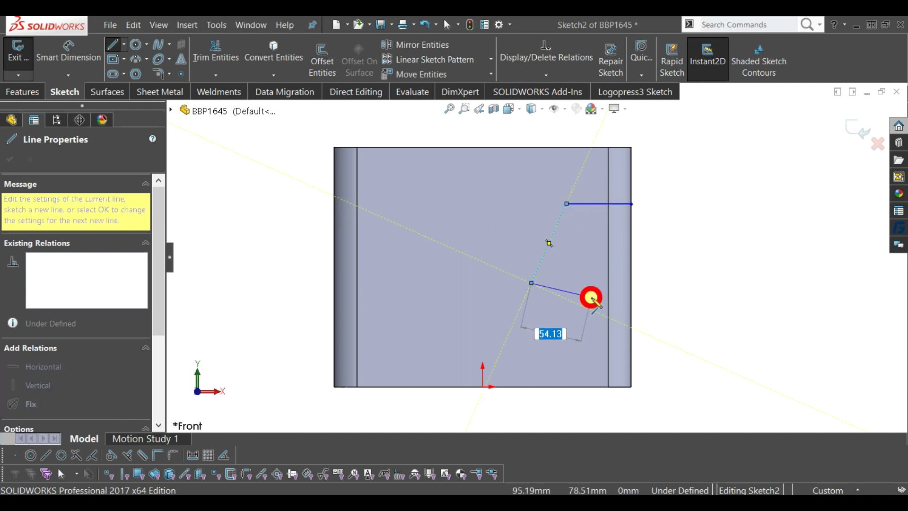
{"action": "left_click", "coordinate": [591, 297]}
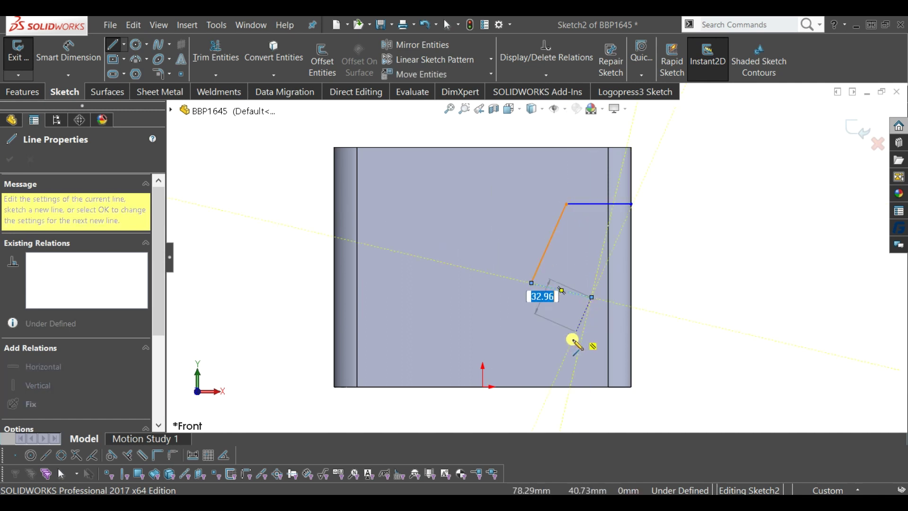
{"action": "left_click", "coordinate": [570, 387]}
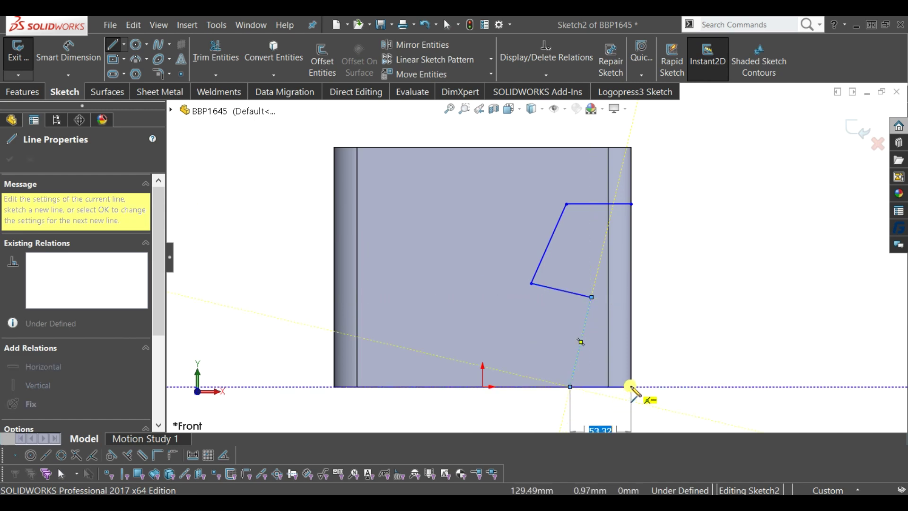
{"action": "left_click", "coordinate": [632, 387]}
{"action": "left_click", "coordinate": [631, 204]}
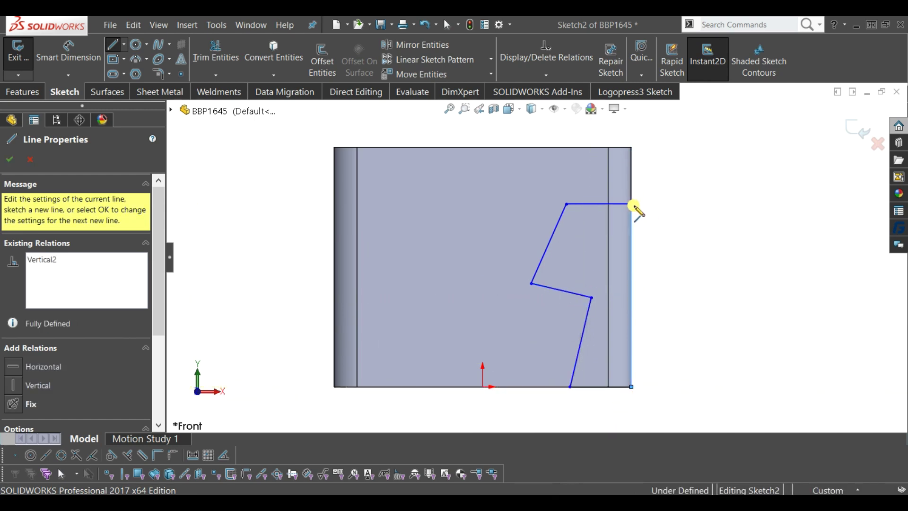
{"action": "key", "text": "Escape"}
{"action": "left_click", "coordinate": [69, 52]}
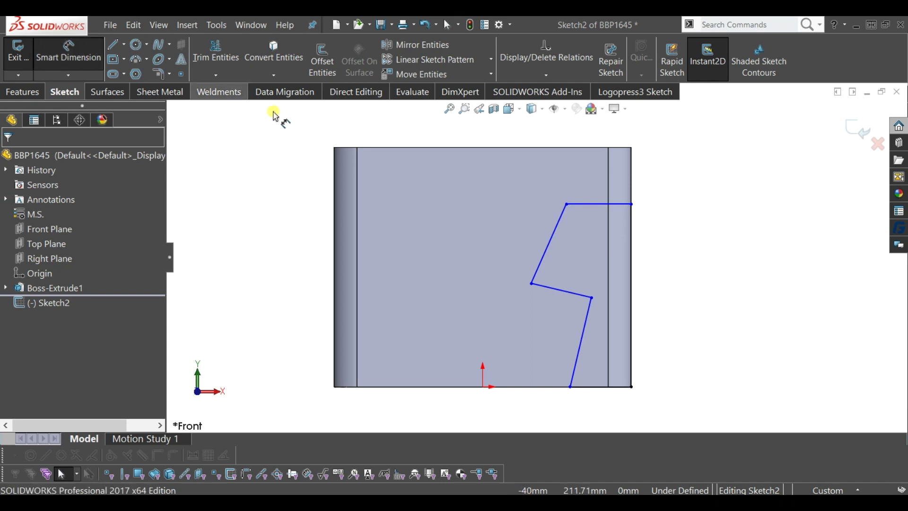
- Place the top profile line 40 mm below the top edge and make it 60 mm long
{"action": "left_click", "coordinate": [594, 148]}
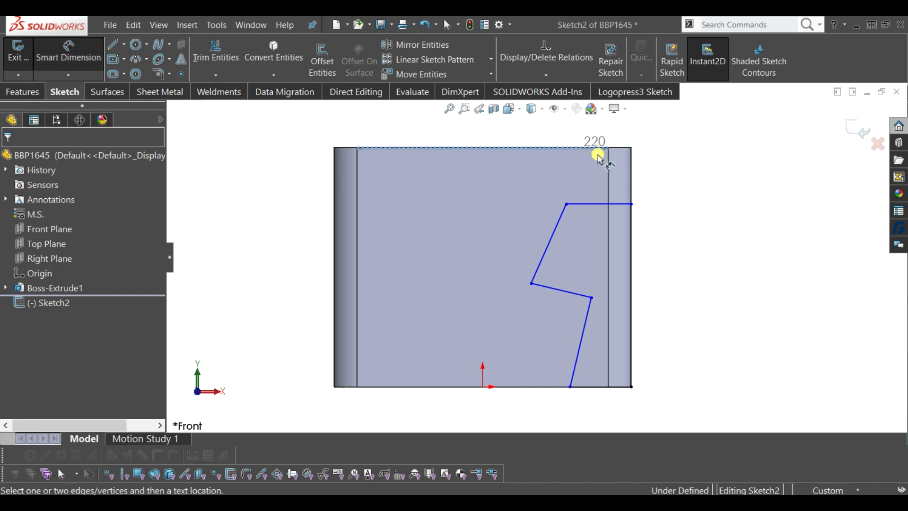
{"action": "left_click", "coordinate": [675, 194]}
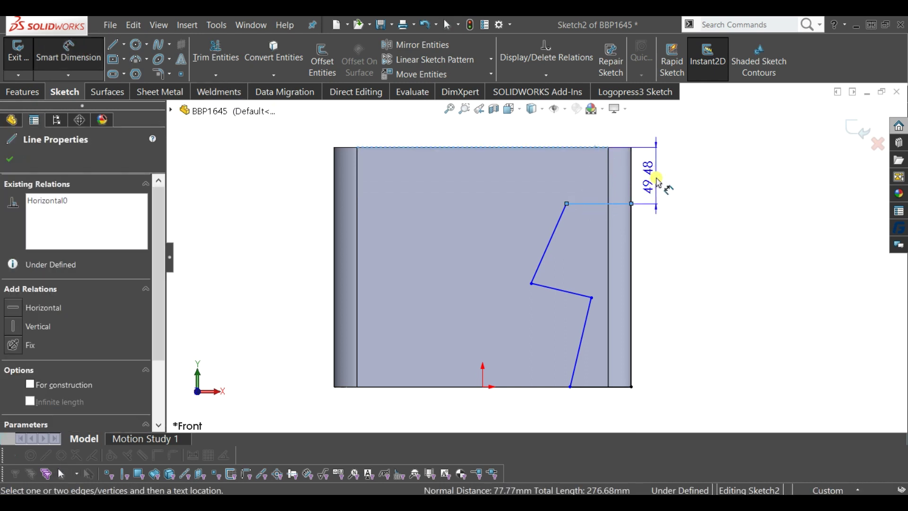
{"action": "left_click", "coordinate": [658, 181]}
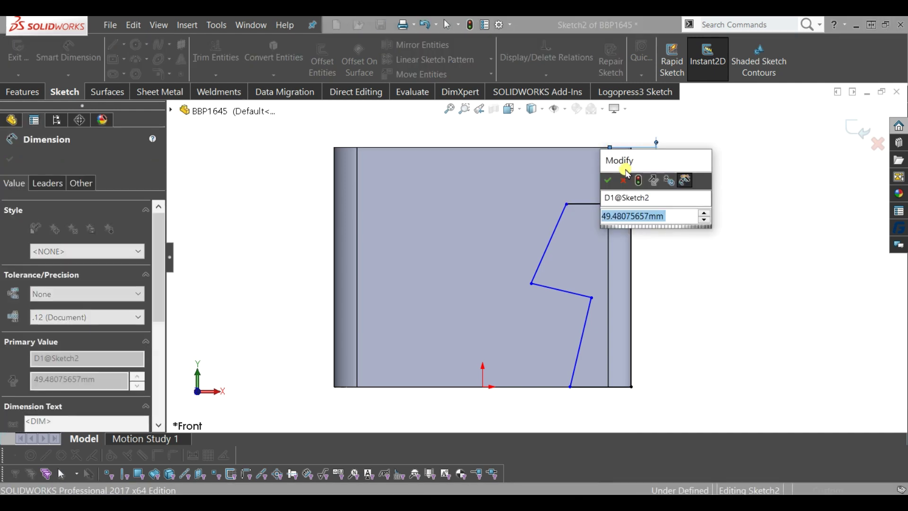
{"action": "type", "text": "40"}
{"action": "key", "text": "Return"}
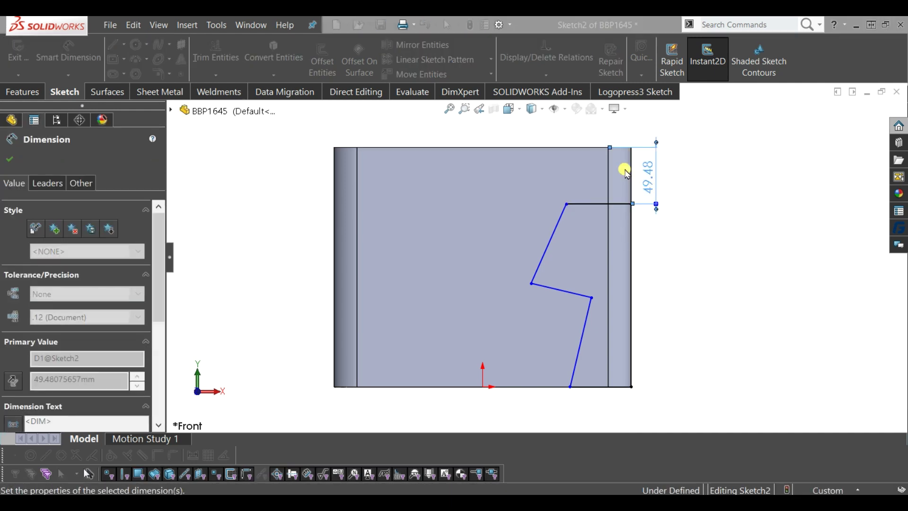
{"action": "left_click", "coordinate": [726, 258]}
{"action": "left_click", "coordinate": [591, 189]}
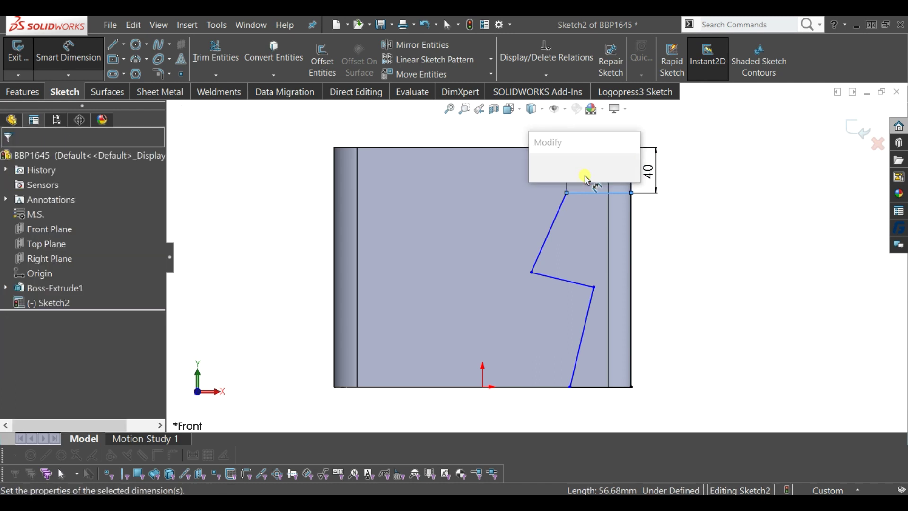
{"action": "type", "text": "40"}
{"action": "key", "text": "Escape"}
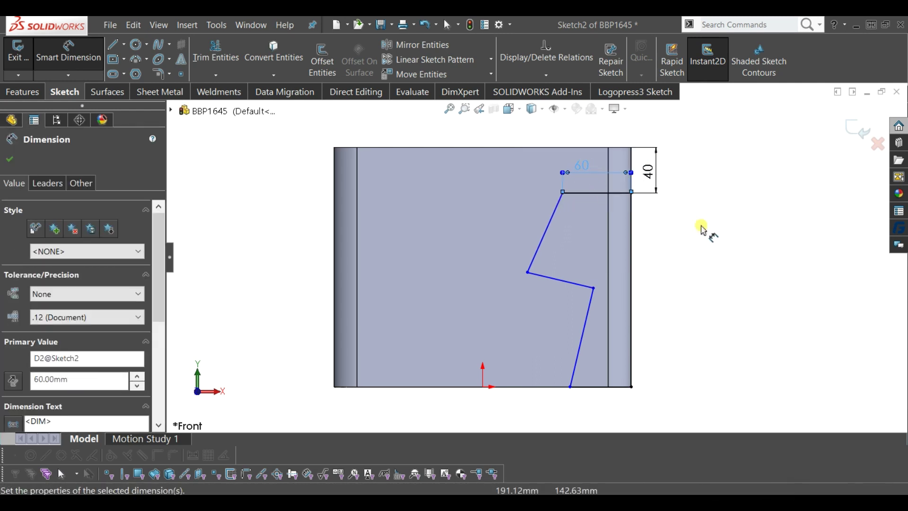
{"action": "left_click", "coordinate": [699, 226]}
- Add a 105° angle between slanted and top lines and make the slanted line 85 mm
{"action": "left_click", "coordinate": [552, 217]}
{"action": "left_click", "coordinate": [587, 193]}
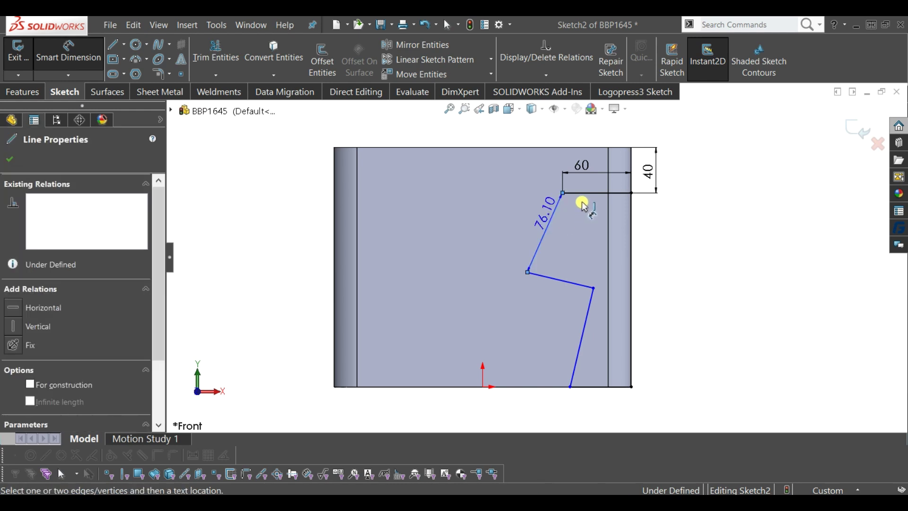
{"action": "left_click", "coordinate": [576, 231]}
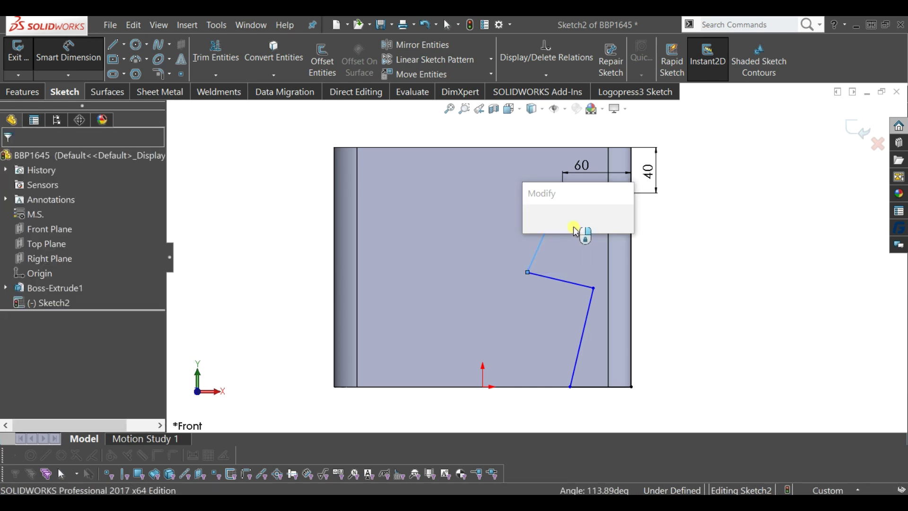
{"action": "type", "text": "115"}
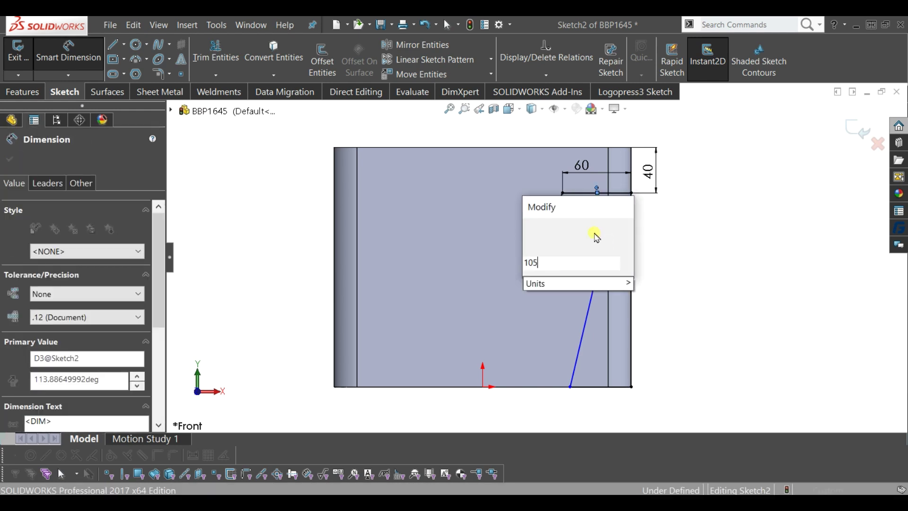
{"action": "key", "text": "Return"}
{"action": "left_click", "coordinate": [746, 272]}
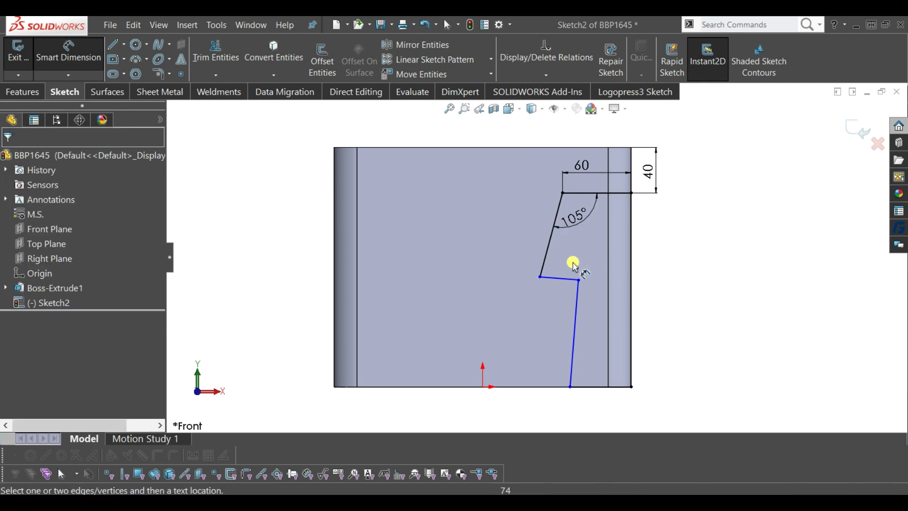
{"action": "left_click", "coordinate": [538, 238]}
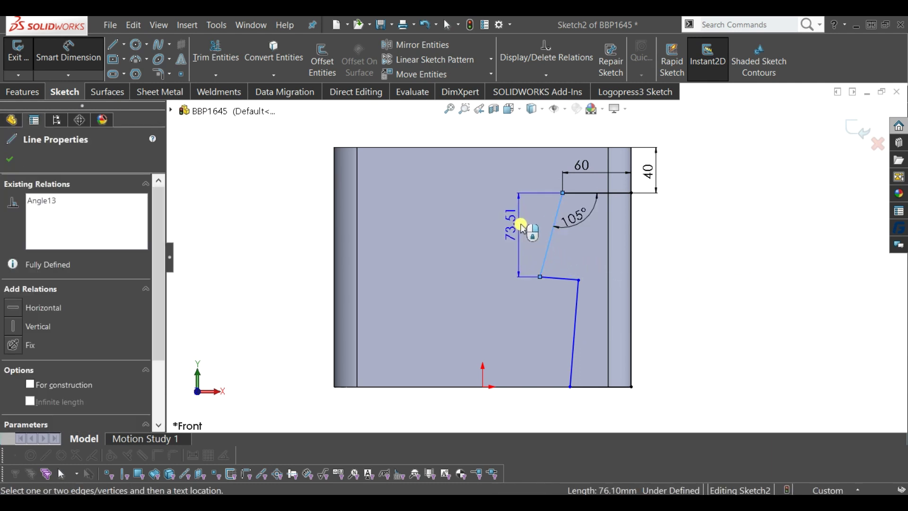
{"action": "left_click", "coordinate": [548, 220]}
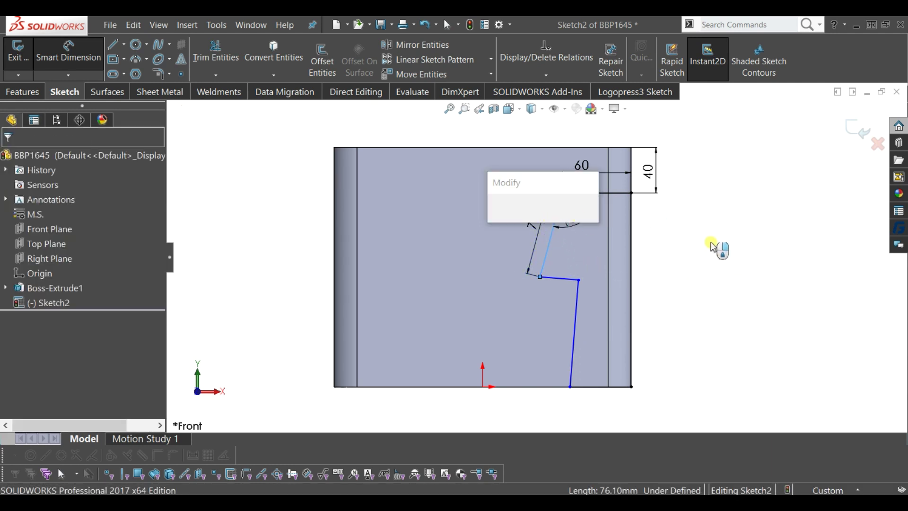
{"action": "type", "text": "85"}
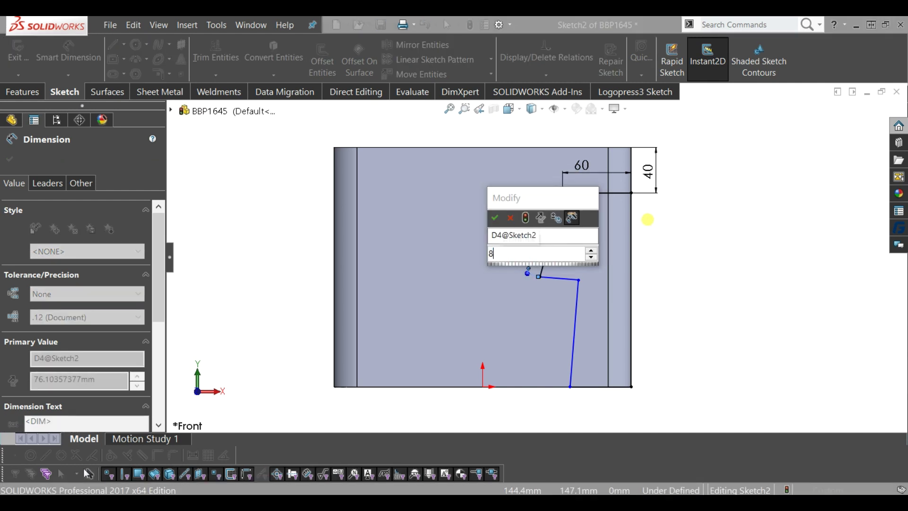
{"action": "key", "text": "Return"}
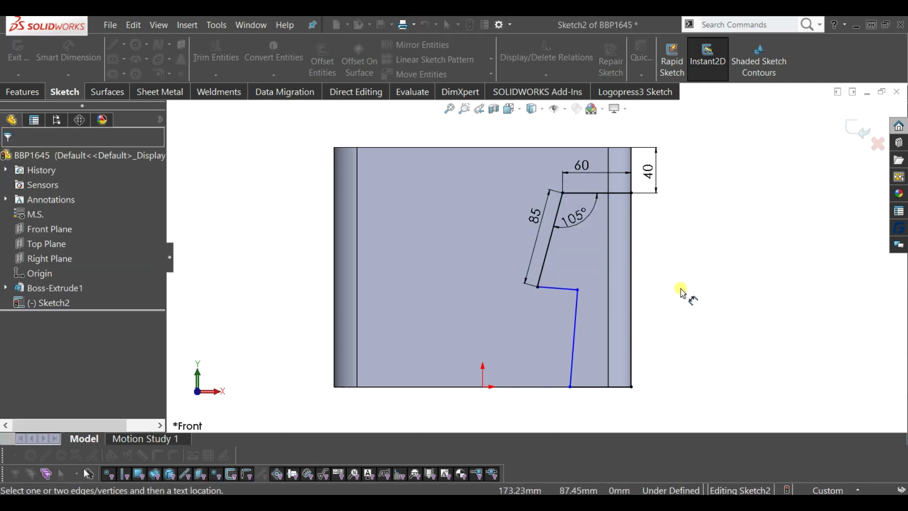
- Make the 85 mm slanted line perpendicular to the steep lower line
{"action": "key", "text": "Escape"}
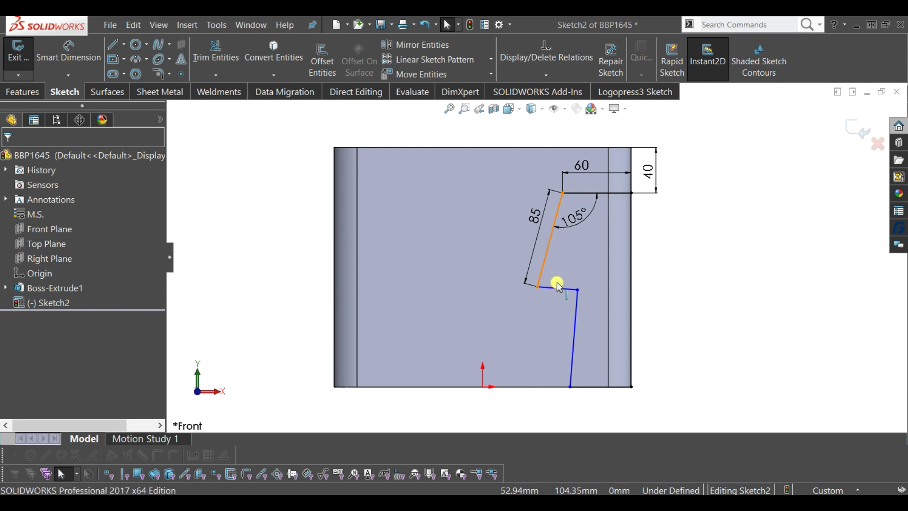
{"action": "left_click", "coordinate": [566, 292]}
{"action": "left_click", "coordinate": [577, 296], "text": "ctrl"}
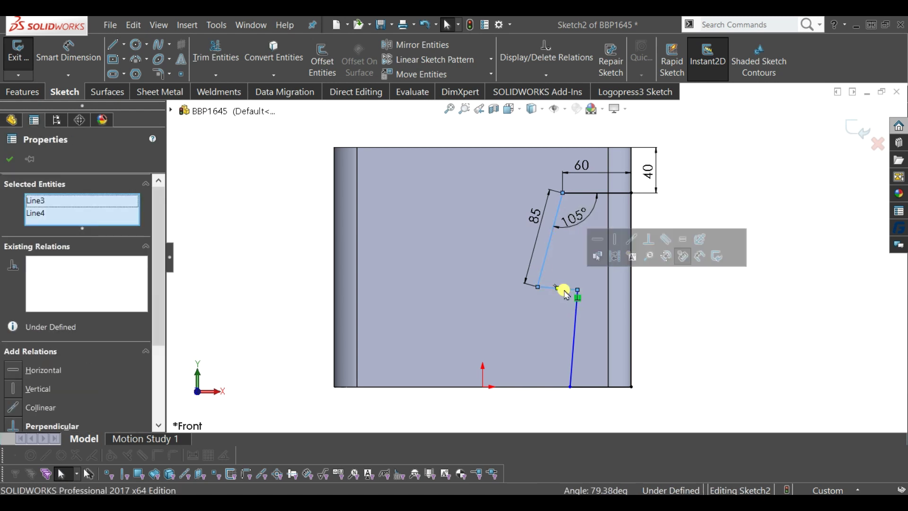
{"action": "left_click", "coordinate": [644, 249]}
{"action": "left_click", "coordinate": [698, 330]}
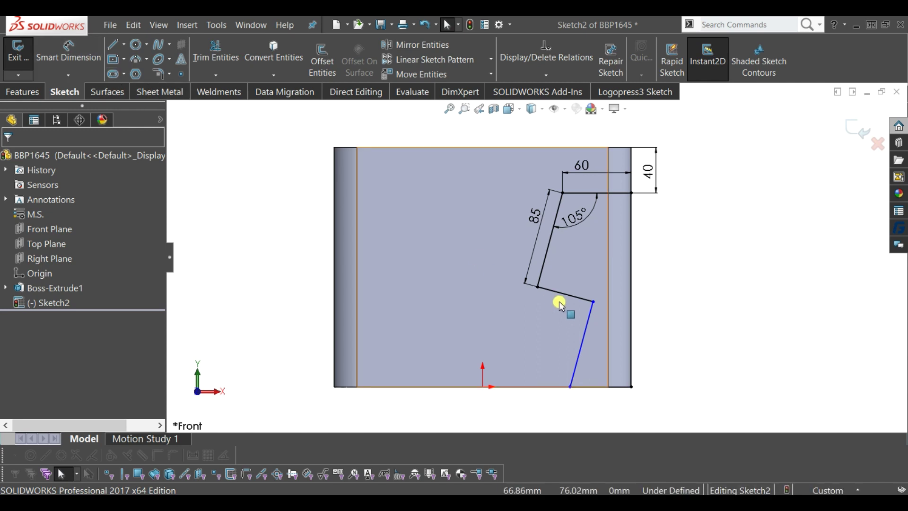
- Dimension the short middle line to 60 mm, fully defining the sketch
{"action": "left_click", "coordinate": [89, 56]}
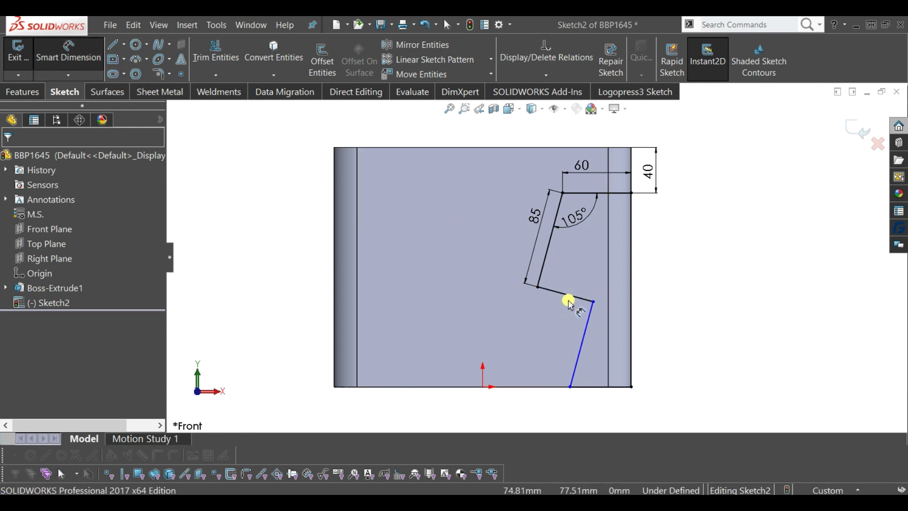
{"action": "left_click", "coordinate": [559, 317]}
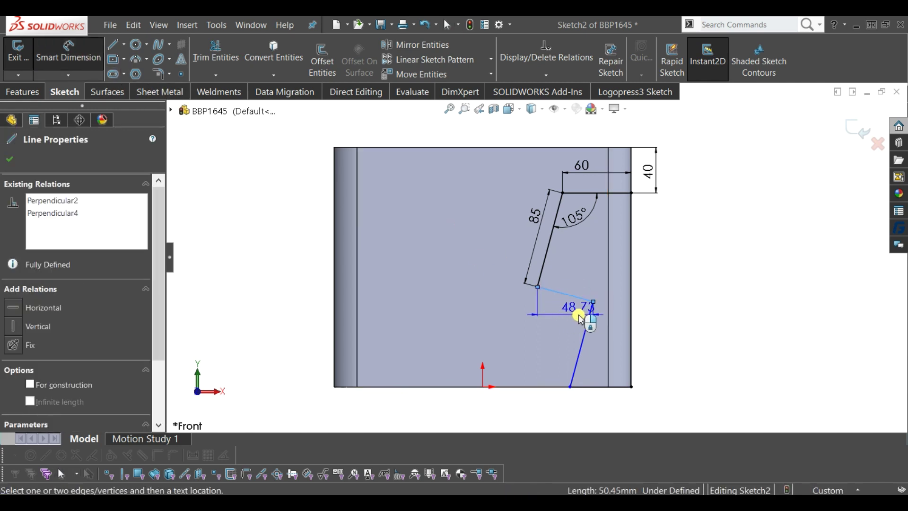
{"action": "left_click", "coordinate": [549, 308]}
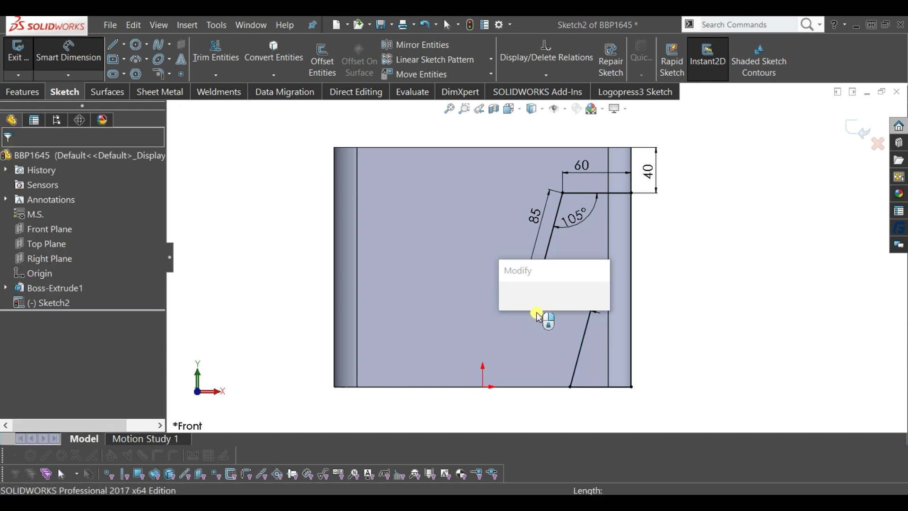
{"action": "type", "text": "60"}
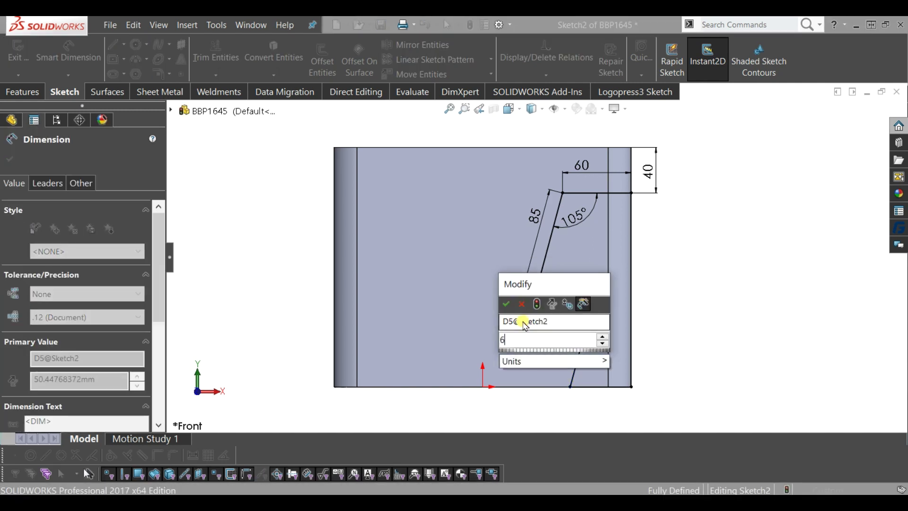
{"action": "key", "text": "Return"}
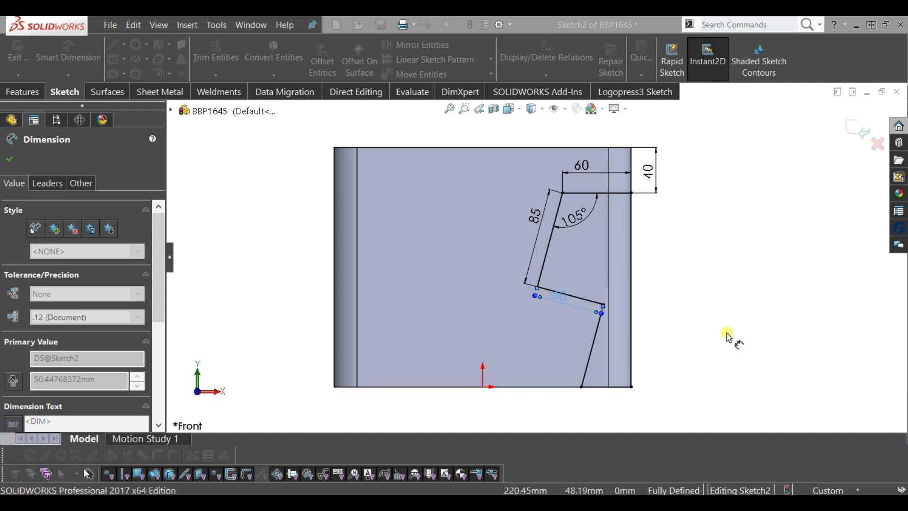
{"action": "left_click", "coordinate": [734, 334]}
{"action": "left_click_drag", "start_coordinate": [553, 304], "coordinate": [547, 314]}
{"action": "key", "text": "Escape"}
{"action": "mouse_move", "coordinate": [693, 282]}
{"action": "middle_mouse_down"}
{"action": "mouse_move", "coordinate": [665, 282]}
{"action": "mouse_move", "coordinate": [798, 214]}
{"action": "middle_mouse_up"}
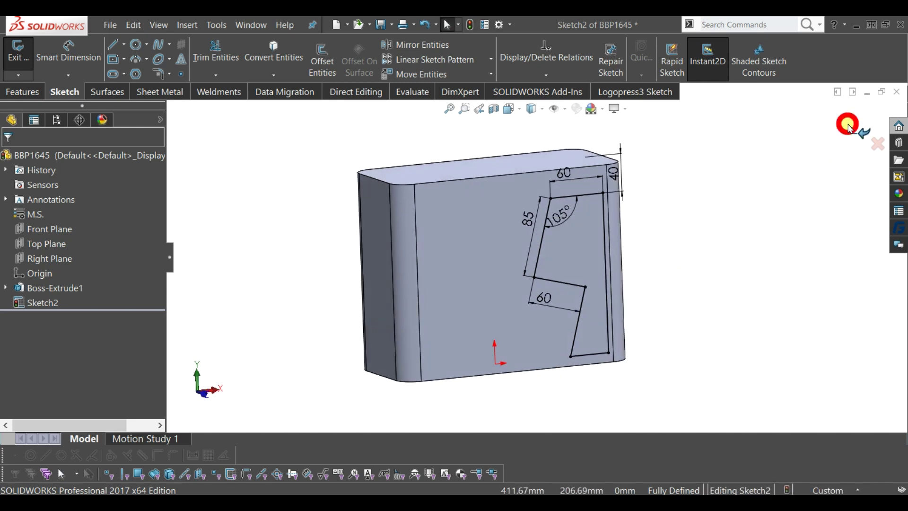
{"action": "key", "text": "ctrl+7"}
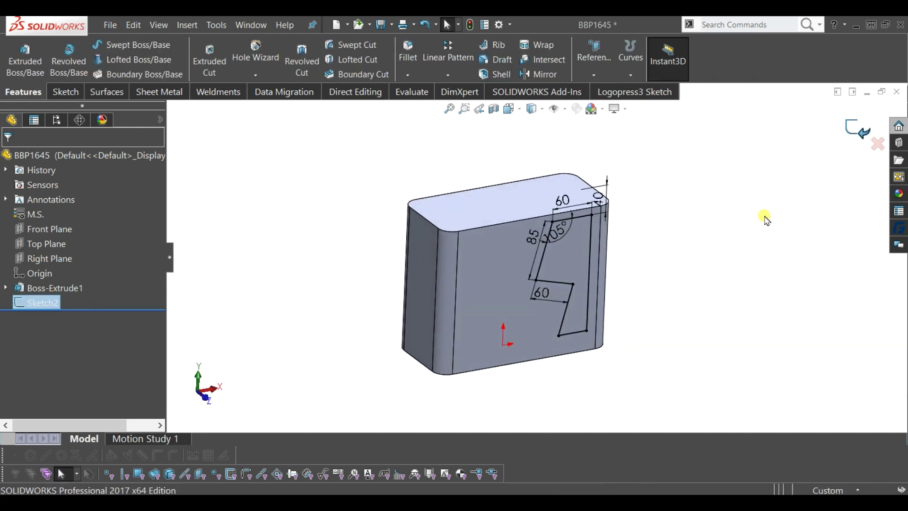
- Cut Sketch2 Through All - Both directions to notch the block's right side
{"action": "left_click", "coordinate": [766, 218]}
{"action": "middle_click_drag", "start_coordinate": [764, 215], "coordinate": [652, 218]}
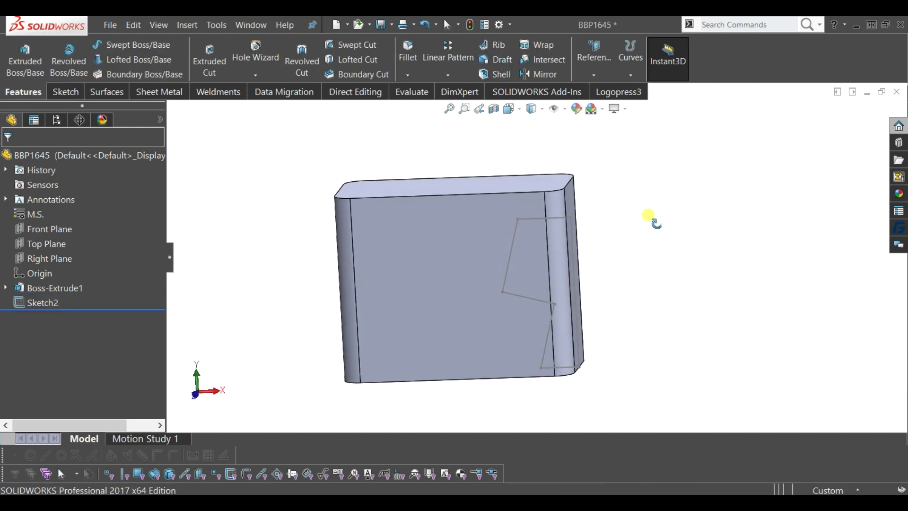
{"action": "left_click", "coordinate": [208, 59]}
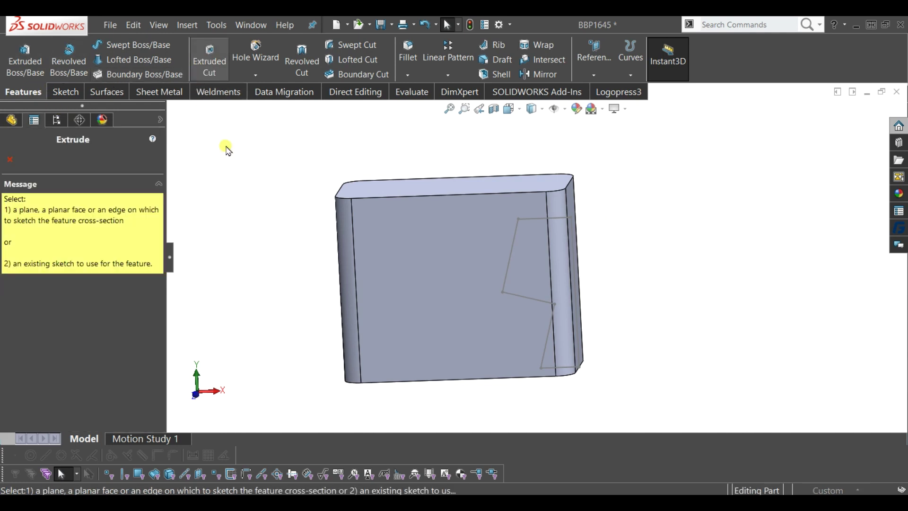
{"action": "left_click", "coordinate": [528, 299]}
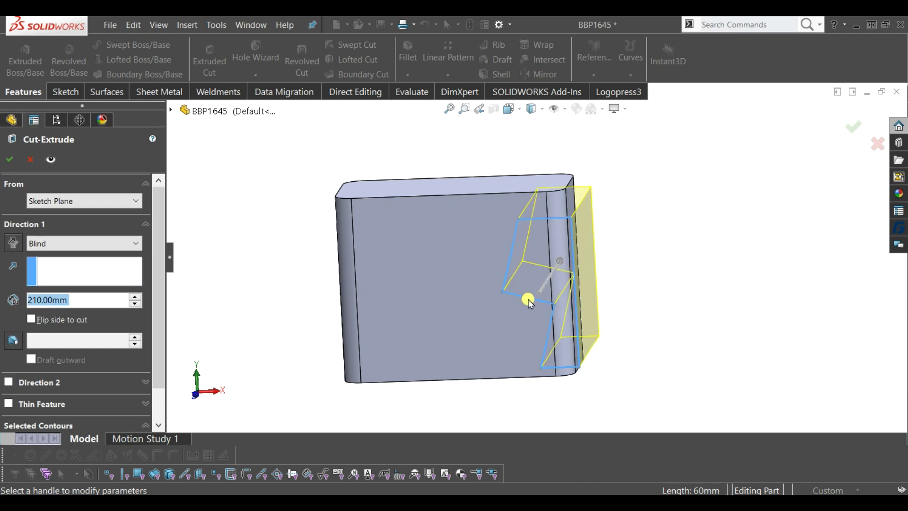
{"action": "left_click", "coordinate": [64, 251]}
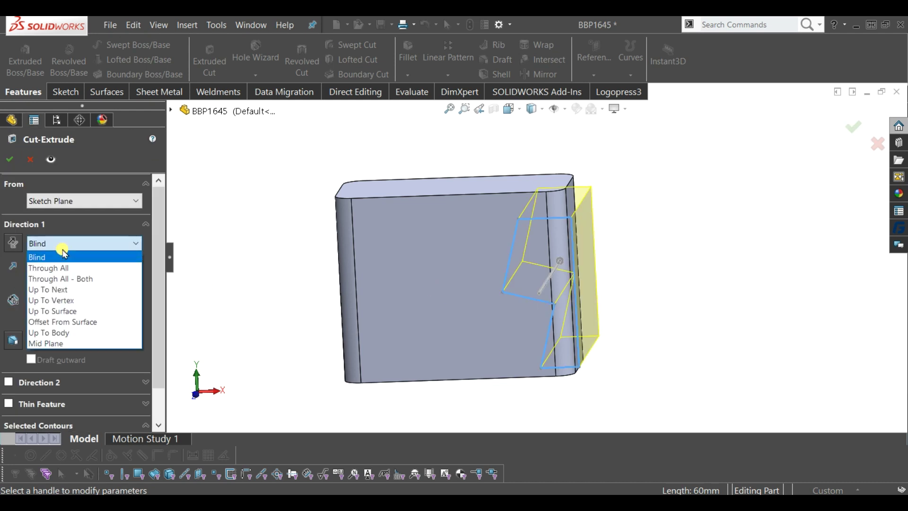
{"action": "left_click", "coordinate": [63, 278]}
{"action": "left_click", "coordinate": [10, 159]}
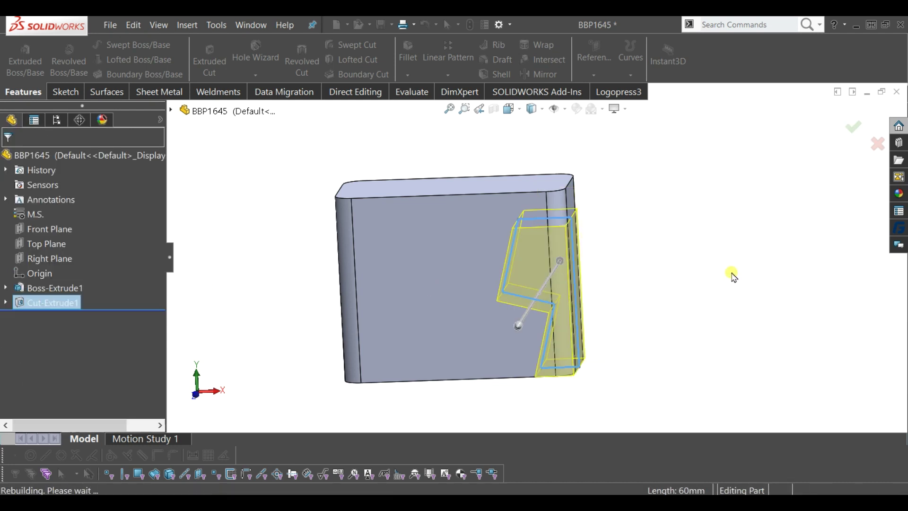
{"action": "mouse_move", "coordinate": [709, 295]}
{"action": "middle_mouse_down"}
{"action": "mouse_move", "coordinate": [693, 178]}
{"action": "mouse_move", "coordinate": [686, 278]}
{"action": "mouse_move", "coordinate": [685, 269]}
{"action": "mouse_move", "coordinate": [623, 288]}
{"action": "middle_mouse_up"}
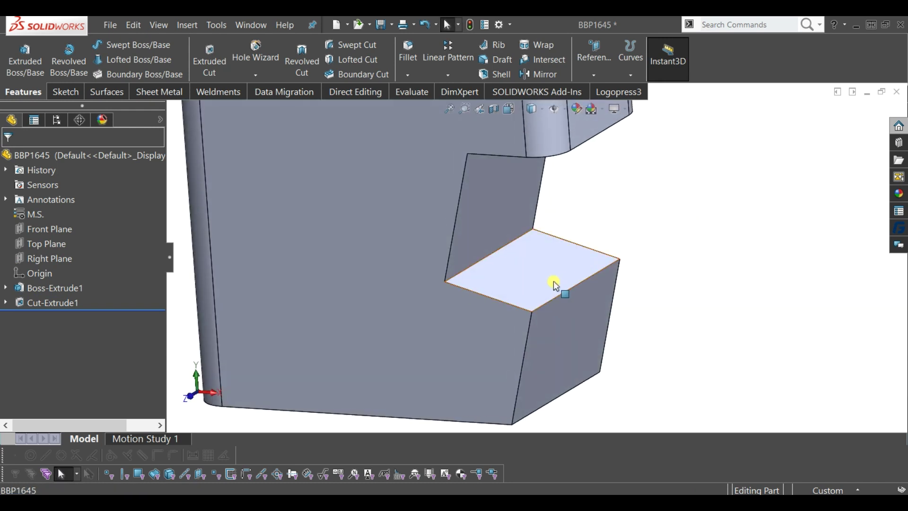
{"action": "left_click", "coordinate": [582, 294]}
- Start a sketch on the top face and draw a circle right of the origin
{"action": "left_click", "coordinate": [602, 251]}
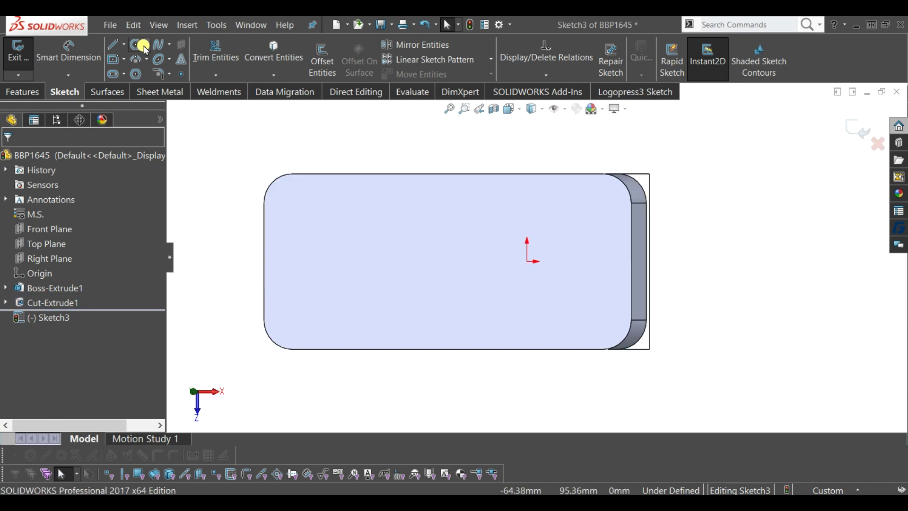
{"action": "scroll", "coordinate": [700, 289], "scroll_direction": "down", "scroll_amount": 2}
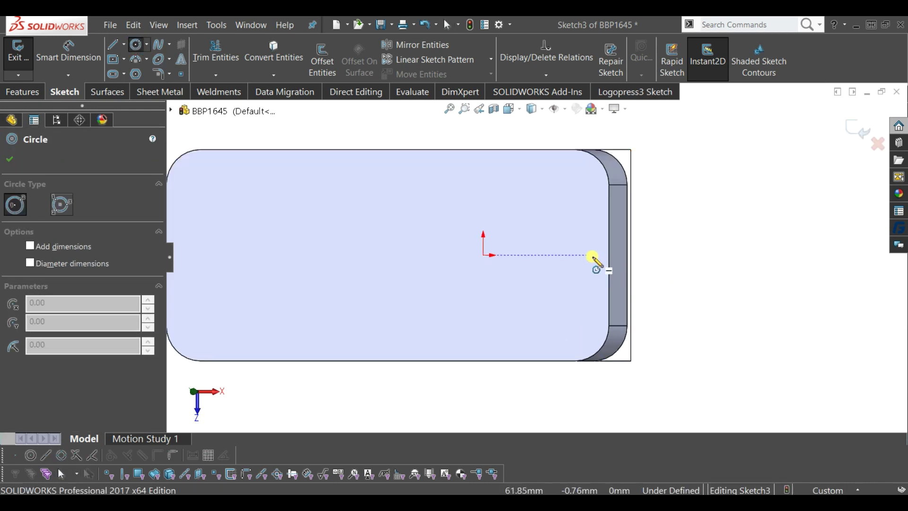
{"action": "left_click", "coordinate": [589, 255]}
{"action": "left_click", "coordinate": [598, 289]}
{"action": "left_click", "coordinate": [84, 60]}
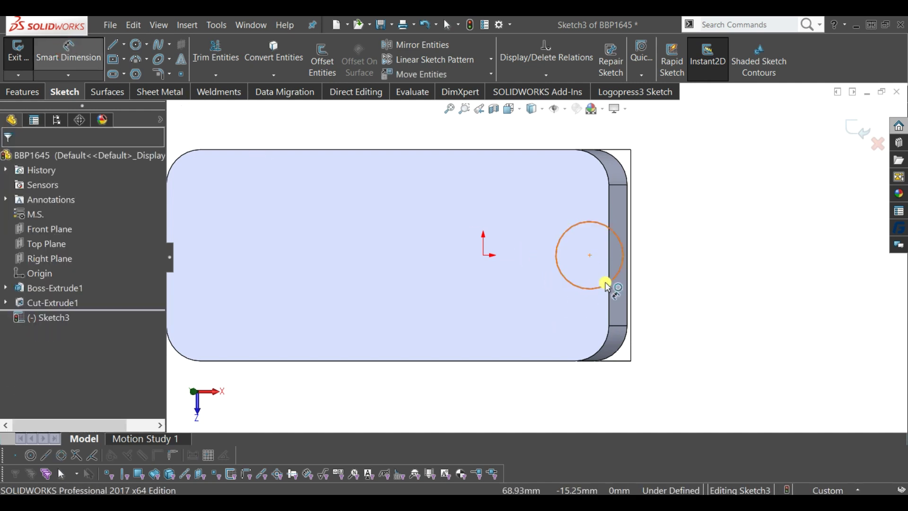
- Dimension the circle to Ø30 and view the sketch Normal To
{"action": "left_click", "coordinate": [624, 259]}
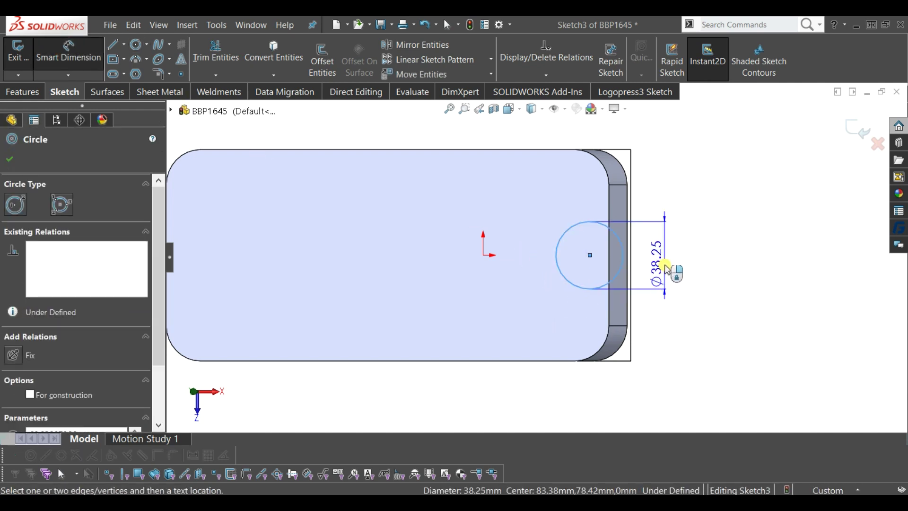
{"action": "left_click", "coordinate": [664, 255]}
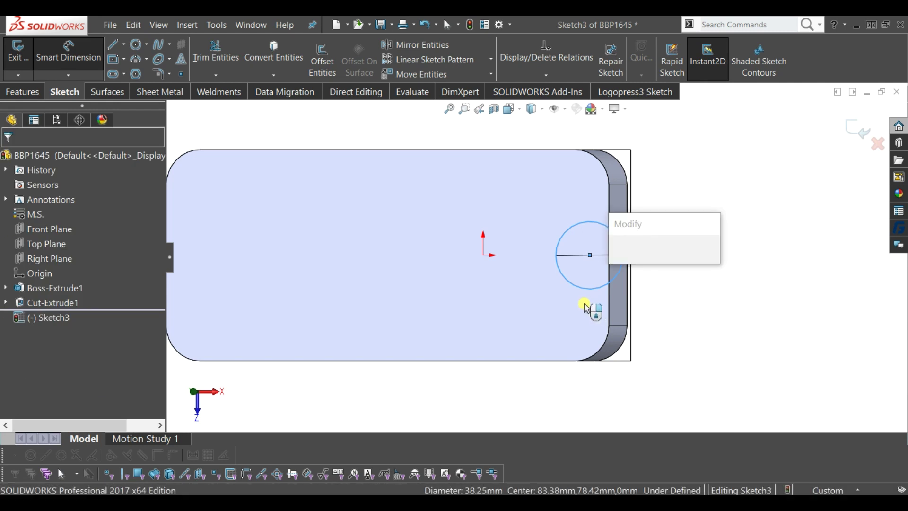
{"action": "type", "text": "30"}
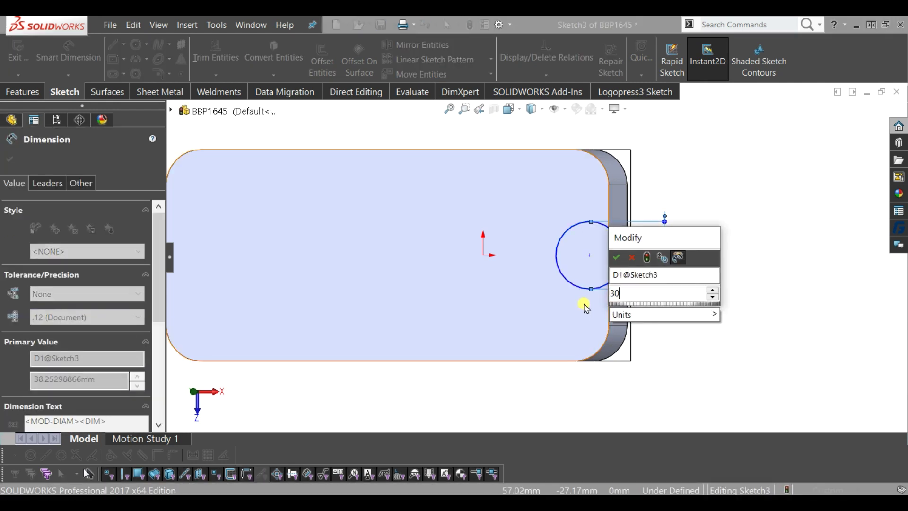
{"action": "key", "text": "Return"}
{"action": "left_click", "coordinate": [730, 249]}
{"action": "middle_click_drag", "start_coordinate": [730, 249], "coordinate": [658, 270]}
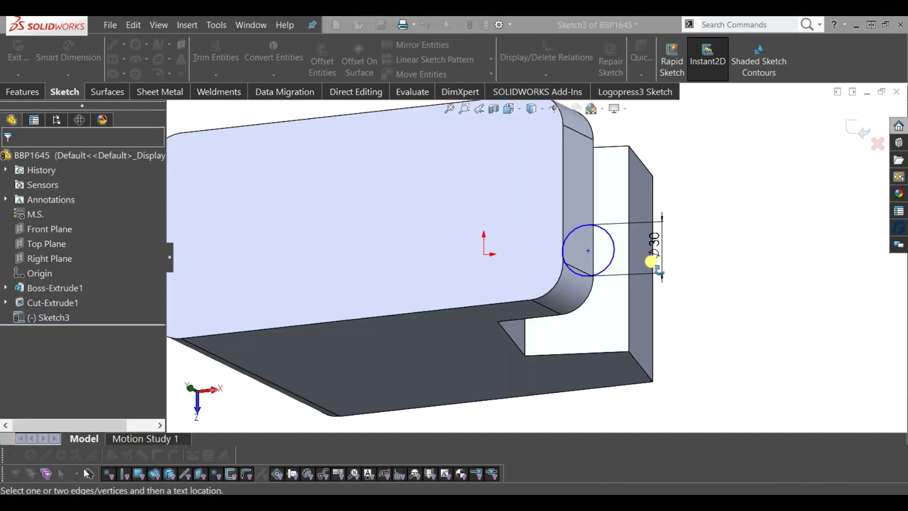
{"action": "scroll", "coordinate": [636, 168], "scroll_direction": "up", "scroll_amount": 3}
{"action": "mouse_move", "coordinate": [635, 168]}
{"action": "middle_mouse_down"}
{"action": "mouse_move", "coordinate": [517, 294]}
{"action": "mouse_move", "coordinate": [493, 374]}
{"action": "middle_mouse_up"}
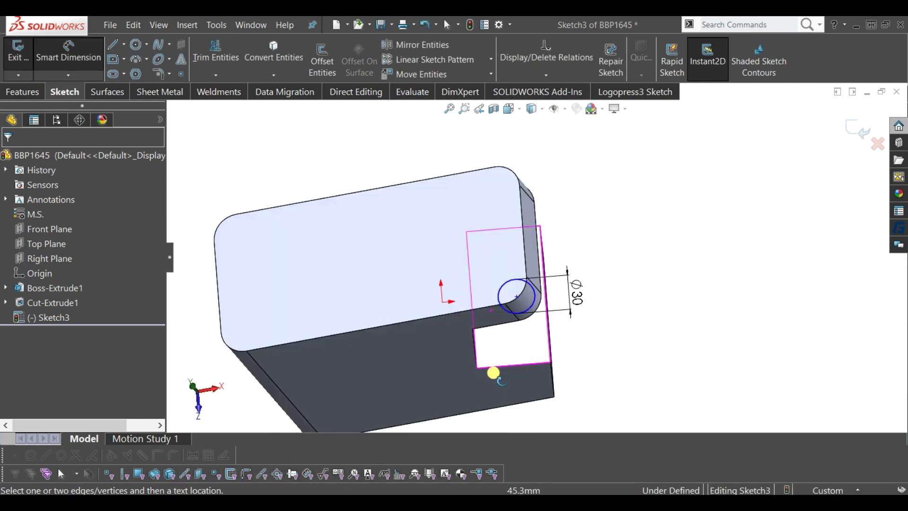
{"action": "key", "text": "space"}
{"action": "left_click", "coordinate": [505, 304]}
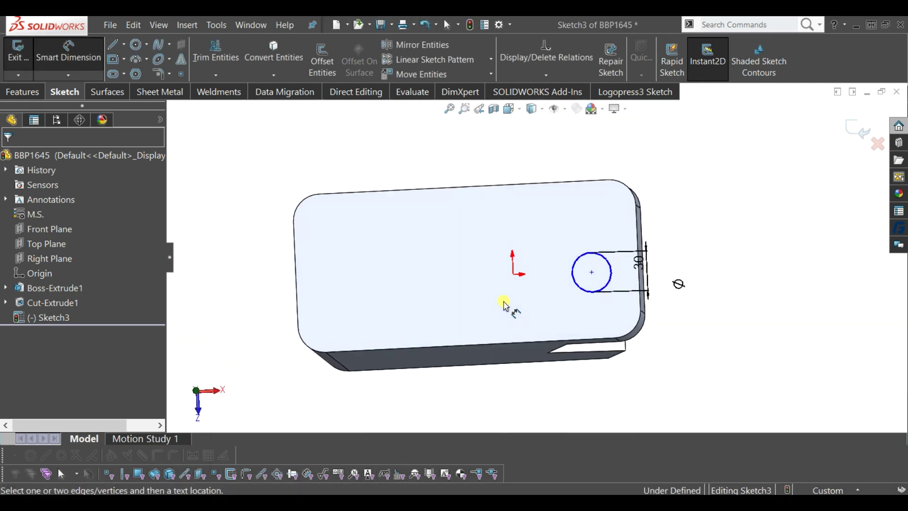
{"action": "key", "text": "Escape"}
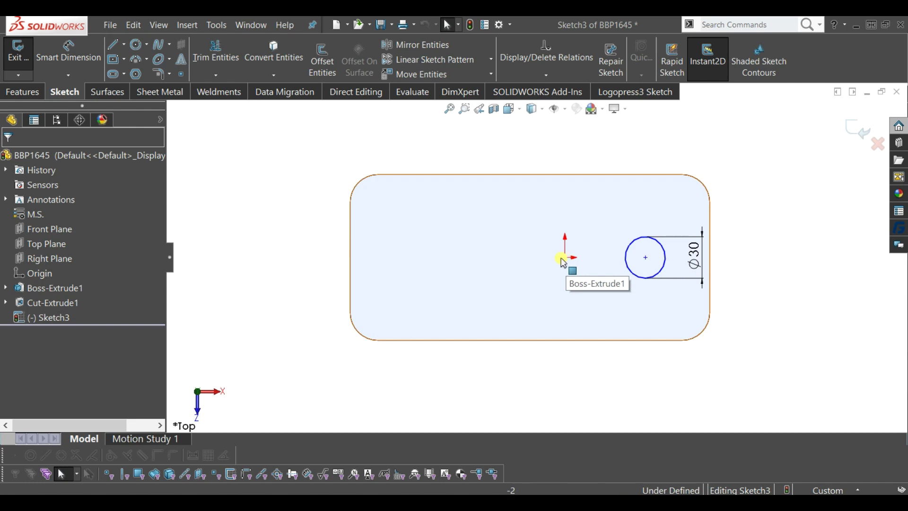
- Show the model shaded with edges and make the Ø30 circle tangent to the body edge
{"action": "mouse_move", "coordinate": [732, 235]}
{"action": "middle_mouse_down"}
{"action": "mouse_move", "coordinate": [669, 280]}
{"action": "mouse_move", "coordinate": [649, 182]}
{"action": "middle_mouse_up"}
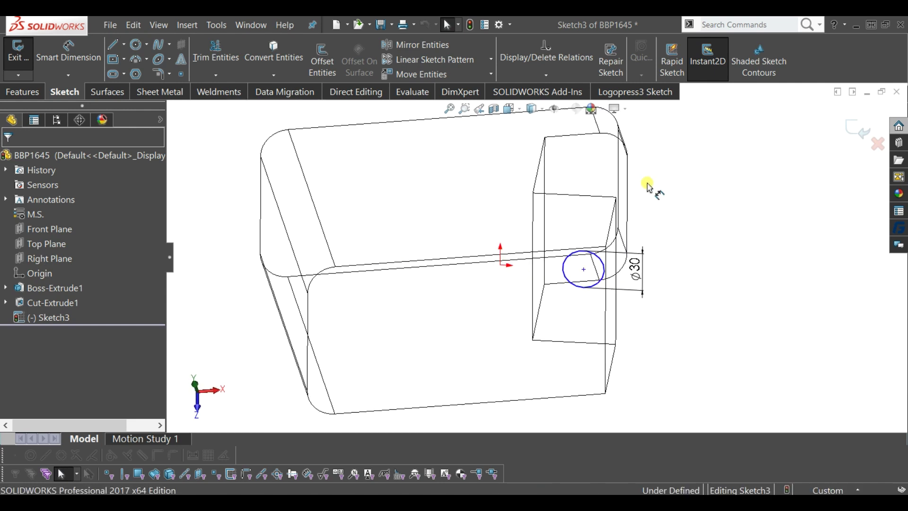
{"action": "left_click", "coordinate": [535, 109]}
{"action": "left_click", "coordinate": [532, 140]}
{"action": "scroll", "coordinate": [743, 201], "scroll_direction": "up", "scroll_amount": 3}
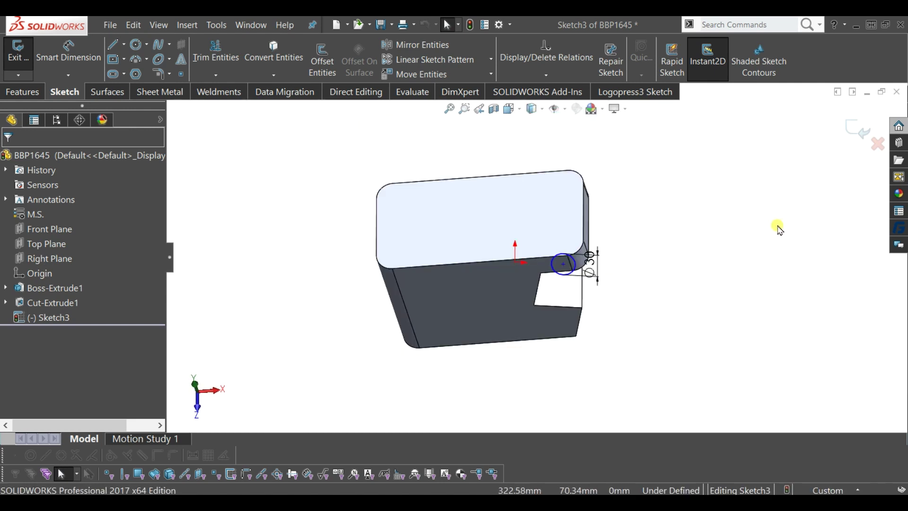
{"action": "scroll", "coordinate": [609, 229], "scroll_direction": "down", "scroll_amount": 3}
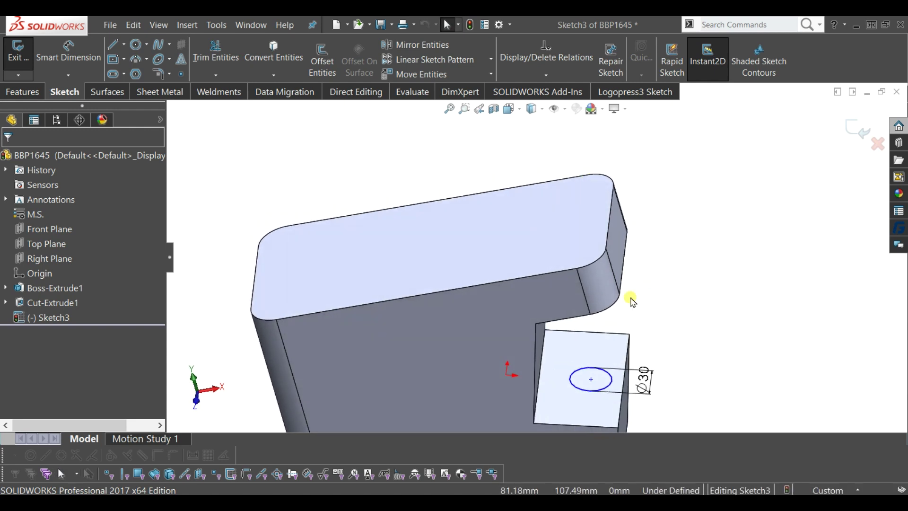
{"action": "left_click", "coordinate": [624, 273]}
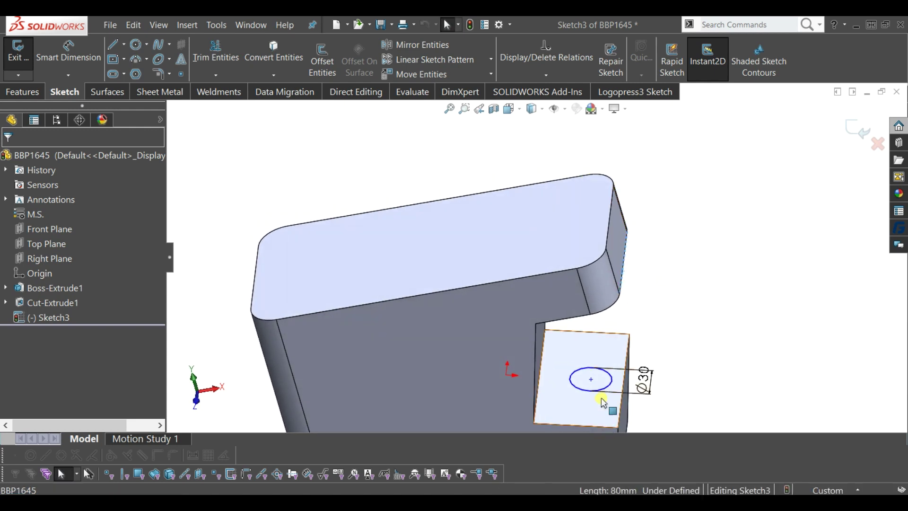
{"action": "left_click", "coordinate": [585, 393]}
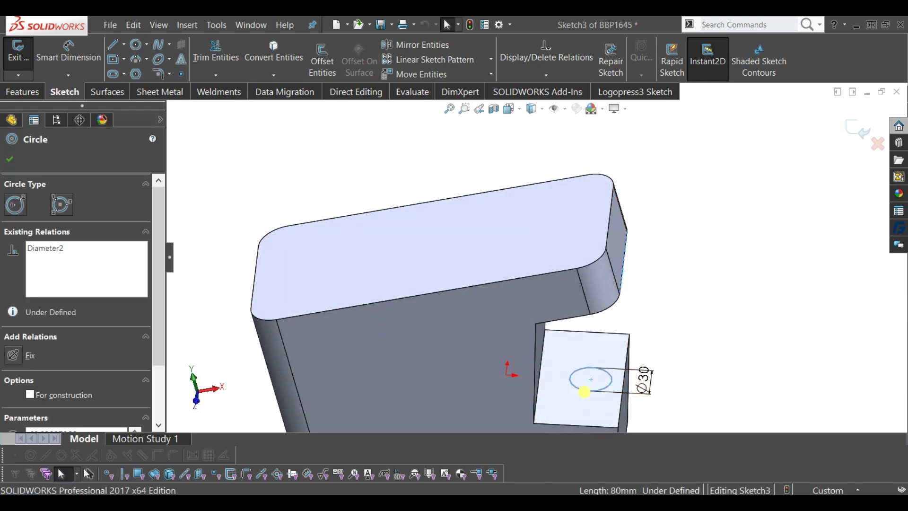
{"action": "left_click", "coordinate": [615, 349]}
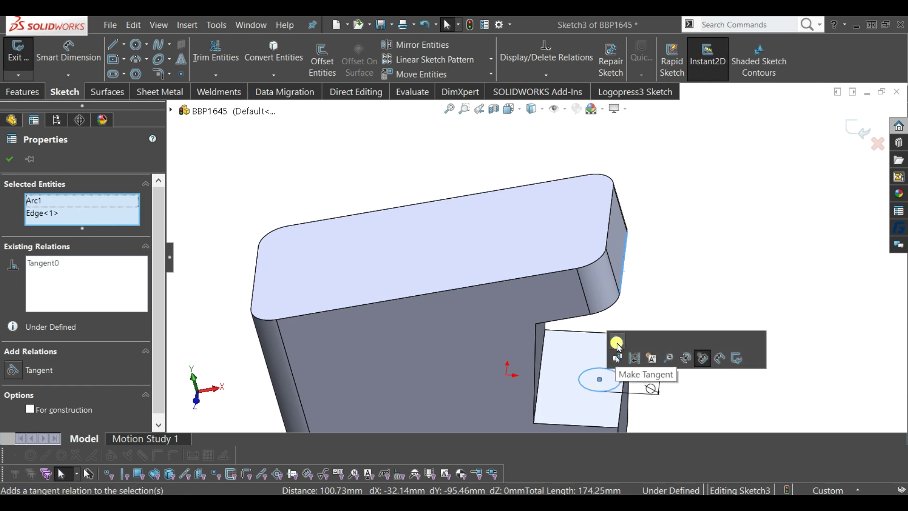
{"action": "left_click", "coordinate": [725, 273]}
- Make the circle centre horizontal with a point on the outer edge, fully defining Sketch3
{"action": "middle_click_drag", "start_coordinate": [724, 276], "coordinate": [693, 234]}
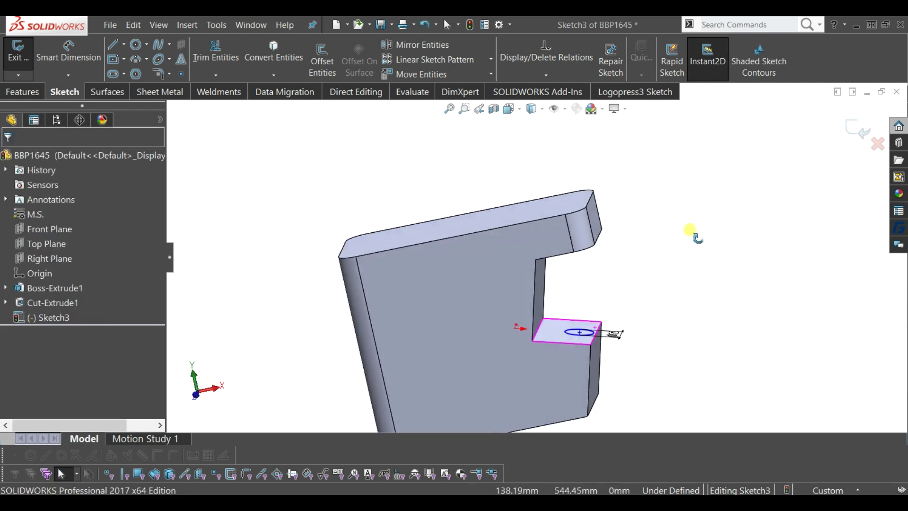
{"action": "middle_click_drag", "start_coordinate": [662, 290], "coordinate": [577, 324]}
{"action": "scroll", "coordinate": [578, 331], "scroll_direction": "down", "scroll_amount": 3}
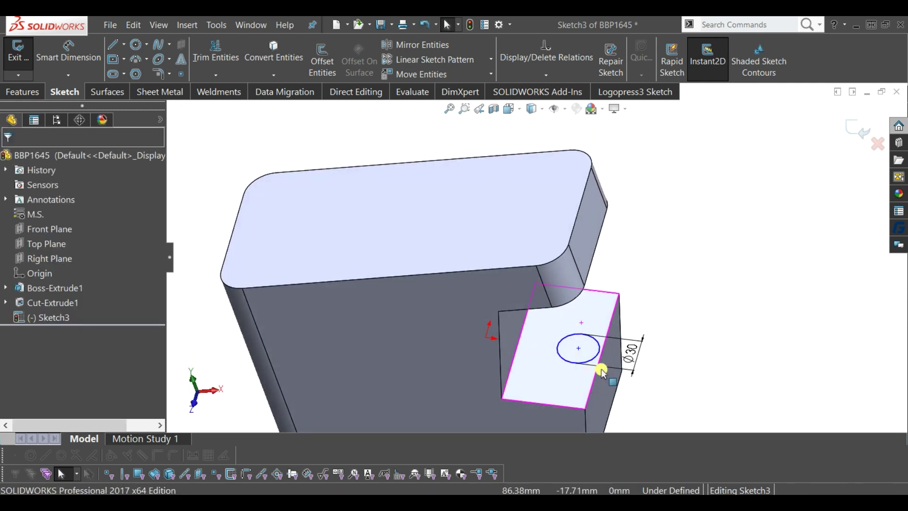
{"action": "left_click", "coordinate": [578, 350]}
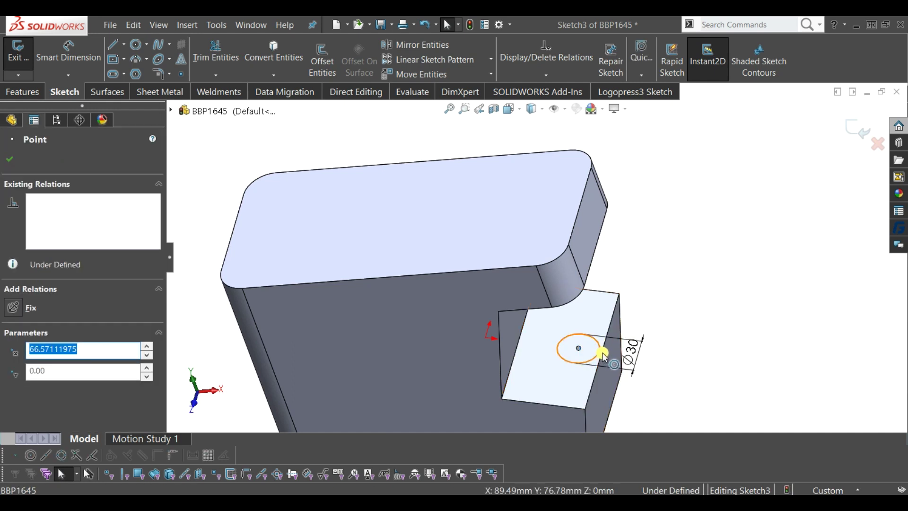
{"action": "scroll", "coordinate": [601, 355], "scroll_direction": "down", "scroll_amount": 3}
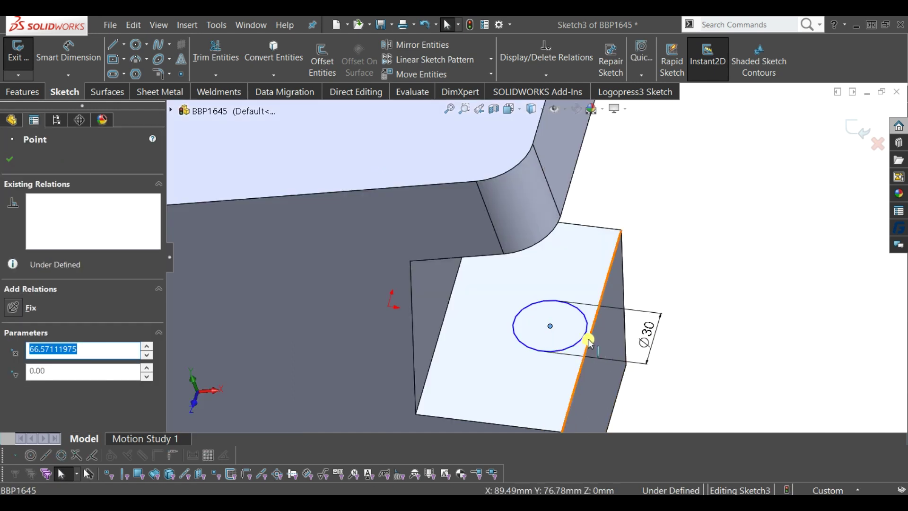
{"action": "left_click", "coordinate": [594, 335]}
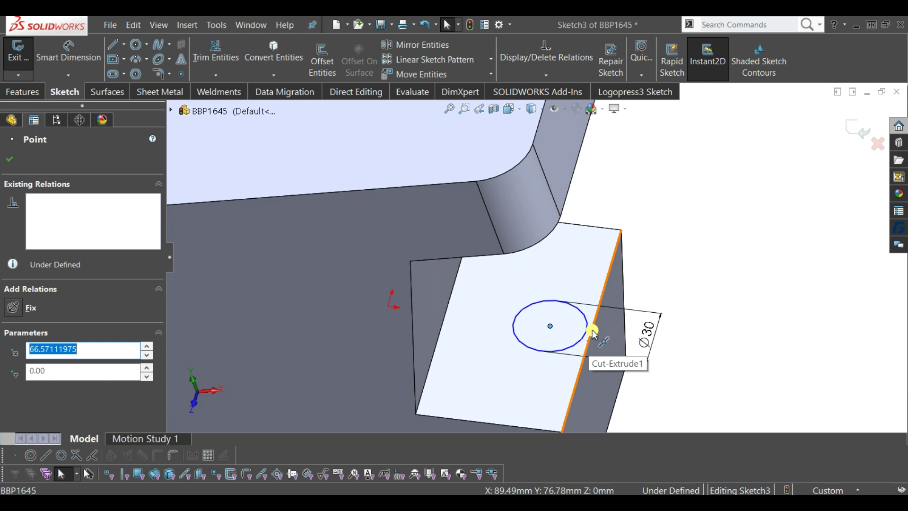
{"action": "left_click", "coordinate": [591, 332], "text": "ctrl"}
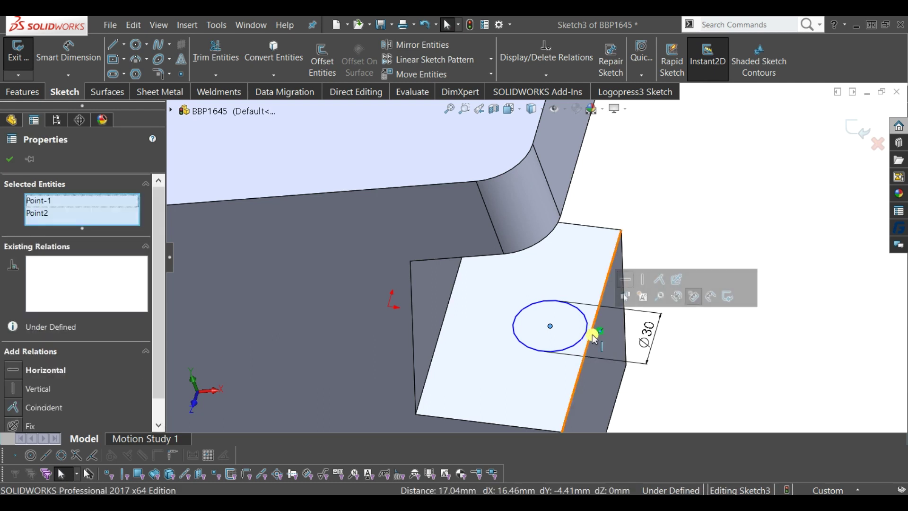
{"action": "left_click", "coordinate": [626, 280]}
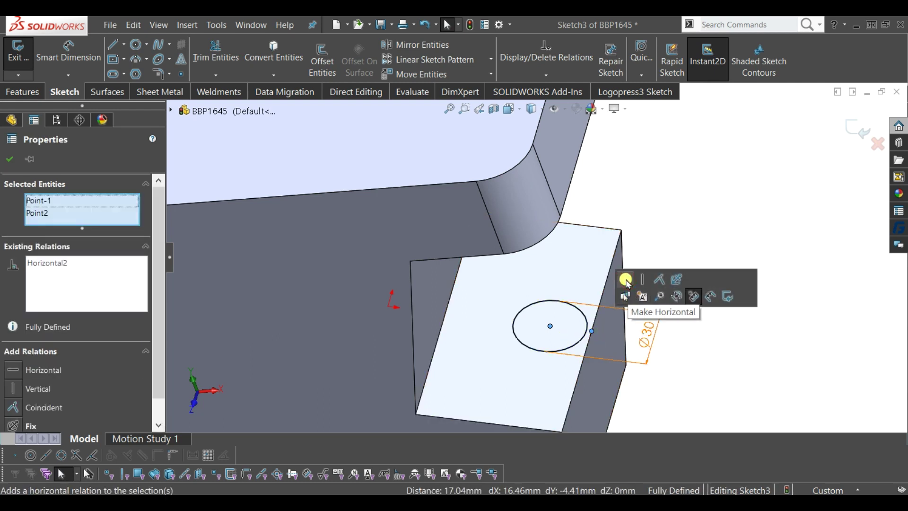
{"action": "left_click", "coordinate": [662, 203]}
{"action": "scroll", "coordinate": [669, 203], "scroll_direction": "up", "scroll_amount": 2}
{"action": "key", "text": "ctrl+1"}
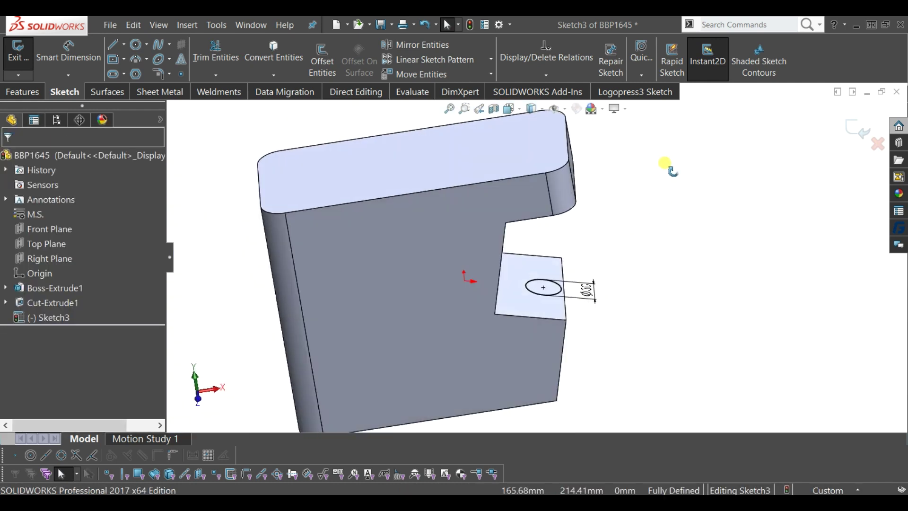
- Extrude the Ø30 circle Up To Surface at the pocket's upper face as a separate, unmerged body
{"action": "left_click", "coordinate": [858, 127]}
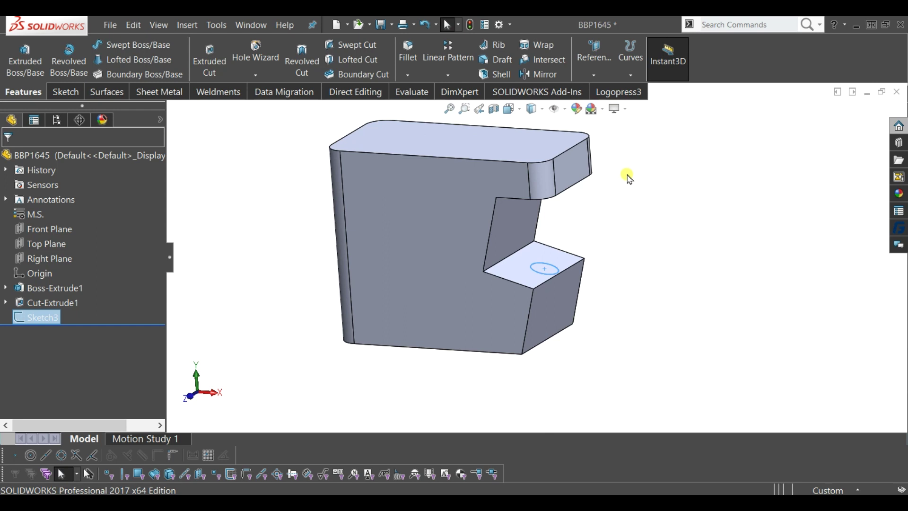
{"action": "left_click", "coordinate": [26, 58]}
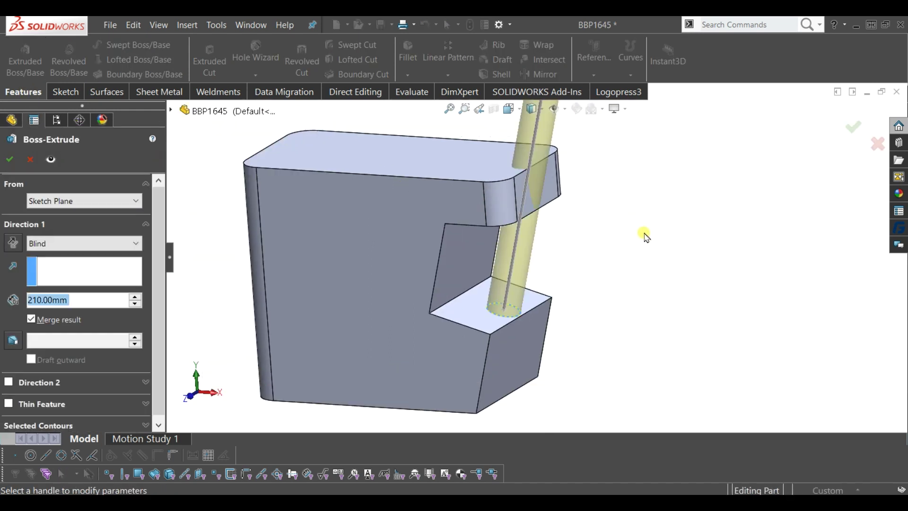
{"action": "left_click", "coordinate": [74, 251]}
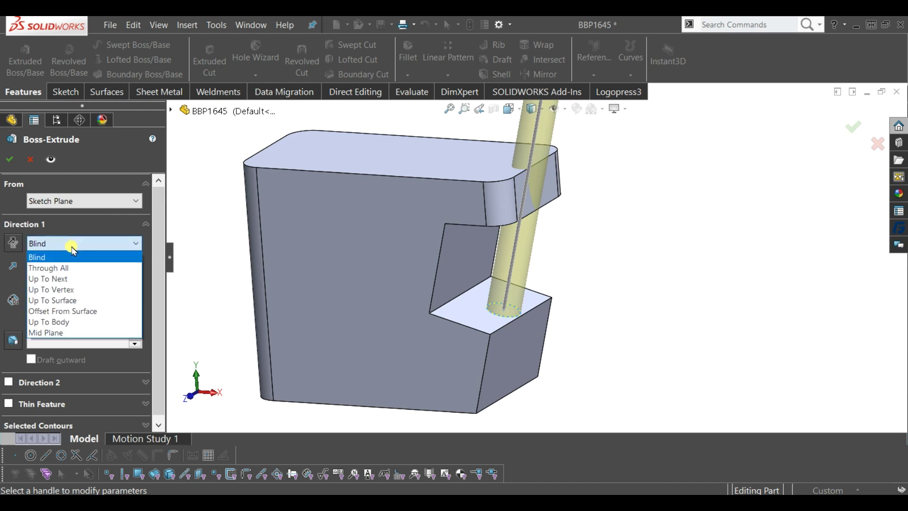
{"action": "left_click", "coordinate": [67, 300]}
{"action": "mouse_move", "coordinate": [527, 264]}
{"action": "middle_mouse_down"}
{"action": "mouse_move", "coordinate": [537, 213]}
{"action": "mouse_move", "coordinate": [567, 260]}
{"action": "mouse_move", "coordinate": [563, 300]}
{"action": "mouse_move", "coordinate": [570, 285]}
{"action": "mouse_move", "coordinate": [522, 262]}
{"action": "mouse_move", "coordinate": [513, 246]}
{"action": "middle_mouse_up"}
{"action": "left_click", "coordinate": [518, 194]}
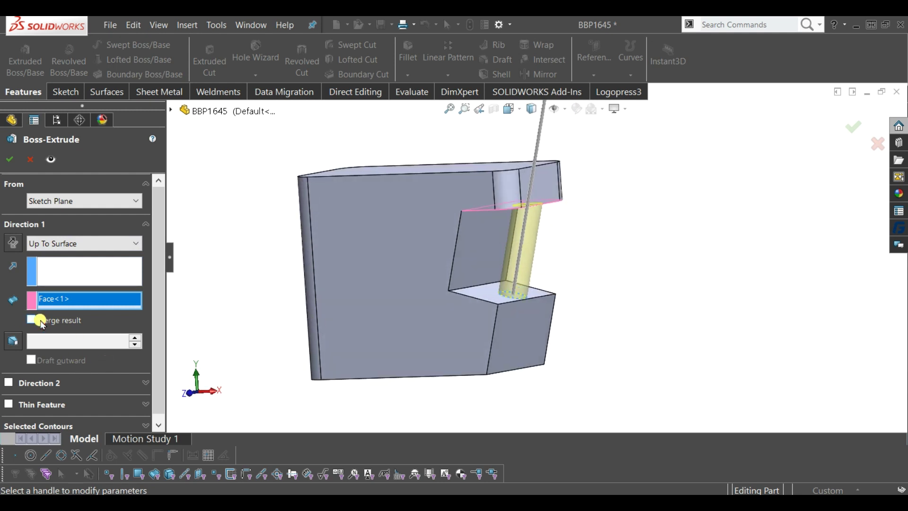
{"action": "left_click", "coordinate": [10, 159]}
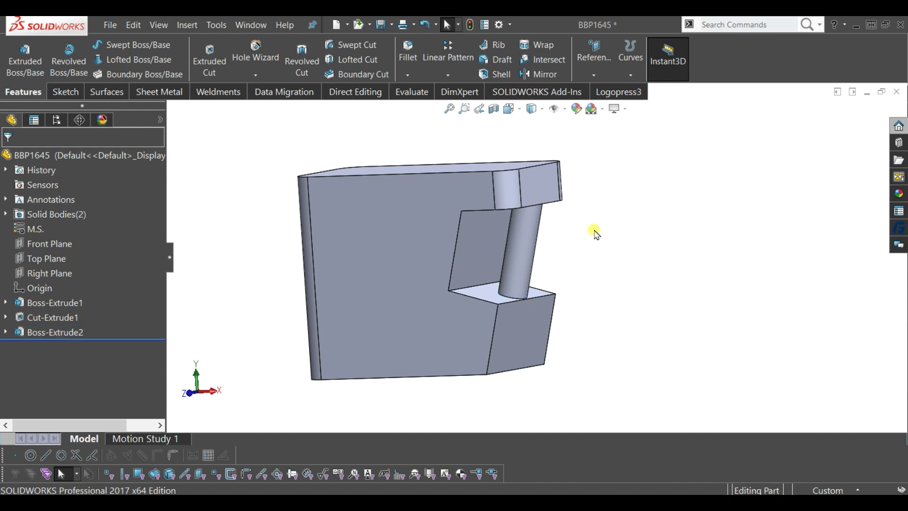
{"action": "scroll", "coordinate": [558, 232], "scroll_direction": "down", "scroll_amount": 2}
{"action": "mouse_move", "coordinate": [558, 231]}
{"action": "middle_mouse_down"}
{"action": "mouse_move", "coordinate": [557, 239]}
{"action": "mouse_move", "coordinate": [454, 219]}
{"action": "mouse_move", "coordinate": [751, 192]}
{"action": "middle_mouse_up"}
{"action": "type", "text": "FI"}
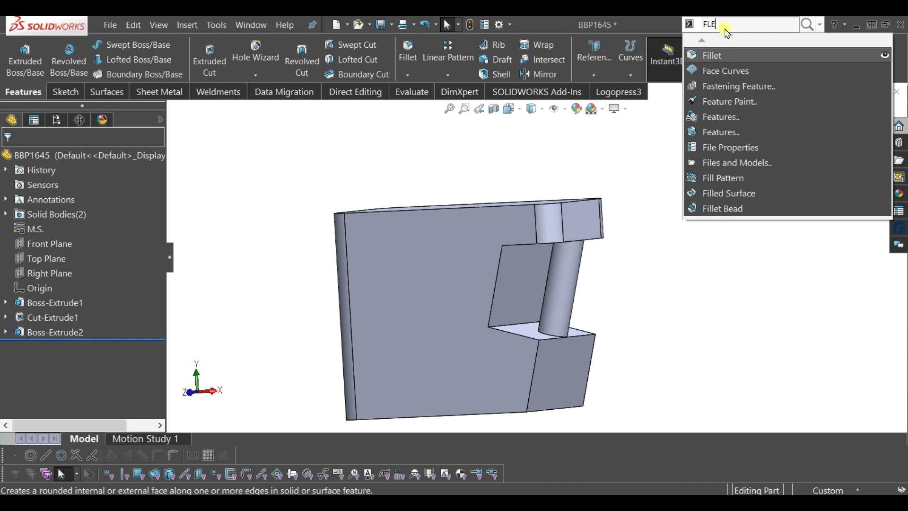
- Start a Flex feature on the cylinder body using the Stretching type
{"action": "type", "text": "LE"}
{"action": "left_click", "coordinate": [725, 53]}
{"action": "key", "text": "ctrl+7"}
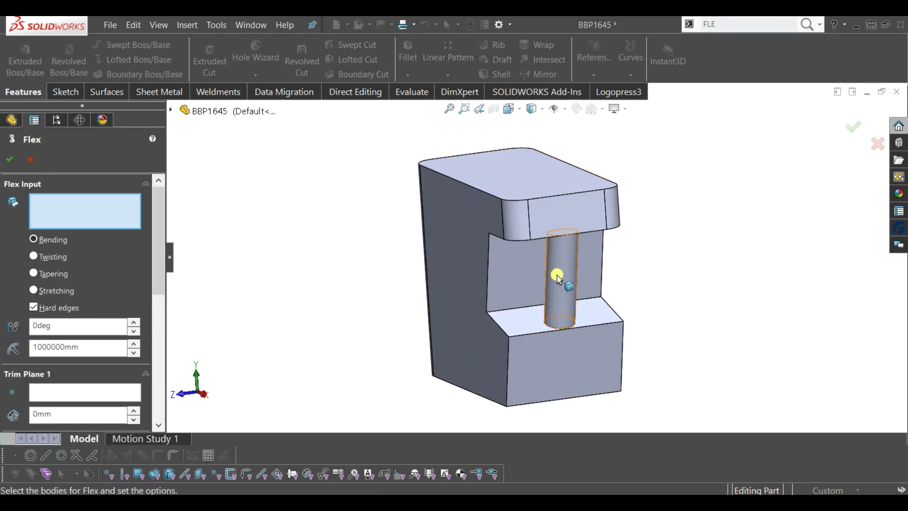
{"action": "left_click", "coordinate": [559, 279]}
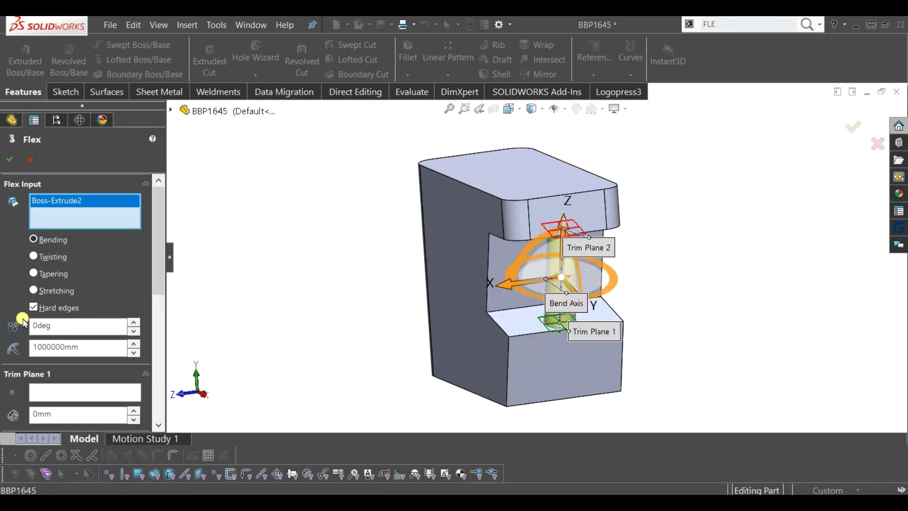
{"action": "left_click", "coordinate": [57, 291]}
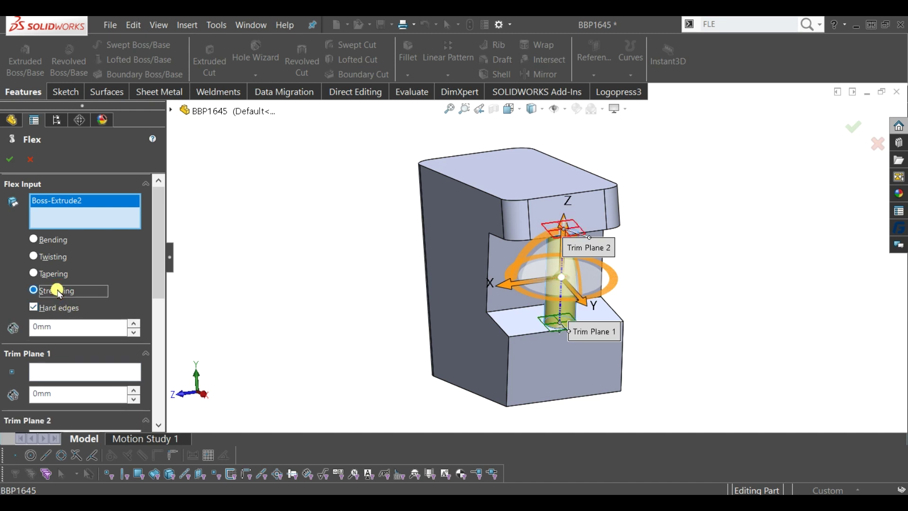
{"action": "left_click_drag", "start_coordinate": [159, 298], "coordinate": [153, 402]}
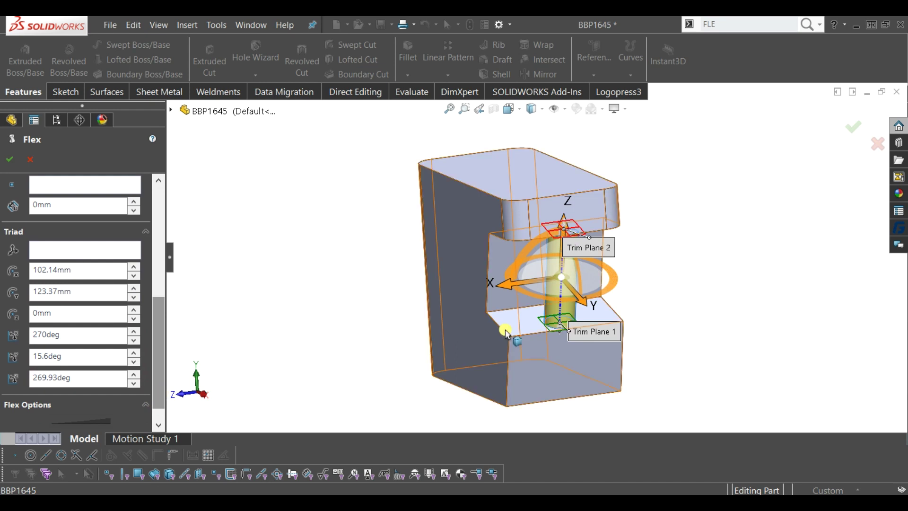
{"action": "mouse_move", "coordinate": [533, 245]}
{"action": "left_mouse_down"}
{"action": "mouse_move", "coordinate": [533, 299]}
{"action": "mouse_move", "coordinate": [545, 301]}
{"action": "left_mouse_up"}
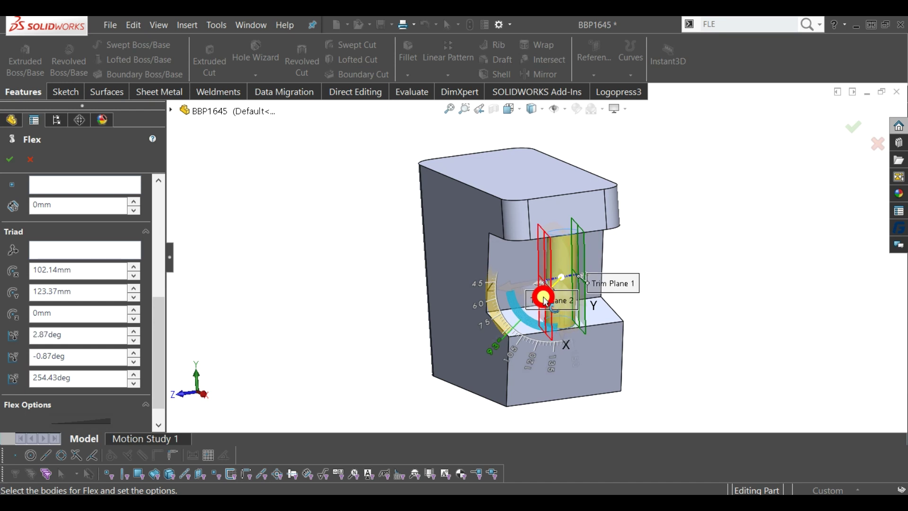
{"action": "left_click_drag", "start_coordinate": [545, 301], "coordinate": [545, 301]}
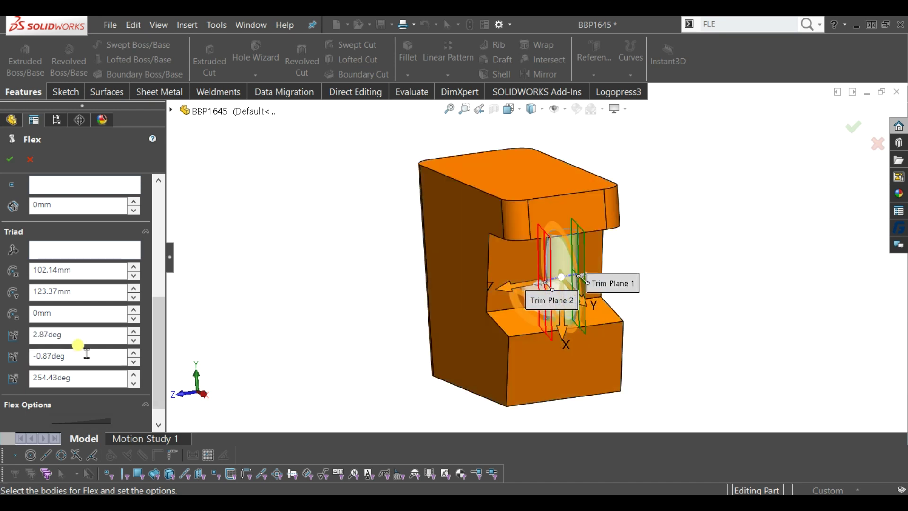
- Set the triad Y rotation to 0° and a 15 mm stretch distance, then accept Flex1
{"action": "double_click", "coordinate": [81, 360]}
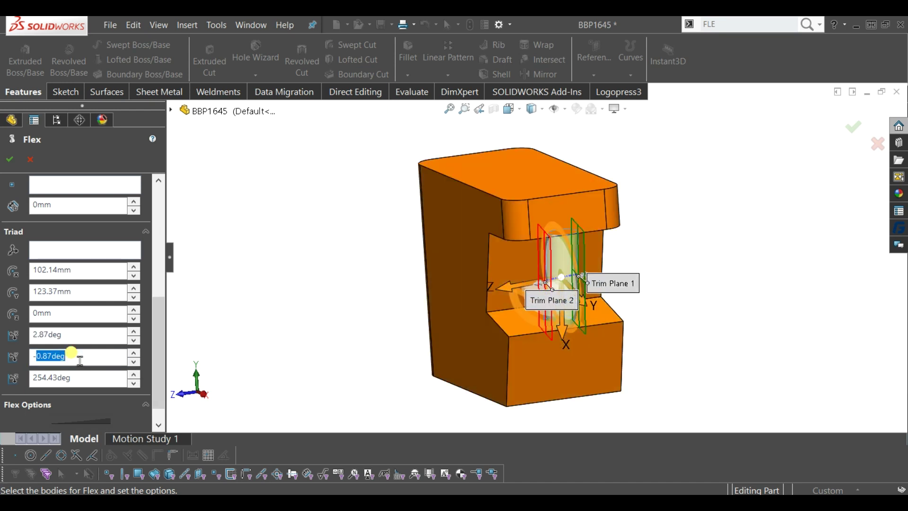
{"action": "type", "text": "-0"}
{"action": "key", "text": "Tab"}
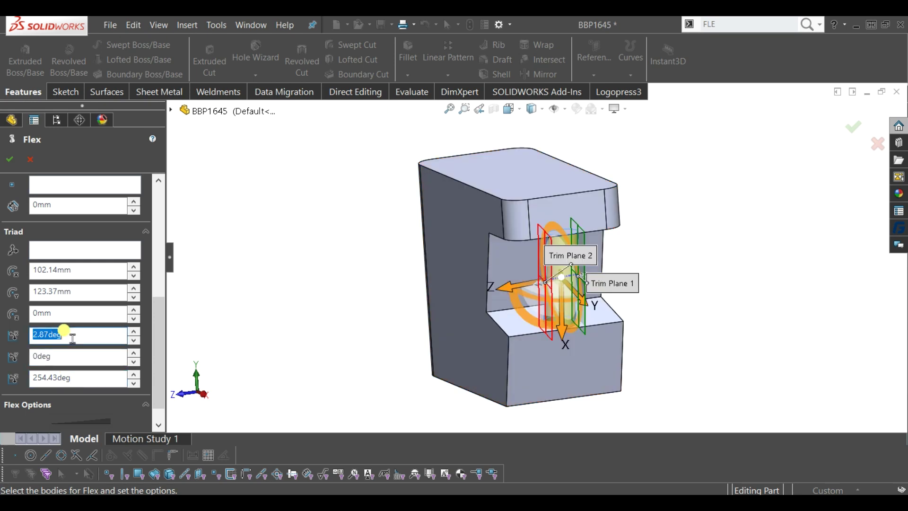
{"action": "type", "text": "0"}
{"action": "middle_click_drag", "start_coordinate": [472, 334], "coordinate": [588, 256]}
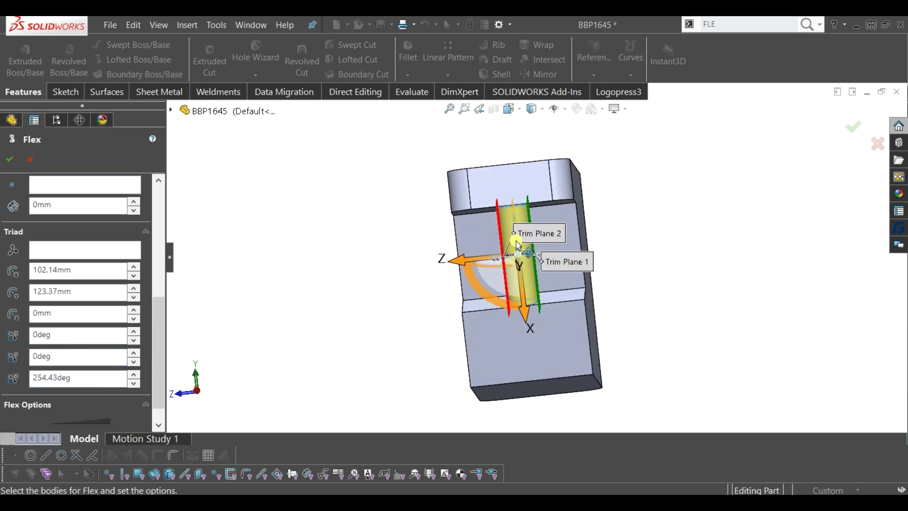
{"action": "scroll", "coordinate": [537, 274], "scroll_direction": "down", "scroll_amount": 5}
{"action": "scroll", "coordinate": [538, 274], "scroll_direction": "up", "scroll_amount": 2}
{"action": "scroll", "coordinate": [544, 276], "scroll_direction": "up", "scroll_amount": 4}
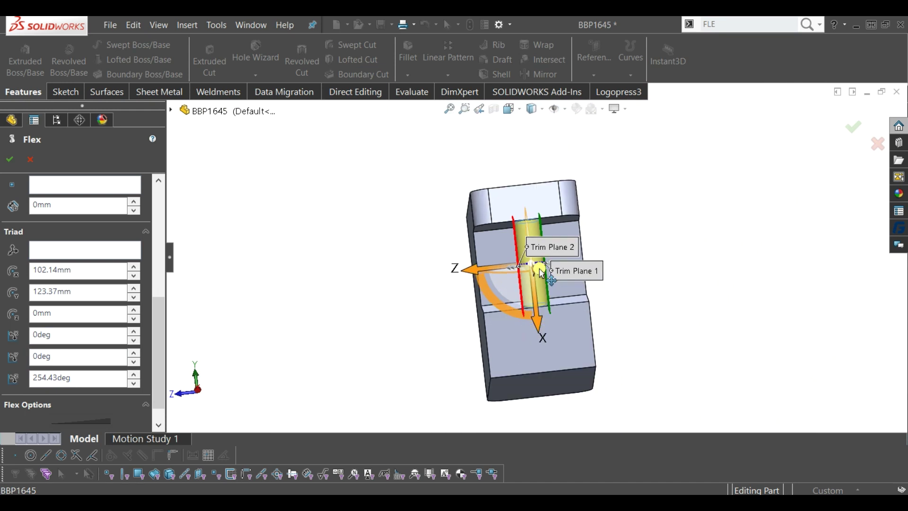
{"action": "middle_click_drag", "start_coordinate": [560, 283], "coordinate": [544, 302]}
{"action": "left_click_drag", "start_coordinate": [159, 323], "coordinate": [158, 257]}
{"action": "left_click", "coordinate": [78, 245]}
{"action": "type", "text": "15"}
{"action": "key", "text": "Return"}
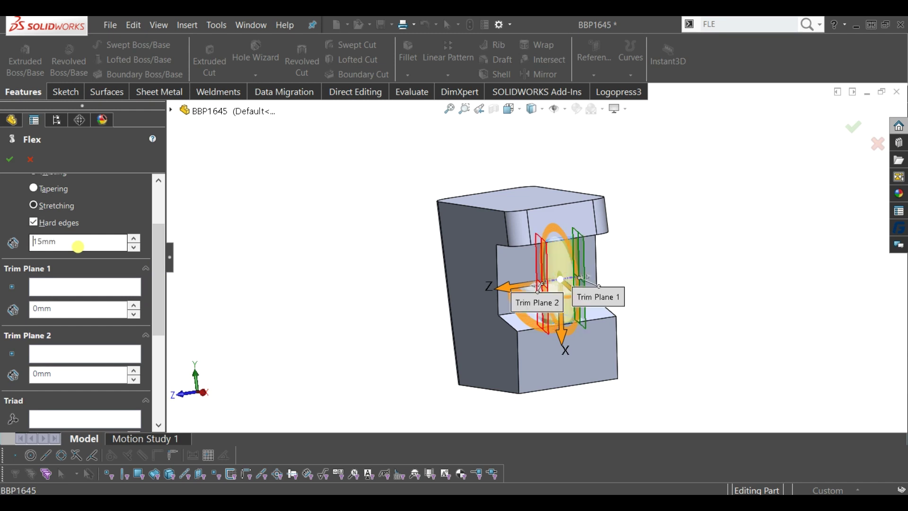
{"action": "left_click", "coordinate": [19, 161]}
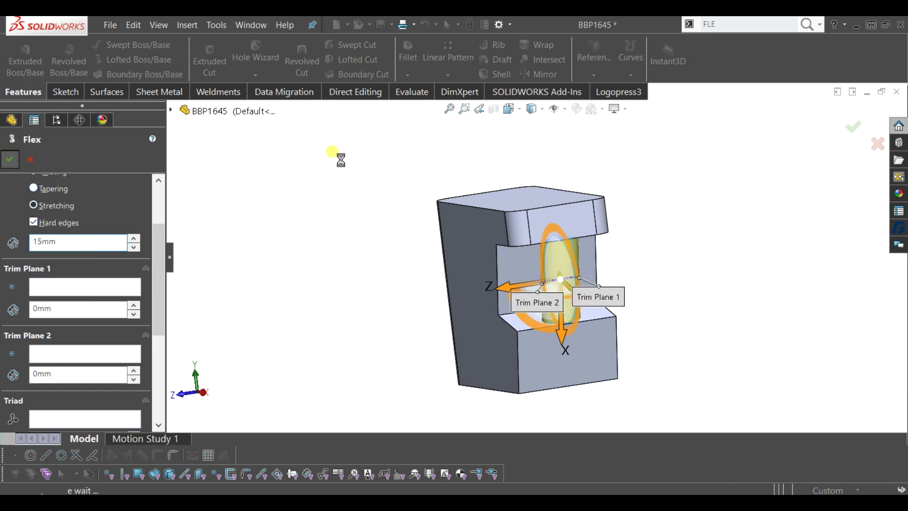
{"action": "mouse_move", "coordinate": [572, 331]}
{"action": "middle_mouse_down"}
{"action": "mouse_move", "coordinate": [630, 307]}
{"action": "mouse_move", "coordinate": [644, 247]}
{"action": "mouse_move", "coordinate": [590, 302]}
{"action": "mouse_move", "coordinate": [600, 320]}
{"action": "mouse_move", "coordinate": [691, 294]}
{"action": "middle_mouse_up"}
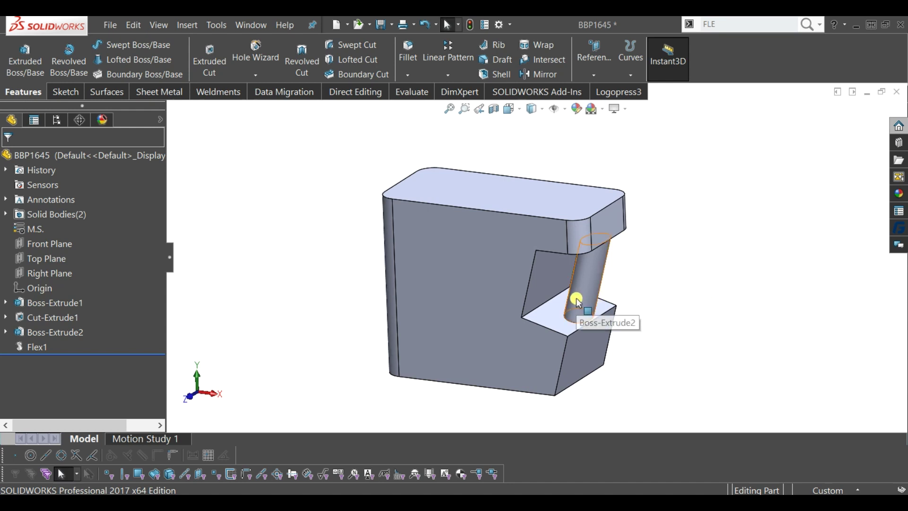
- Combine the notched block and the flexed cylinder bodies with Add into one solid
{"action": "left_click", "coordinate": [367, 95]}
{"action": "left_click", "coordinate": [336, 57]}
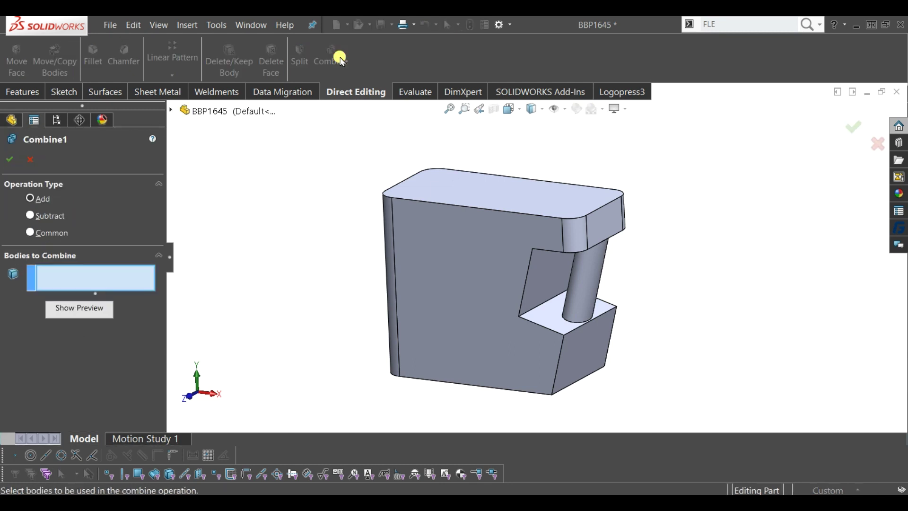
{"action": "left_click", "coordinate": [476, 284]}
{"action": "left_click", "coordinate": [581, 314]}
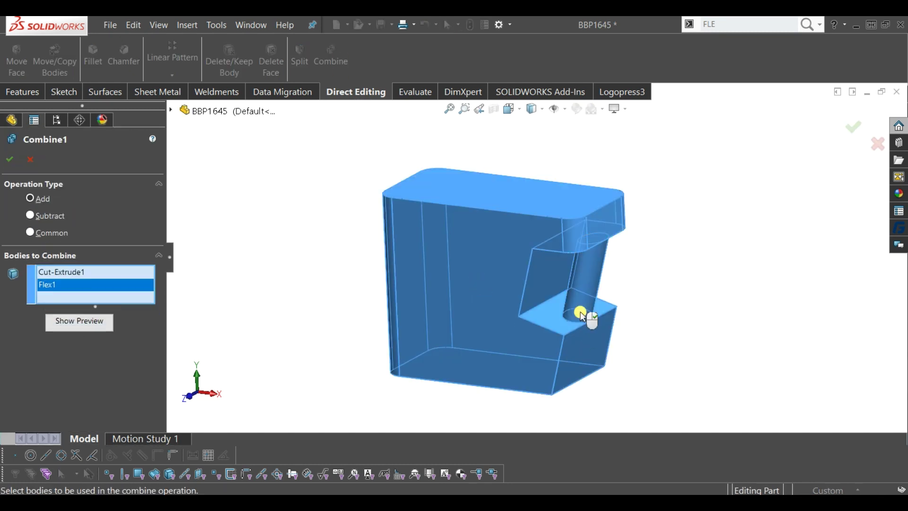
{"action": "left_click", "coordinate": [9, 159]}
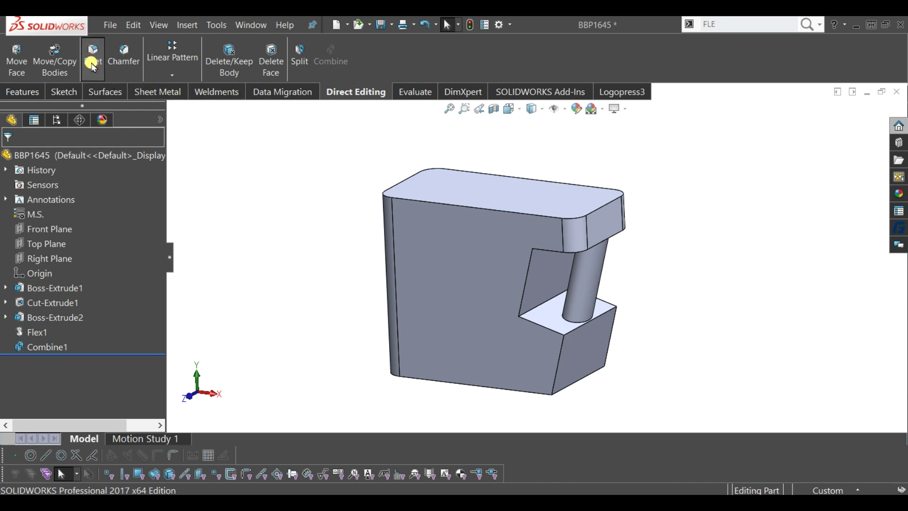
- Fillet the pocket floor's back edge with a 40 mm radius
{"action": "left_click", "coordinate": [542, 306]}
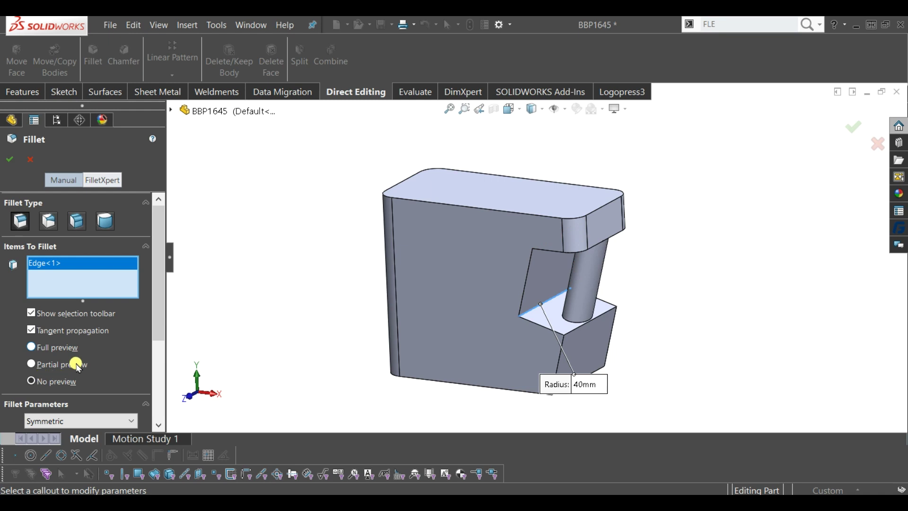
{"action": "left_click", "coordinate": [156, 359]}
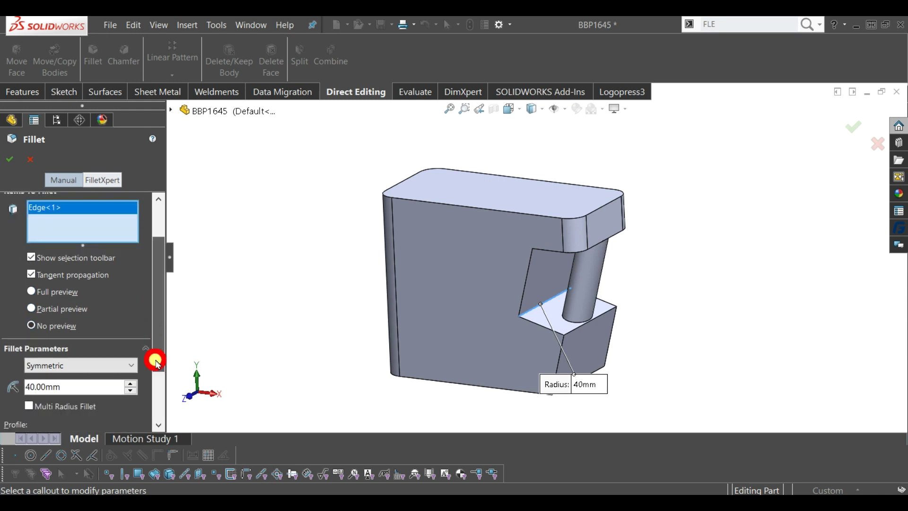
{"action": "left_click", "coordinate": [9, 159]}
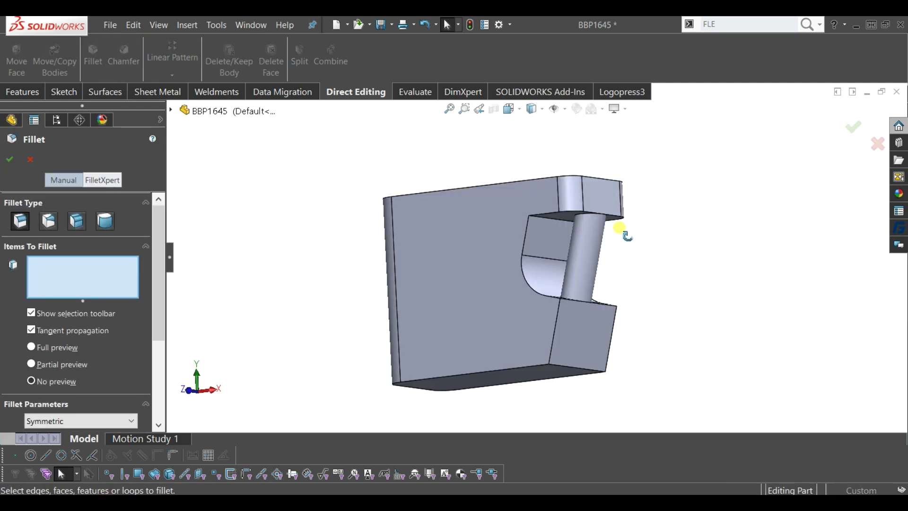
- Round the cutout's upper inner edge with a 10 mm fillet
{"action": "middle_click_drag", "start_coordinate": [630, 268], "coordinate": [563, 231]}
{"action": "left_click", "coordinate": [559, 217]}
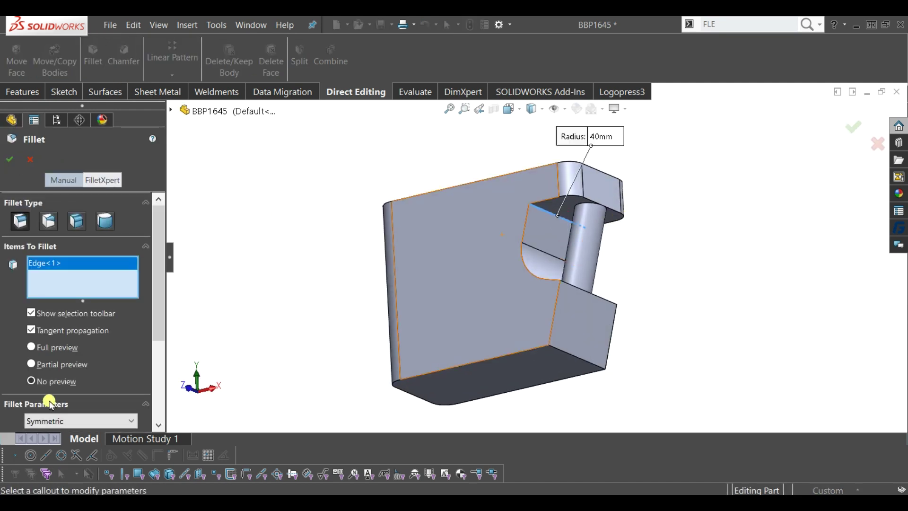
{"action": "scroll", "coordinate": [124, 416], "scroll_direction": "down", "scroll_amount": 2}
{"action": "scroll", "coordinate": [152, 361], "scroll_direction": "down", "scroll_amount": 1}
{"action": "left_click", "coordinate": [87, 352]}
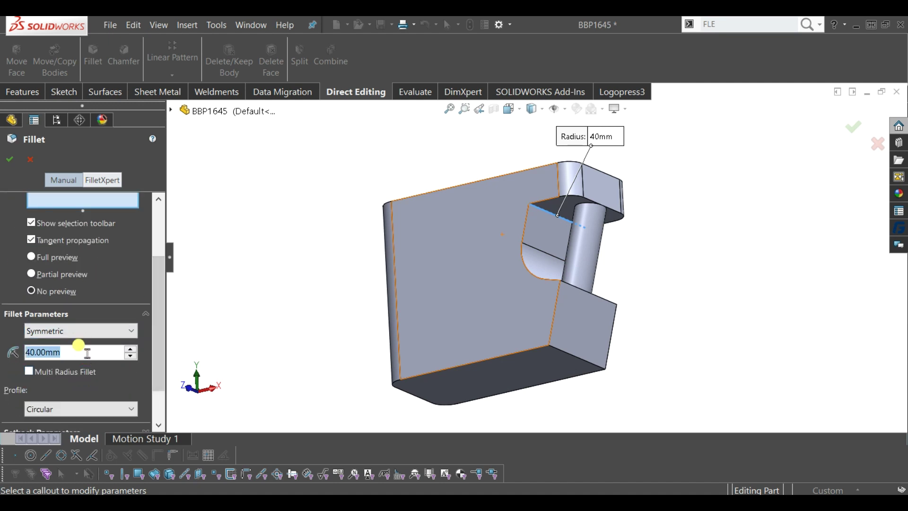
{"action": "type", "text": "10"}
{"action": "key", "text": "Return"}
{"action": "mouse_move", "coordinate": [310, 189]}
{"action": "middle_mouse_down"}
{"action": "mouse_move", "coordinate": [379, 245]}
{"action": "mouse_move", "coordinate": [381, 265]}
{"action": "middle_mouse_up"}
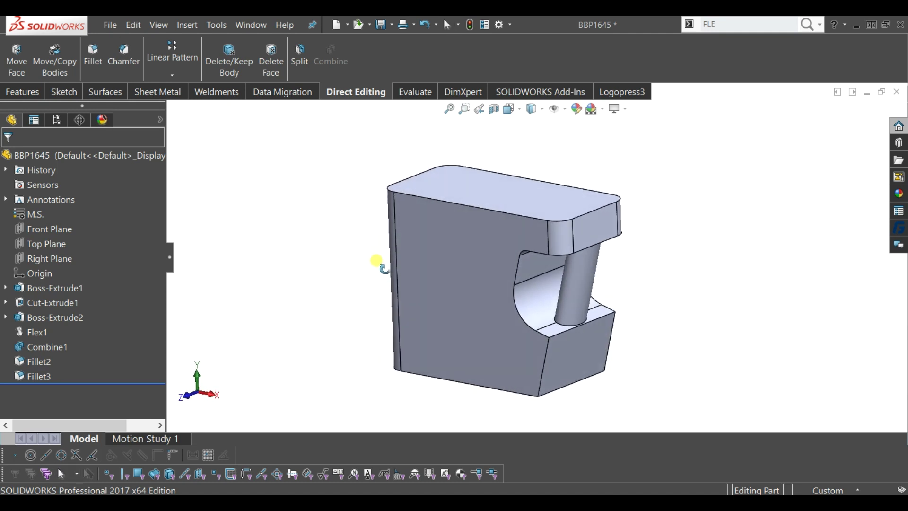
- Fillet the leaning cylinder's top edge where it meets the upper block at 20 mm
{"action": "left_click", "coordinate": [99, 60]}
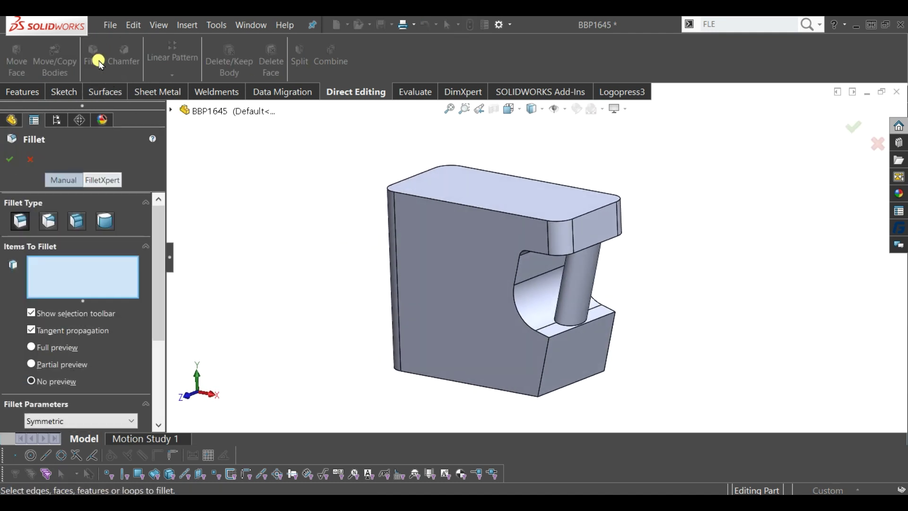
{"action": "left_click_drag", "start_coordinate": [159, 257], "coordinate": [158, 298]}
{"action": "left_click", "coordinate": [67, 371]}
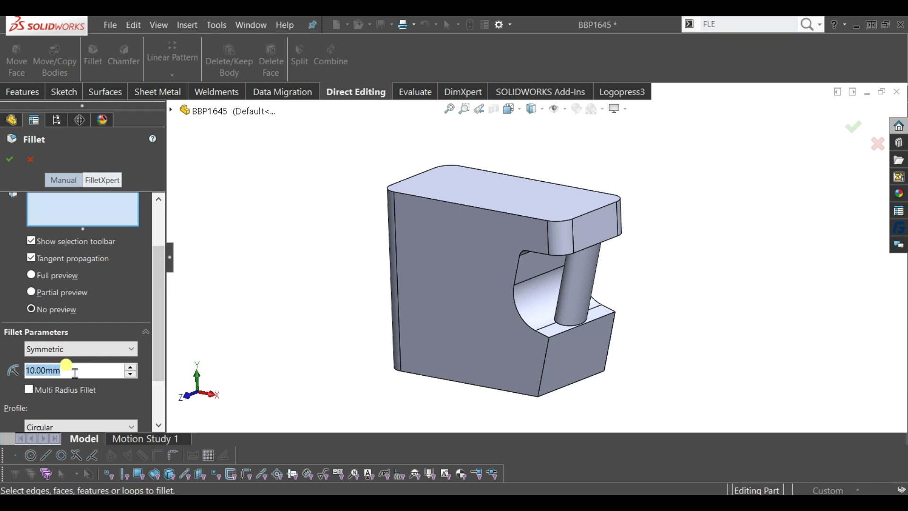
{"action": "type", "text": "20"}
{"action": "left_click", "coordinate": [111, 207]}
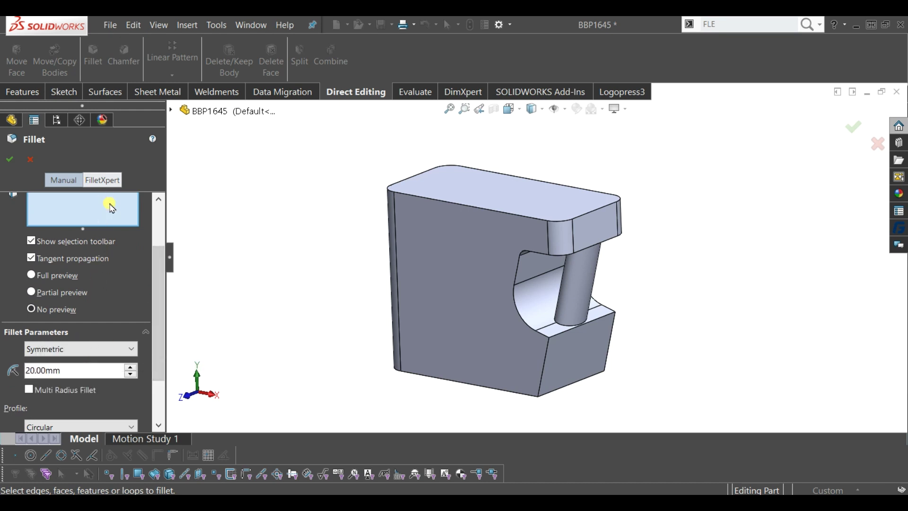
{"action": "middle_click_drag", "start_coordinate": [714, 326], "coordinate": [709, 199]}
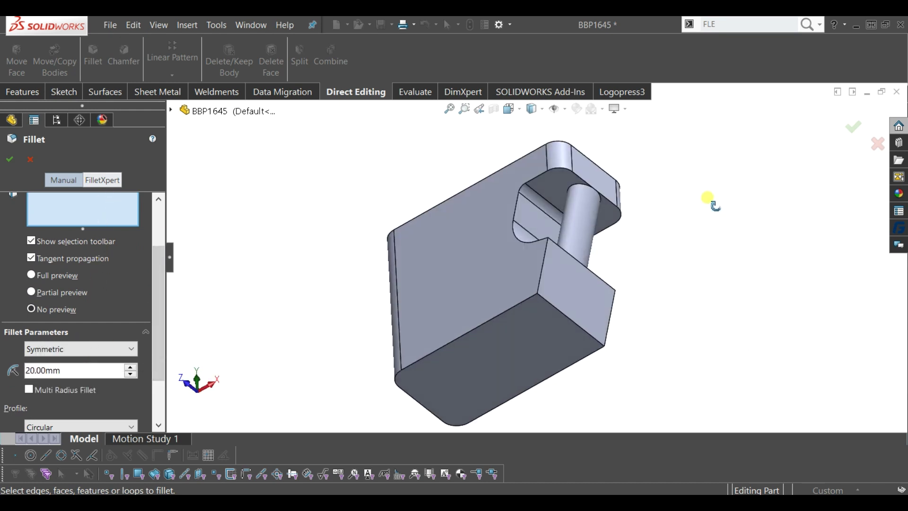
{"action": "left_click", "coordinate": [581, 188]}
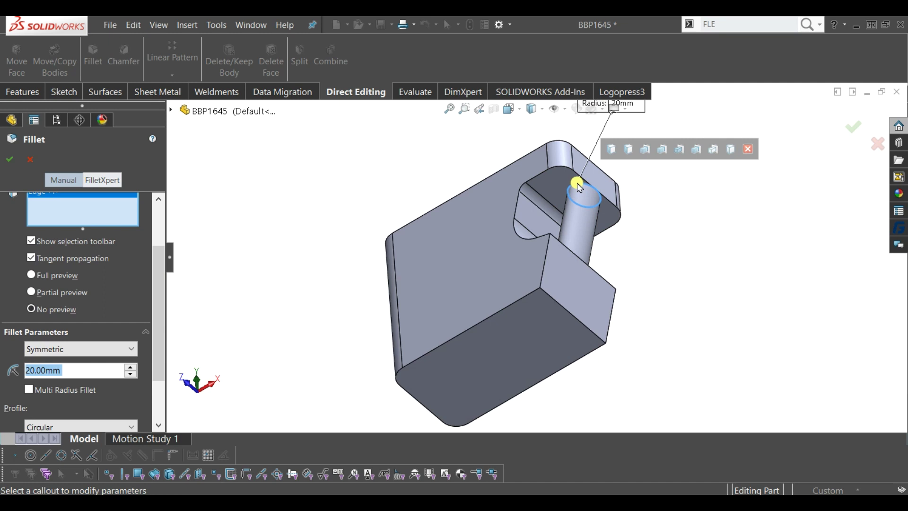
{"action": "left_click", "coordinate": [11, 161]}
{"action": "mouse_move", "coordinate": [311, 167]}
{"action": "middle_mouse_down"}
{"action": "mouse_move", "coordinate": [311, 260]}
{"action": "mouse_move", "coordinate": [324, 263]}
{"action": "mouse_move", "coordinate": [347, 239]}
{"action": "mouse_move", "coordinate": [318, 265]}
{"action": "mouse_move", "coordinate": [314, 286]}
{"action": "middle_mouse_up"}
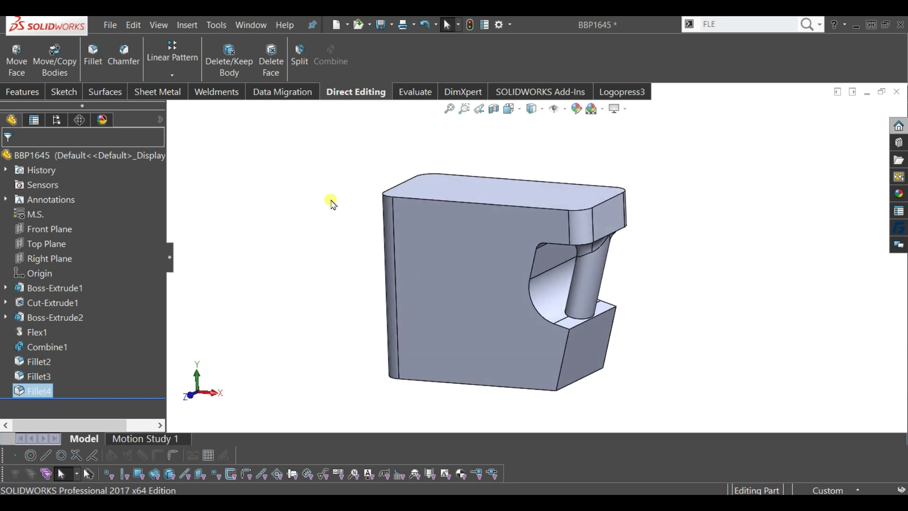
- Start a new fillet set to Face Fillet with an asymmetric size
{"action": "left_click", "coordinate": [93, 64]}
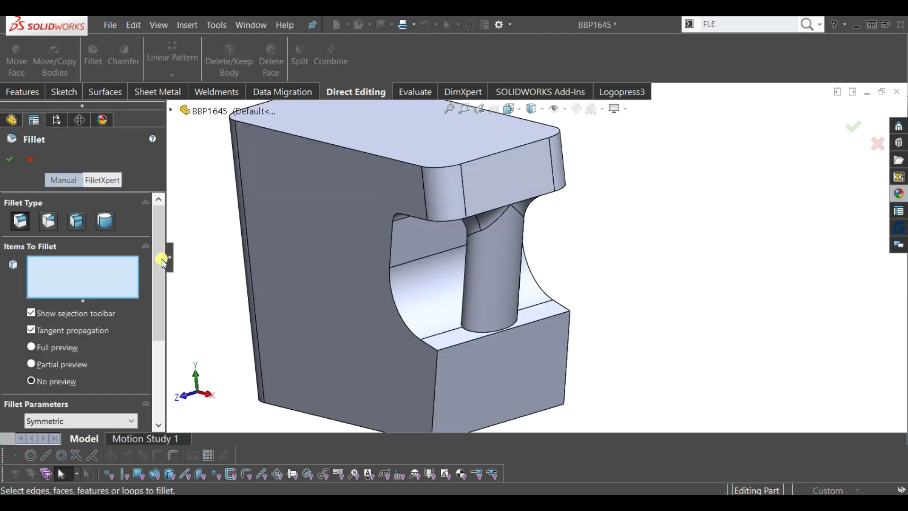
{"action": "left_click_drag", "start_coordinate": [156, 296], "coordinate": [160, 331]}
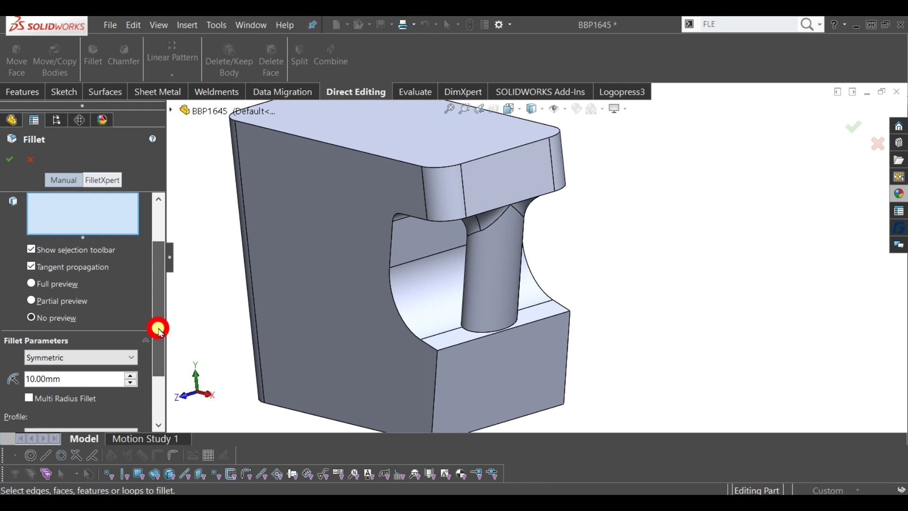
{"action": "left_click", "coordinate": [90, 358]}
{"action": "left_click", "coordinate": [71, 377]}
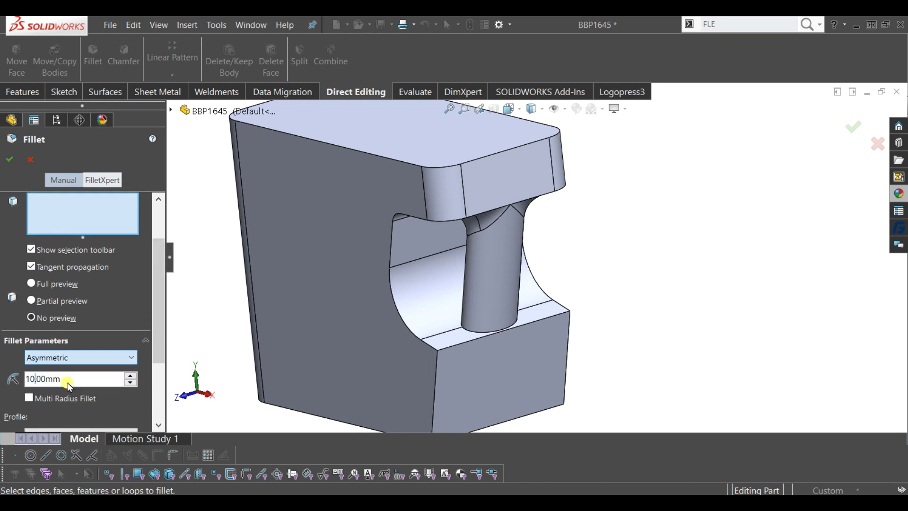
{"action": "left_click_drag", "start_coordinate": [151, 360], "coordinate": [154, 381]}
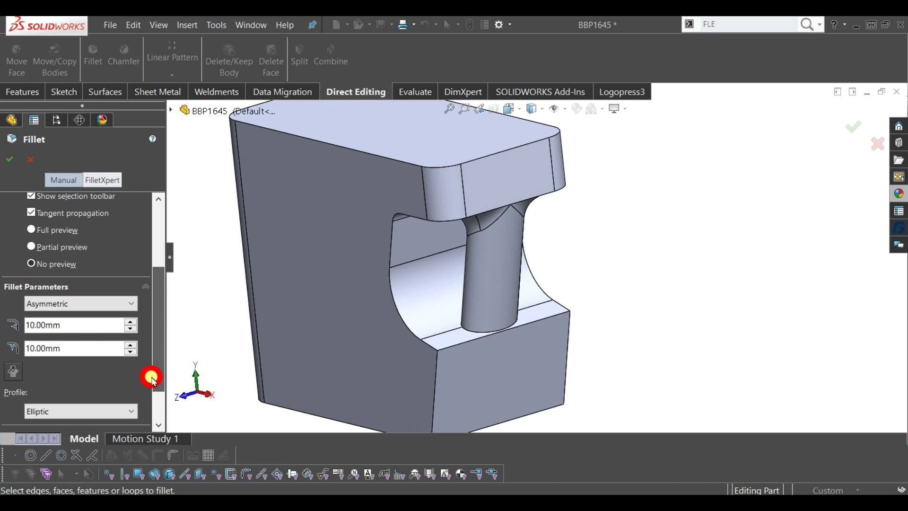
{"action": "left_click_drag", "start_coordinate": [153, 381], "coordinate": [160, 322]}
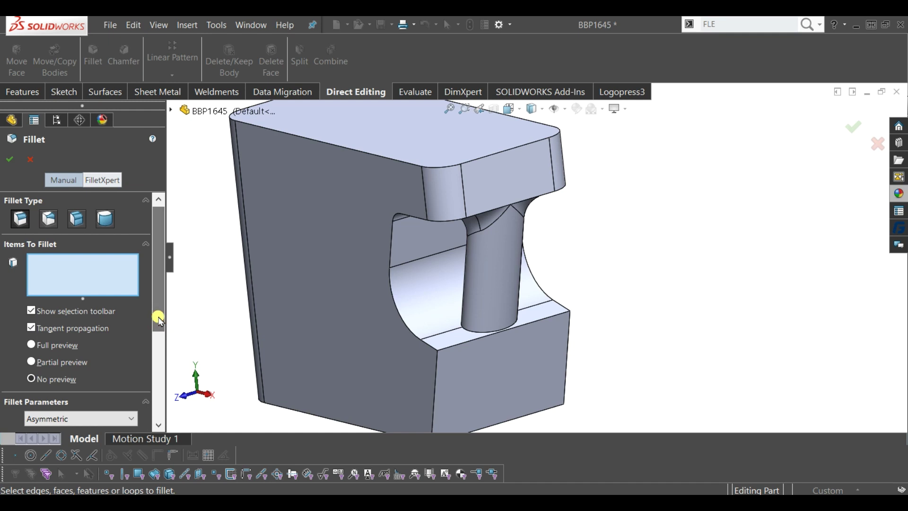
{"action": "left_click", "coordinate": [77, 219]}
- Blend the cylinder face into the cutout's flat and curved floor faces with 5 mm and 10 mm radii
{"action": "left_click", "coordinate": [499, 303]}
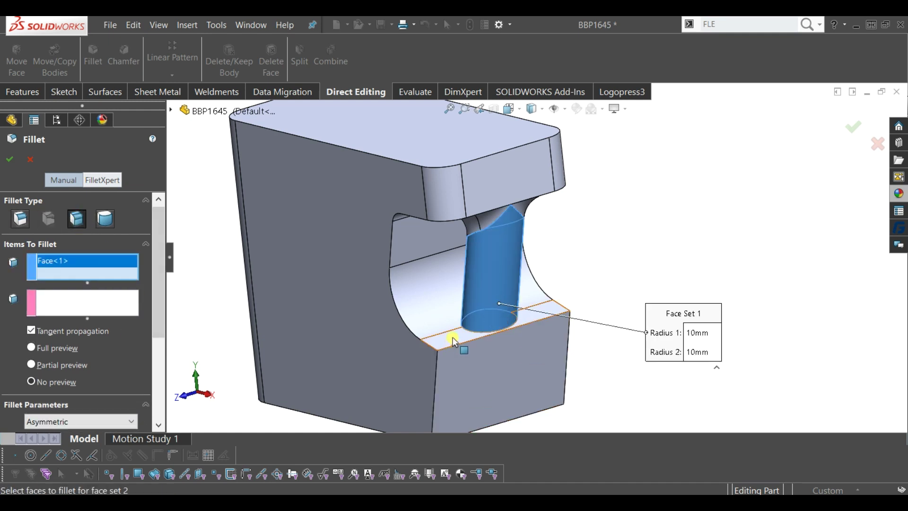
{"action": "left_click", "coordinate": [105, 312]}
{"action": "left_click", "coordinate": [461, 335]}
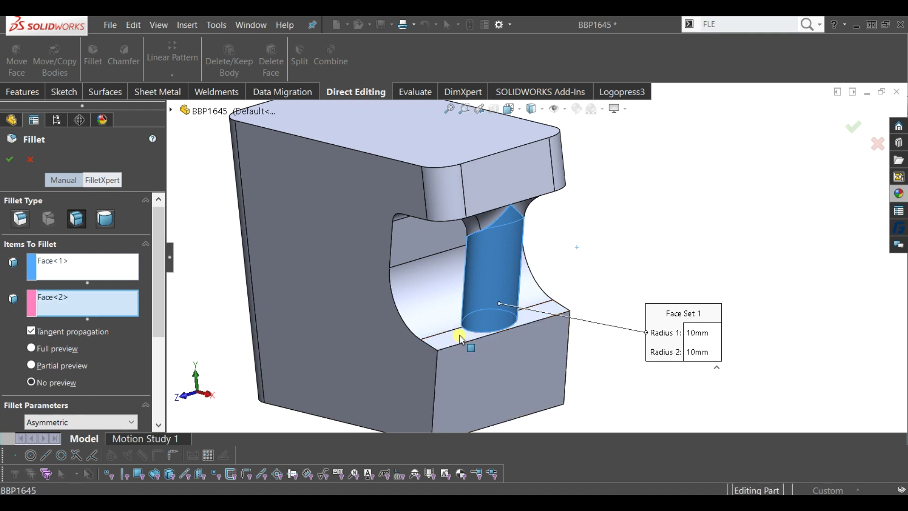
{"action": "left_click", "coordinate": [443, 327]}
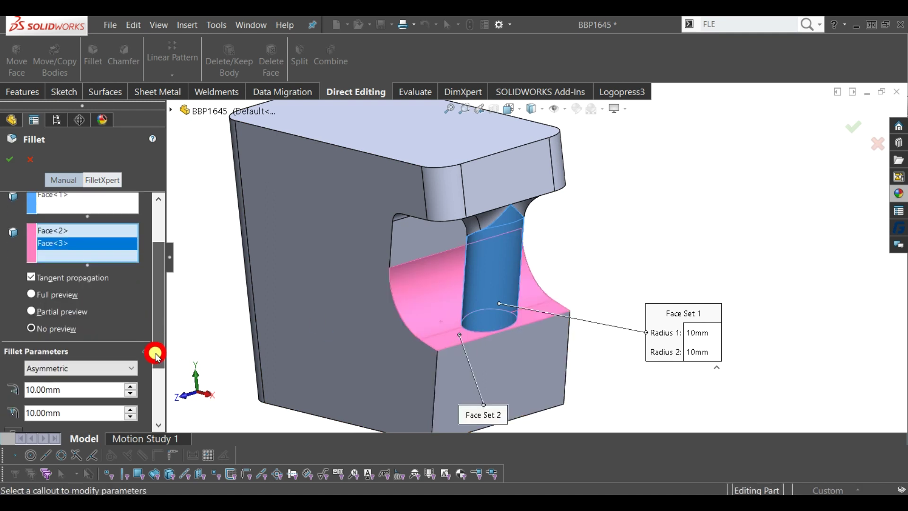
{"action": "left_click_drag", "start_coordinate": [156, 323], "coordinate": [156, 366]}
{"action": "left_click", "coordinate": [68, 354]}
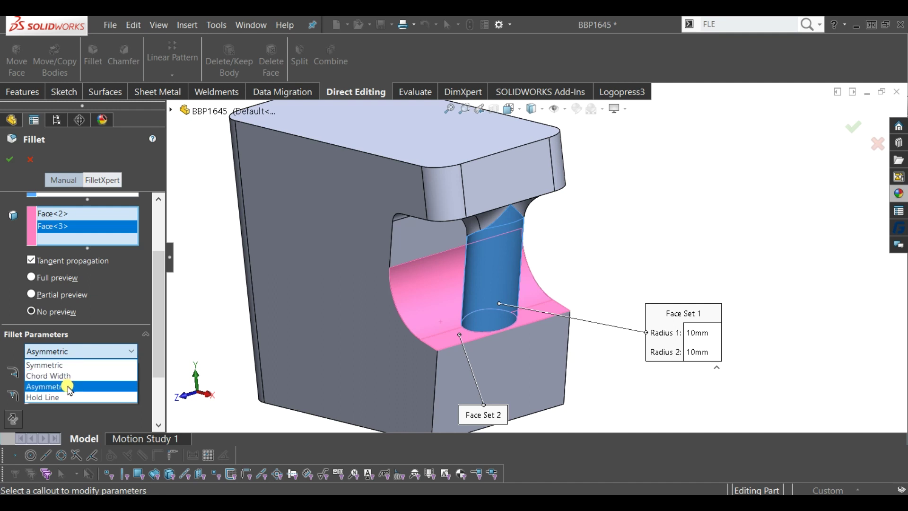
{"action": "left_click", "coordinate": [66, 386]}
{"action": "left_click_drag", "start_coordinate": [154, 350], "coordinate": [82, 358]}
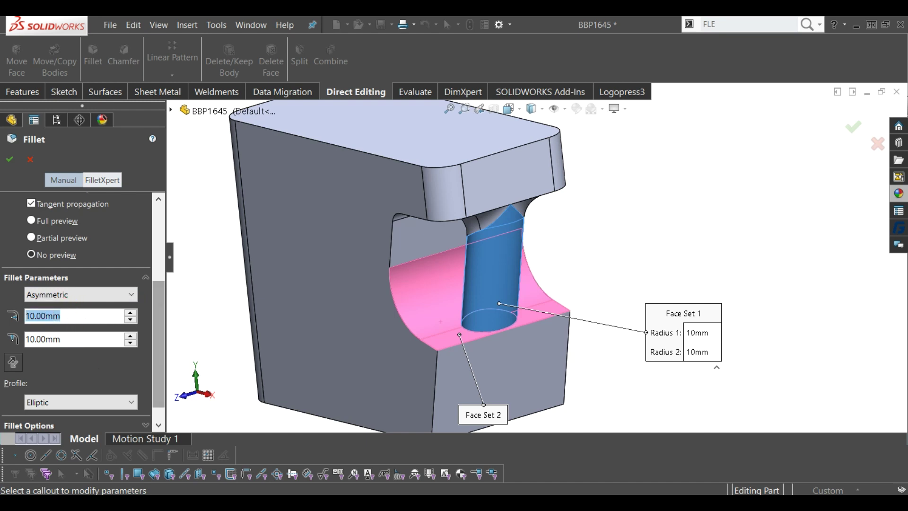
{"action": "type", "text": "5"}
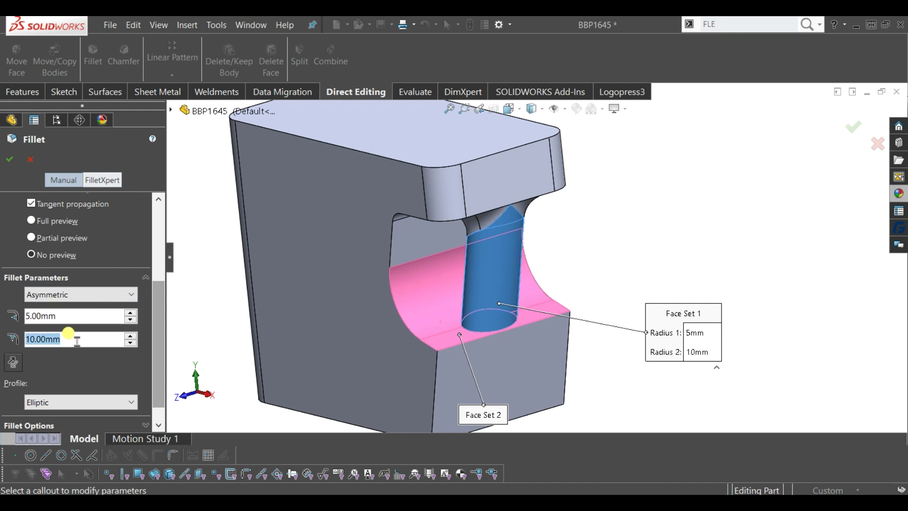
{"action": "type", "text": "10"}
{"action": "left_click", "coordinate": [162, 335]}
{"action": "left_click_drag", "start_coordinate": [161, 334], "coordinate": [156, 356]}
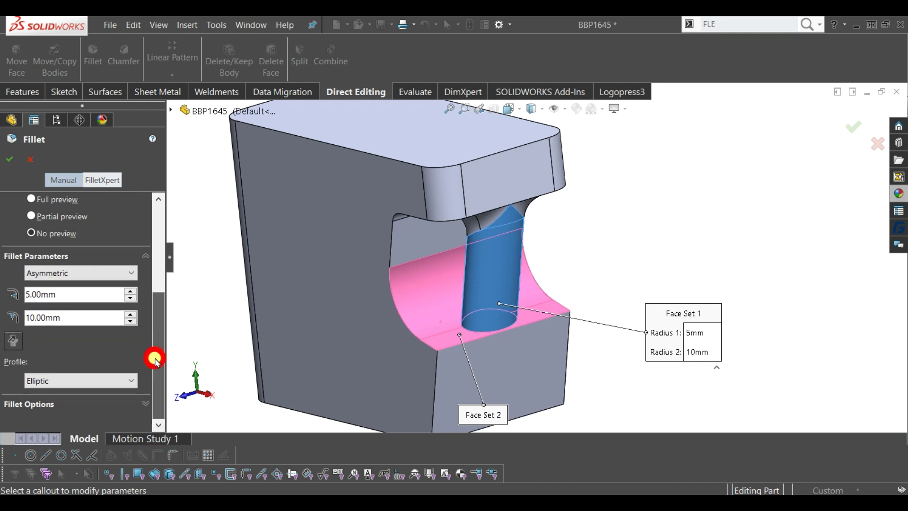
{"action": "left_click", "coordinate": [8, 161]}
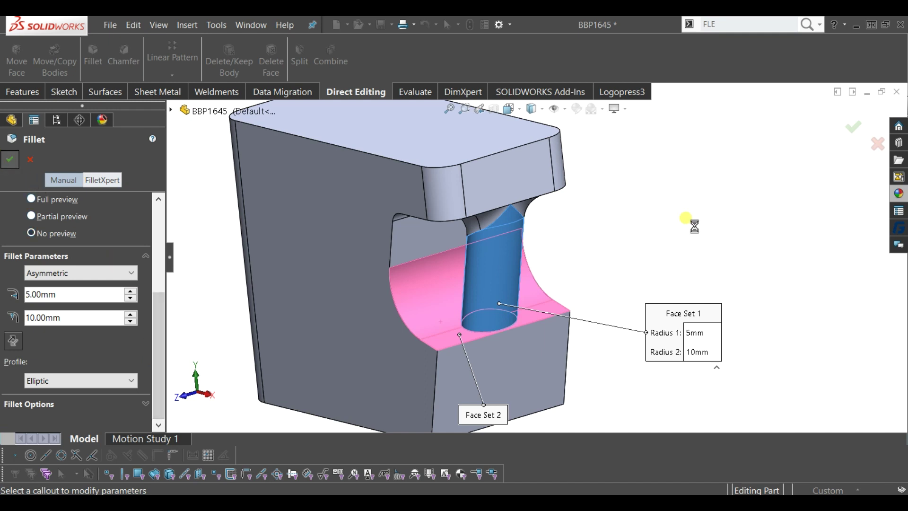
{"action": "mouse_move", "coordinate": [693, 230]}
{"action": "middle_mouse_down"}
{"action": "mouse_move", "coordinate": [616, 300]}
{"action": "mouse_move", "coordinate": [644, 248]}
{"action": "mouse_move", "coordinate": [659, 247]}
{"action": "mouse_move", "coordinate": [624, 289]}
{"action": "mouse_move", "coordinate": [632, 284]}
{"action": "middle_mouse_up"}
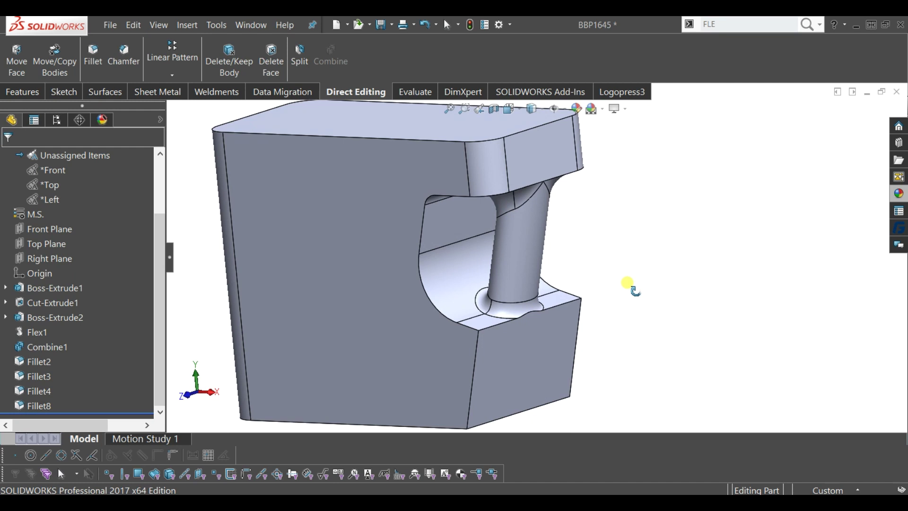
- Round the lower block's left and right vertical edges with a symmetric 20 mm fillet
{"action": "left_click", "coordinate": [97, 65]}
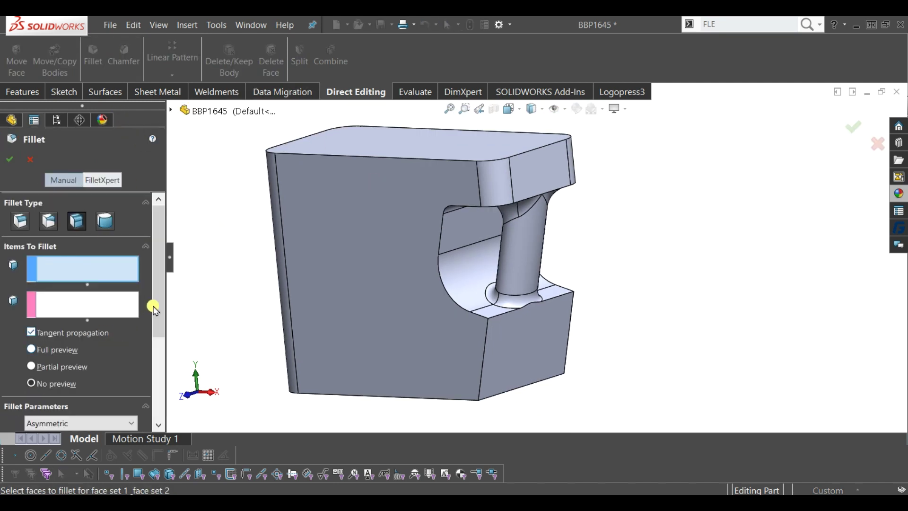
{"action": "left_click", "coordinate": [20, 220]}
{"action": "left_click_drag", "start_coordinate": [162, 325], "coordinate": [160, 350]}
{"action": "left_click", "coordinate": [80, 355]}
{"action": "left_click", "coordinate": [52, 367]}
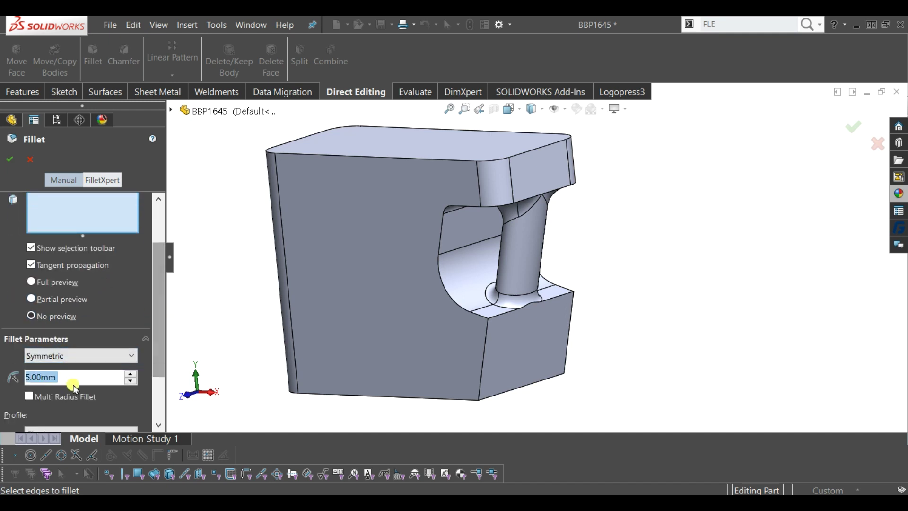
{"action": "type", "text": "20"}
{"action": "key", "text": "Return"}
{"action": "left_click", "coordinate": [483, 373]}
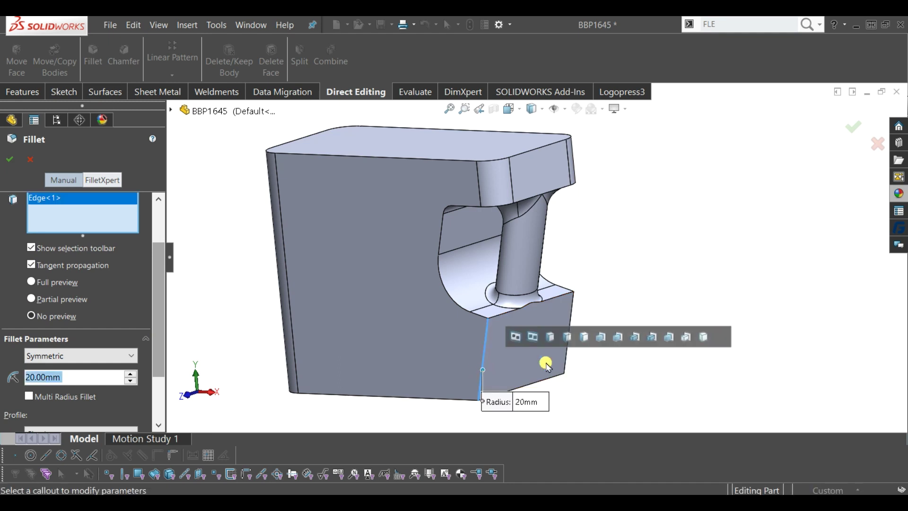
{"action": "left_click", "coordinate": [584, 297]}
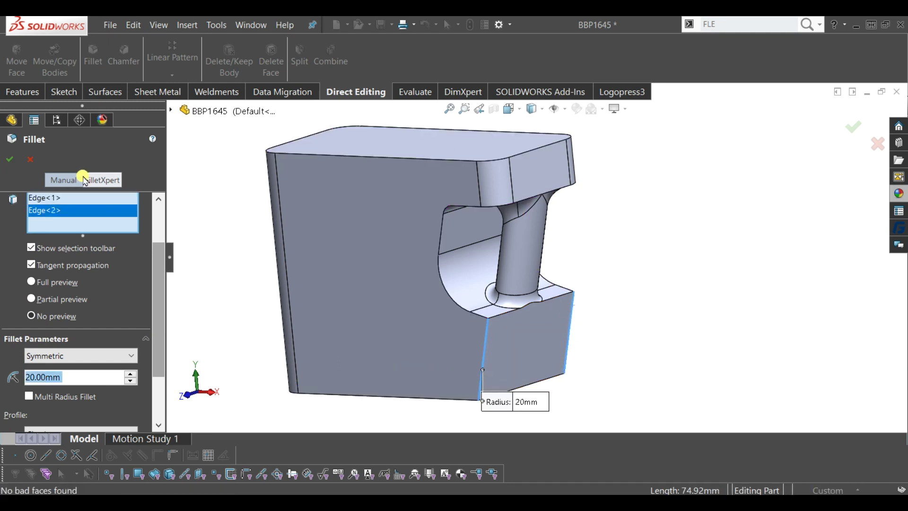
{"action": "left_click", "coordinate": [18, 159]}
{"action": "mouse_move", "coordinate": [705, 284]}
{"action": "middle_mouse_down"}
{"action": "mouse_move", "coordinate": [655, 295]}
{"action": "mouse_move", "coordinate": [671, 286]}
{"action": "middle_mouse_up"}
{"action": "scroll", "coordinate": [671, 286], "scroll_direction": "up", "scroll_amount": 2}
{"action": "mouse_move", "coordinate": [684, 331]}
{"action": "middle_mouse_down"}
{"action": "mouse_move", "coordinate": [673, 199]}
{"action": "mouse_move", "coordinate": [679, 305]}
{"action": "mouse_move", "coordinate": [671, 310]}
{"action": "middle_mouse_up"}
- Fillet the handle cutout face with a 10 mm radius
{"action": "left_click", "coordinate": [90, 52]}
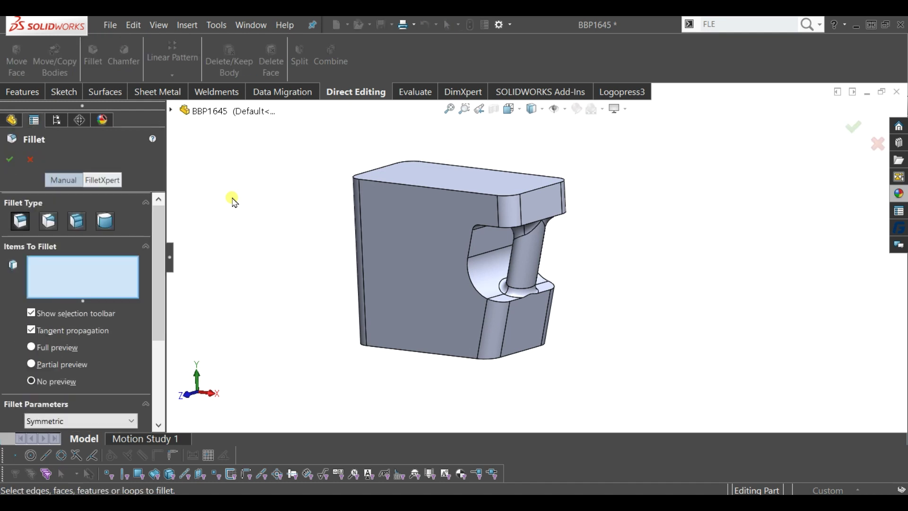
{"action": "scroll", "coordinate": [146, 312], "scroll_direction": "down", "scroll_amount": 3}
{"action": "double_click", "coordinate": [75, 365]}
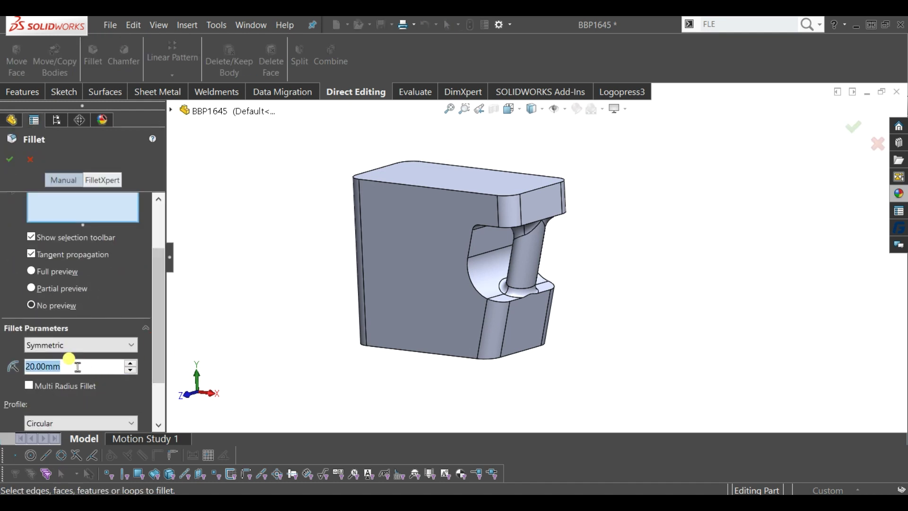
{"action": "type", "text": "10"}
{"action": "key", "text": "Return"}
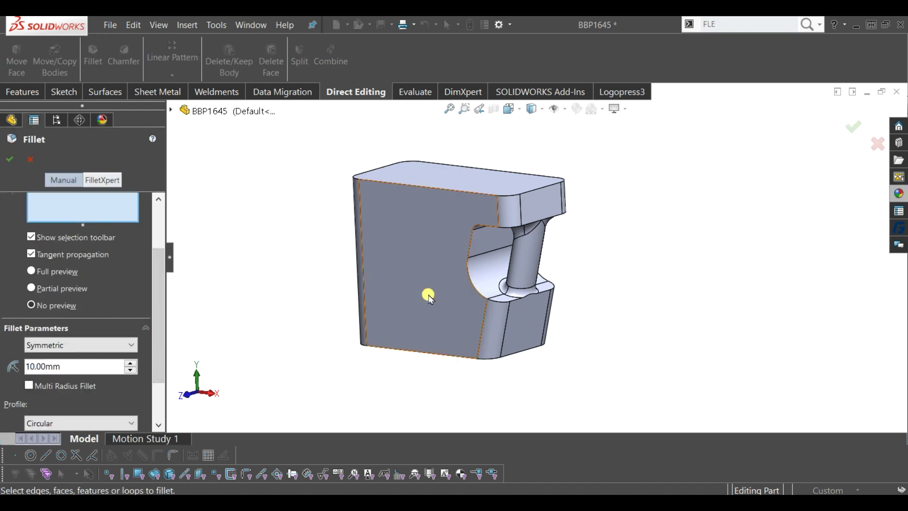
{"action": "left_click", "coordinate": [473, 286]}
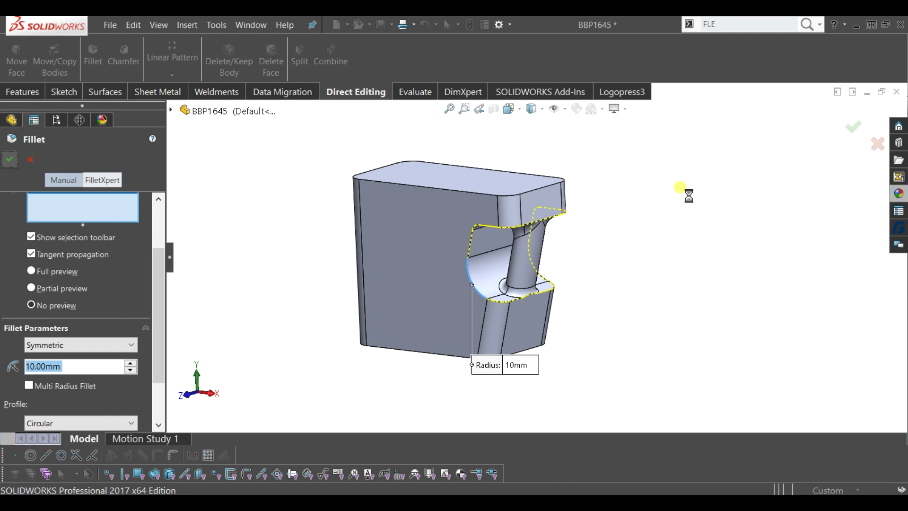
{"action": "key", "text": "Return"}
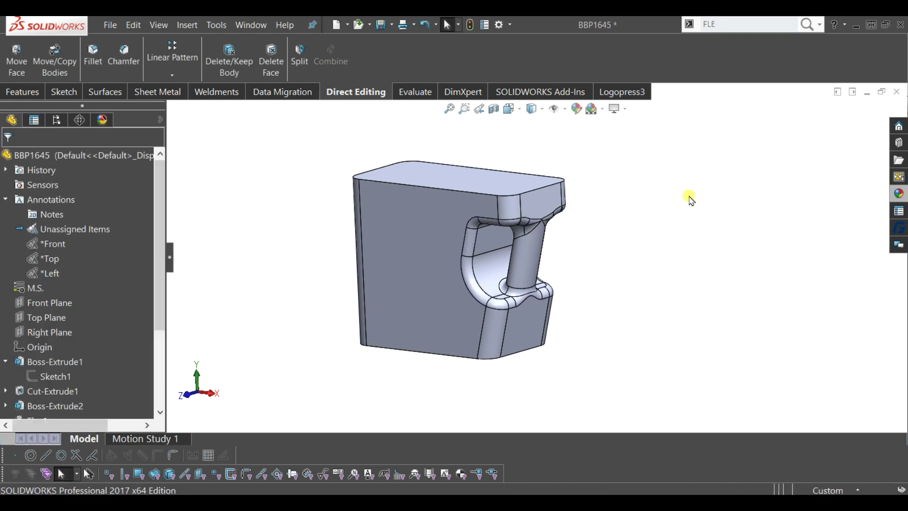
{"action": "mouse_move", "coordinate": [648, 241]}
{"action": "middle_mouse_down"}
{"action": "mouse_move", "coordinate": [567, 237]}
{"action": "mouse_move", "coordinate": [570, 219]}
{"action": "mouse_move", "coordinate": [566, 276]}
{"action": "mouse_move", "coordinate": [586, 158]}
{"action": "mouse_move", "coordinate": [596, 217]}
{"action": "mouse_move", "coordinate": [621, 246]}
{"action": "mouse_move", "coordinate": [604, 239]}
{"action": "mouse_move", "coordinate": [574, 258]}
{"action": "mouse_move", "coordinate": [588, 294]}
{"action": "mouse_move", "coordinate": [592, 285]}
{"action": "mouse_move", "coordinate": [395, 185]}
{"action": "mouse_move", "coordinate": [434, 265]}
{"action": "mouse_move", "coordinate": [454, 254]}
{"action": "middle_mouse_up"}
- Cut the body along the Right Plane with Cut With Surface, leaving one handle half
{"action": "scroll", "coordinate": [126, 223], "scroll_direction": "up", "scroll_amount": 3}
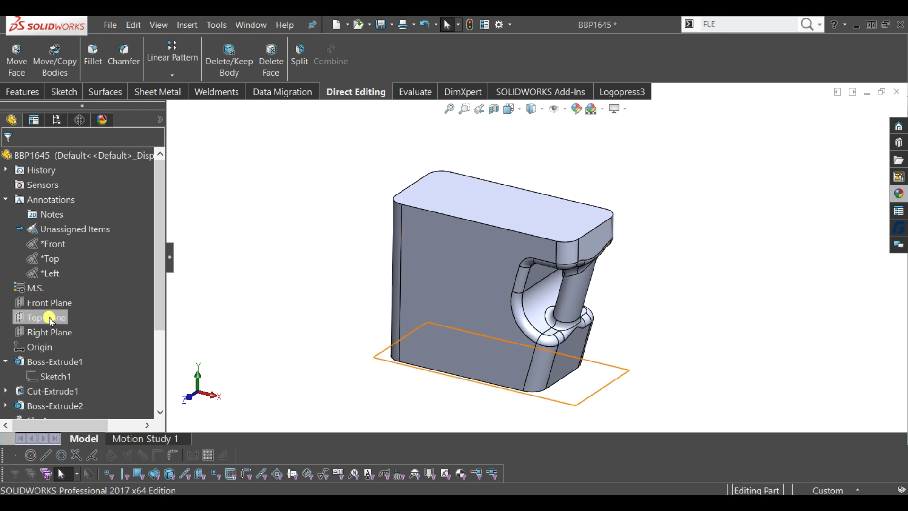
{"action": "left_click", "coordinate": [51, 334]}
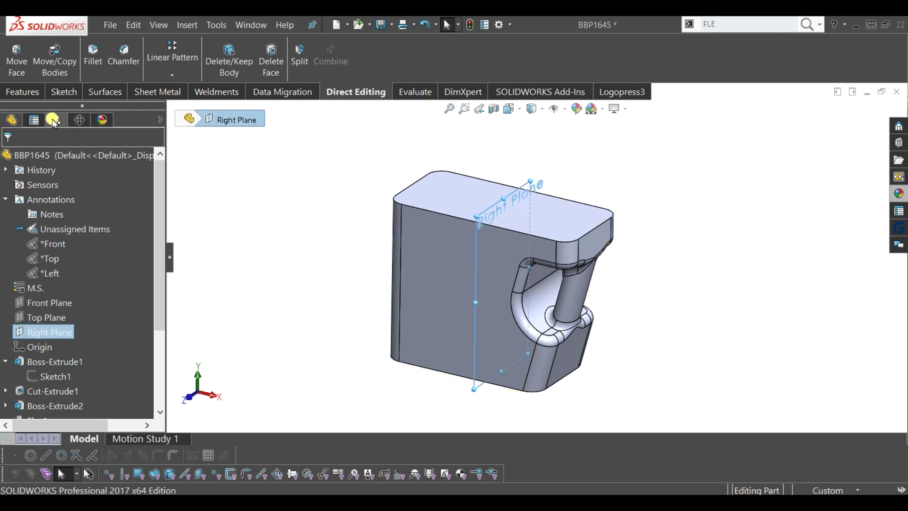
{"action": "left_click", "coordinate": [32, 95]}
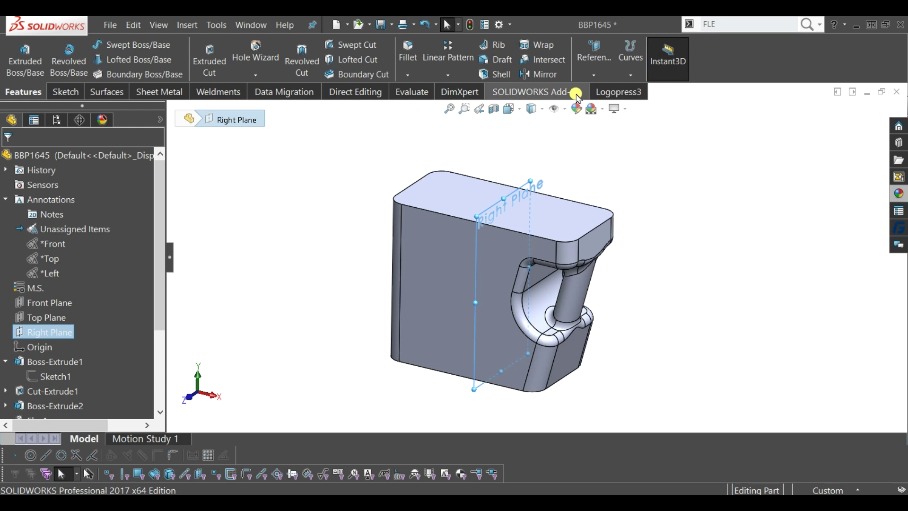
{"action": "scroll", "coordinate": [581, 163], "scroll_direction": "up", "scroll_amount": 1}
{"action": "middle_click_drag", "start_coordinate": [607, 178], "coordinate": [588, 182]}
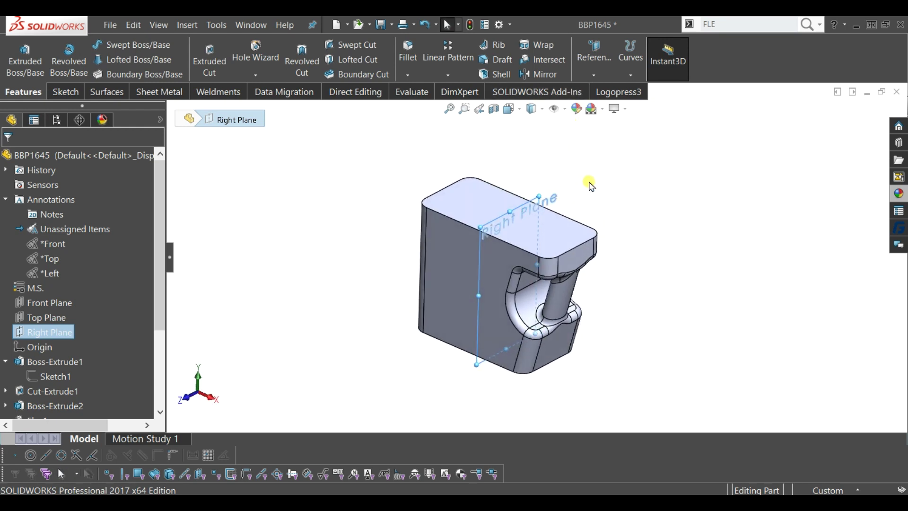
{"action": "left_click", "coordinate": [101, 91]}
{"action": "left_click", "coordinate": [632, 76]}
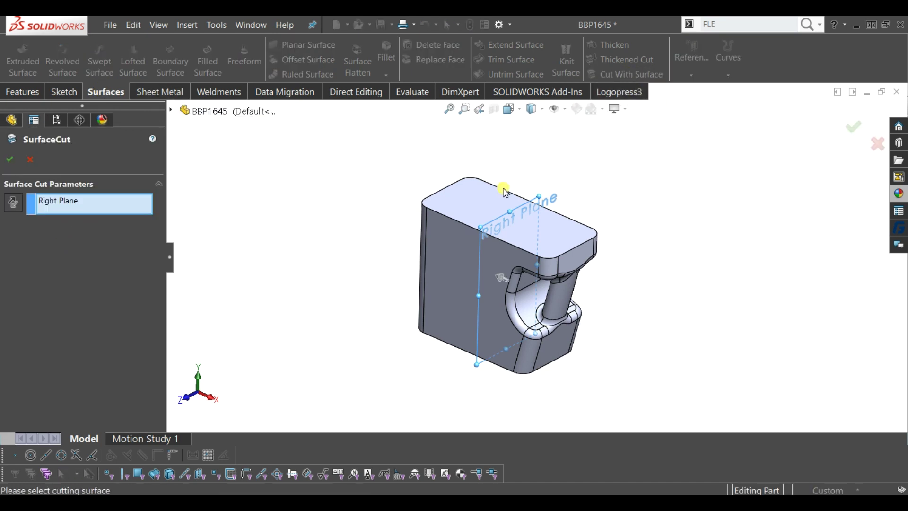
{"action": "left_click", "coordinate": [9, 163]}
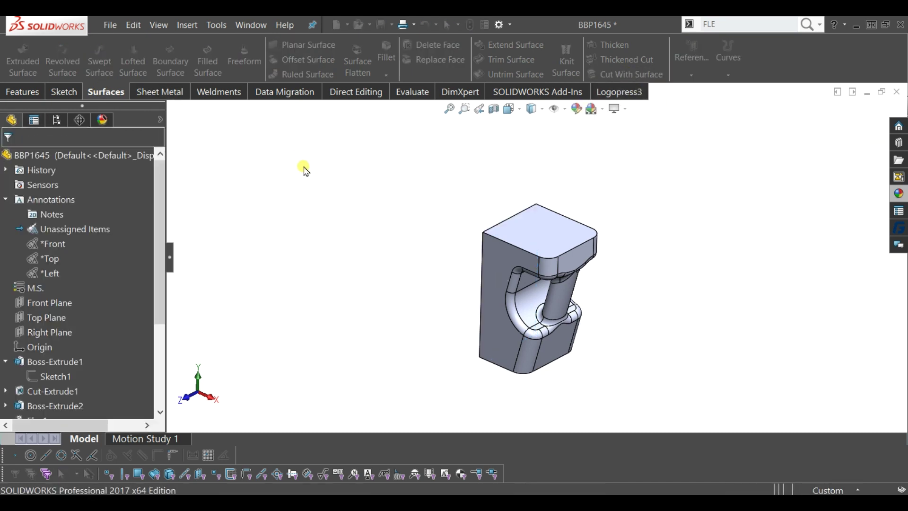
{"action": "mouse_move", "coordinate": [304, 171]}
{"action": "middle_mouse_down"}
{"action": "mouse_move", "coordinate": [421, 170]}
{"action": "mouse_move", "coordinate": [427, 235]}
{"action": "mouse_move", "coordinate": [424, 221]}
{"action": "middle_mouse_up"}
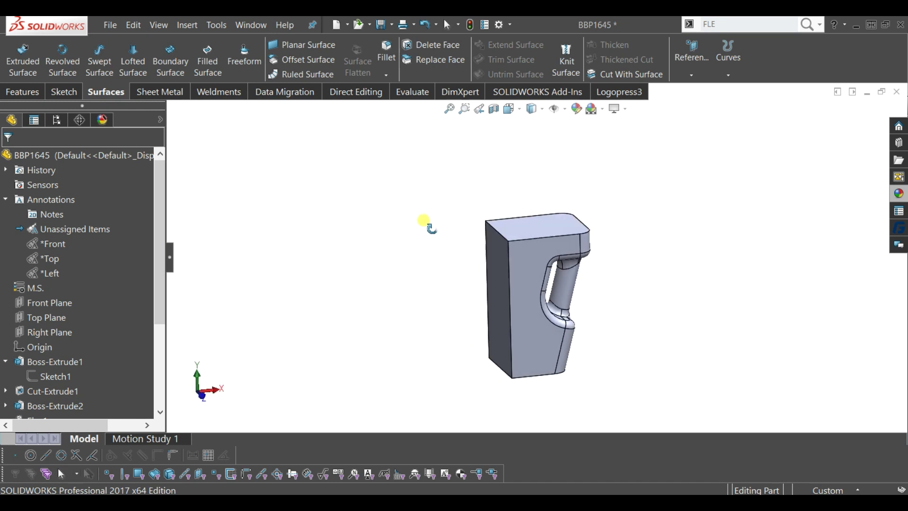
- Mirror the SurfaceCut1 body across its flat cut face into one merged symmetric part
{"action": "left_click", "coordinate": [21, 91]}
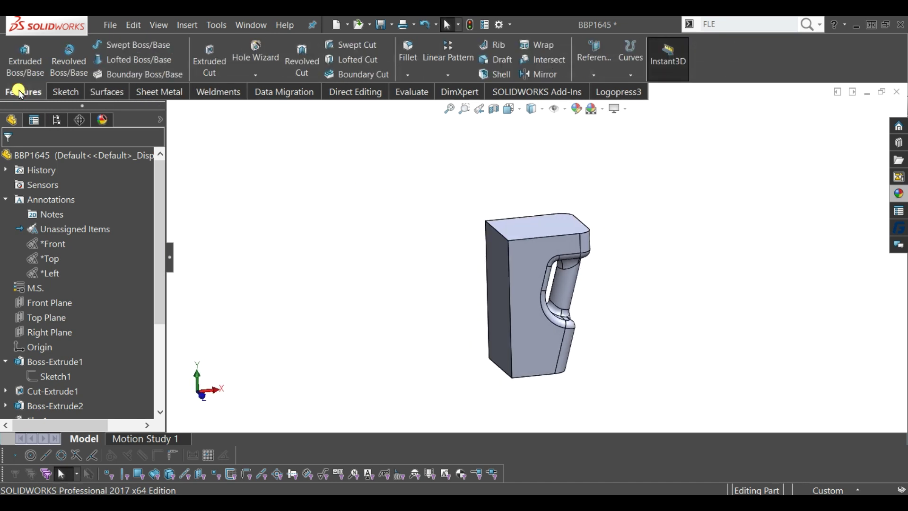
{"action": "left_click", "coordinate": [537, 76]}
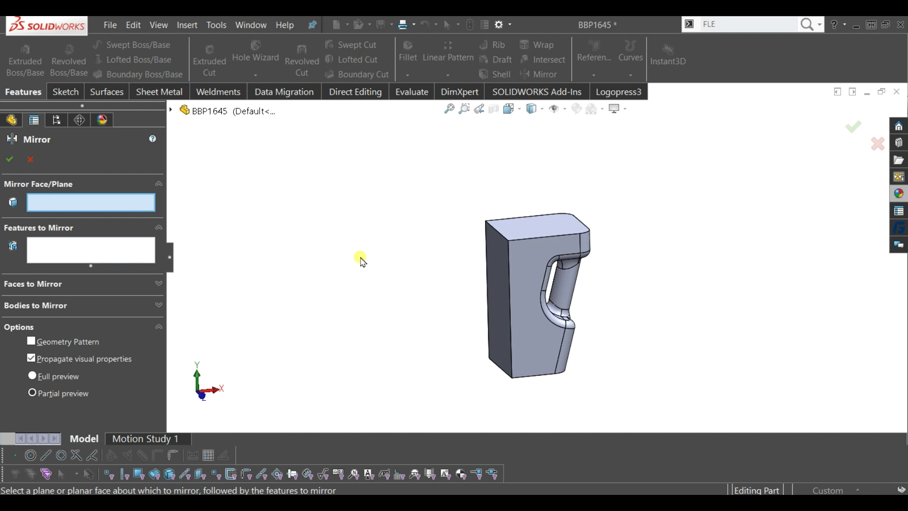
{"action": "left_click", "coordinate": [494, 280]}
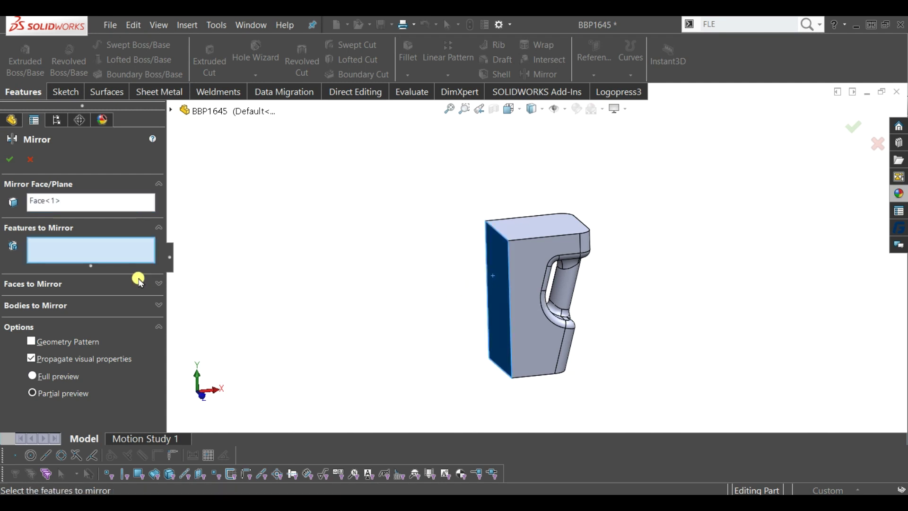
{"action": "left_click", "coordinate": [28, 305]}
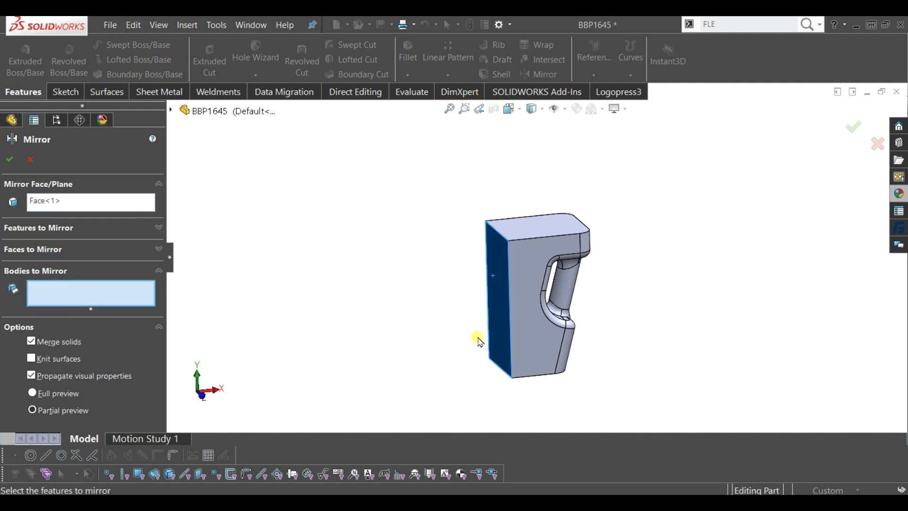
{"action": "left_click", "coordinate": [547, 337]}
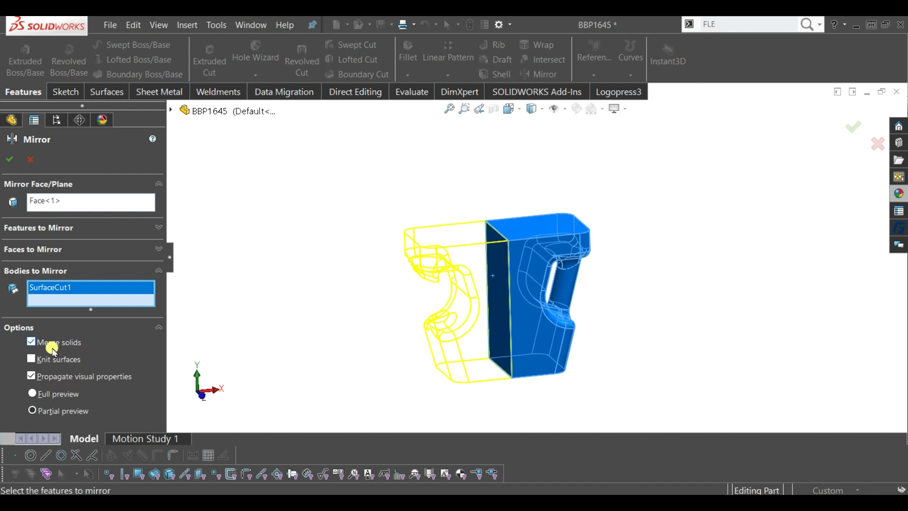
{"action": "key", "text": "Return"}
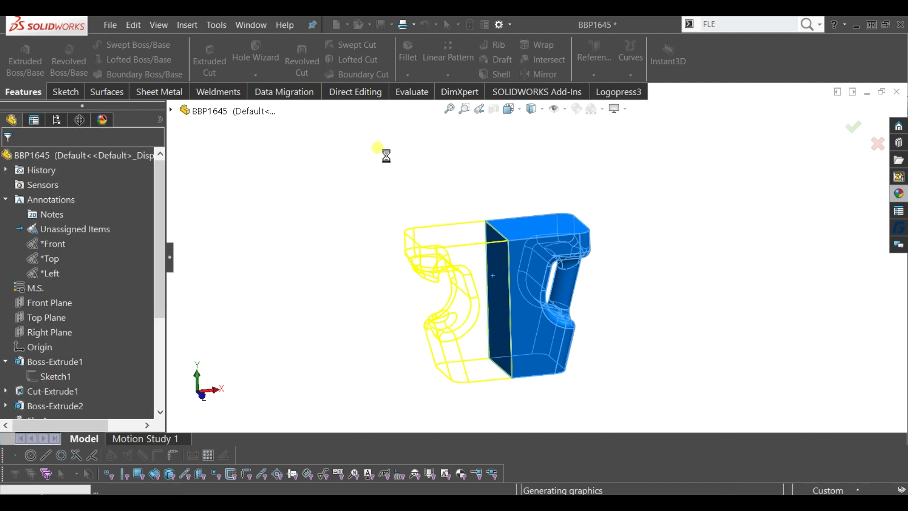
{"action": "mouse_move", "coordinate": [638, 274]}
{"action": "middle_mouse_down"}
{"action": "mouse_move", "coordinate": [633, 253]}
{"action": "mouse_move", "coordinate": [598, 283]}
{"action": "mouse_move", "coordinate": [601, 270]}
{"action": "mouse_move", "coordinate": [615, 271]}
{"action": "middle_mouse_up"}
{"action": "middle_click_drag", "start_coordinate": [628, 310], "coordinate": [615, 268]}
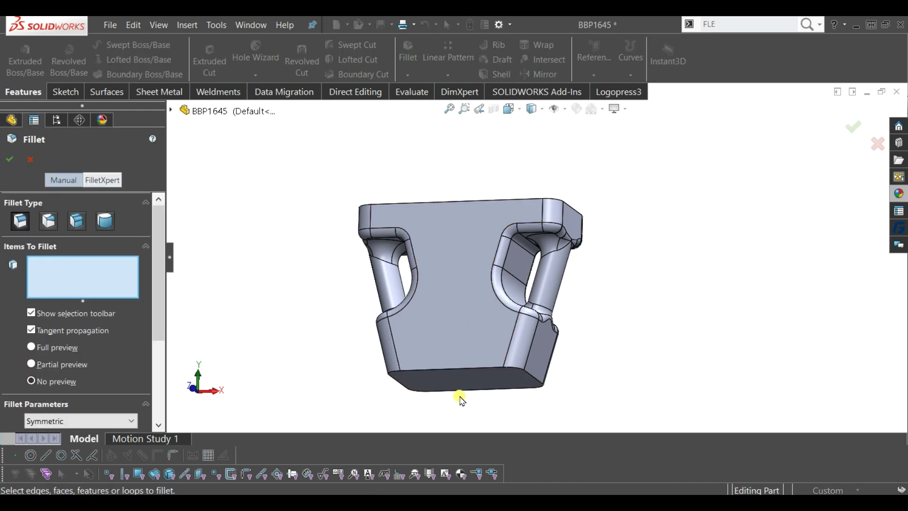
- Select the bottom edge loop and make the fillet Asymmetric with an Elliptic profile
{"action": "left_click", "coordinate": [444, 371]}
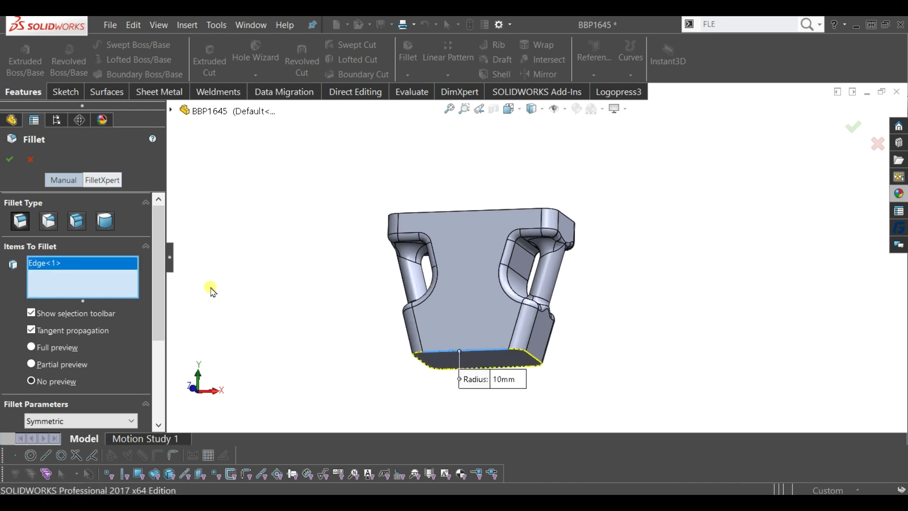
{"action": "scroll", "coordinate": [150, 283], "scroll_direction": "down", "scroll_amount": 3}
{"action": "scroll", "coordinate": [163, 314], "scroll_direction": "down", "scroll_amount": 2}
{"action": "left_click", "coordinate": [67, 298]}
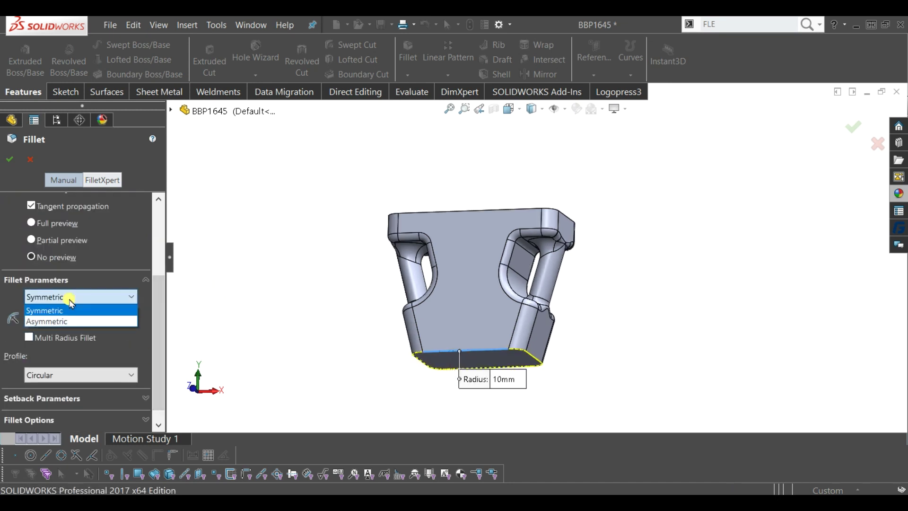
{"action": "left_click", "coordinate": [63, 321]}
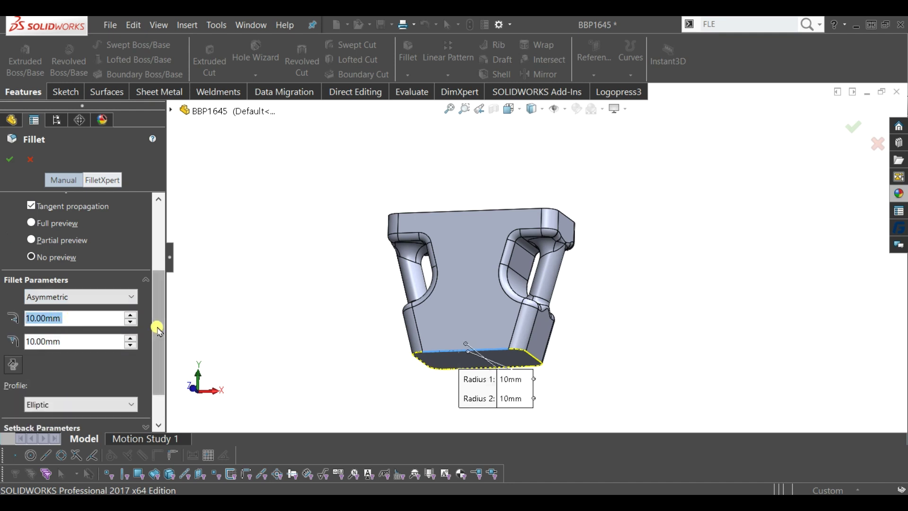
{"action": "scroll", "coordinate": [81, 388], "scroll_direction": "down", "scroll_amount": 2}
{"action": "left_click", "coordinate": [64, 358]}
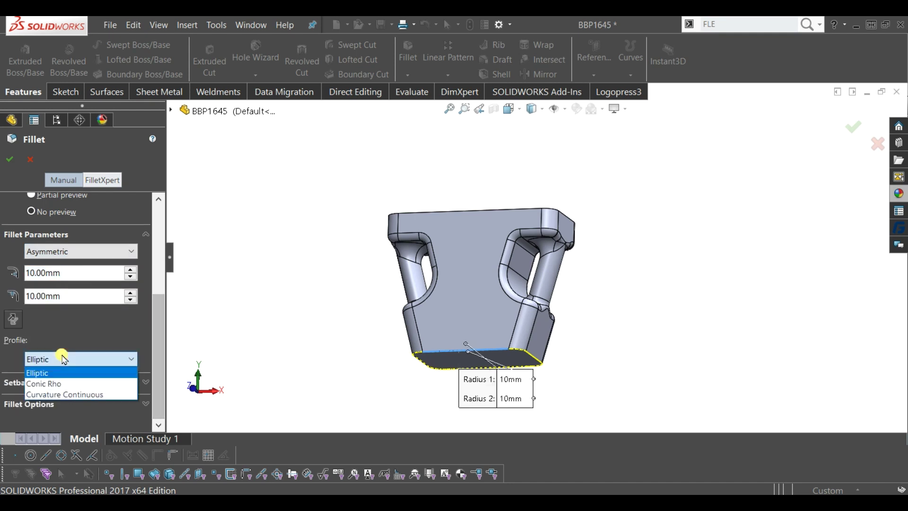
{"action": "left_click", "coordinate": [58, 384]}
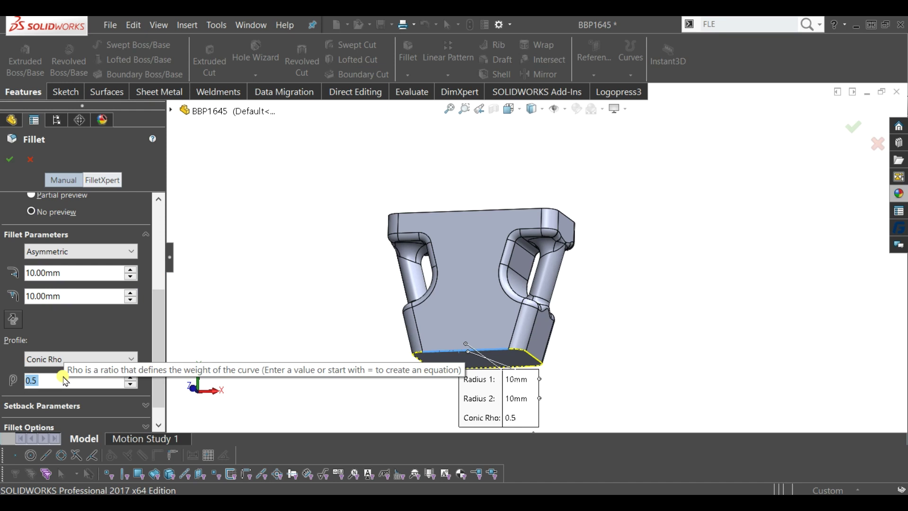
{"action": "left_click", "coordinate": [61, 359]}
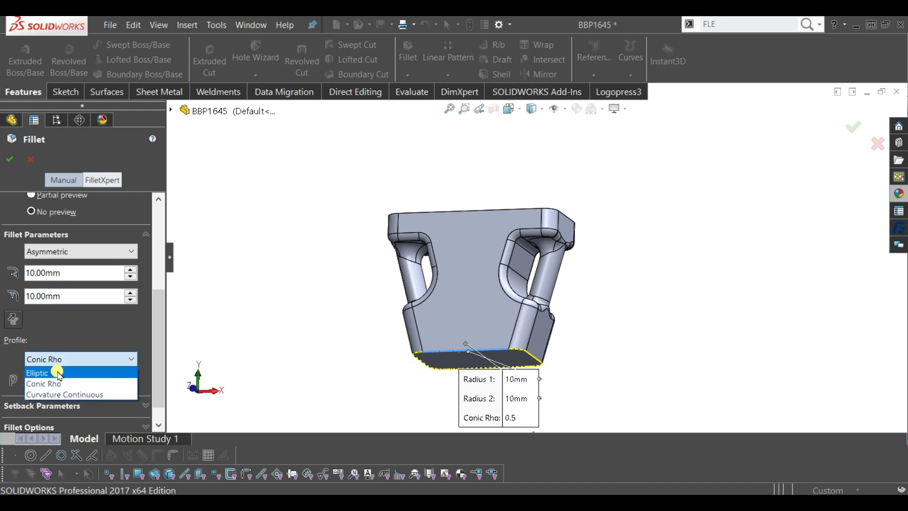
{"action": "left_click", "coordinate": [59, 374]}
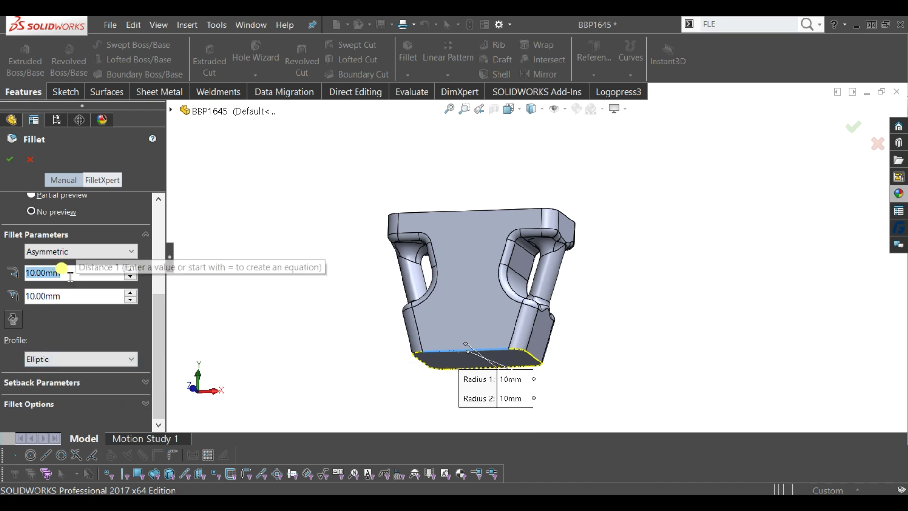
- Enter fillet distances of 5 mm and 10 mm and accept the fillet
{"action": "type", "text": "5"}
{"action": "key", "text": "Return"}
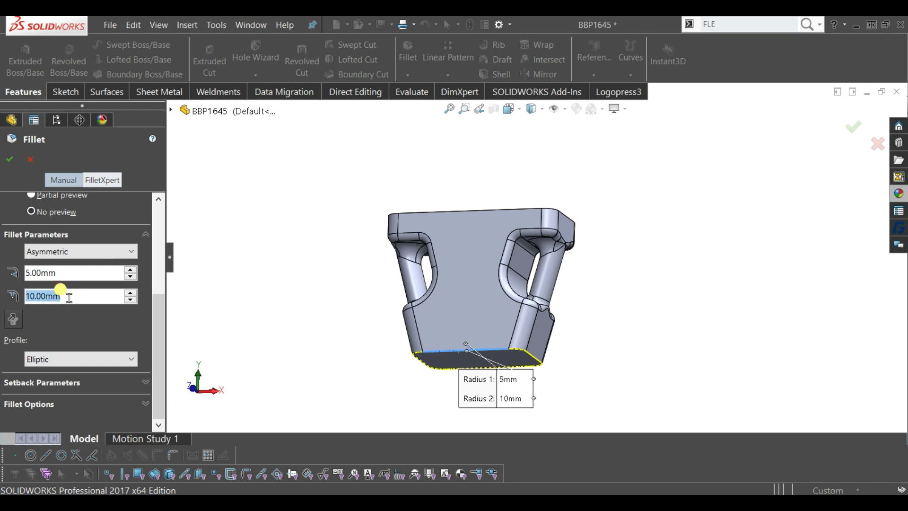
{"action": "type", "text": "10"}
{"action": "key", "text": "Return"}
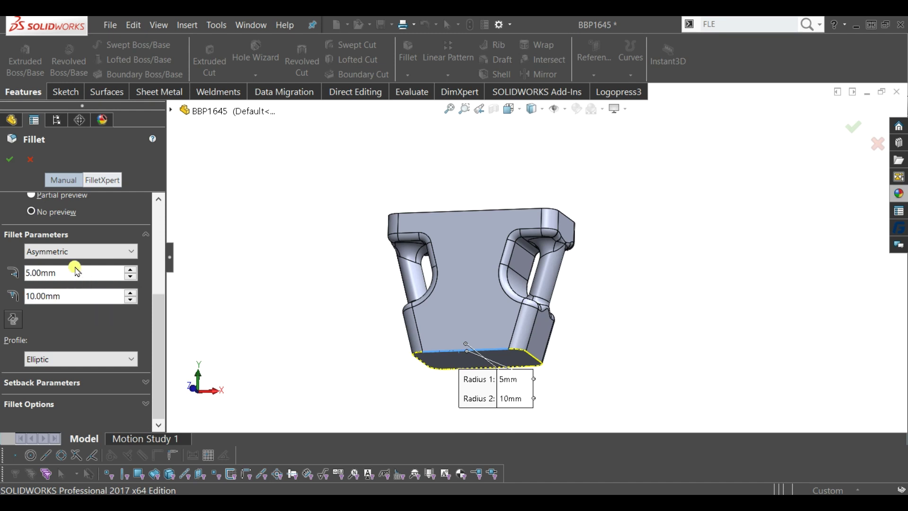
{"action": "key", "text": "Return"}
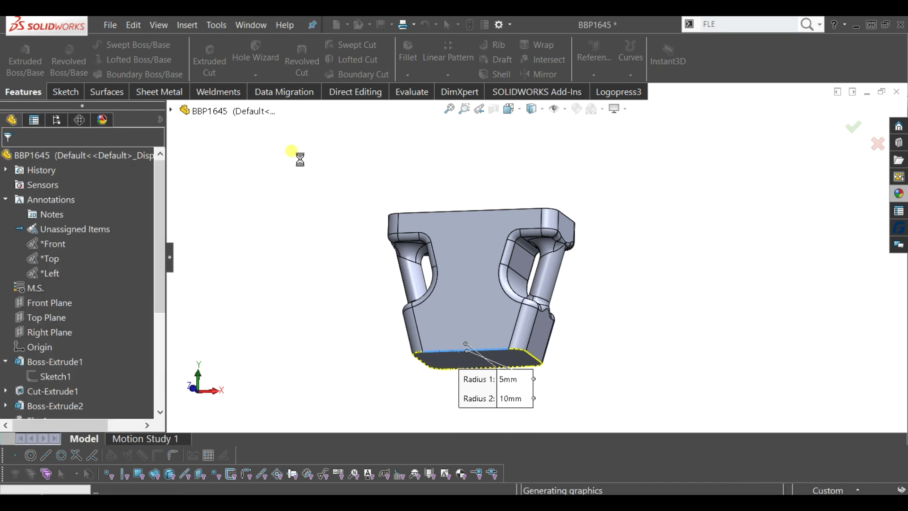
{"action": "mouse_move", "coordinate": [293, 180]}
{"action": "middle_mouse_down"}
{"action": "mouse_move", "coordinate": [476, 298]}
{"action": "mouse_move", "coordinate": [496, 203]}
{"action": "mouse_move", "coordinate": [462, 243]}
{"action": "mouse_move", "coordinate": [501, 318]}
{"action": "mouse_move", "coordinate": [489, 286]}
{"action": "mouse_move", "coordinate": [509, 246]}
{"action": "mouse_move", "coordinate": [501, 346]}
{"action": "mouse_move", "coordinate": [535, 426]}
{"action": "mouse_move", "coordinate": [558, 431]}
{"action": "mouse_move", "coordinate": [506, 325]}
{"action": "mouse_move", "coordinate": [558, 300]}
{"action": "middle_mouse_up"}
{"action": "scroll", "coordinate": [481, 305], "scroll_direction": "down", "scroll_amount": 3}
{"action": "scroll", "coordinate": [488, 288], "scroll_direction": "down", "scroll_amount": 3}
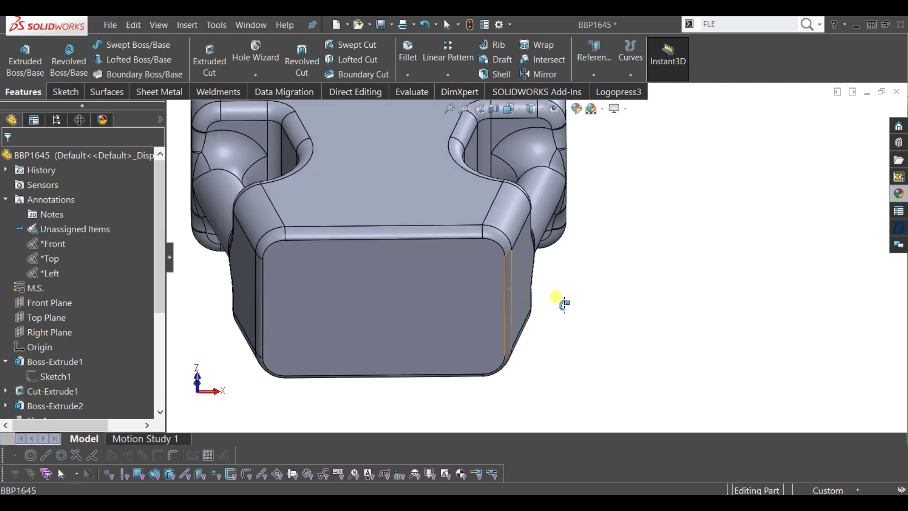
{"action": "mouse_move", "coordinate": [476, 324]}
{"action": "middle_mouse_down"}
{"action": "mouse_move", "coordinate": [448, 219]}
{"action": "mouse_move", "coordinate": [458, 286]}
{"action": "mouse_move", "coordinate": [473, 306]}
{"action": "mouse_move", "coordinate": [425, 269]}
{"action": "mouse_move", "coordinate": [444, 312]}
{"action": "mouse_move", "coordinate": [432, 430]}
{"action": "mouse_move", "coordinate": [489, 320]}
{"action": "mouse_move", "coordinate": [462, 205]}
{"action": "mouse_move", "coordinate": [485, 174]}
{"action": "mouse_move", "coordinate": [478, 183]}
{"action": "mouse_move", "coordinate": [499, 205]}
{"action": "mouse_move", "coordinate": [484, 207]}
{"action": "mouse_move", "coordinate": [489, 212]}
{"action": "mouse_move", "coordinate": [484, 197]}
{"action": "middle_mouse_up"}
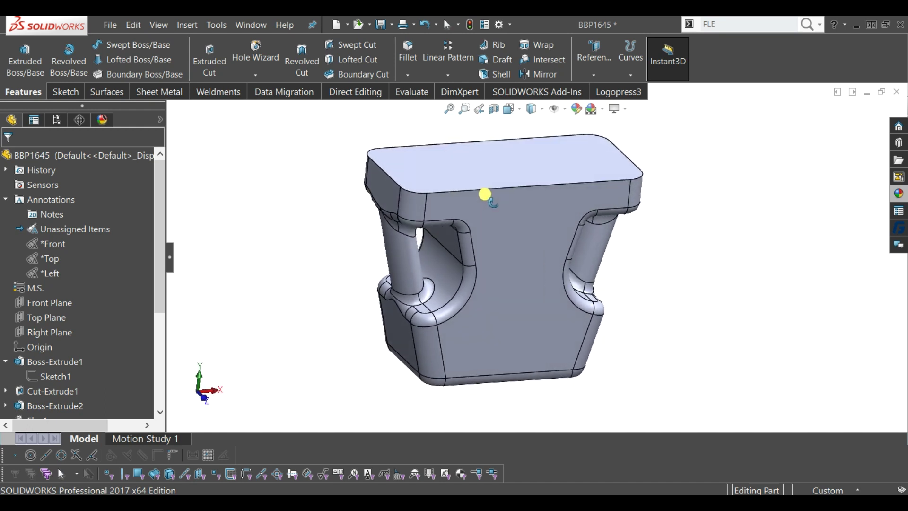
{"action": "mouse_move", "coordinate": [535, 333]}
{"action": "middle_mouse_down"}
{"action": "mouse_move", "coordinate": [495, 286]}
{"action": "mouse_move", "coordinate": [486, 225]}
{"action": "mouse_move", "coordinate": [492, 213]}
{"action": "mouse_move", "coordinate": [492, 314]}
{"action": "mouse_move", "coordinate": [564, 167]}
{"action": "middle_mouse_up"}
{"action": "left_click", "coordinate": [594, 75]}
{"action": "left_click", "coordinate": [600, 91]}
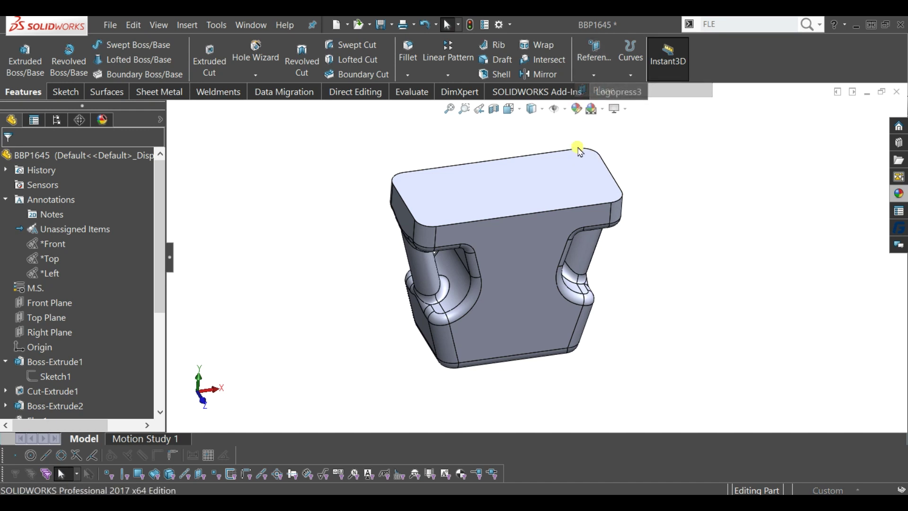
- Create Plane1 offset 60 mm above the body's top face
{"action": "left_click", "coordinate": [510, 216]}
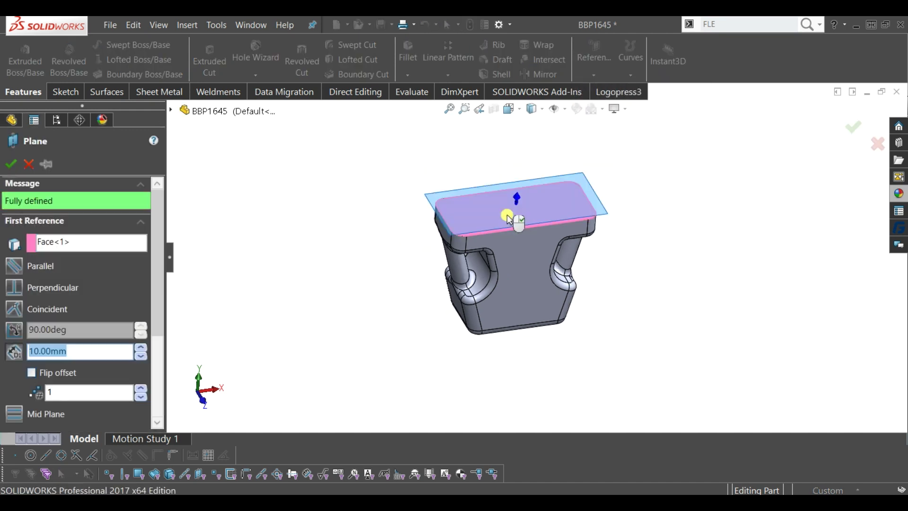
{"action": "type", "text": "6"}
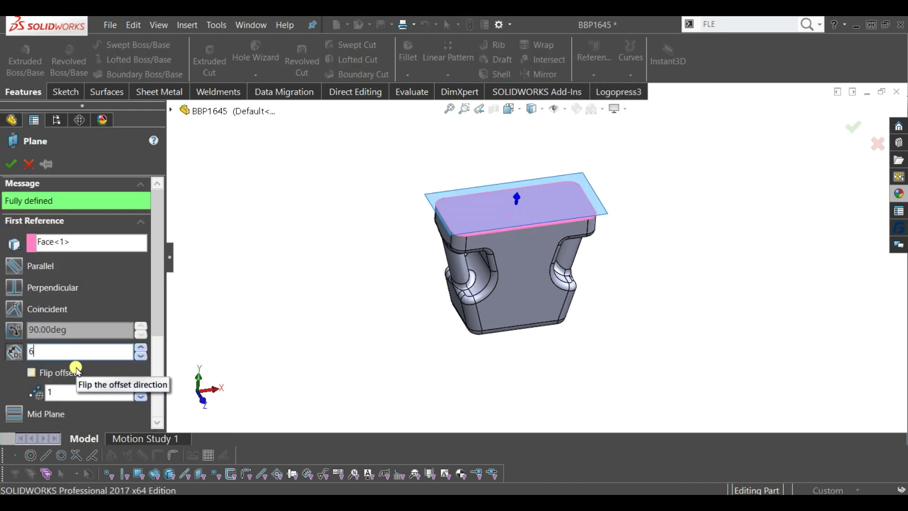
{"action": "type", "text": "0"}
{"action": "key", "text": "Return"}
{"action": "left_click", "coordinate": [10, 164]}
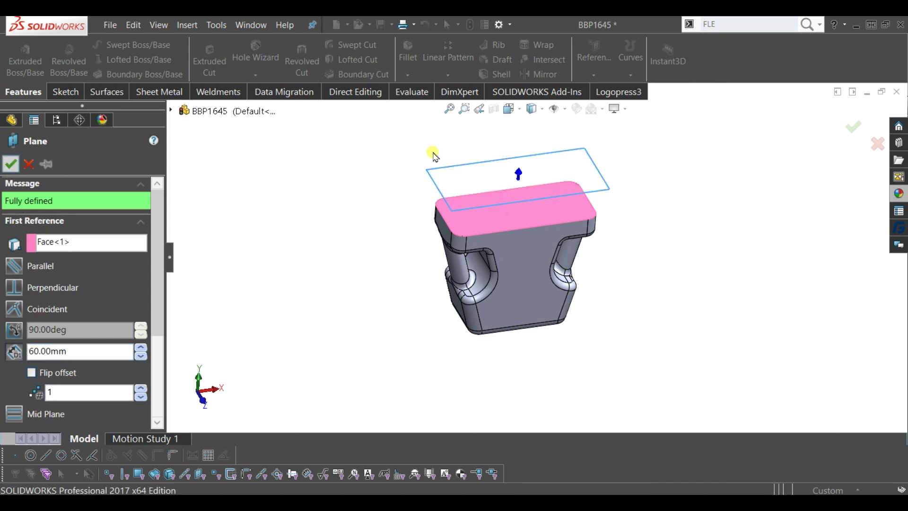
- Sketch a center rectangle at the origin on Plane1
{"action": "left_click", "coordinate": [573, 181]}
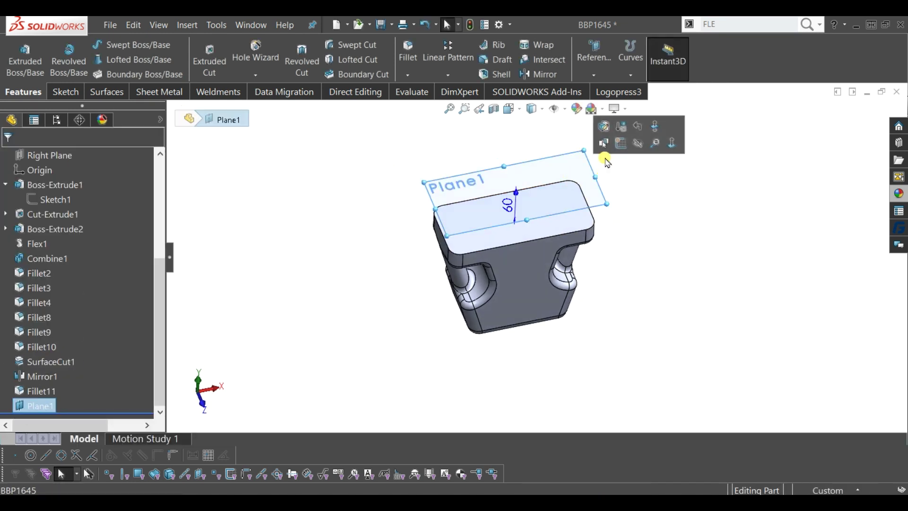
{"action": "left_click", "coordinate": [620, 144]}
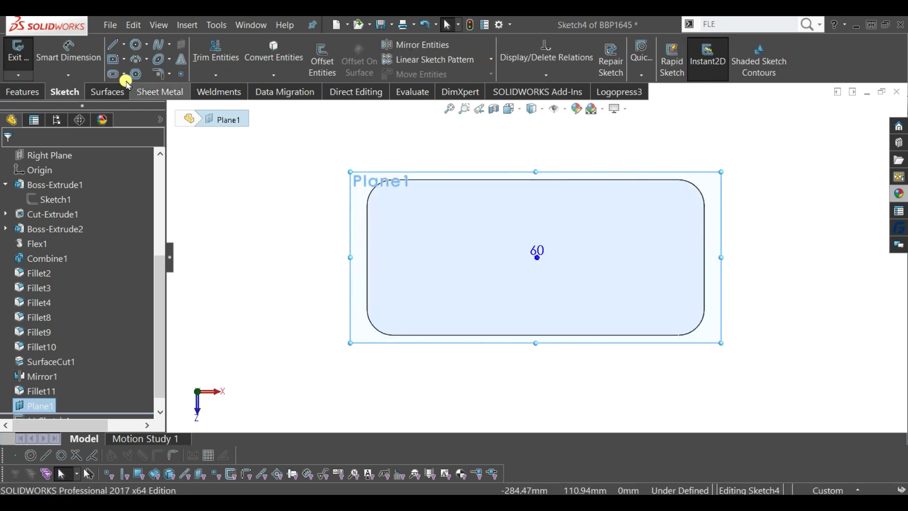
{"action": "key", "text": "r"}
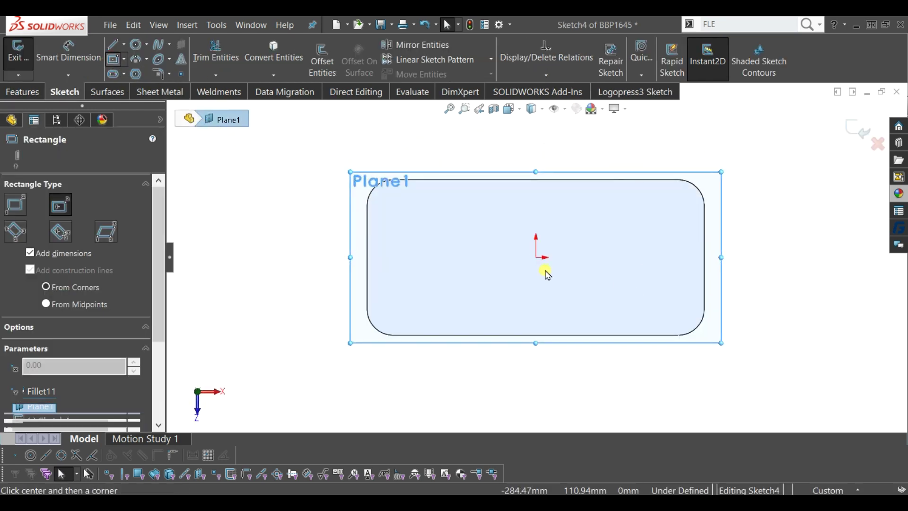
{"action": "left_click", "coordinate": [537, 258]}
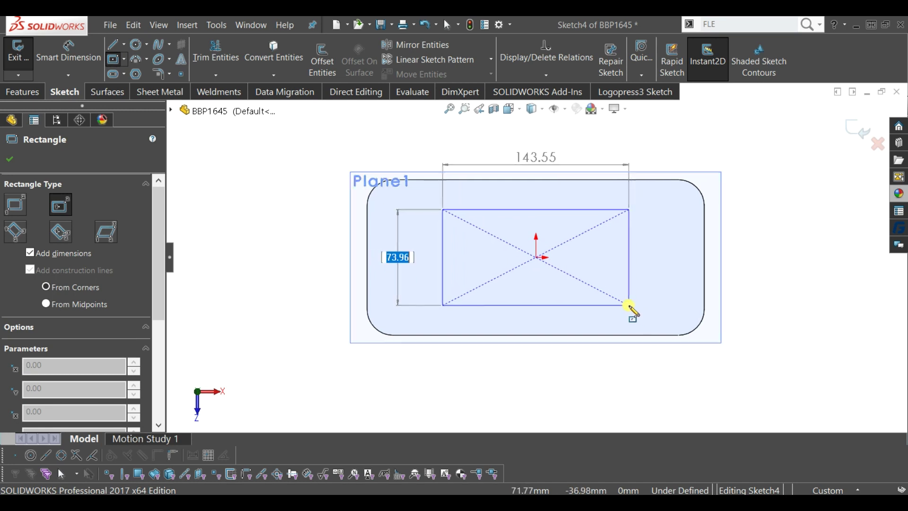
{"action": "left_click", "coordinate": [629, 305]}
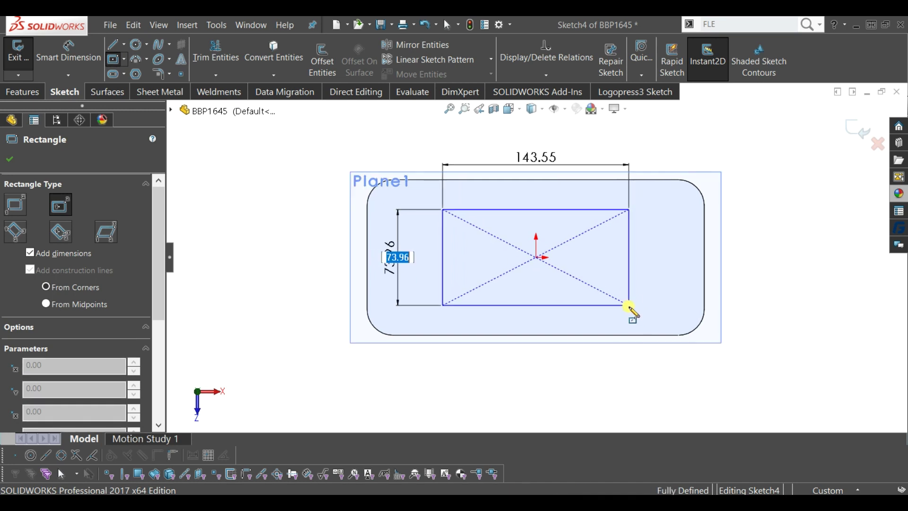
{"action": "left_click", "coordinate": [10, 162]}
- Dimension the rectangle 130 wide and 55 high
{"action": "double_click", "coordinate": [530, 156]}
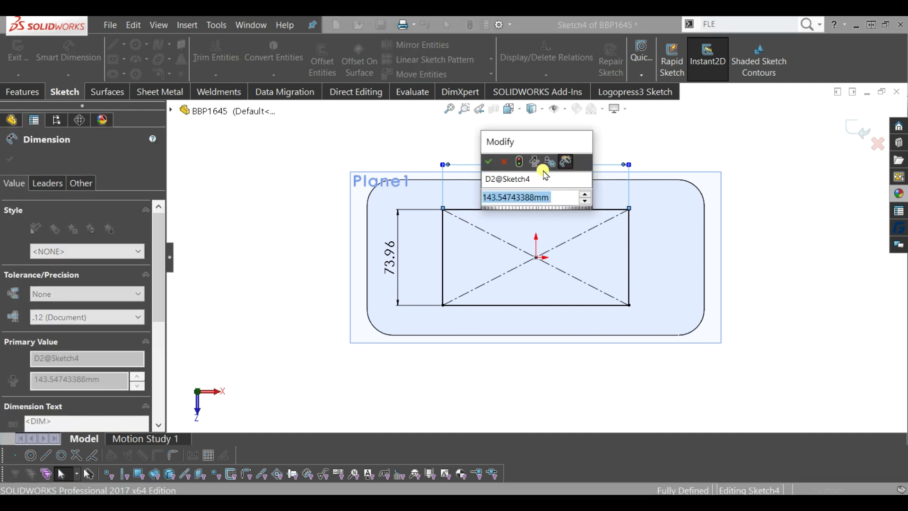
{"action": "type", "text": "130"}
{"action": "key", "text": "Escape"}
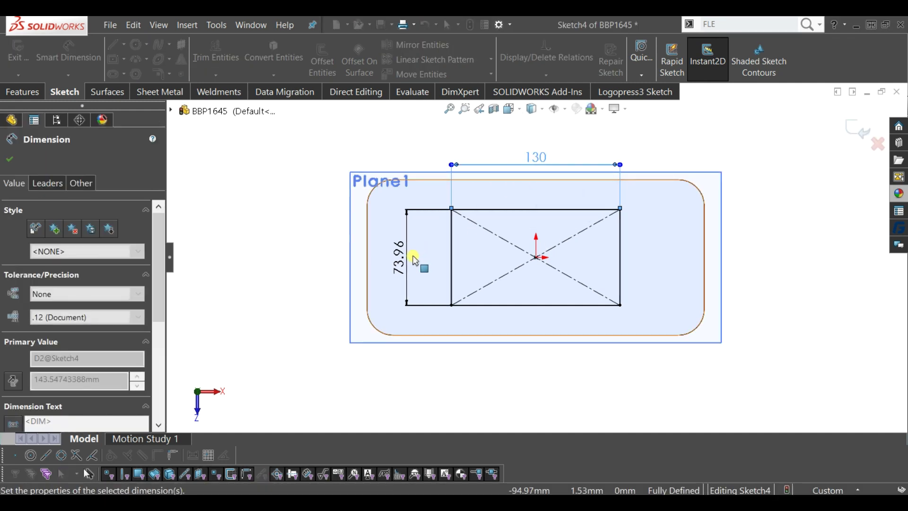
{"action": "double_click", "coordinate": [398, 257]}
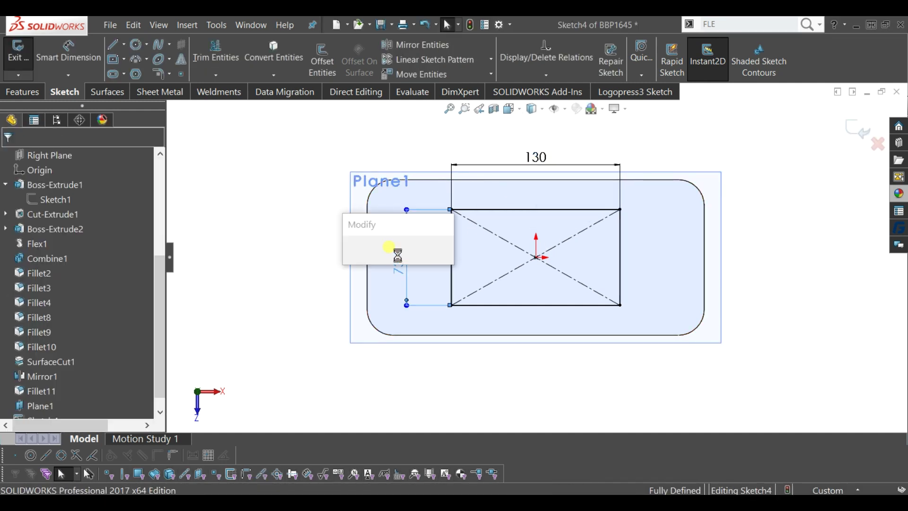
{"action": "type", "text": "5"}
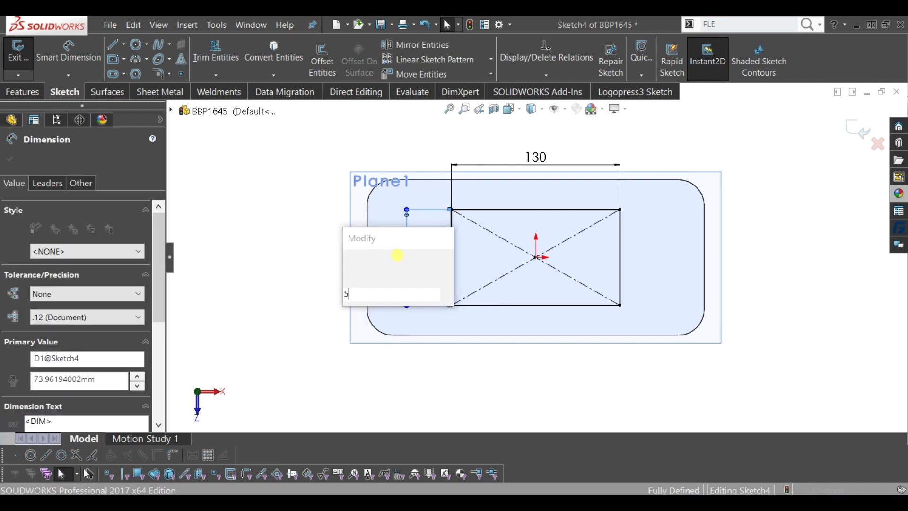
{"action": "type", "text": "5"}
{"action": "key", "text": "Return"}
{"action": "left_click", "coordinate": [318, 251]}
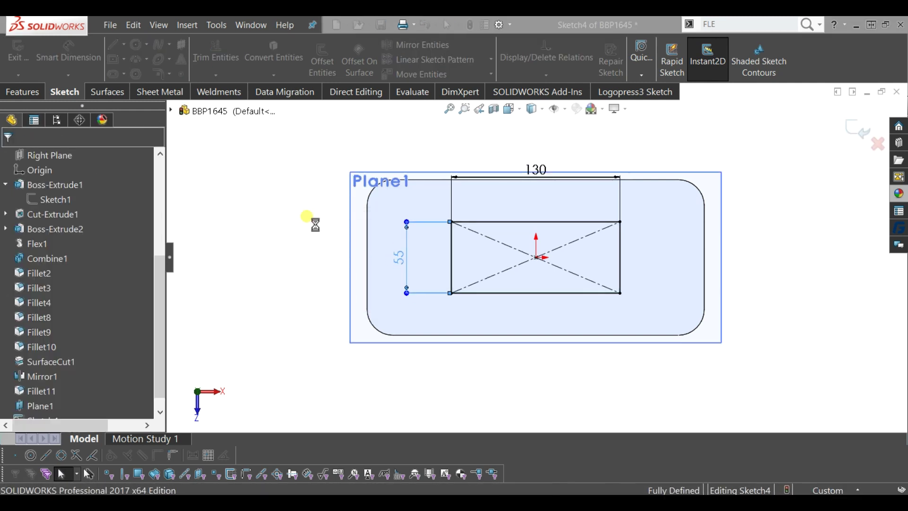
- Round all four rectangle corners with 20 mm sketch fillets
{"action": "left_click", "coordinate": [161, 74]}
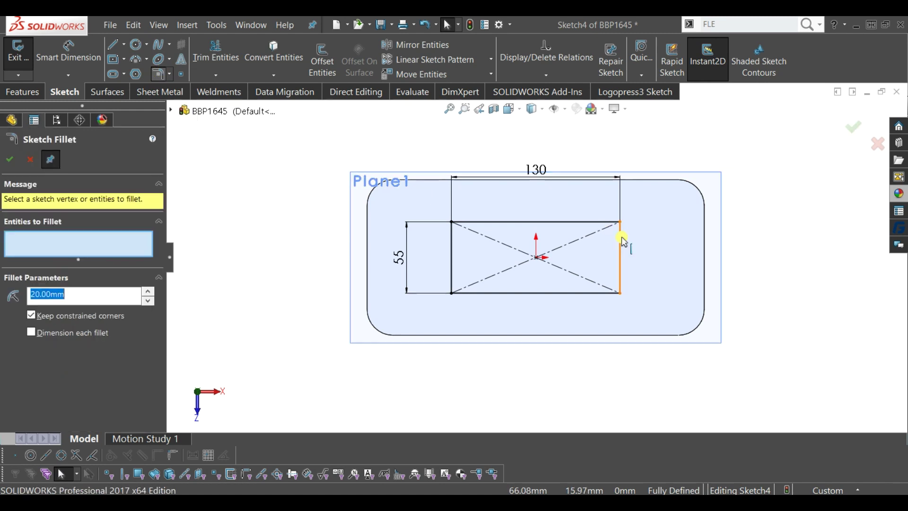
{"action": "left_click", "coordinate": [620, 226]}
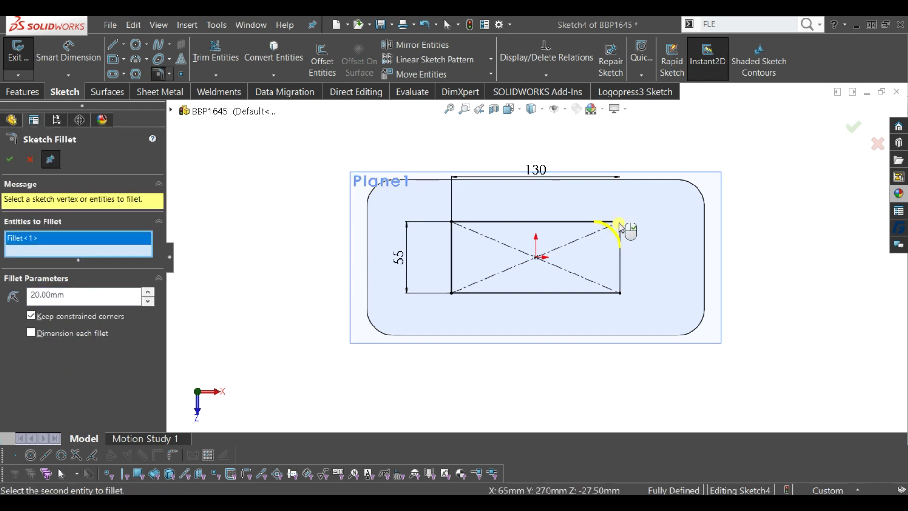
{"action": "left_click", "coordinate": [619, 294]}
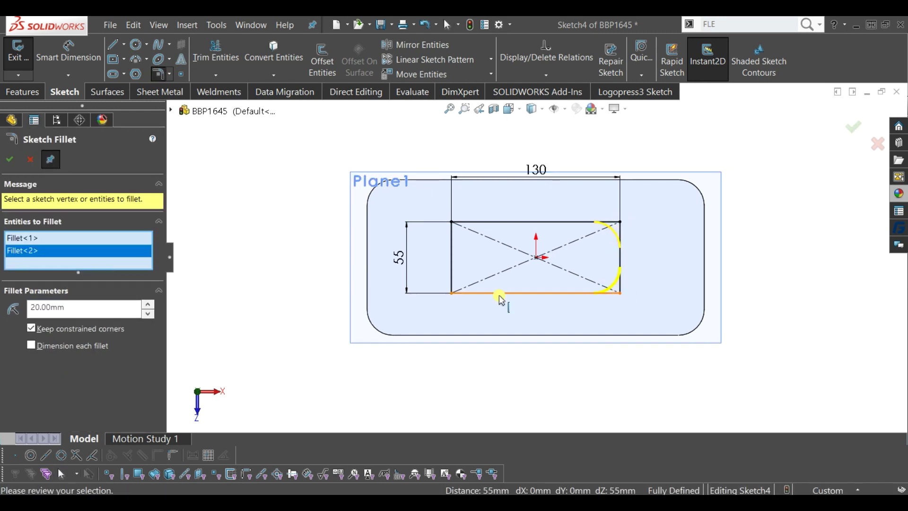
{"action": "left_click", "coordinate": [451, 293]}
{"action": "left_click", "coordinate": [452, 222]}
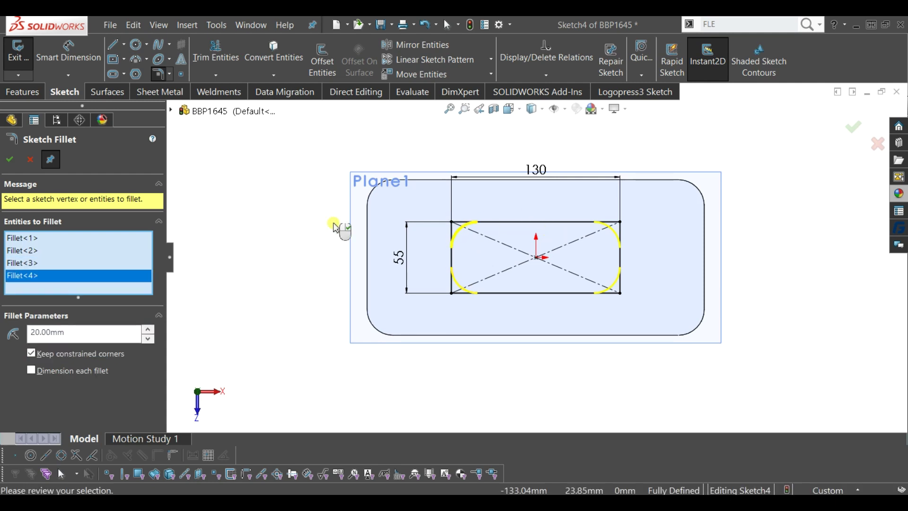
{"action": "left_click", "coordinate": [10, 161]}
{"action": "mouse_move", "coordinate": [591, 288]}
{"action": "middle_mouse_down"}
{"action": "mouse_move", "coordinate": [577, 206]}
{"action": "mouse_move", "coordinate": [544, 174]}
{"action": "mouse_move", "coordinate": [561, 173]}
{"action": "mouse_move", "coordinate": [575, 154]}
{"action": "mouse_move", "coordinate": [576, 162]}
{"action": "mouse_move", "coordinate": [543, 142]}
{"action": "middle_mouse_up"}
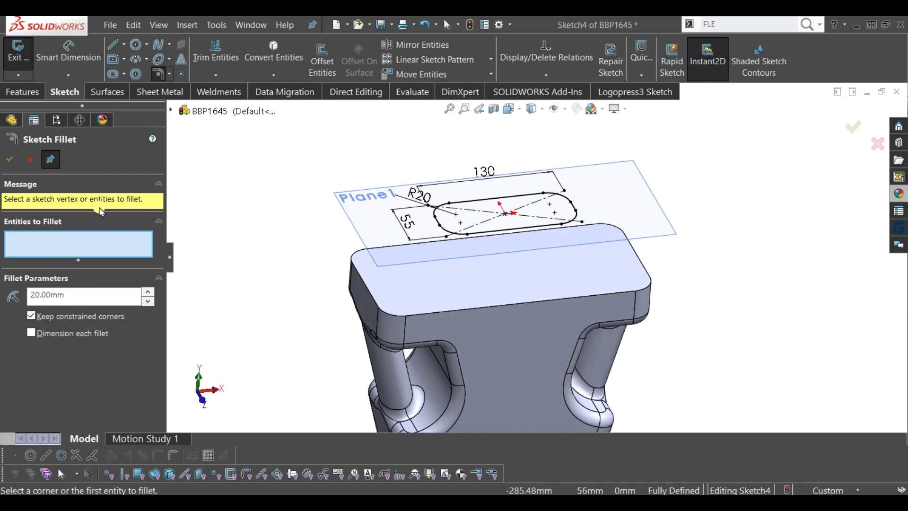
{"action": "left_click", "coordinate": [29, 159]}
{"action": "mouse_move", "coordinate": [700, 307]}
{"action": "middle_mouse_down"}
{"action": "mouse_move", "coordinate": [695, 264]}
{"action": "mouse_move", "coordinate": [691, 297]}
{"action": "mouse_move", "coordinate": [669, 251]}
{"action": "mouse_move", "coordinate": [618, 250]}
{"action": "middle_mouse_up"}
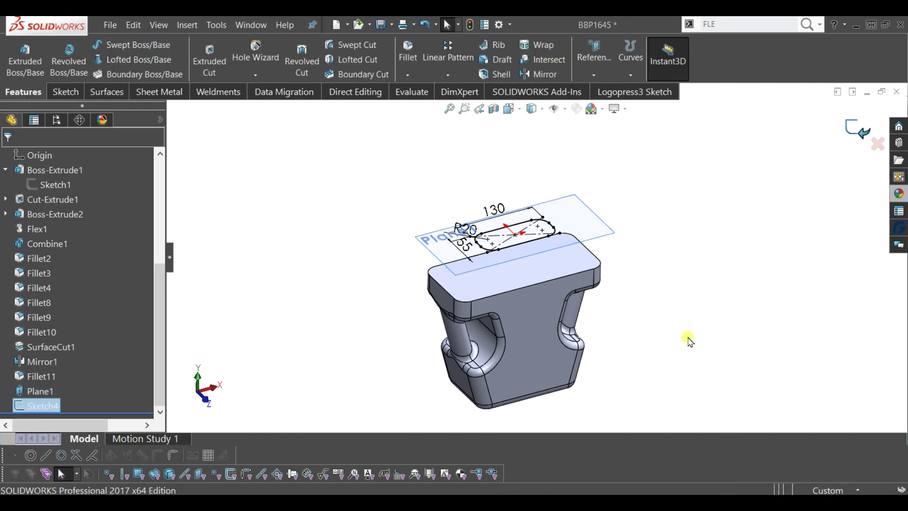
- Hide Plane1 and turn the part to face its front
{"action": "left_click", "coordinate": [610, 235]}
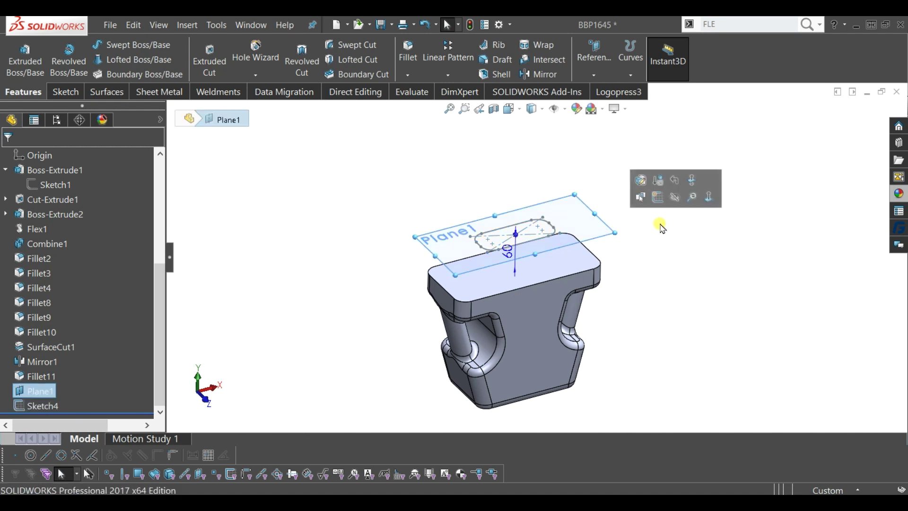
{"action": "left_click", "coordinate": [665, 198]}
{"action": "mouse_move", "coordinate": [691, 303]}
{"action": "middle_mouse_down"}
{"action": "mouse_move", "coordinate": [622, 327]}
{"action": "mouse_move", "coordinate": [268, 169]}
{"action": "mouse_move", "coordinate": [314, 183]}
{"action": "middle_mouse_up"}
{"action": "scroll", "coordinate": [314, 186], "scroll_direction": "down", "scroll_amount": 2}
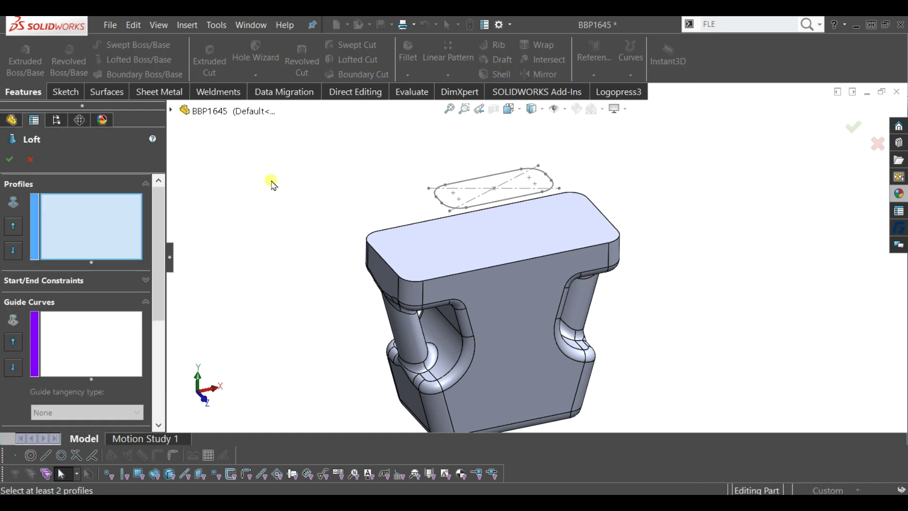
- Loft from the body's top face to the Sketch4 rounded slot profile
{"action": "left_click", "coordinate": [450, 272]}
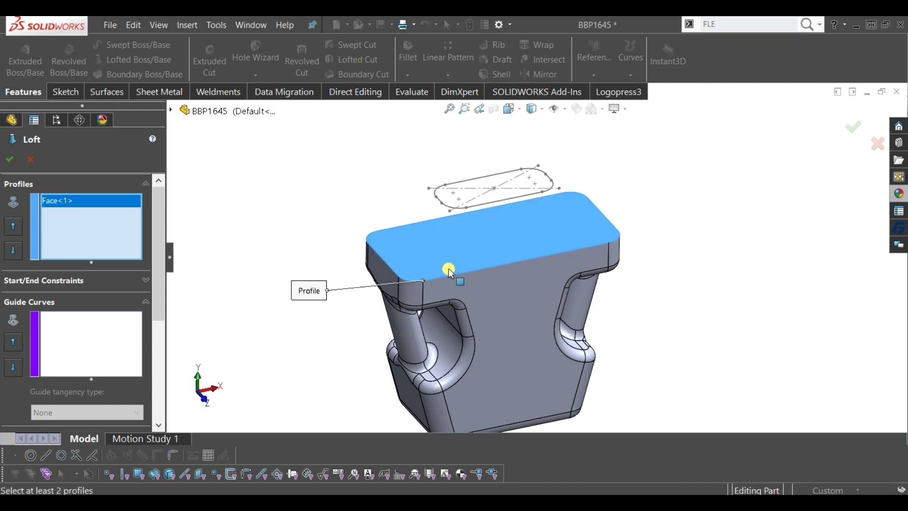
{"action": "left_click", "coordinate": [490, 205]}
{"action": "mouse_move", "coordinate": [548, 336]}
{"action": "middle_mouse_down"}
{"action": "mouse_move", "coordinate": [504, 281]}
{"action": "mouse_move", "coordinate": [532, 282]}
{"action": "mouse_move", "coordinate": [439, 296]}
{"action": "middle_mouse_up"}
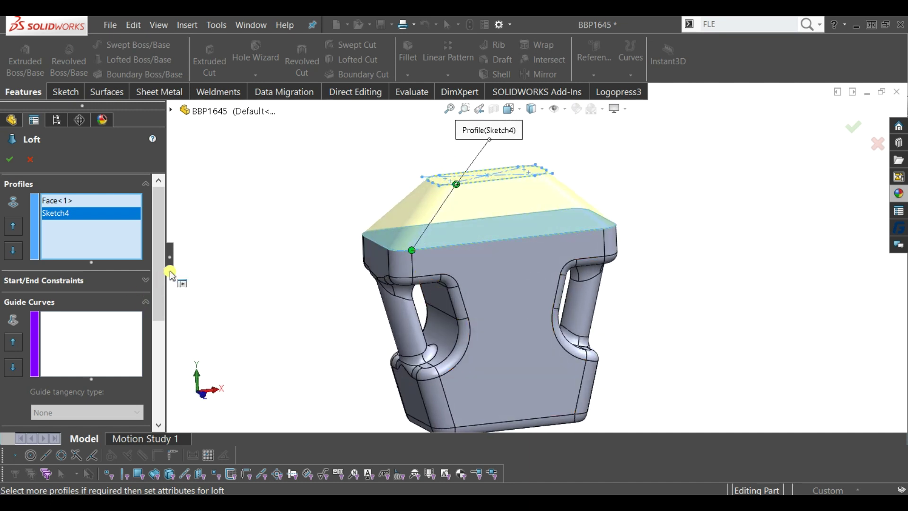
{"action": "left_click_drag", "start_coordinate": [158, 281], "coordinate": [158, 381]}
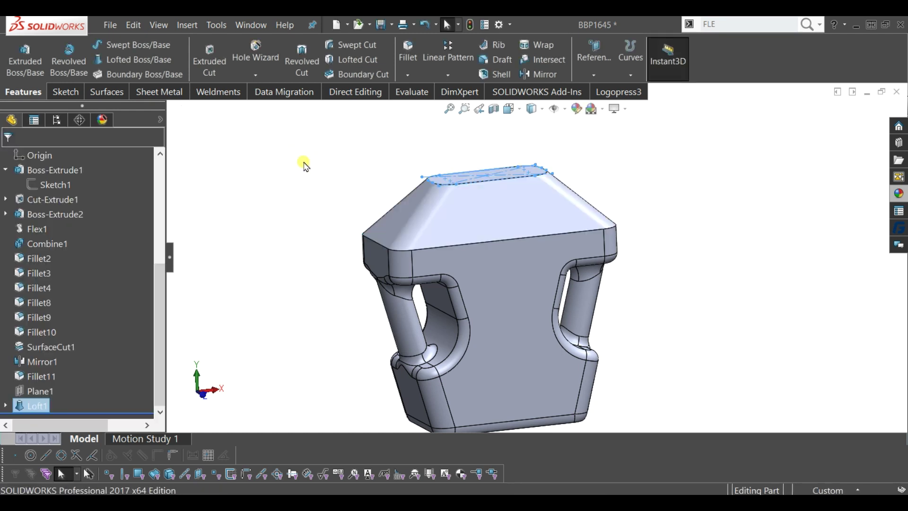
{"action": "mouse_move", "coordinate": [508, 247]}
{"action": "middle_mouse_down"}
{"action": "mouse_move", "coordinate": [515, 261]}
{"action": "mouse_move", "coordinate": [511, 211]}
{"action": "mouse_move", "coordinate": [516, 222]}
{"action": "middle_mouse_up"}
{"action": "mouse_move", "coordinate": [406, 198]}
{"action": "middle_mouse_down"}
{"action": "mouse_move", "coordinate": [426, 213]}
{"action": "mouse_move", "coordinate": [432, 248]}
{"action": "mouse_move", "coordinate": [428, 237]}
{"action": "middle_mouse_up"}
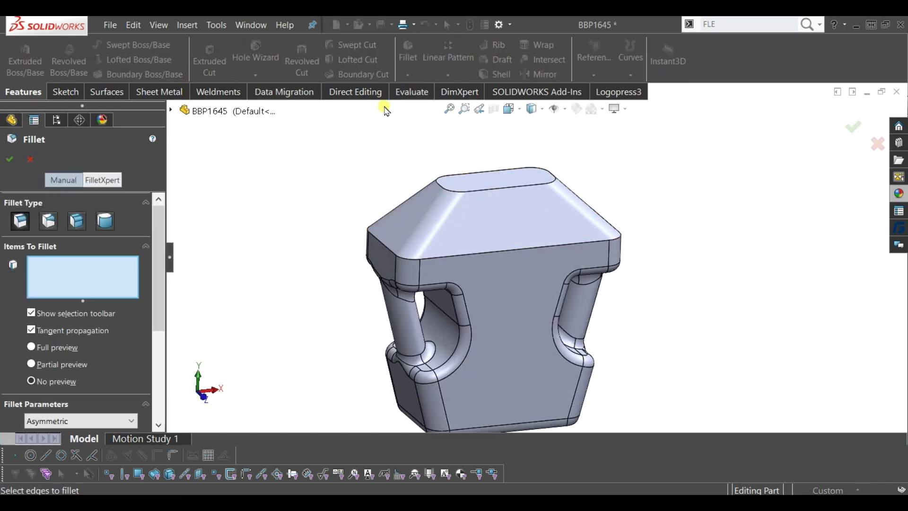
- Fillet the shoulder's base edge loop with a symmetric 10 mm radius
{"action": "left_click", "coordinate": [455, 259]}
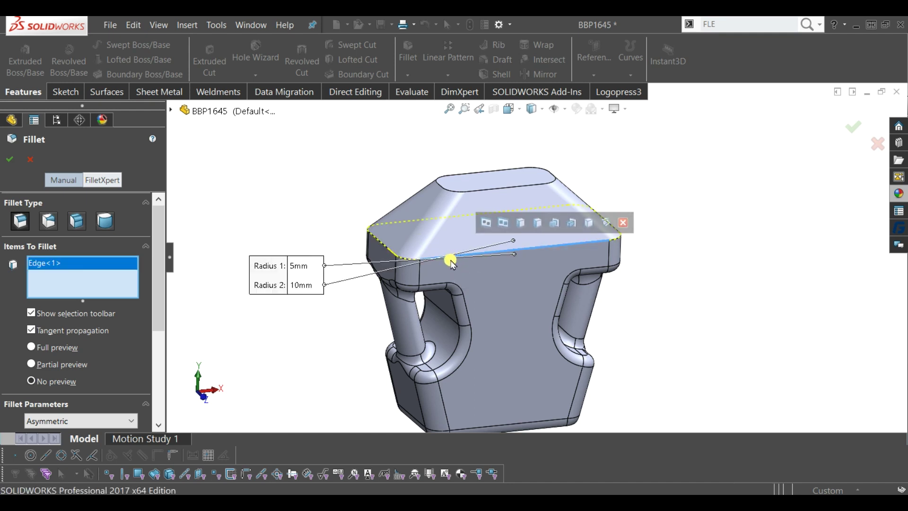
{"action": "scroll", "coordinate": [158, 308], "scroll_direction": "down", "scroll_amount": 3}
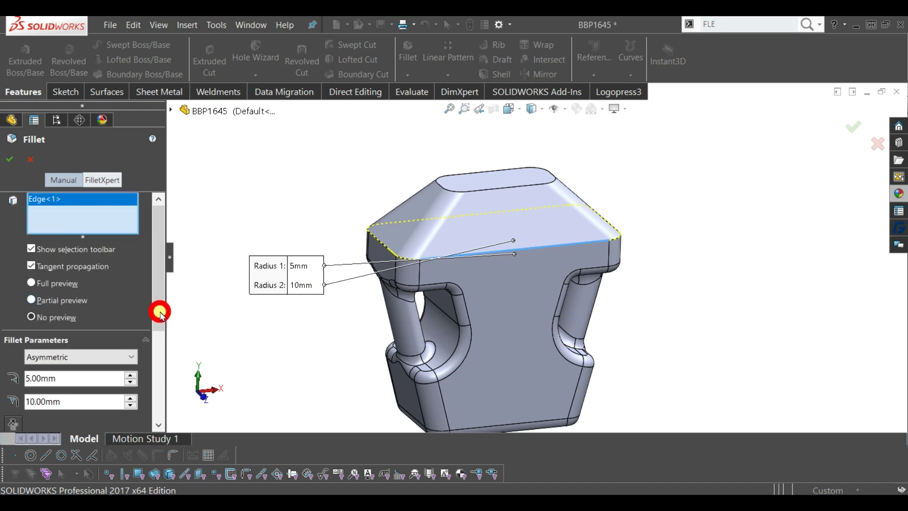
{"action": "scroll", "coordinate": [154, 357], "scroll_direction": "down", "scroll_amount": 2}
{"action": "left_click", "coordinate": [66, 337]}
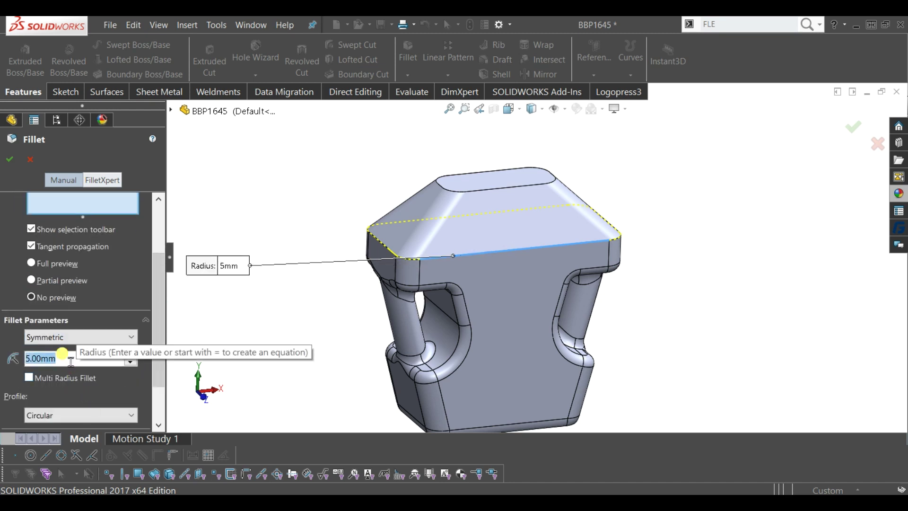
{"action": "type", "text": "1"}
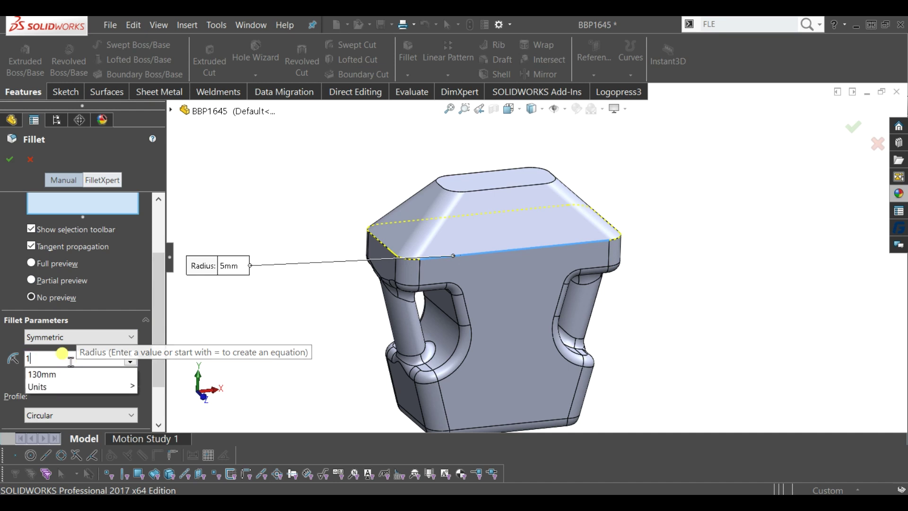
{"action": "type", "text": "0"}
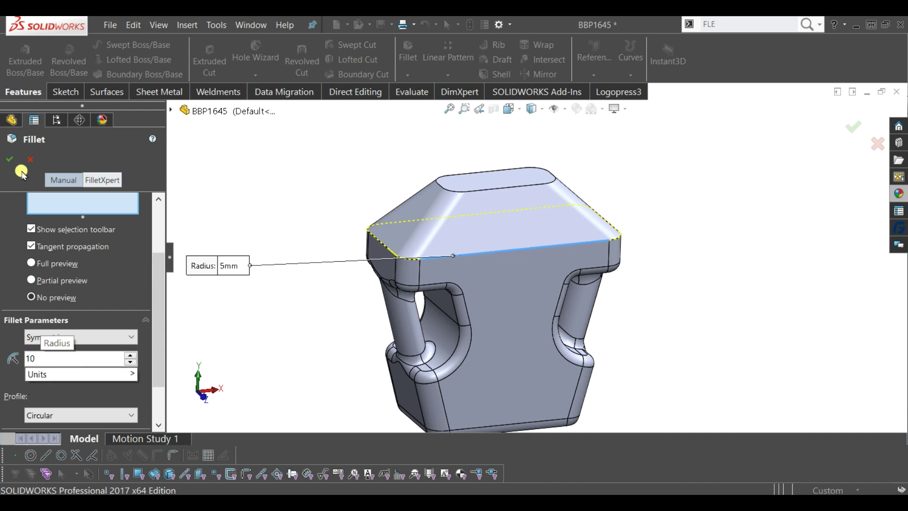
{"action": "left_click", "coordinate": [14, 160]}
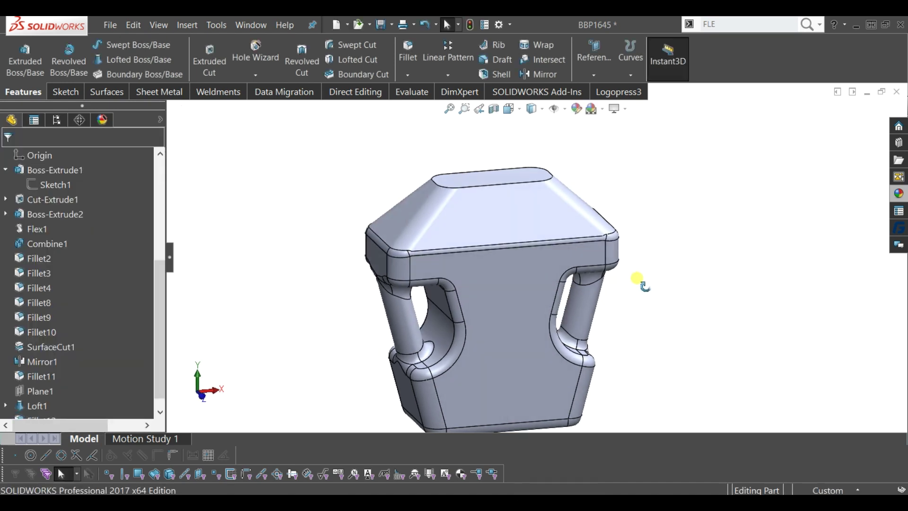
- Sketch a circle centred at the origin on the flat top pad face
{"action": "middle_click_drag", "start_coordinate": [638, 282], "coordinate": [652, 270]}
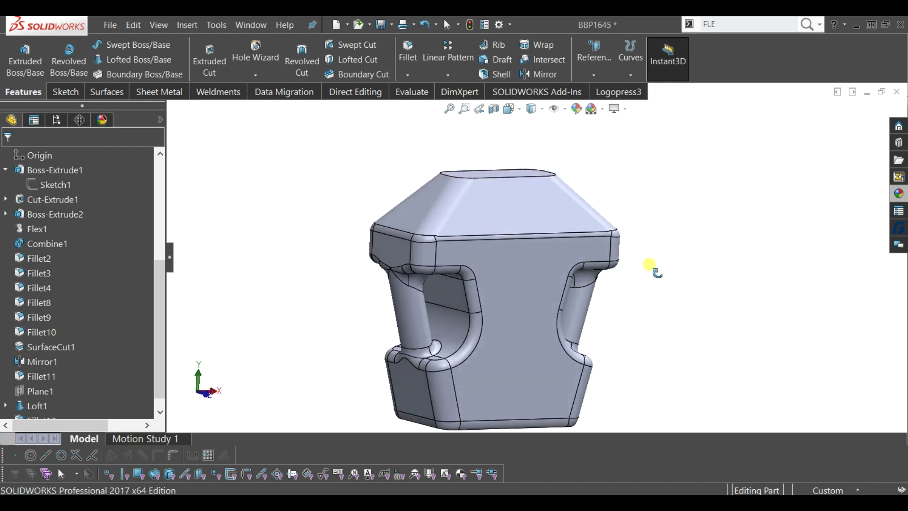
{"action": "mouse_move", "coordinate": [652, 270]}
{"action": "middle_mouse_down"}
{"action": "mouse_move", "coordinate": [652, 331]}
{"action": "mouse_move", "coordinate": [528, 247]}
{"action": "middle_mouse_up"}
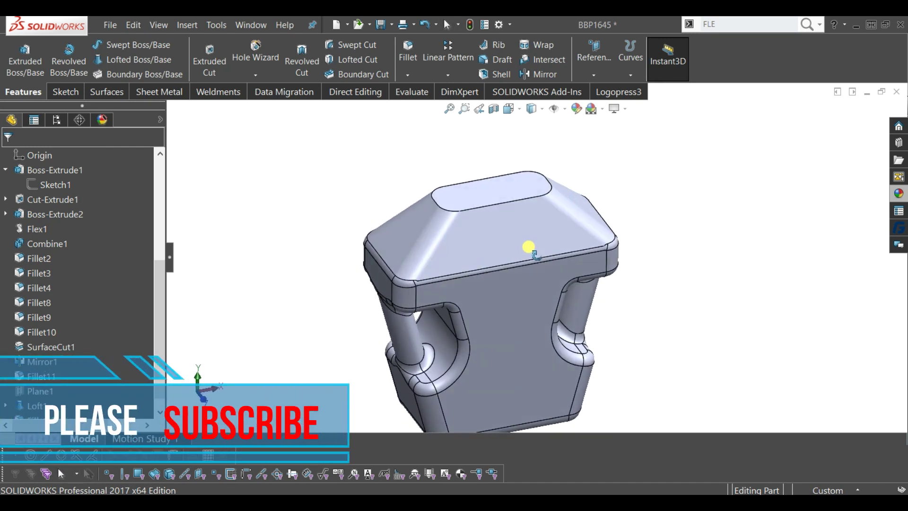
{"action": "middle_click_drag", "start_coordinate": [529, 247], "coordinate": [531, 259]}
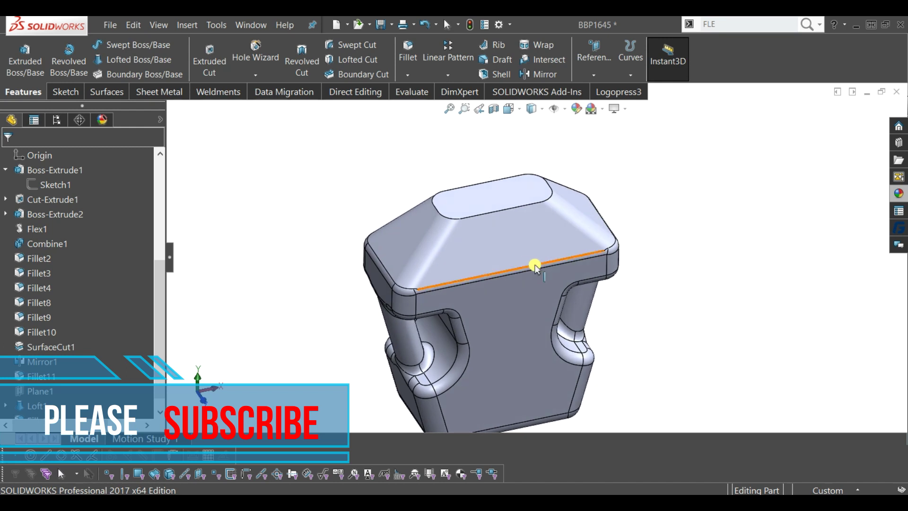
{"action": "left_click", "coordinate": [500, 201]}
{"action": "left_click", "coordinate": [548, 153]}
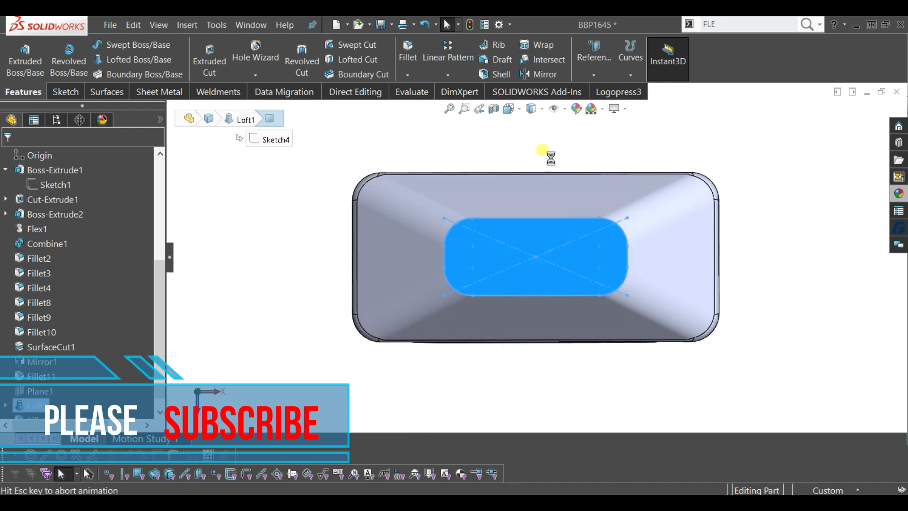
{"action": "left_click", "coordinate": [263, 223]}
{"action": "left_click", "coordinate": [135, 45]}
{"action": "left_click", "coordinate": [536, 257]}
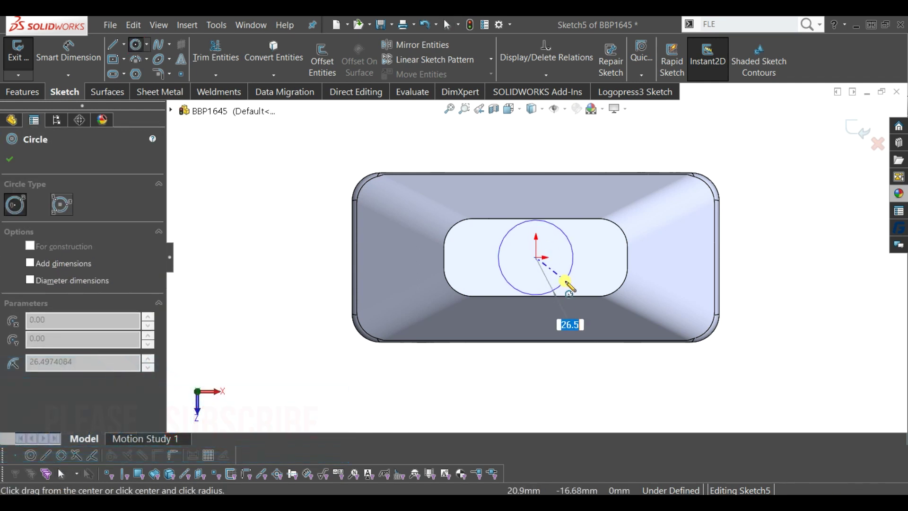
{"action": "left_click", "coordinate": [563, 275]}
{"action": "key", "text": "Escape"}
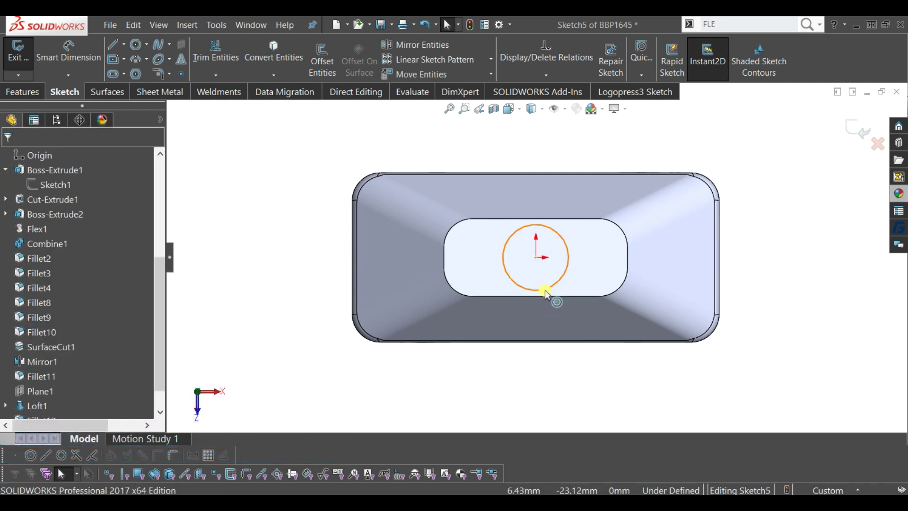
- Make the circle tangent to the pad's lower straight edge and exit the sketch
{"action": "left_click", "coordinate": [545, 297]}
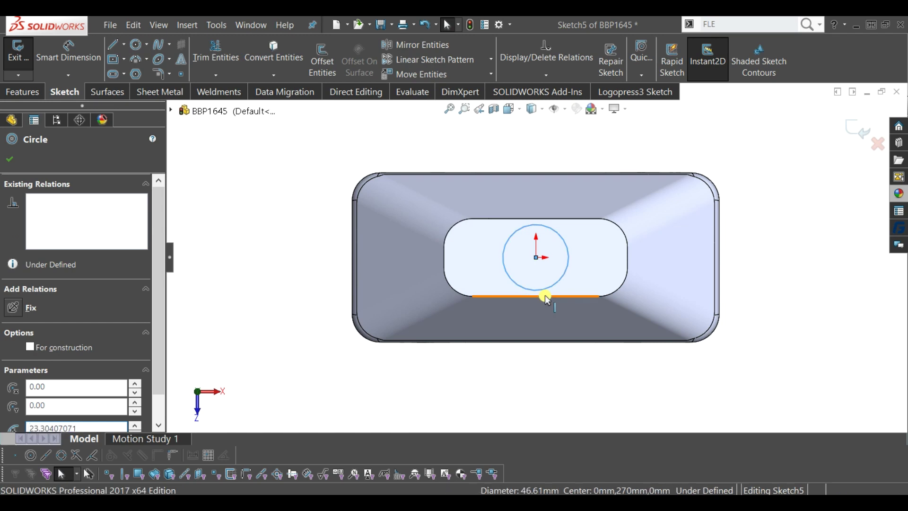
{"action": "left_click", "coordinate": [561, 310], "text": "ctrl"}
{"action": "left_click", "coordinate": [578, 245]}
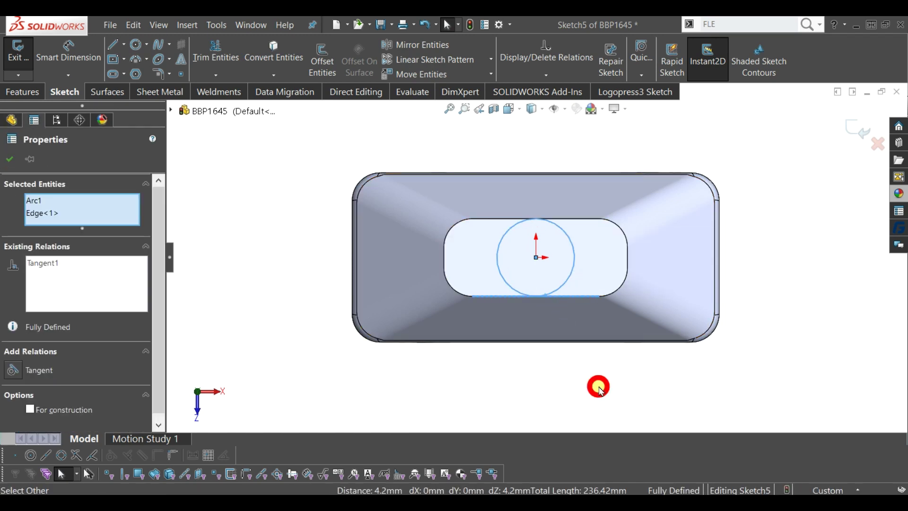
{"action": "left_click", "coordinate": [596, 382]}
{"action": "mouse_move", "coordinate": [594, 381]}
{"action": "middle_mouse_down"}
{"action": "mouse_move", "coordinate": [581, 280]}
{"action": "mouse_move", "coordinate": [596, 166]}
{"action": "mouse_move", "coordinate": [523, 154]}
{"action": "mouse_move", "coordinate": [526, 178]}
{"action": "middle_mouse_up"}
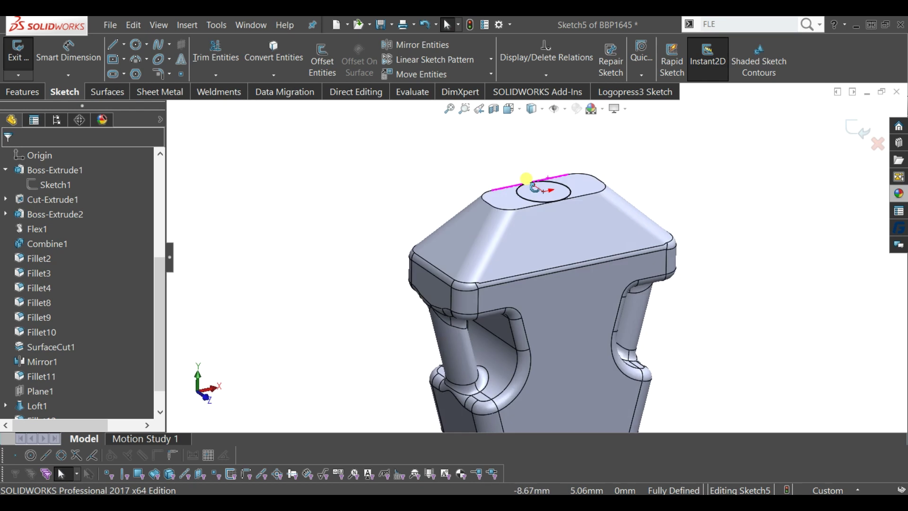
{"action": "left_click", "coordinate": [854, 126]}
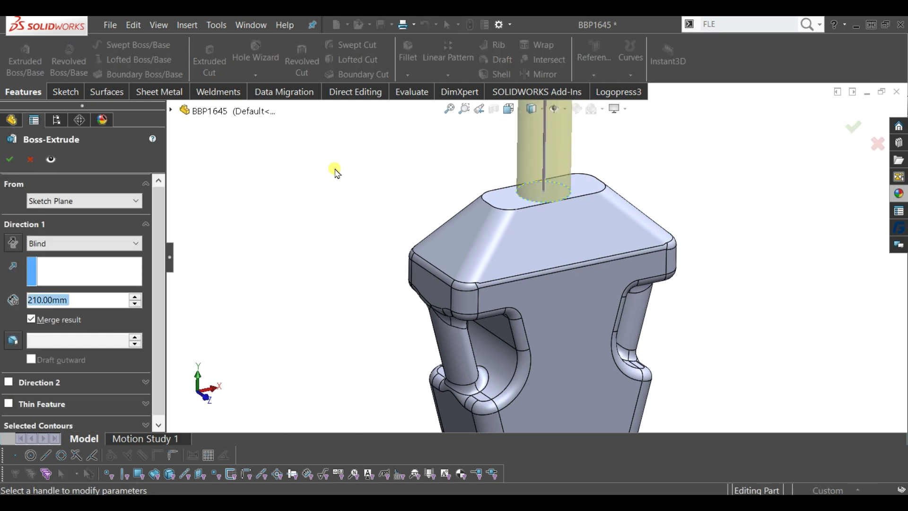
- Extrude the Sketch5 circle 30 mm upward, Blind, to form the neck
{"action": "type", "text": "30"}
{"action": "key", "text": "Return"}
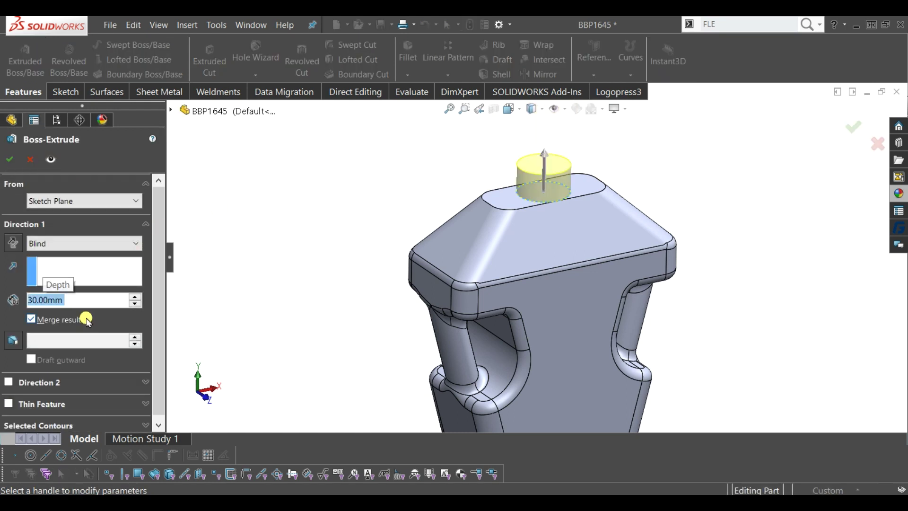
{"action": "left_click", "coordinate": [9, 163]}
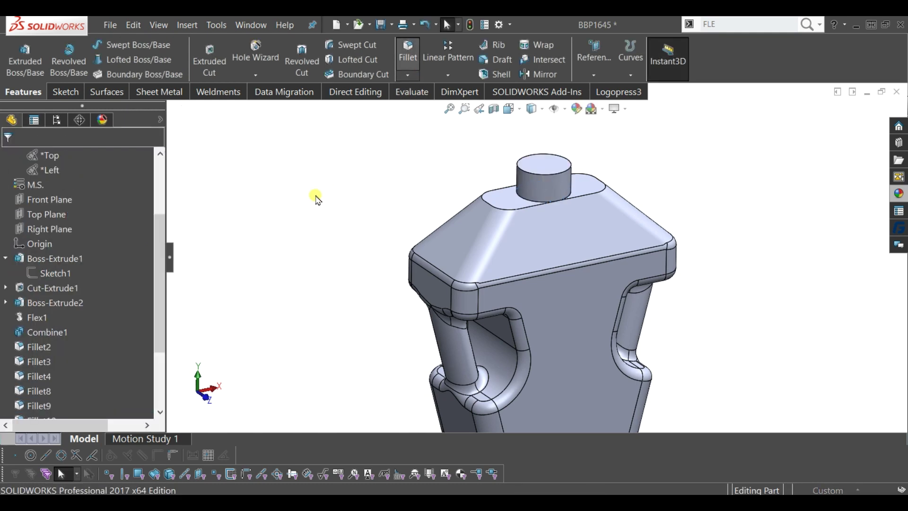
{"action": "middle_click_drag", "start_coordinate": [340, 208], "coordinate": [486, 282]}
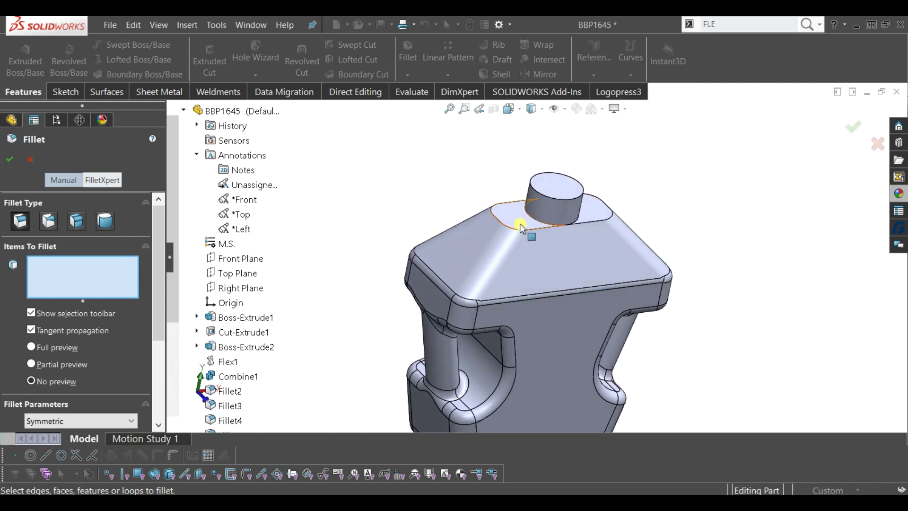
- Fillet the top pad and adjacent face around the neck base at 10 mm
{"action": "left_click", "coordinate": [524, 224]}
{"action": "left_click", "coordinate": [594, 213]}
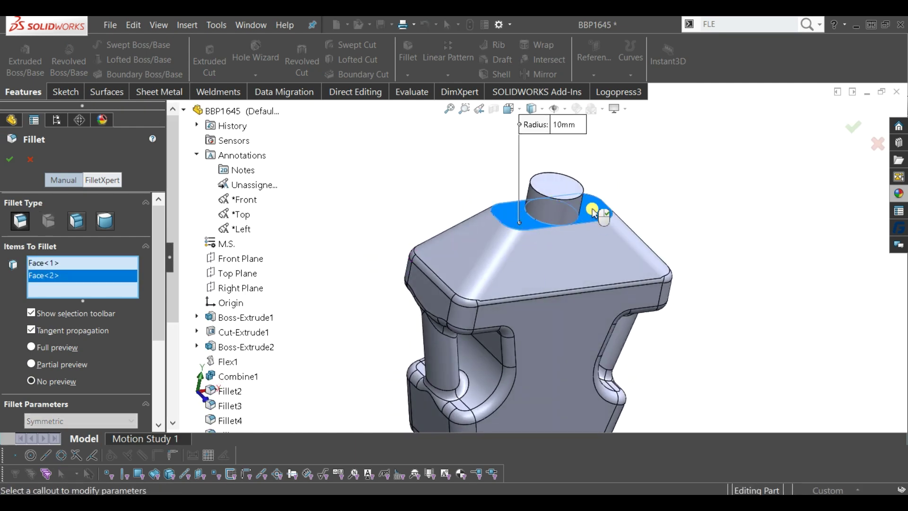
{"action": "left_click_drag", "start_coordinate": [160, 314], "coordinate": [160, 361]}
{"action": "left_click", "coordinate": [12, 156]}
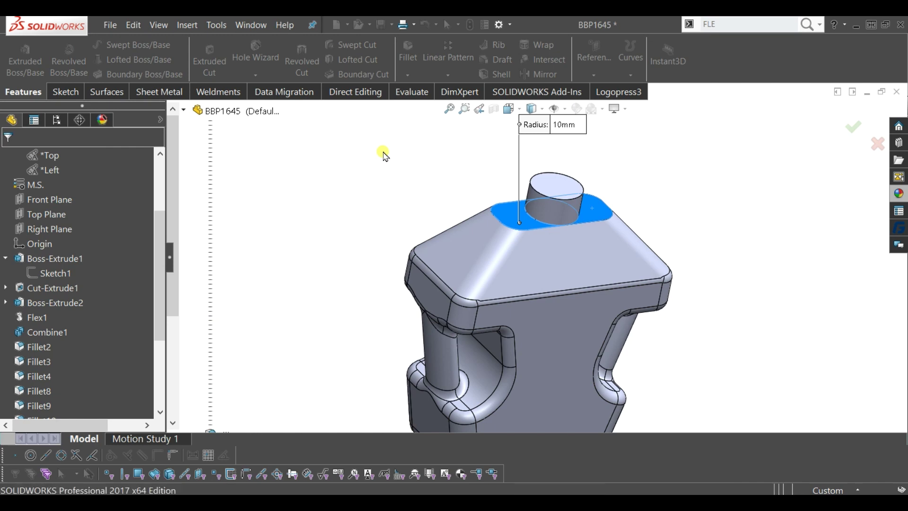
{"action": "middle_click_drag", "start_coordinate": [360, 156], "coordinate": [553, 227]}
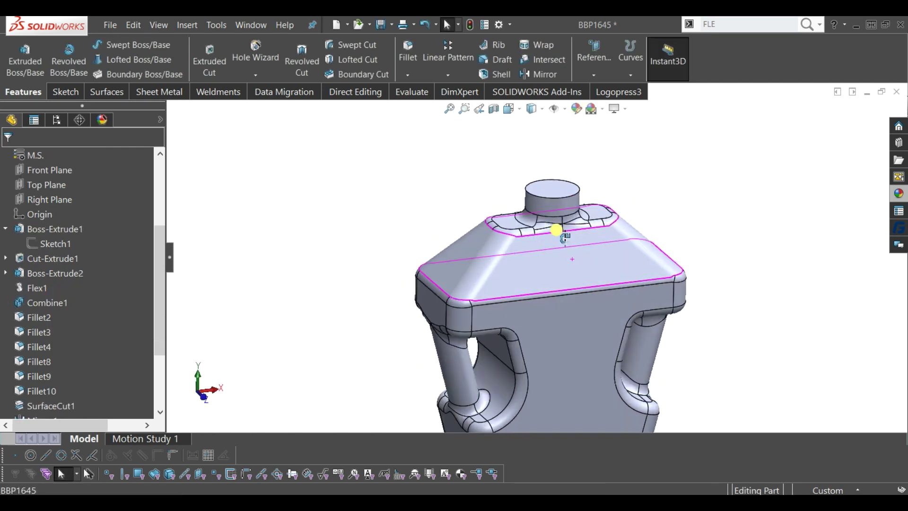
- Switch the display to shaded without edges, then back to shaded with edges
{"action": "scroll", "coordinate": [577, 257], "scroll_direction": "up", "scroll_amount": 3}
{"action": "scroll", "coordinate": [553, 282], "scroll_direction": "down", "scroll_amount": 4}
{"action": "scroll", "coordinate": [554, 283], "scroll_direction": "up", "scroll_amount": 3}
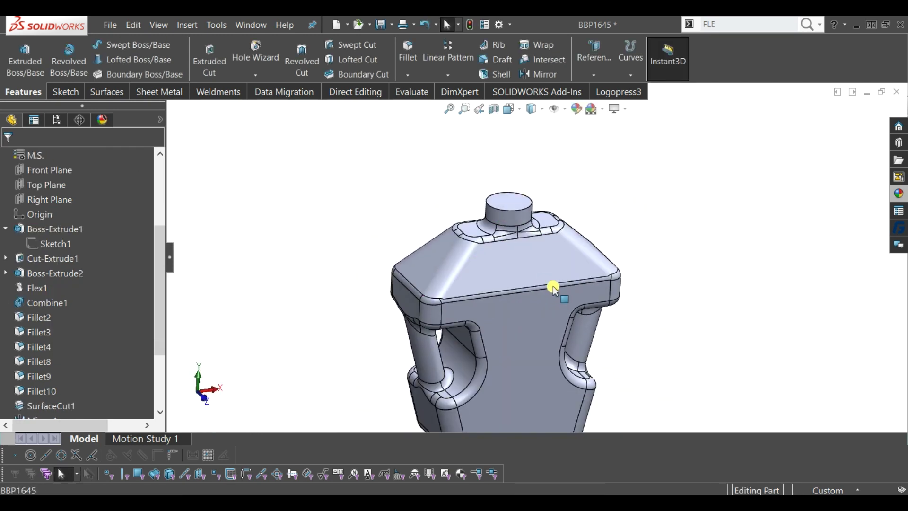
{"action": "left_click", "coordinate": [546, 121]}
{"action": "left_click", "coordinate": [538, 142]}
{"action": "mouse_move", "coordinate": [654, 297]}
{"action": "middle_mouse_down"}
{"action": "mouse_move", "coordinate": [624, 253]}
{"action": "mouse_move", "coordinate": [605, 197]}
{"action": "mouse_move", "coordinate": [618, 248]}
{"action": "mouse_move", "coordinate": [652, 293]}
{"action": "middle_mouse_up"}
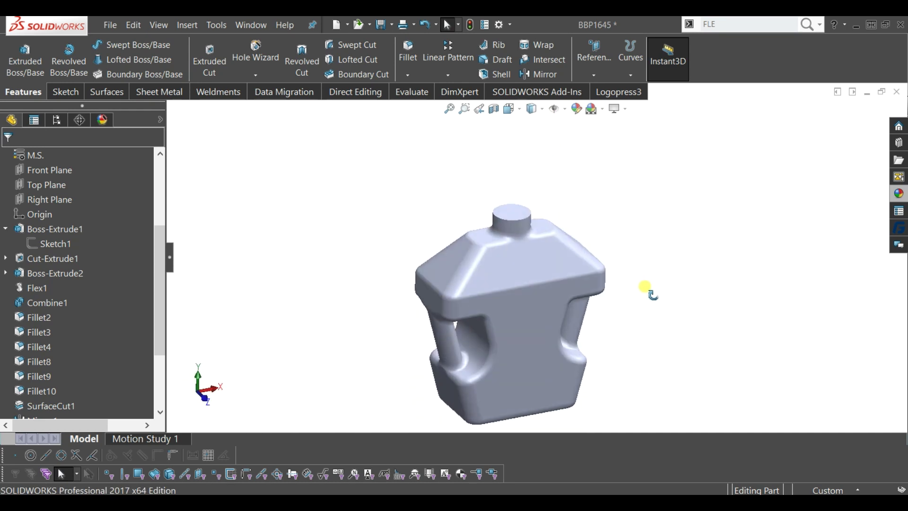
{"action": "left_click", "coordinate": [542, 113]}
{"action": "left_click", "coordinate": [537, 142]}
- Turn the bottle over and start a sketch on its flat bottom face
{"action": "mouse_move", "coordinate": [581, 162]}
{"action": "middle_mouse_down"}
{"action": "mouse_move", "coordinate": [579, 371]}
{"action": "mouse_move", "coordinate": [547, 285]}
{"action": "mouse_move", "coordinate": [551, 294]}
{"action": "mouse_move", "coordinate": [551, 182]}
{"action": "mouse_move", "coordinate": [521, 324]}
{"action": "mouse_move", "coordinate": [534, 285]}
{"action": "middle_mouse_up"}
{"action": "left_click", "coordinate": [534, 285]}
{"action": "left_click", "coordinate": [576, 255]}
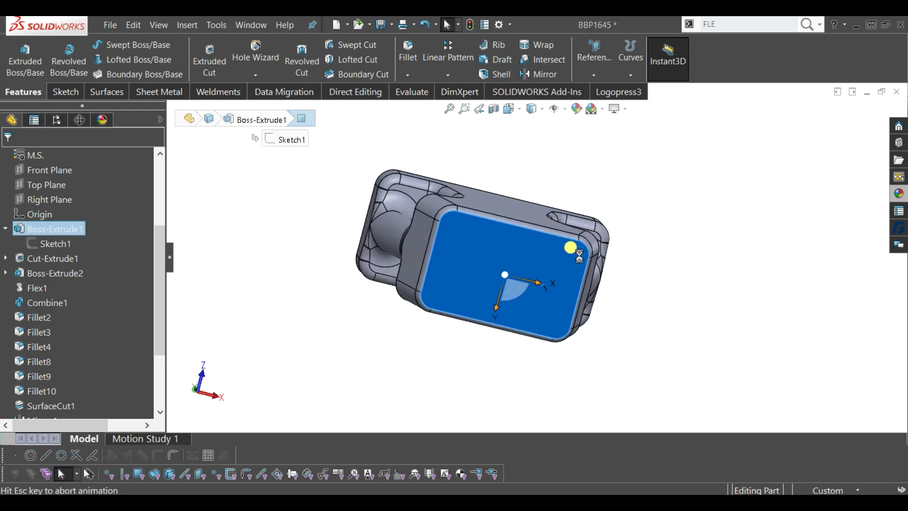
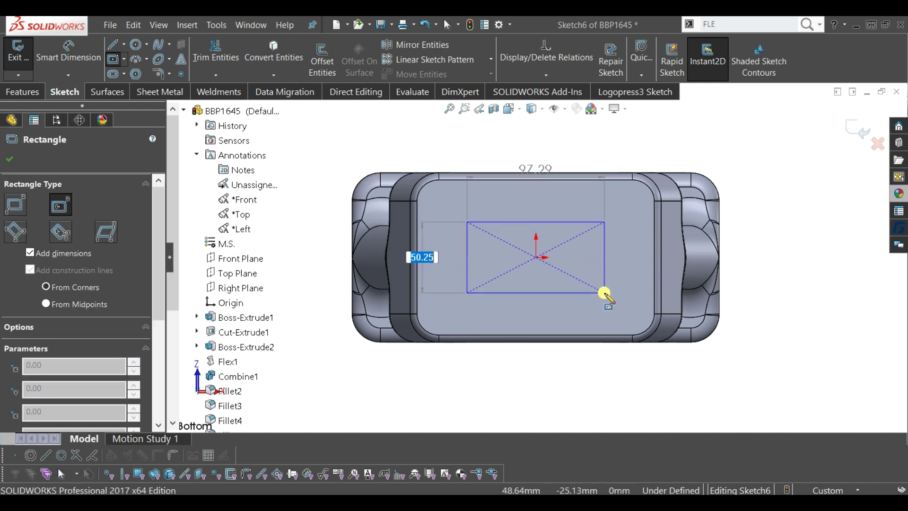
- Draw a centre rectangle on the bottom face and dimension it 120 by 55
{"action": "left_click_drag", "start_coordinate": [584, 284], "coordinate": [604, 292]}
{"action": "left_click", "coordinate": [7, 158]}
{"action": "double_click", "coordinate": [533, 178]}
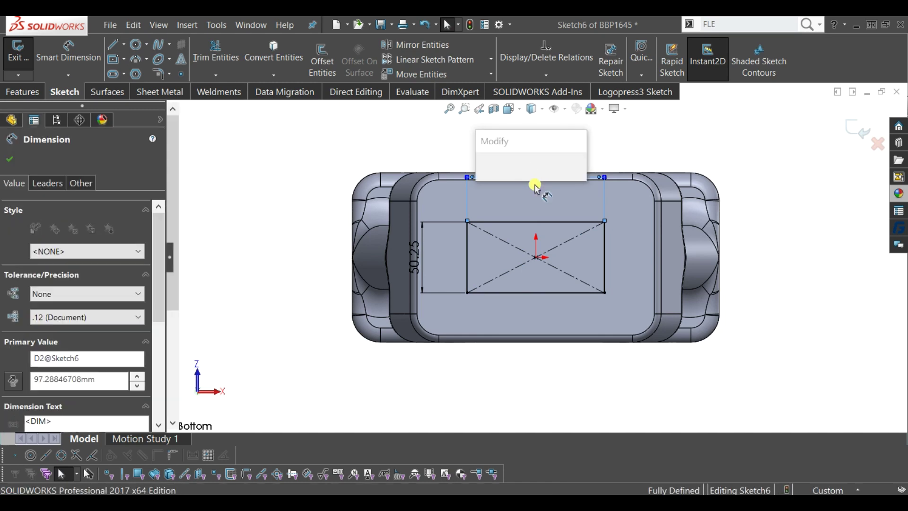
{"action": "type", "text": "120"}
{"action": "key", "text": "Escape"}
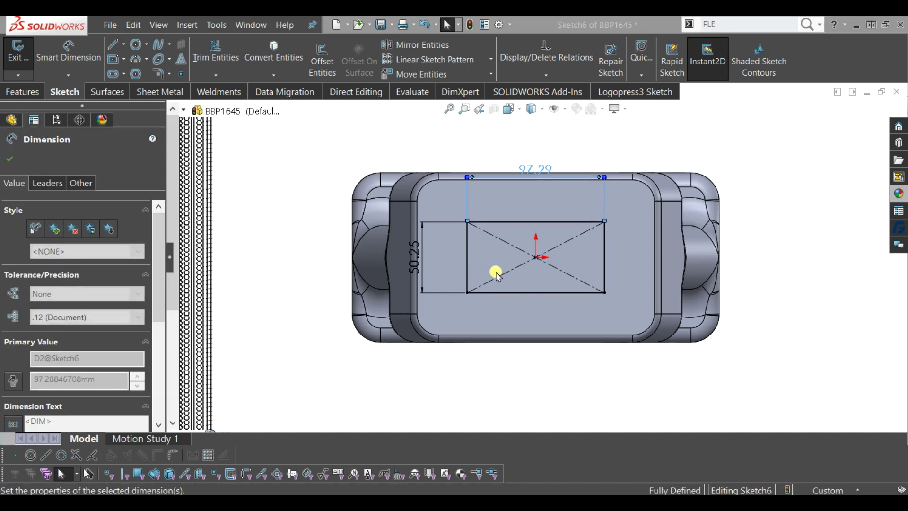
{"action": "double_click", "coordinate": [399, 258]}
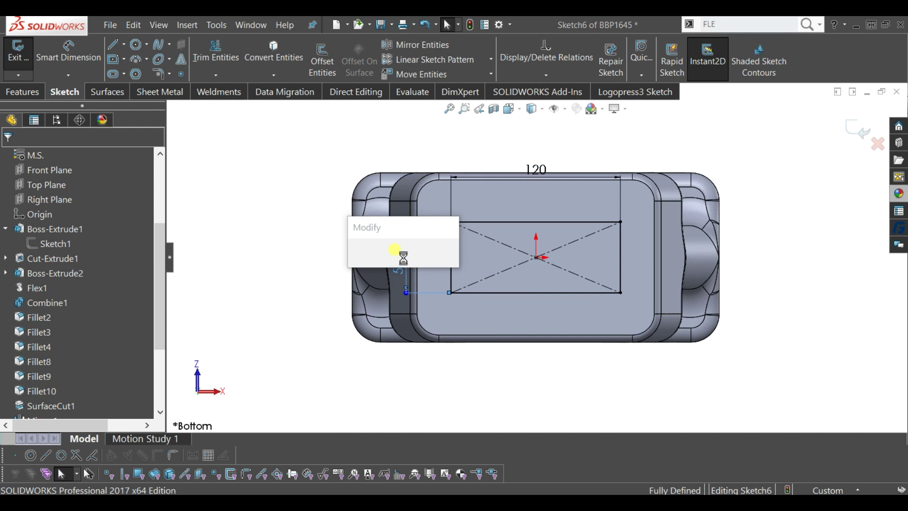
{"action": "type", "text": "55"}
{"action": "key", "text": "Return"}
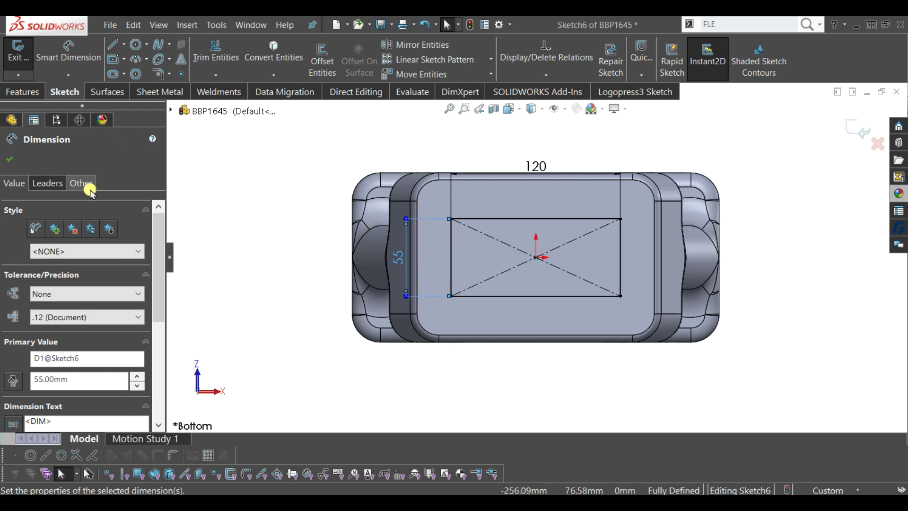
{"action": "left_click", "coordinate": [9, 159]}
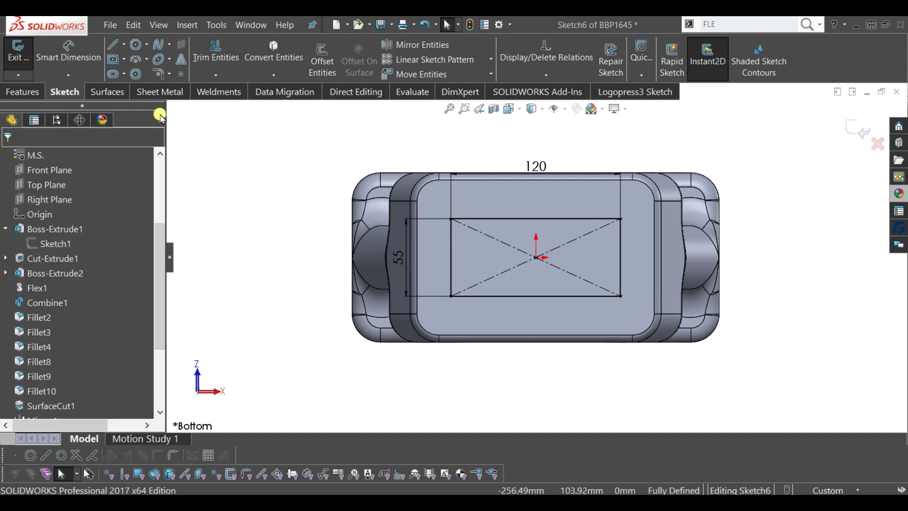
- Round all four rectangle corners with R10 sketch fillets and close the sketch
{"action": "left_click", "coordinate": [161, 75]}
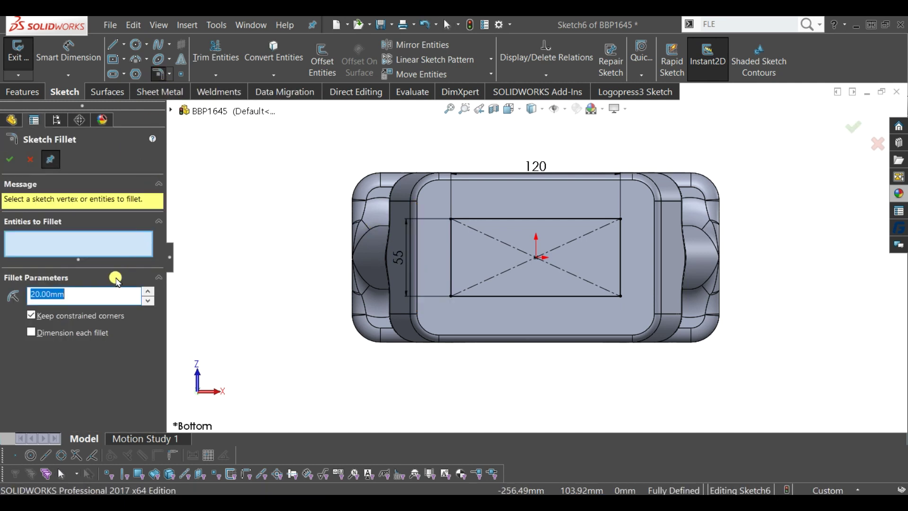
{"action": "left_click", "coordinate": [620, 220]}
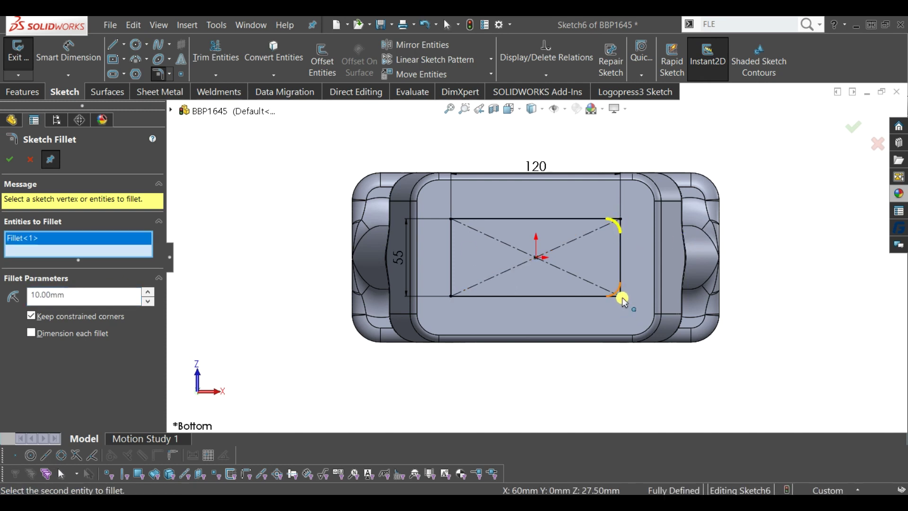
{"action": "left_click", "coordinate": [622, 299]}
{"action": "left_click", "coordinate": [452, 298]}
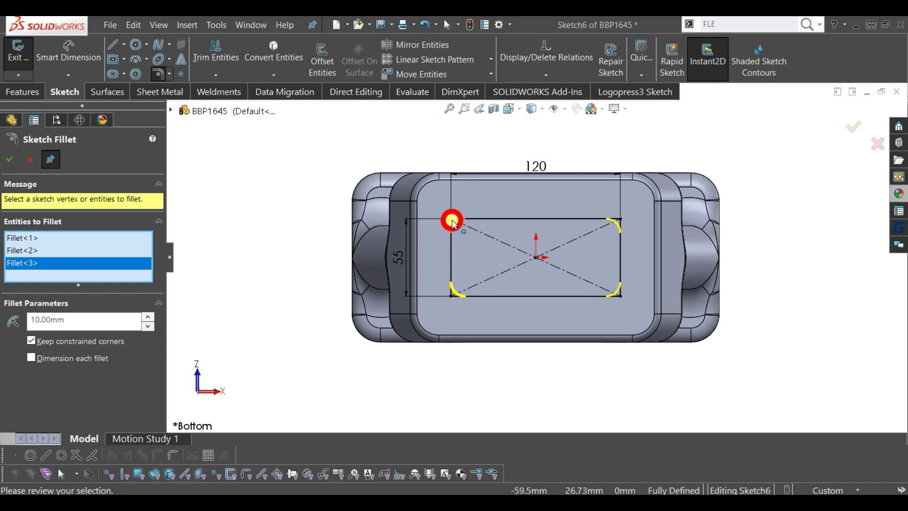
{"action": "left_click", "coordinate": [451, 220]}
{"action": "left_click", "coordinate": [8, 165]}
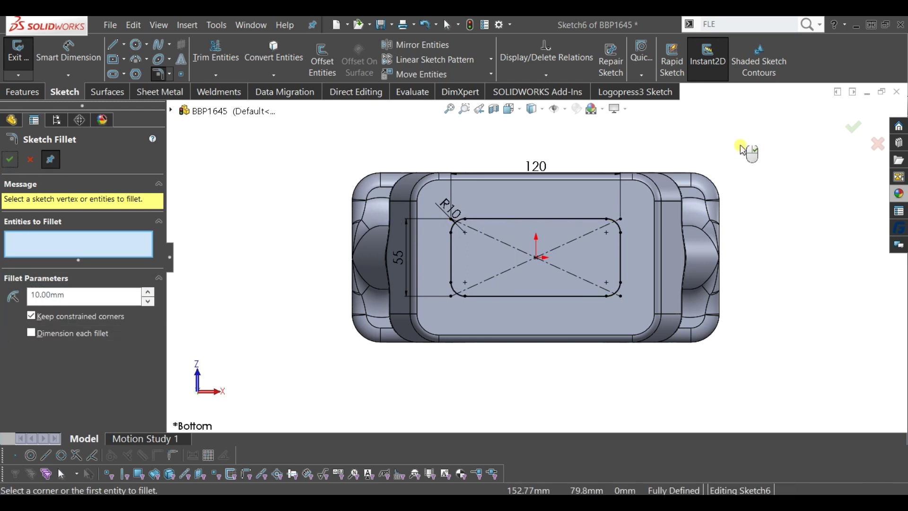
{"action": "left_click", "coordinate": [854, 127]}
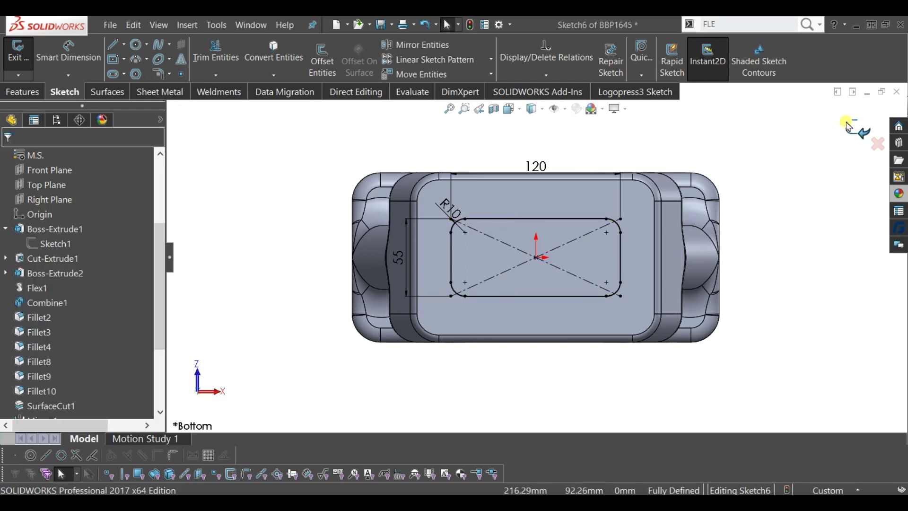
{"action": "left_click", "coordinate": [841, 121]}
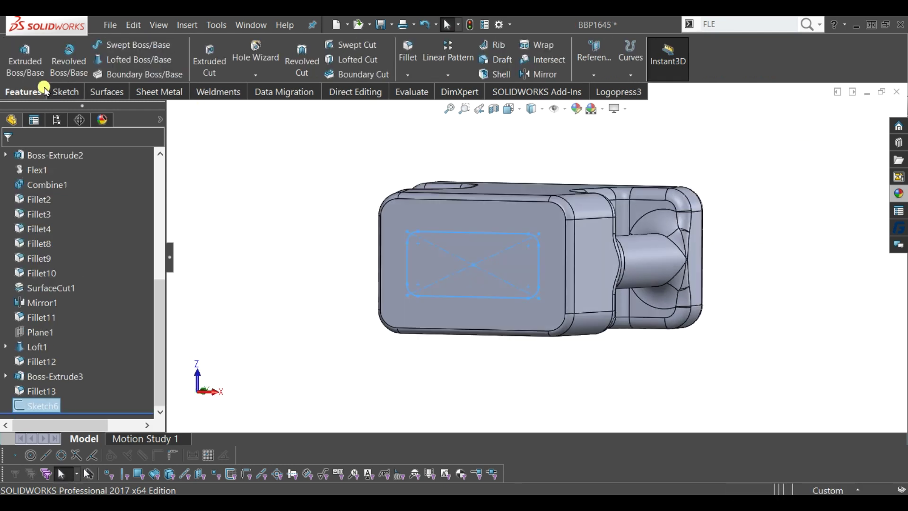
- Cut the Sketch6 rectangle 5 mm deep into the bottom face with 45° drafted walls
{"action": "left_click", "coordinate": [214, 74]}
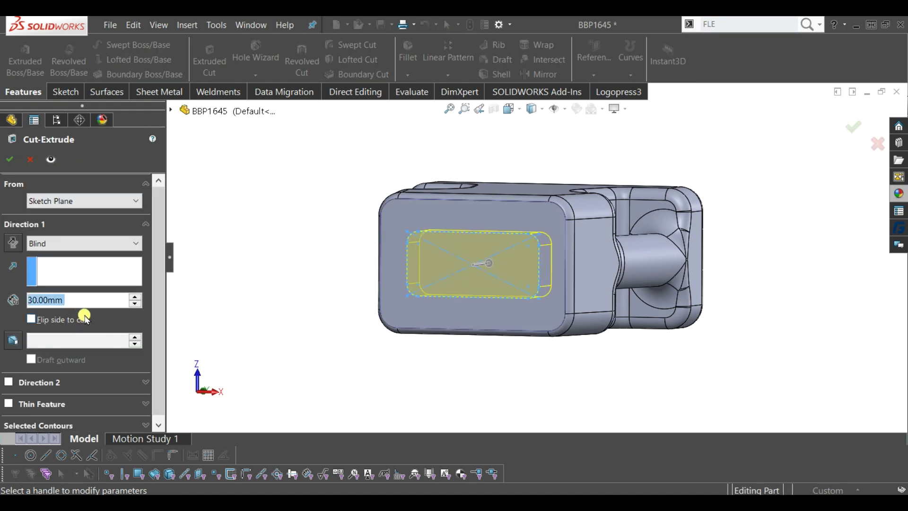
{"action": "type", "text": "5"}
{"action": "key", "text": "Return"}
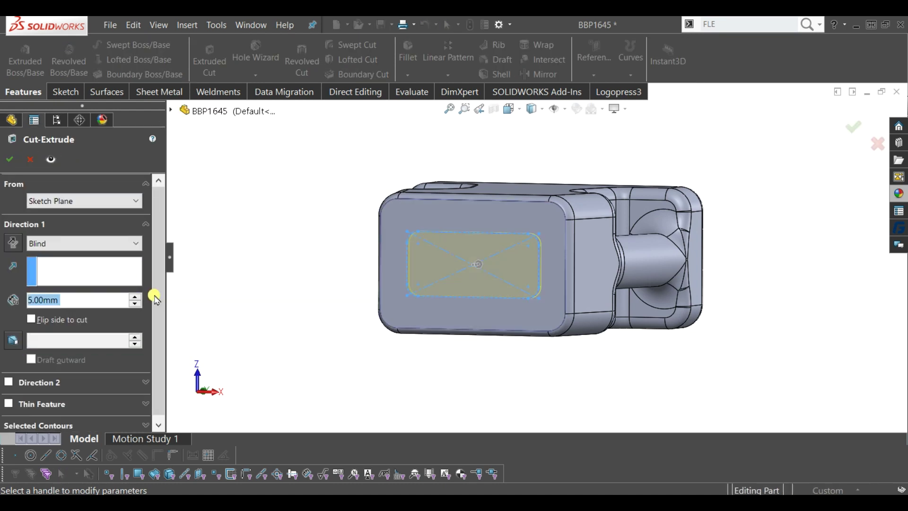
{"action": "left_click", "coordinate": [13, 340]}
{"action": "type", "text": "45"}
{"action": "key", "text": "Return"}
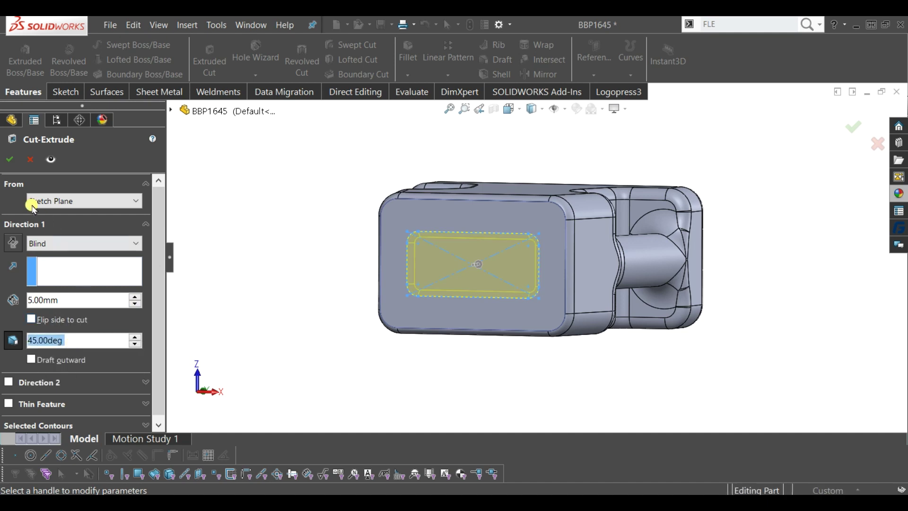
{"action": "left_click", "coordinate": [15, 160]}
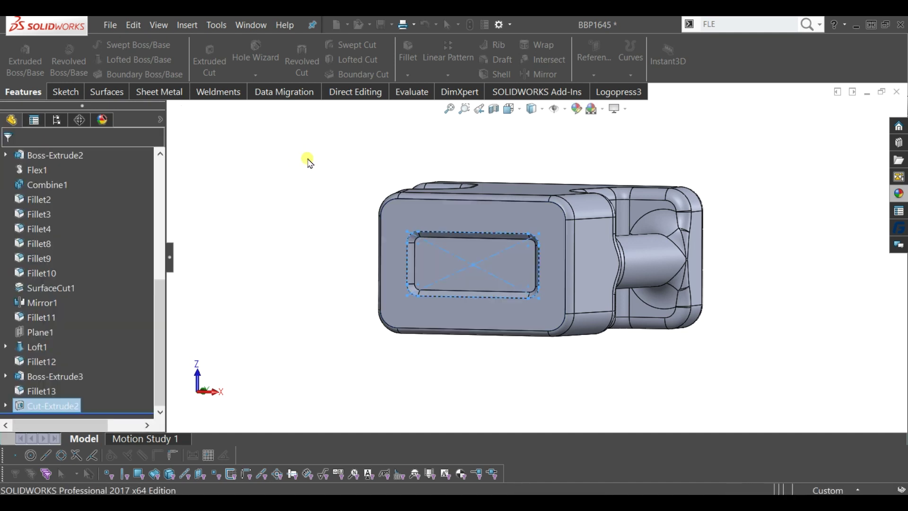
{"action": "mouse_move", "coordinate": [519, 298]}
{"action": "middle_mouse_down"}
{"action": "mouse_move", "coordinate": [522, 222]}
{"action": "mouse_move", "coordinate": [543, 227]}
{"action": "mouse_move", "coordinate": [405, 136]}
{"action": "middle_mouse_up"}
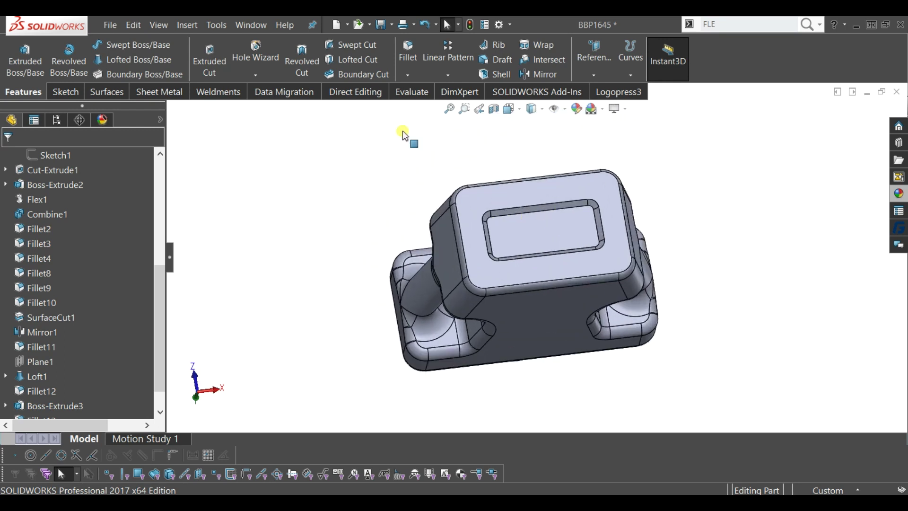
- Apply a 4 mm fillet to the pocket's rim edge and inner face
{"action": "left_click", "coordinate": [410, 64]}
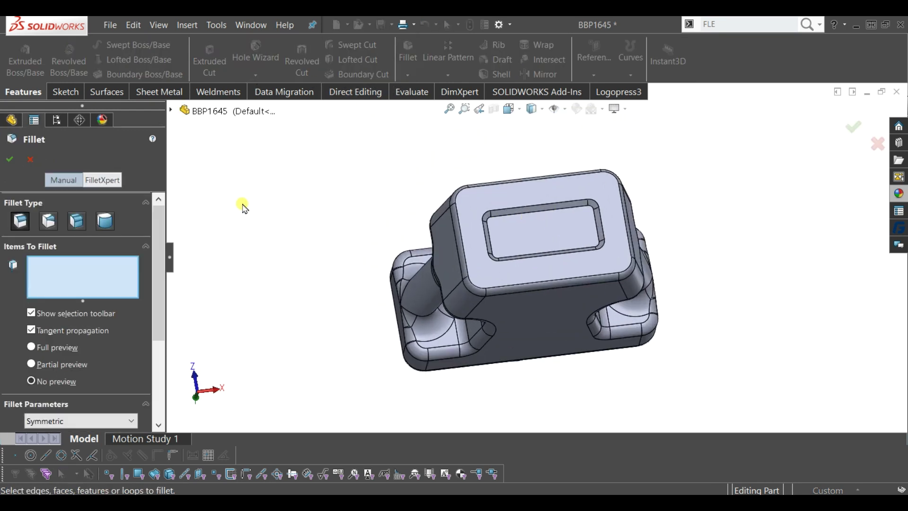
{"action": "left_click", "coordinate": [514, 211]}
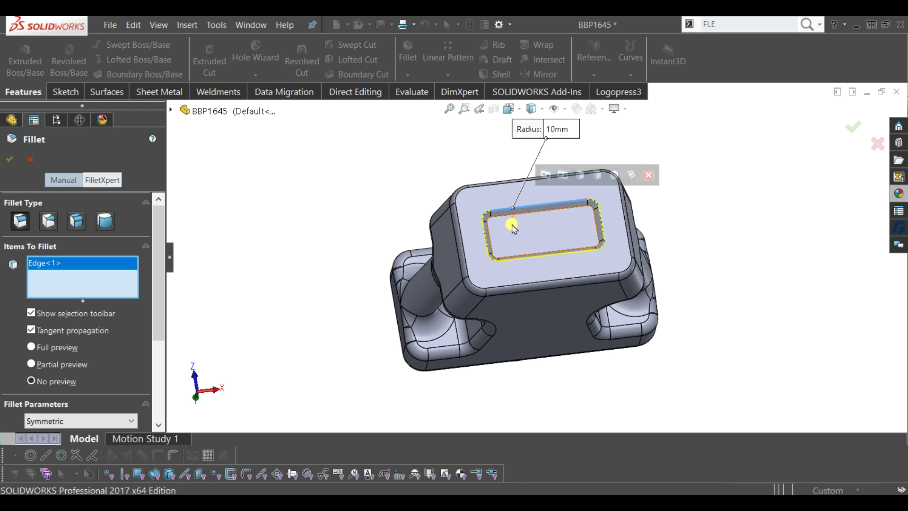
{"action": "left_click", "coordinate": [514, 228]}
{"action": "left_click_drag", "start_coordinate": [159, 309], "coordinate": [158, 359]}
{"action": "left_click", "coordinate": [87, 352]}
{"action": "type", "text": "4"}
{"action": "key", "text": "Return"}
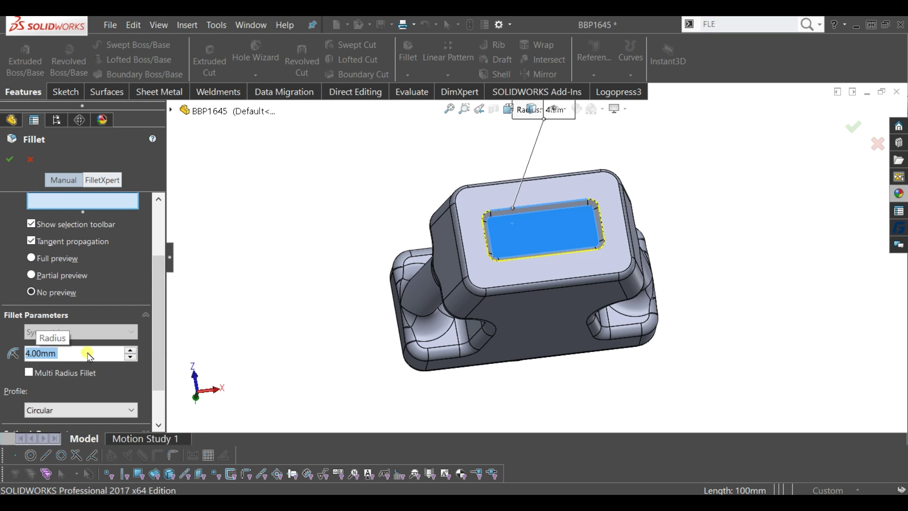
{"action": "left_click", "coordinate": [17, 169]}
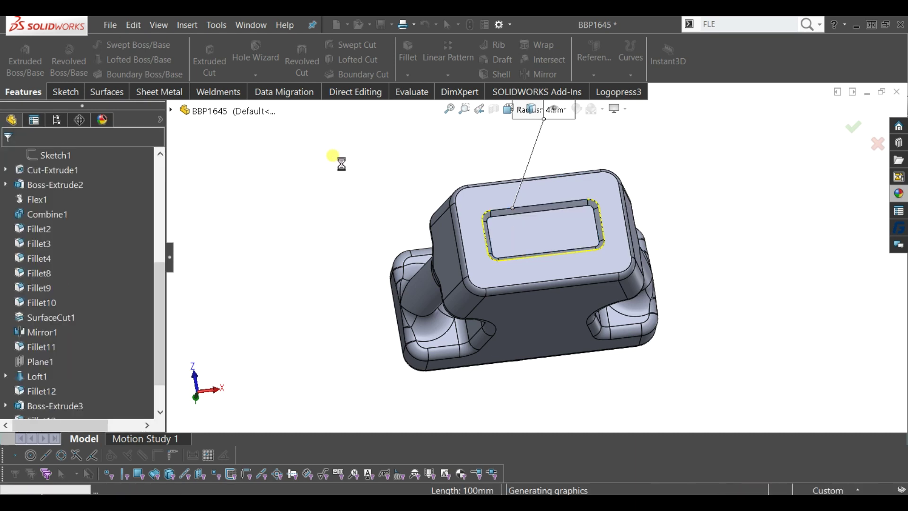
{"action": "mouse_move", "coordinate": [344, 173]}
{"action": "middle_mouse_down"}
{"action": "mouse_move", "coordinate": [583, 227]}
{"action": "mouse_move", "coordinate": [596, 292]}
{"action": "mouse_move", "coordinate": [585, 281]}
{"action": "mouse_move", "coordinate": [582, 325]}
{"action": "mouse_move", "coordinate": [523, 257]}
{"action": "mouse_move", "coordinate": [551, 377]}
{"action": "mouse_move", "coordinate": [554, 260]}
{"action": "mouse_move", "coordinate": [543, 260]}
{"action": "mouse_move", "coordinate": [540, 282]}
{"action": "mouse_move", "coordinate": [545, 265]}
{"action": "middle_mouse_up"}
{"action": "scroll", "coordinate": [545, 301], "scroll_direction": "down", "scroll_amount": 3}
{"action": "middle_click_drag", "start_coordinate": [541, 247], "coordinate": [536, 259]}
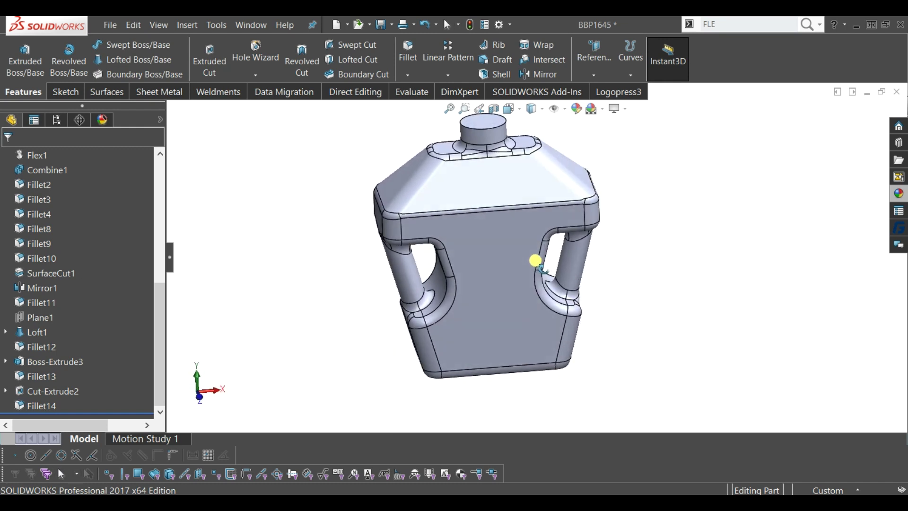
- Start a sketch on the front face with a vertical centerline from the origin up through the neck
{"action": "left_click", "coordinate": [506, 340]}
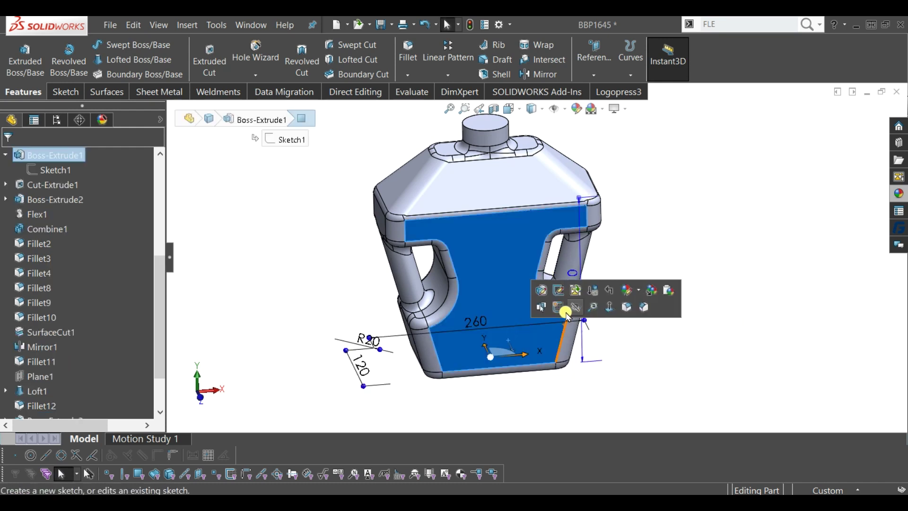
{"action": "left_click", "coordinate": [559, 307]}
{"action": "left_click", "coordinate": [745, 281]}
{"action": "left_click", "coordinate": [116, 46]}
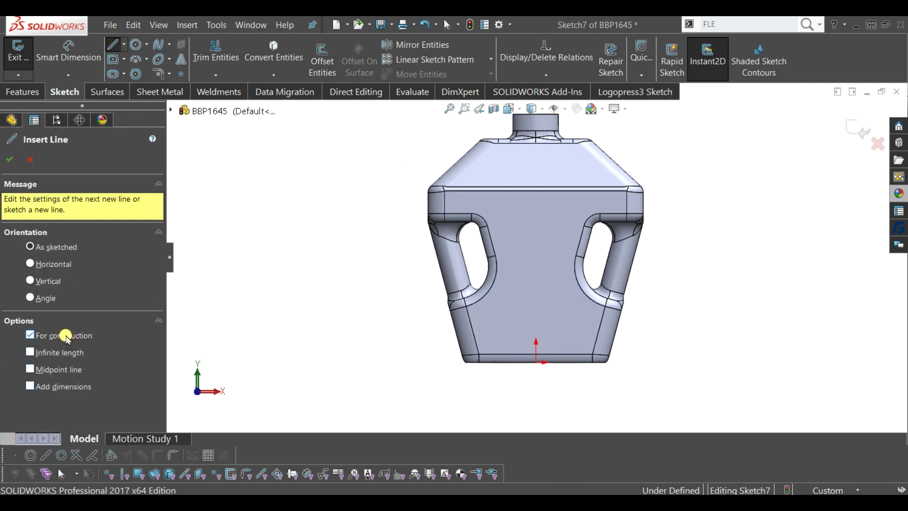
{"action": "left_click", "coordinate": [536, 363]}
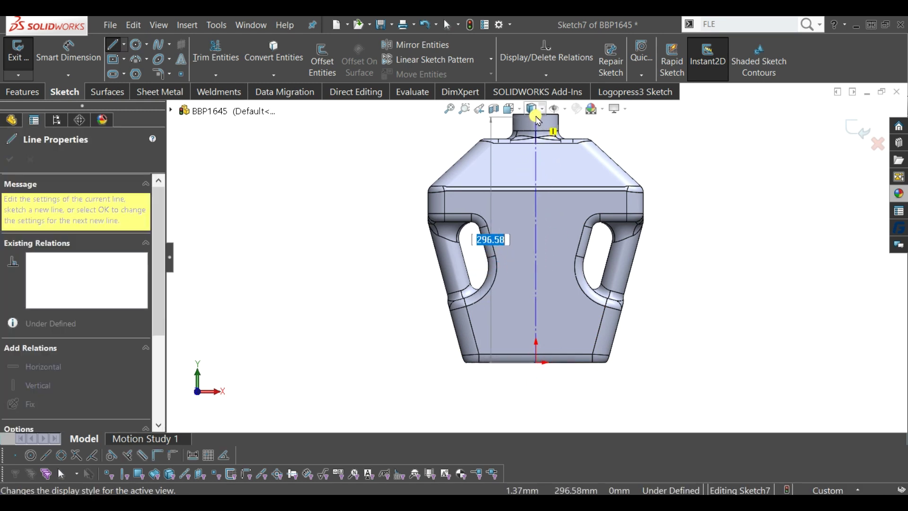
{"action": "scroll", "coordinate": [541, 142], "scroll_direction": "down", "scroll_amount": 2}
{"action": "left_click", "coordinate": [537, 152]}
{"action": "key", "text": "Escape"}
- Draw a horizontal midpoint line centred on the centerline between the handle openings
{"action": "key", "text": "f"}
{"action": "scroll", "coordinate": [543, 308], "scroll_direction": "down", "scroll_amount": 2}
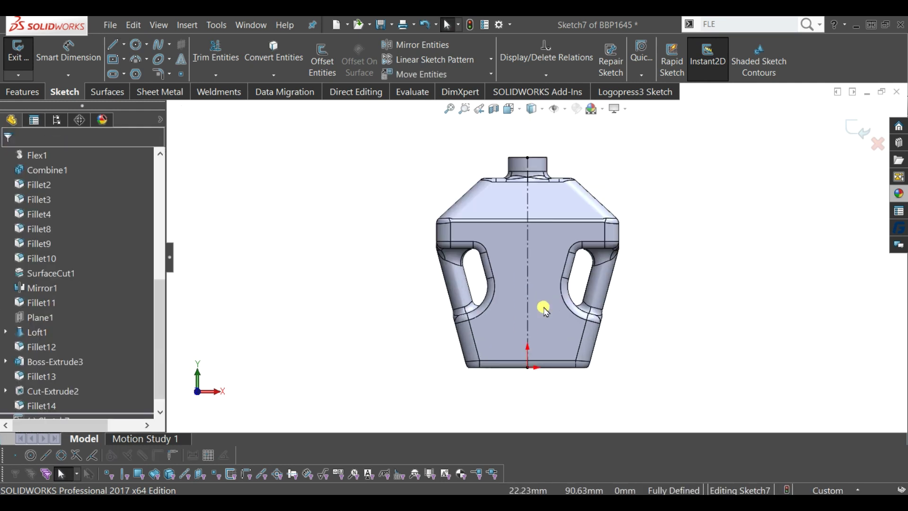
{"action": "key", "text": "l"}
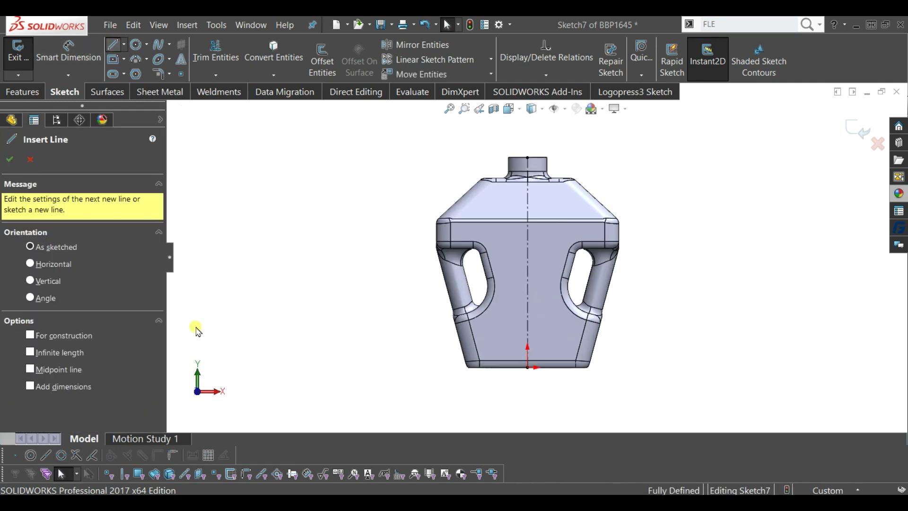
{"action": "left_click", "coordinate": [66, 369]}
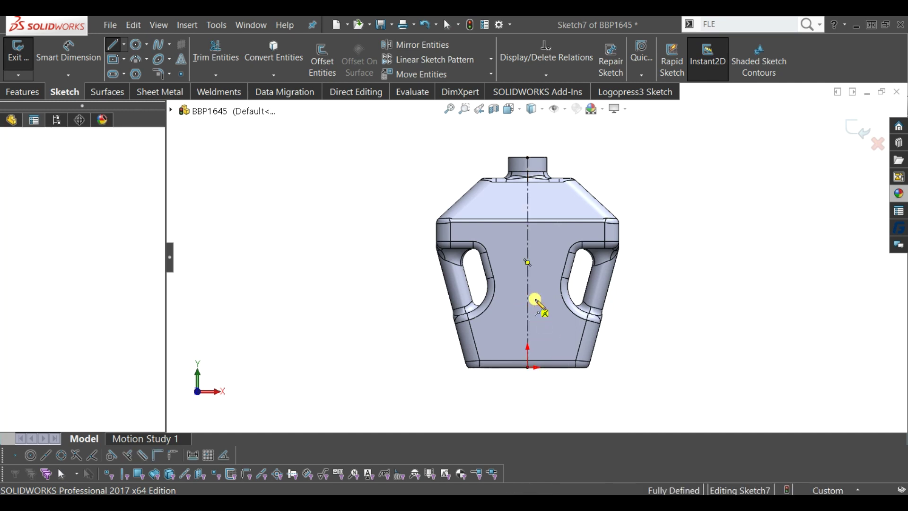
{"action": "left_click", "coordinate": [551, 300]}
{"action": "left_click", "coordinate": [577, 299]}
{"action": "key", "text": "Escape"}
- Dimension the horizontal line 105 mm above the bottle's bottom edge
{"action": "left_click", "coordinate": [60, 53]}
{"action": "scroll", "coordinate": [530, 383], "scroll_direction": "down", "scroll_amount": 1}
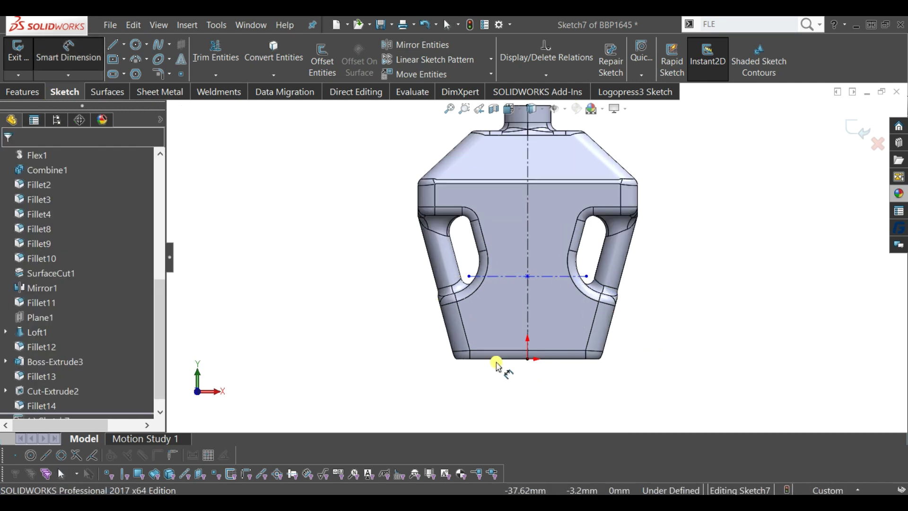
{"action": "left_click", "coordinate": [505, 277]}
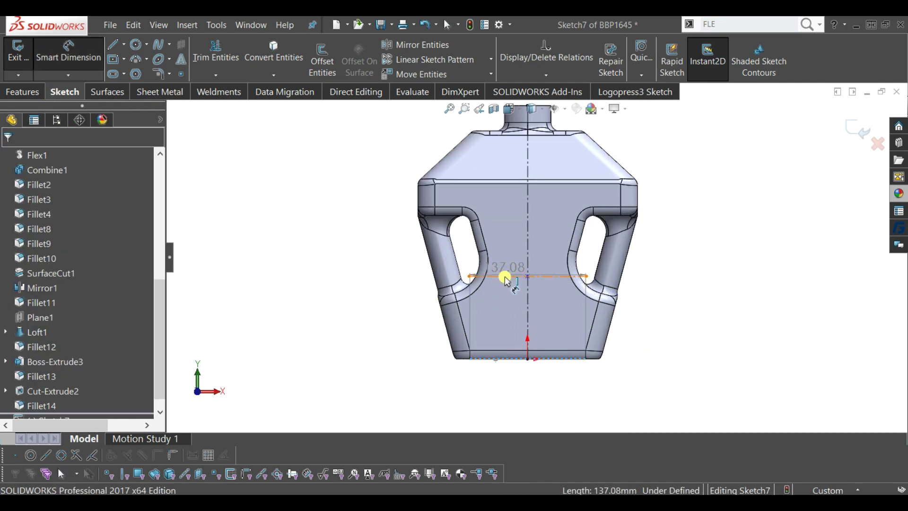
{"action": "left_click", "coordinate": [473, 359]}
{"action": "left_click", "coordinate": [382, 308]}
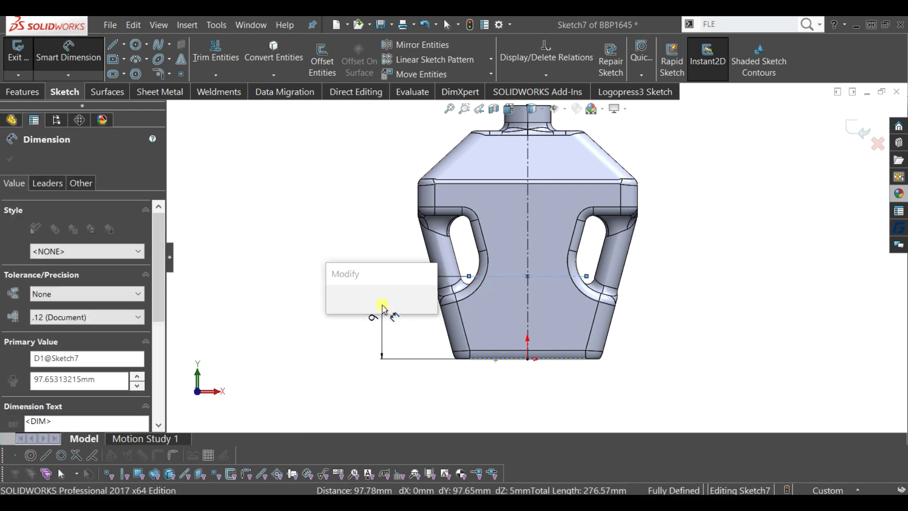
{"action": "type", "text": "105"}
{"action": "key", "text": "Return"}
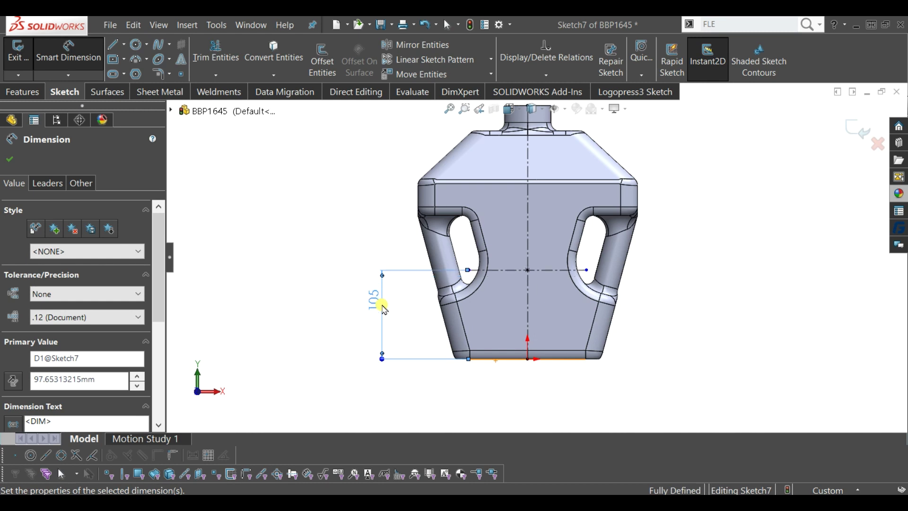
{"action": "left_click", "coordinate": [284, 251]}
{"action": "left_click", "coordinate": [112, 47]}
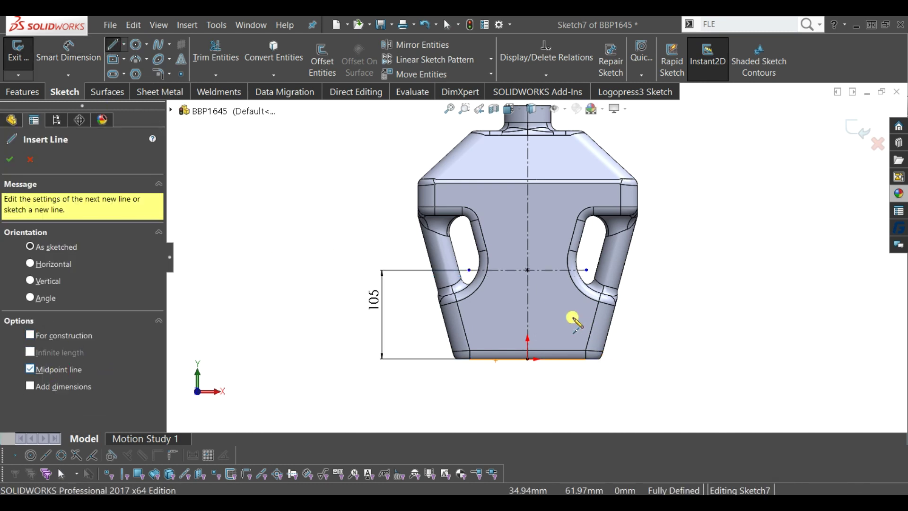
- Draw a slanted midpoint line from the sketch centre down to the right
{"action": "left_click", "coordinate": [527, 270]}
{"action": "left_click", "coordinate": [564, 333]}
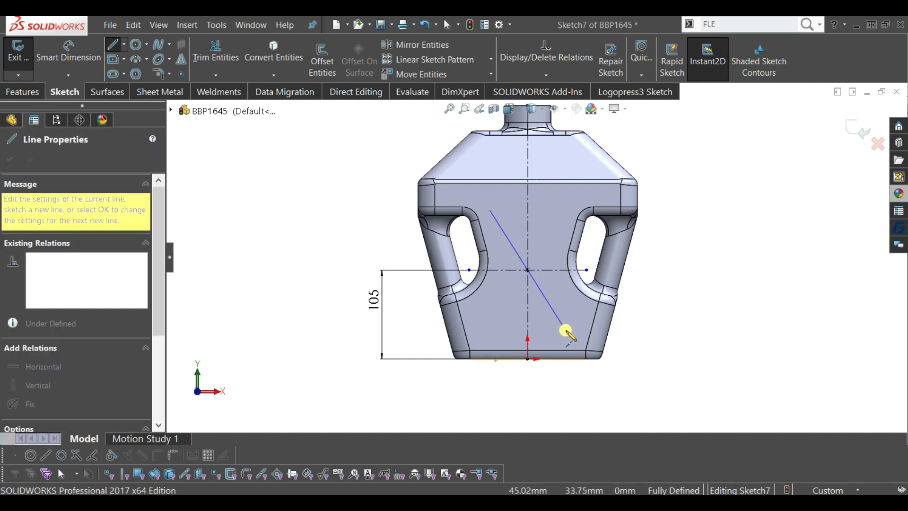
{"action": "key", "text": "Escape"}
{"action": "key", "text": "Escape"}
{"action": "left_click", "coordinate": [112, 47]}
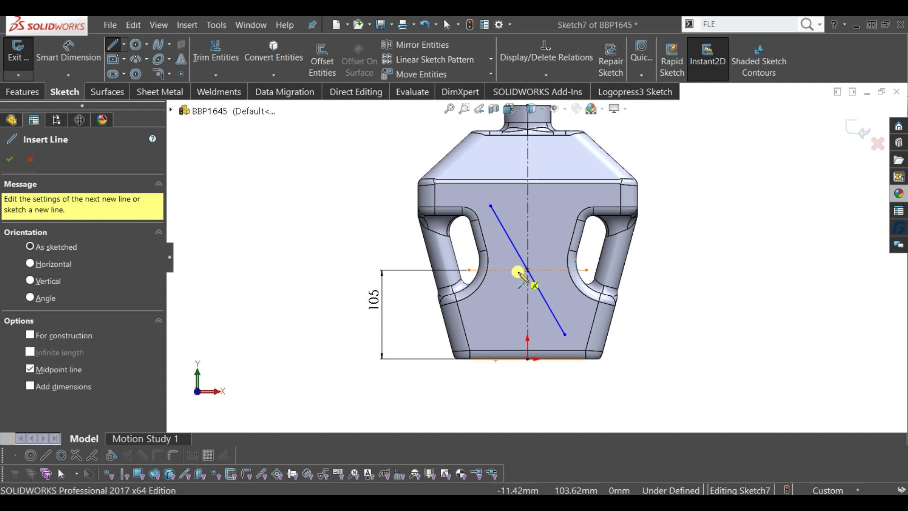
- Dimension the slanted line at 30° from the vertical centreline
{"action": "key", "text": "Escape"}
{"action": "key", "text": "d"}
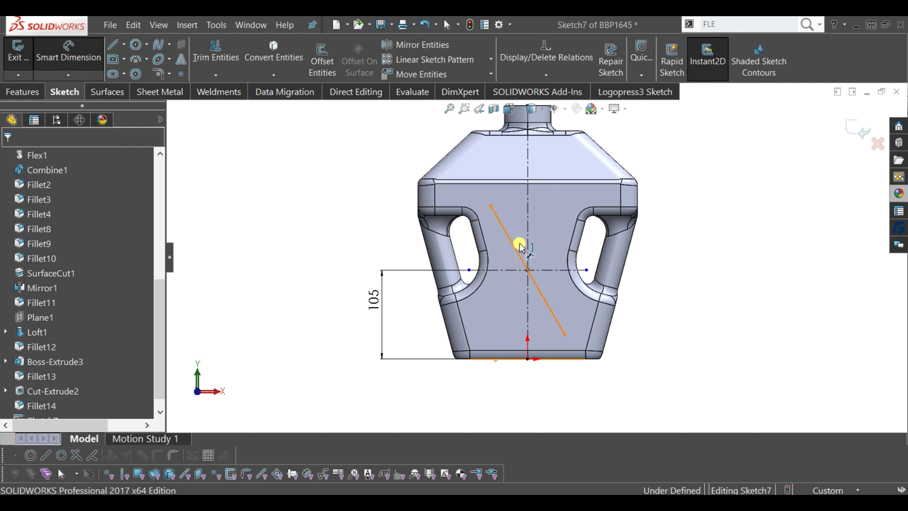
{"action": "left_click", "coordinate": [530, 232]}
{"action": "left_click", "coordinate": [526, 214]}
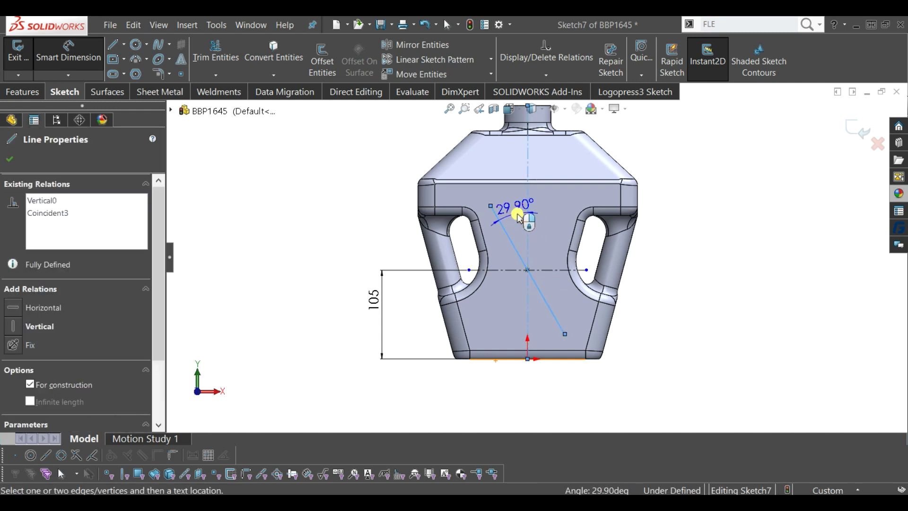
{"action": "left_click", "coordinate": [488, 219]}
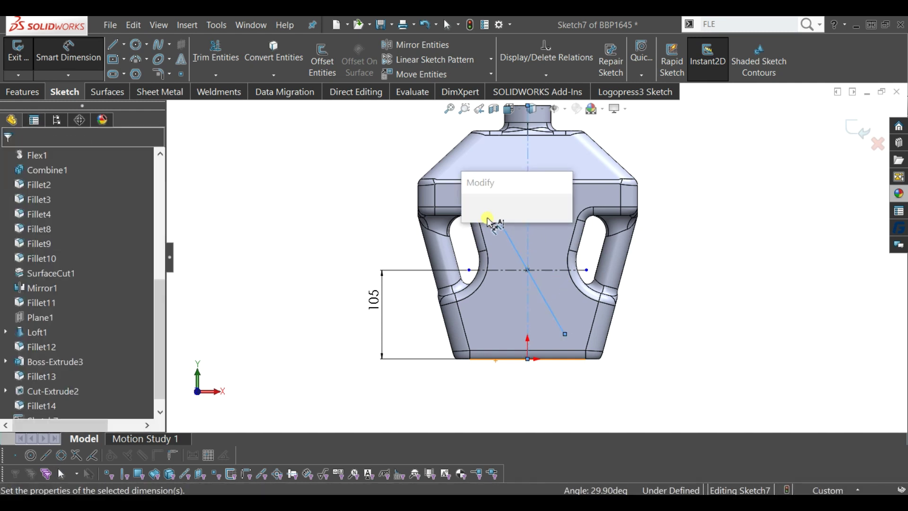
{"action": "type", "text": "3"}
{"action": "key", "text": "Return"}
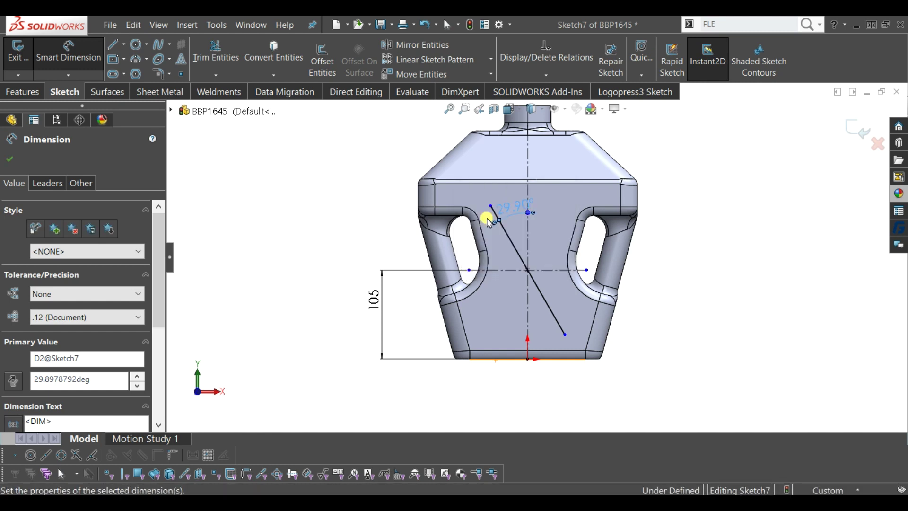
{"action": "left_click", "coordinate": [274, 186]}
{"action": "scroll", "coordinate": [553, 291], "scroll_direction": "down", "scroll_amount": 2}
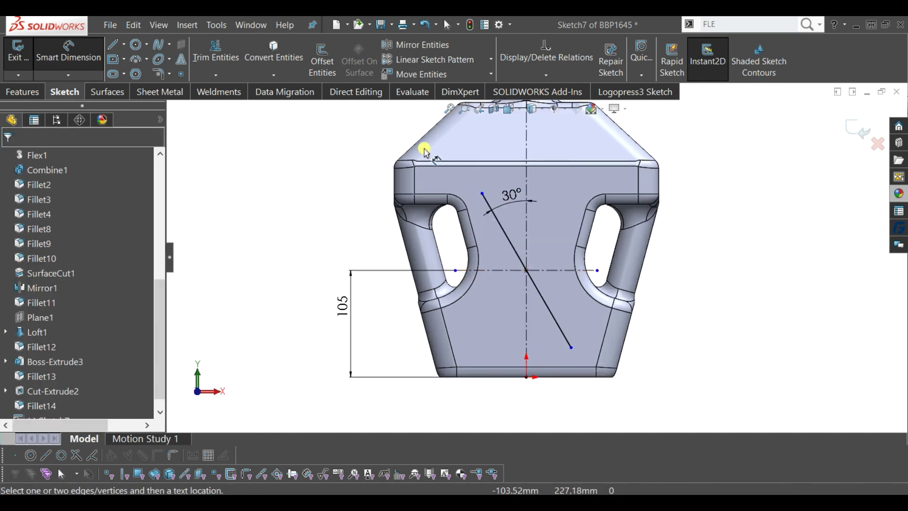
{"action": "key", "text": "Escape"}
- Dimension the slanted line's lower end 30 mm above the bottle's base
{"action": "left_click", "coordinate": [82, 59]}
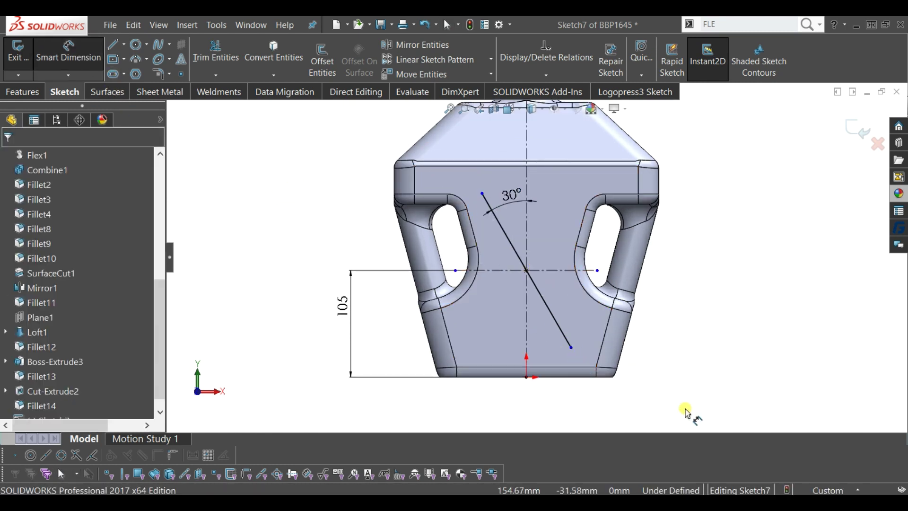
{"action": "left_click", "coordinate": [567, 378]}
{"action": "left_click", "coordinate": [572, 347]}
{"action": "left_click", "coordinate": [641, 367]}
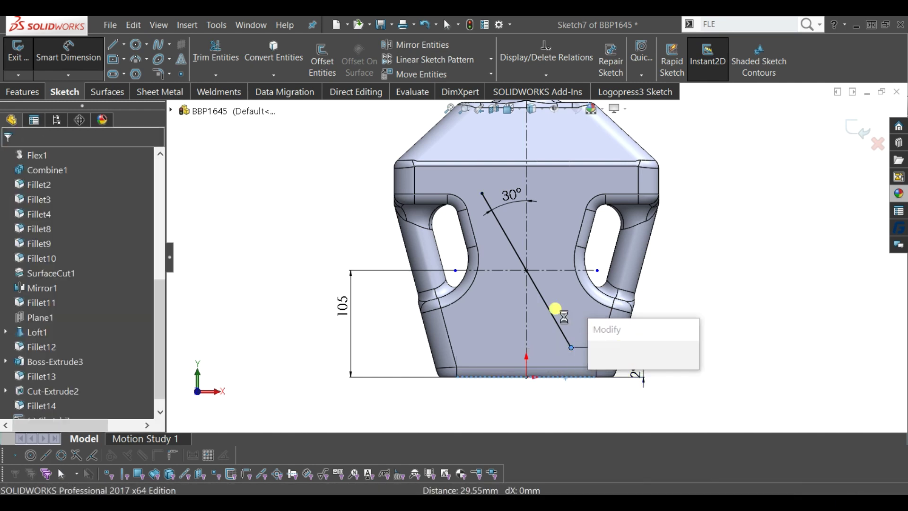
{"action": "type", "text": "25.00mm"}
{"action": "type", "text": "30"}
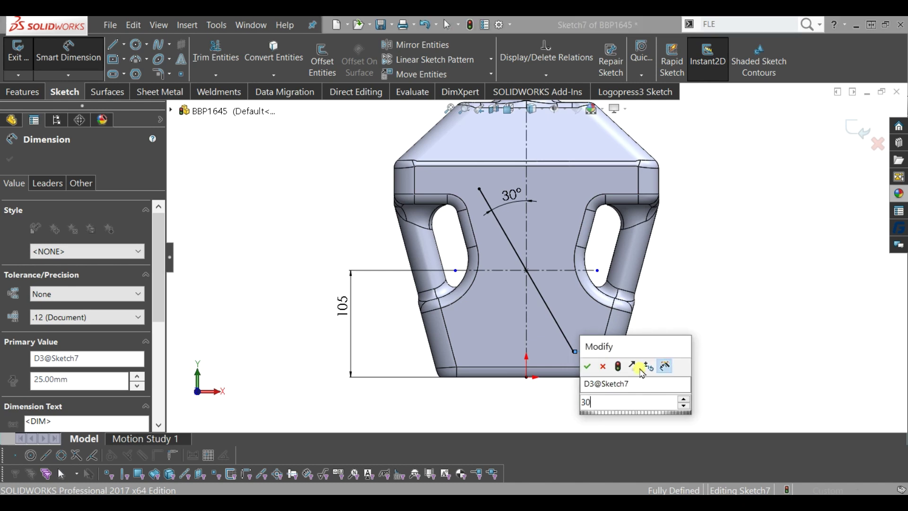
{"action": "key", "text": "Return"}
{"action": "type", "text": "30"}
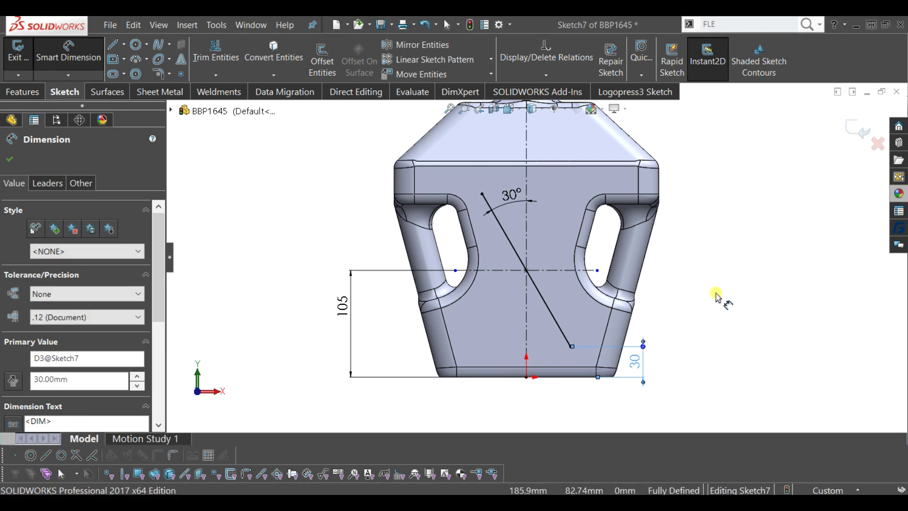
{"action": "key", "text": "Return"}
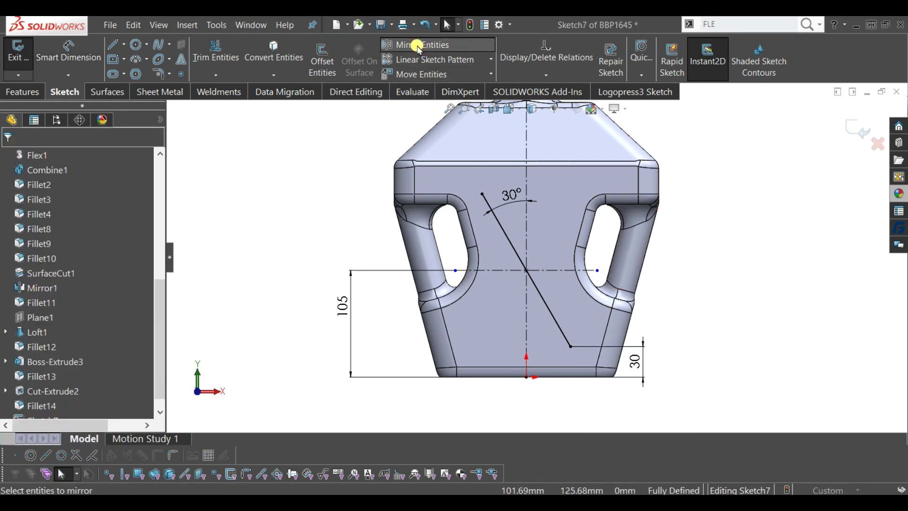
{"action": "left_click", "coordinate": [416, 43]}
- Mirror the slanted line about the vertical centreline into an X and exit Sketch7
{"action": "left_click", "coordinate": [552, 320]}
{"action": "left_click", "coordinate": [127, 331]}
{"action": "left_click", "coordinate": [527, 333]}
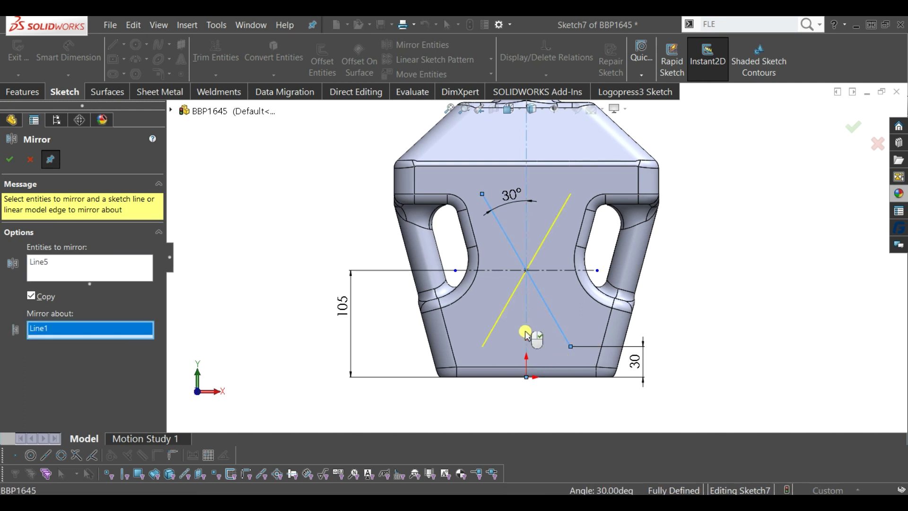
{"action": "right_click", "coordinate": [528, 334]}
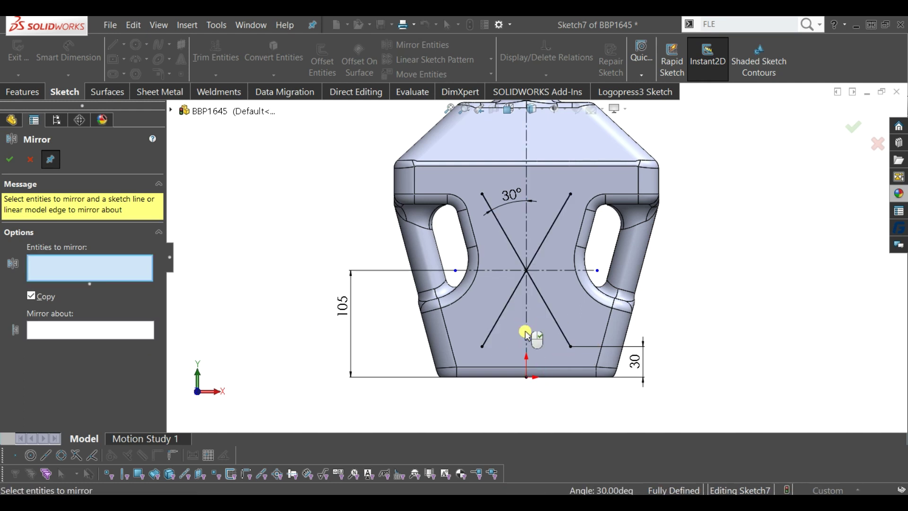
{"action": "left_click", "coordinate": [10, 165]}
{"action": "key", "text": "z"}
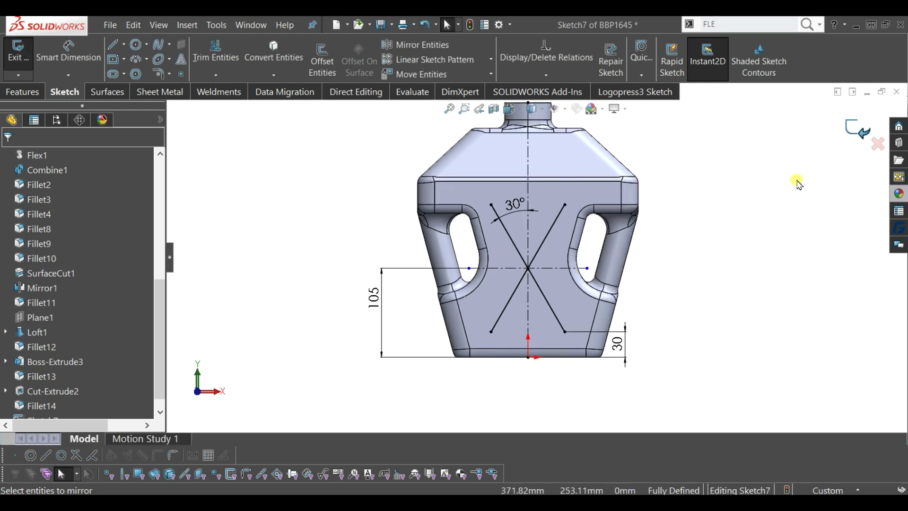
{"action": "key", "text": "ctrl+b"}
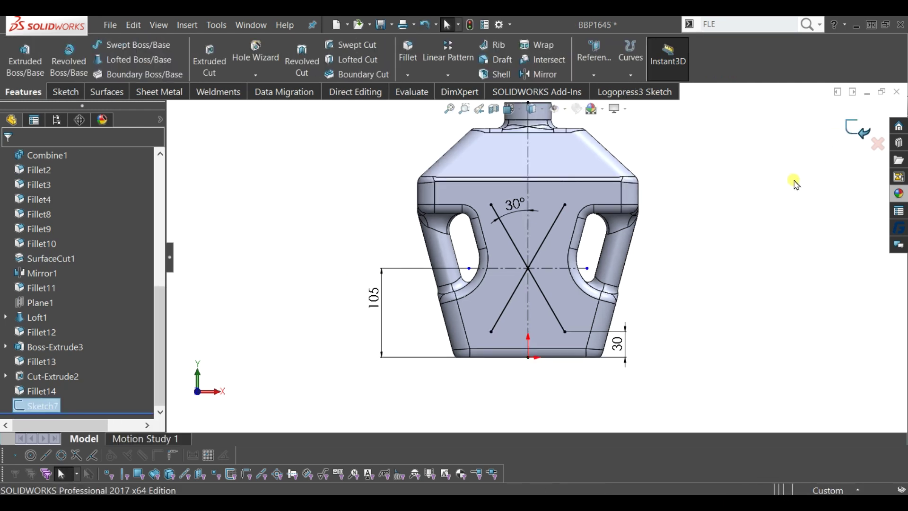
- Set up an extruded cut from both diagonal lines as a 20 mm mid-plane thin feature
{"action": "left_click", "coordinate": [777, 269]}
{"action": "middle_click_drag", "start_coordinate": [720, 216], "coordinate": [704, 225]}
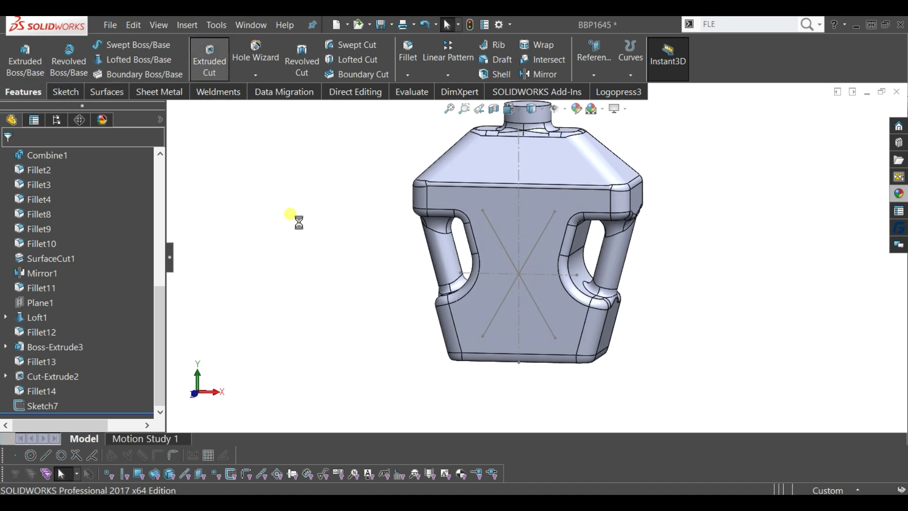
{"action": "left_click", "coordinate": [527, 299]}
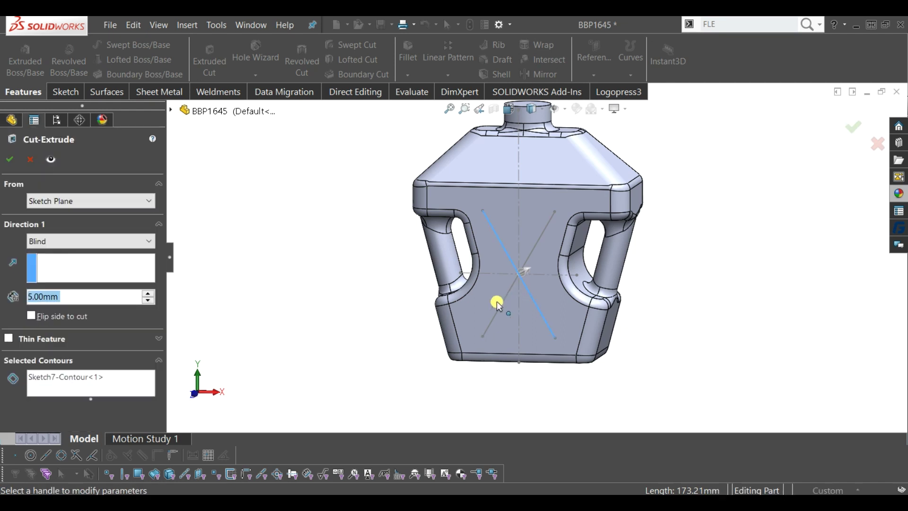
{"action": "left_click", "coordinate": [125, 385]}
{"action": "left_click", "coordinate": [497, 310]}
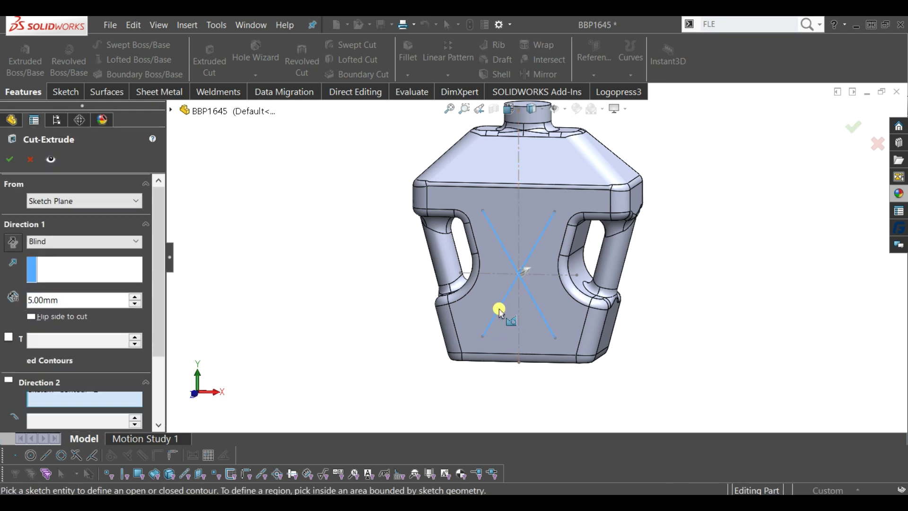
{"action": "left_click_drag", "start_coordinate": [156, 328], "coordinate": [158, 368]}
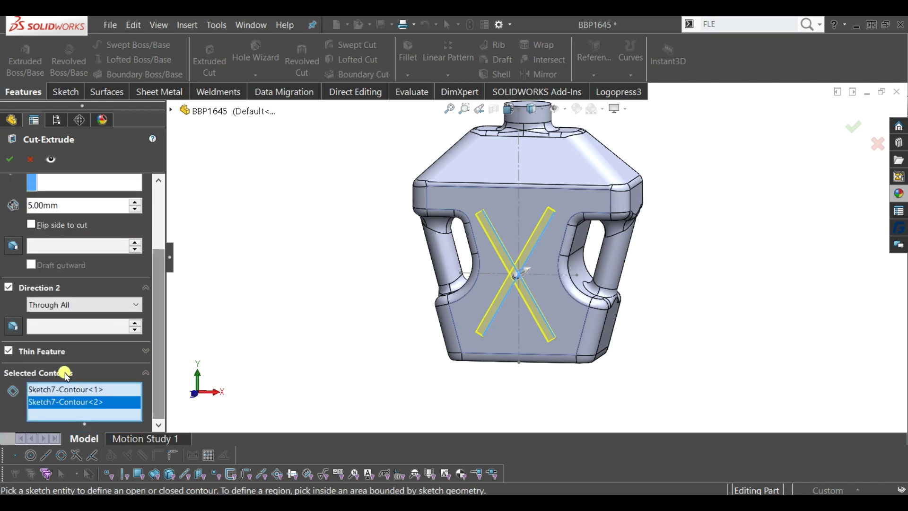
{"action": "left_click", "coordinate": [147, 351]}
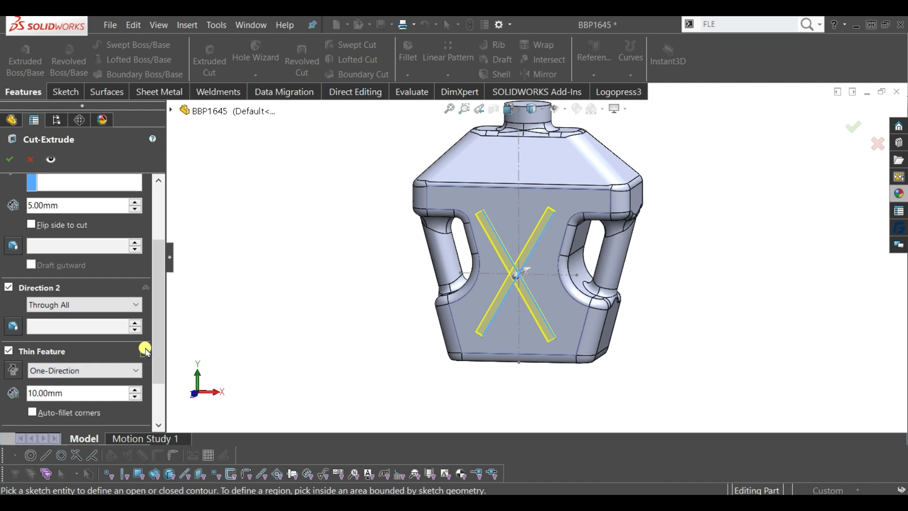
{"action": "left_click_drag", "start_coordinate": [162, 339], "coordinate": [161, 364]}
{"action": "left_click", "coordinate": [85, 309]}
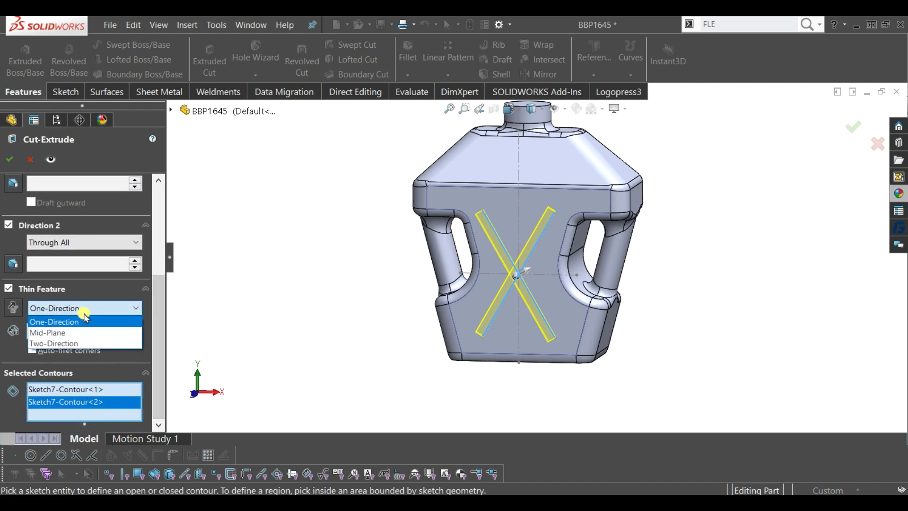
{"action": "left_click", "coordinate": [56, 329]}
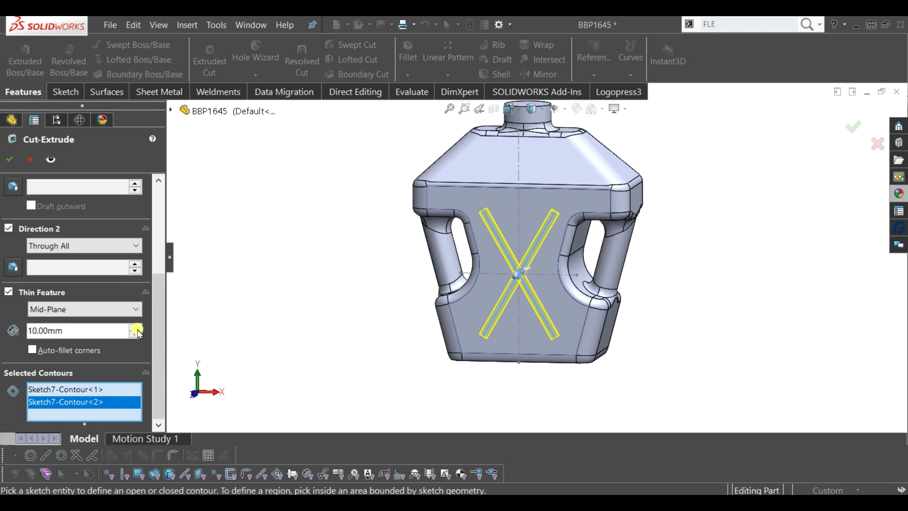
{"action": "type", "text": "20"}
{"action": "key", "text": "Return"}
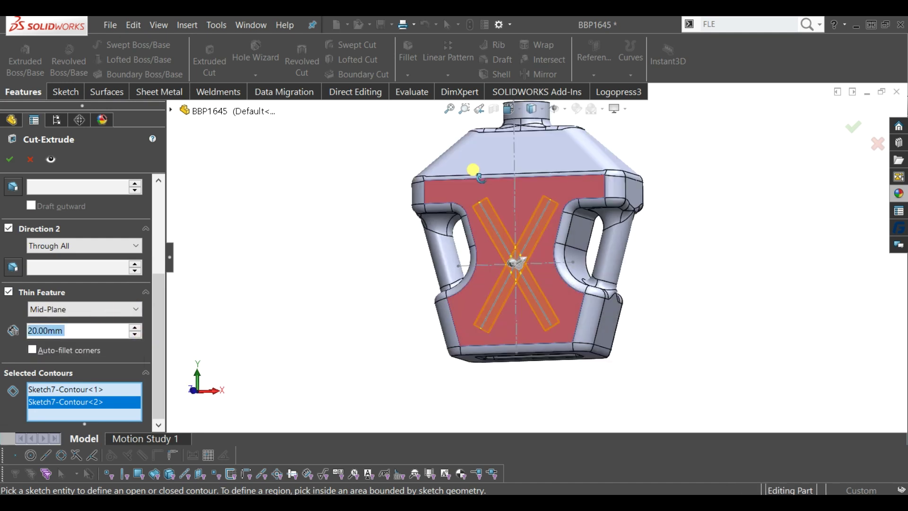
- Turn off Direction 2, add a 45° draft, set 3 mm depth and confirm the groove
{"action": "middle_click_drag", "start_coordinate": [473, 178], "coordinate": [491, 168]}
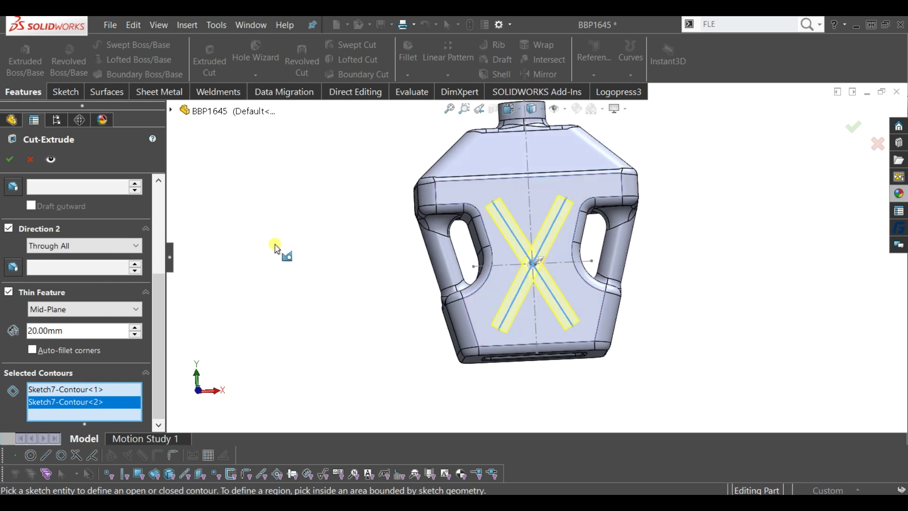
{"action": "left_click_drag", "start_coordinate": [159, 331], "coordinate": [174, 240]}
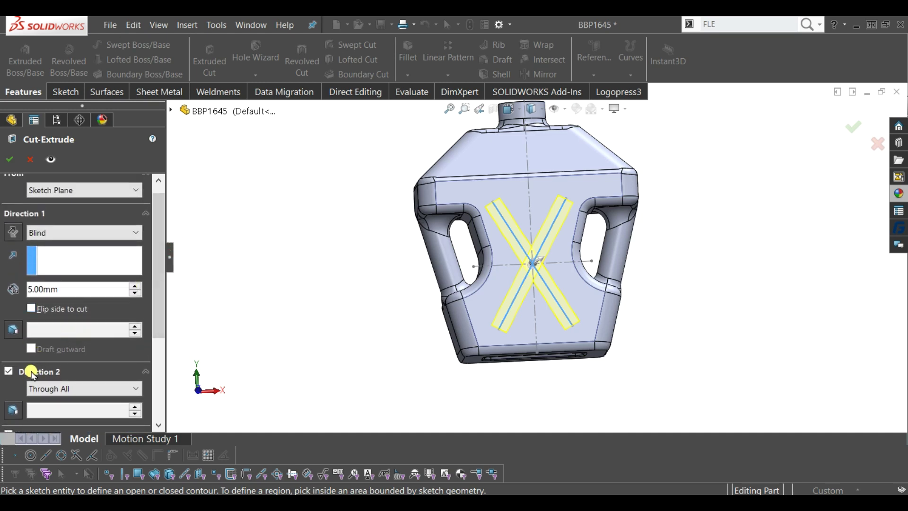
{"action": "left_click", "coordinate": [31, 372]}
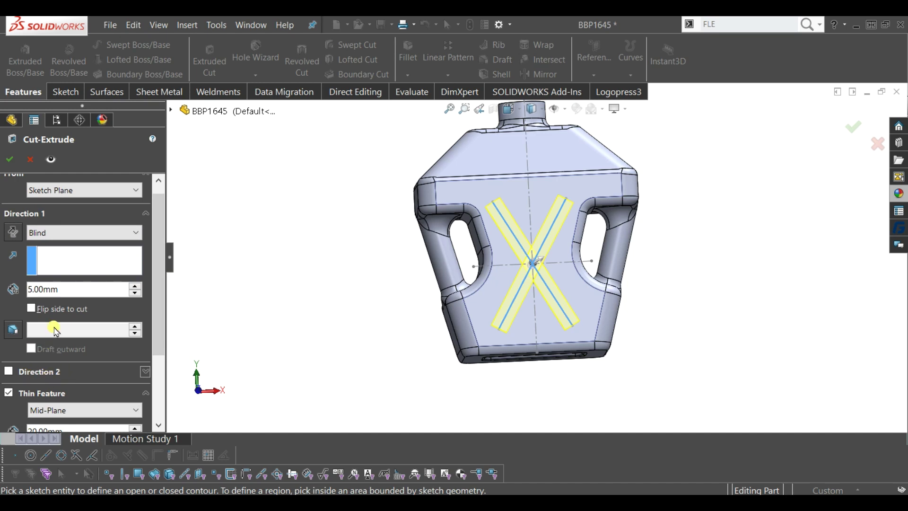
{"action": "left_click", "coordinate": [22, 331]}
{"action": "mouse_move", "coordinate": [487, 341]}
{"action": "middle_mouse_down"}
{"action": "mouse_move", "coordinate": [490, 264]}
{"action": "mouse_move", "coordinate": [491, 283]}
{"action": "middle_mouse_up"}
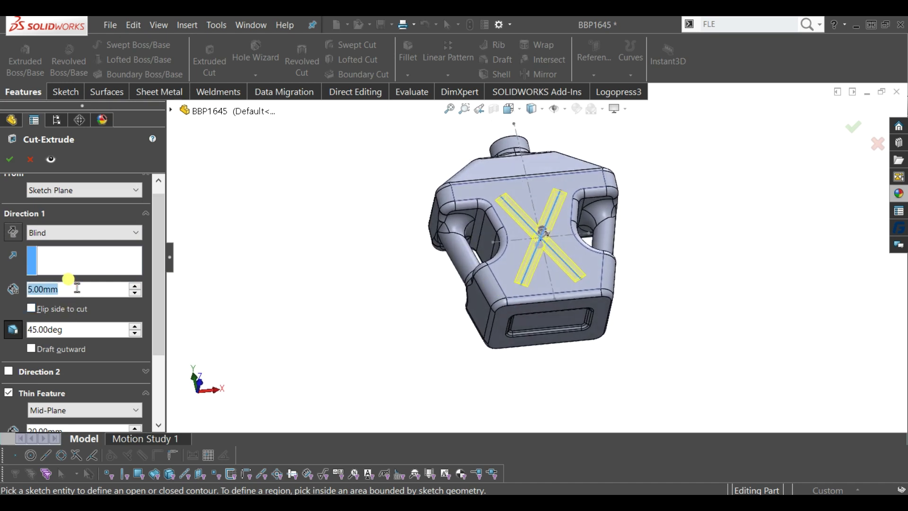
{"action": "type", "text": "3"}
{"action": "key", "text": "Return"}
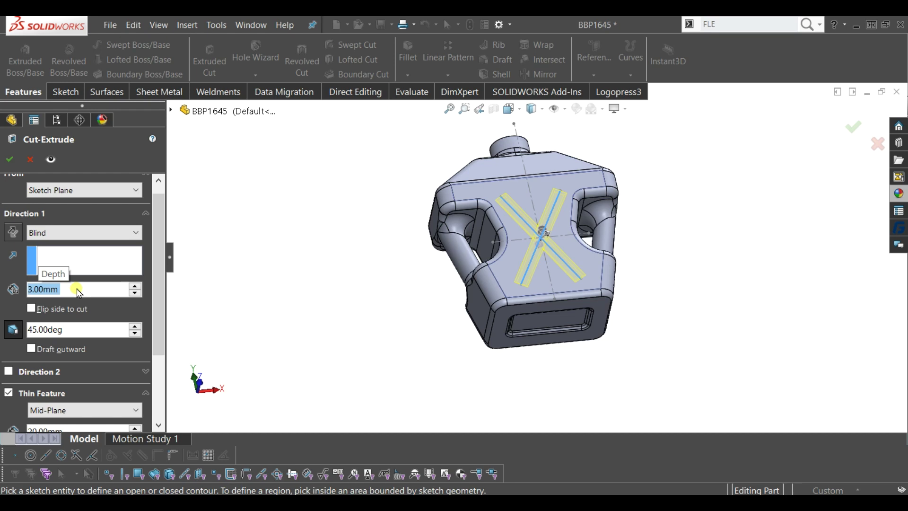
{"action": "left_click", "coordinate": [10, 165]}
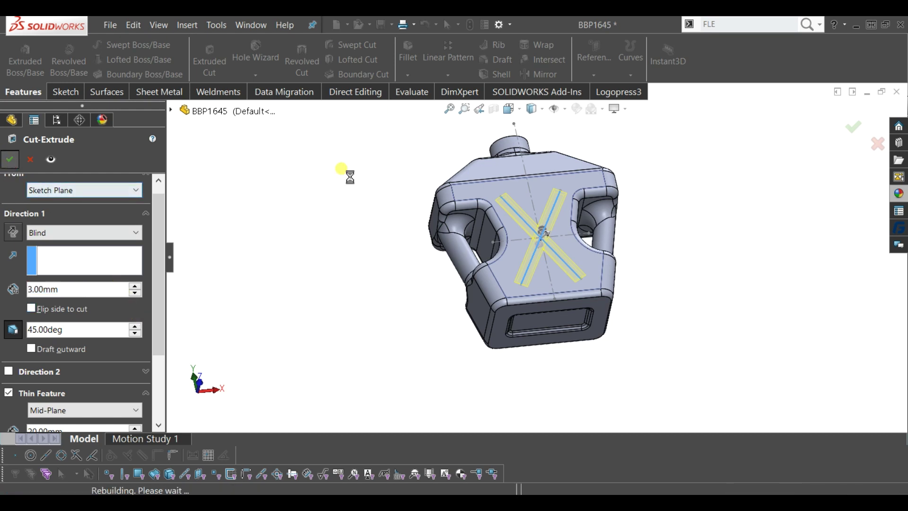
{"action": "scroll", "coordinate": [557, 264], "scroll_direction": "down", "scroll_amount": 3}
{"action": "mouse_move", "coordinate": [557, 263]}
{"action": "middle_mouse_down"}
{"action": "mouse_move", "coordinate": [547, 280]}
{"action": "mouse_move", "coordinate": [544, 259]}
{"action": "middle_mouse_up"}
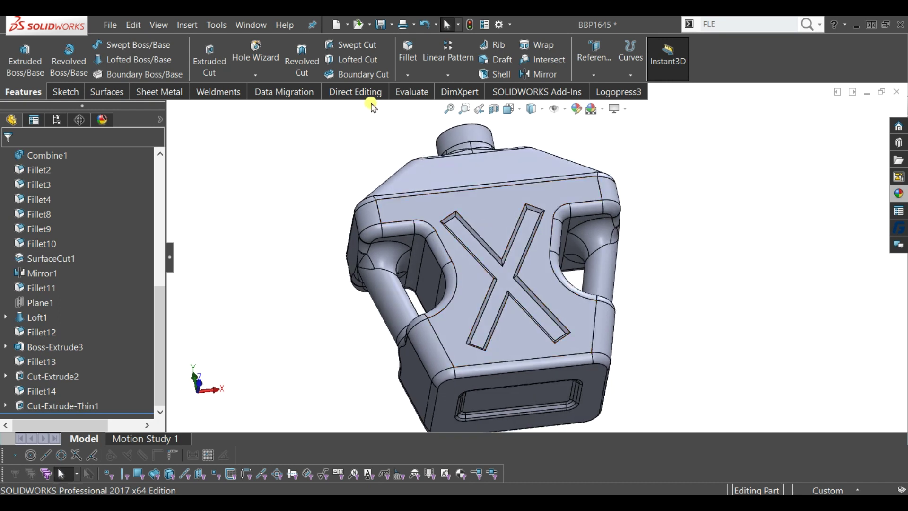
{"action": "left_click", "coordinate": [406, 56]}
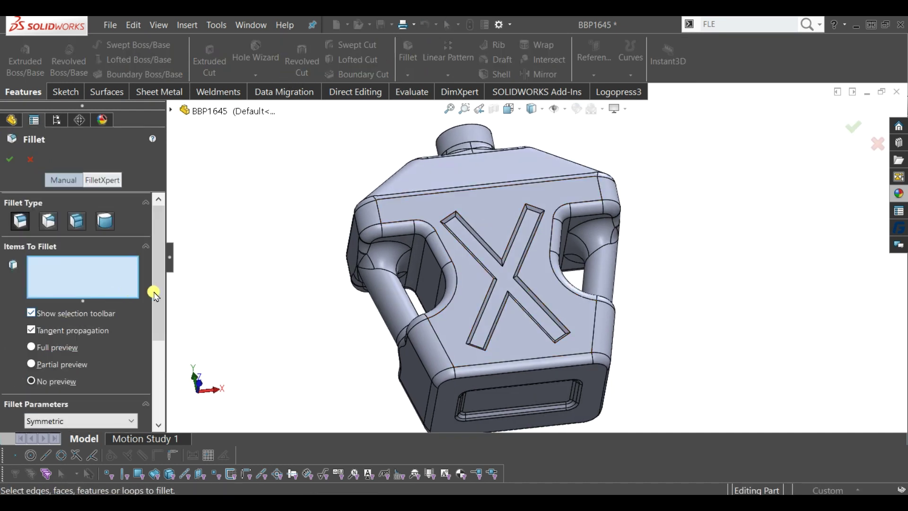
- Fillet the X groove's connected outline edge loop at 10 mm
{"action": "scroll", "coordinate": [154, 298], "scroll_direction": "down", "scroll_amount": 1}
{"action": "scroll", "coordinate": [151, 307], "scroll_direction": "down", "scroll_amount": 2}
{"action": "left_click", "coordinate": [90, 364]}
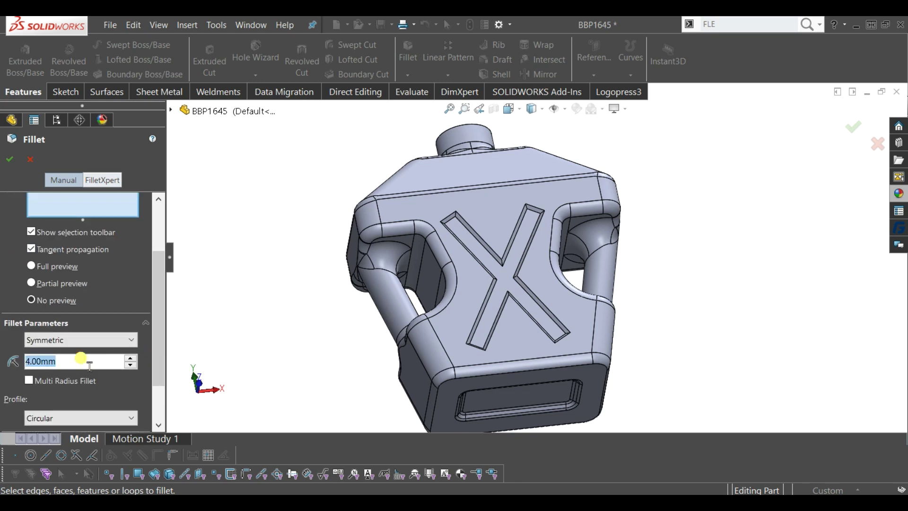
{"action": "type", "text": "10"}
{"action": "left_click", "coordinate": [78, 204]}
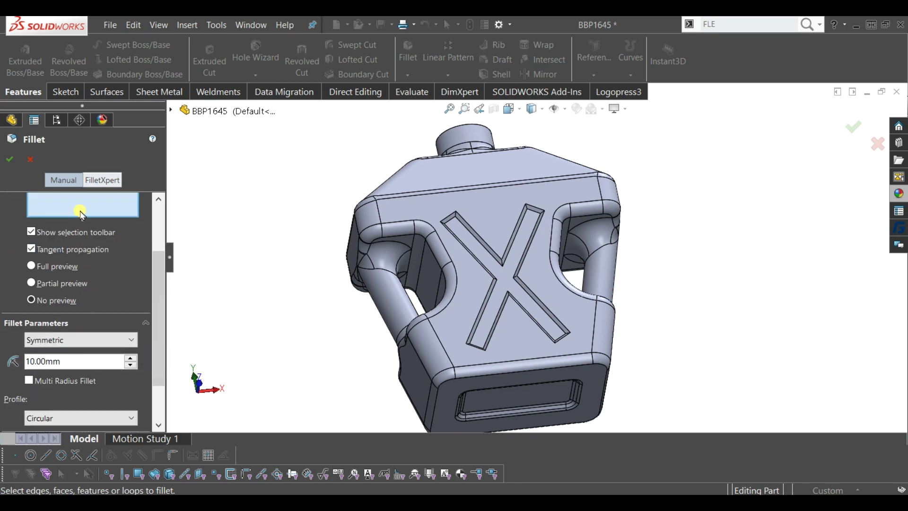
{"action": "scroll", "coordinate": [470, 219], "scroll_direction": "down", "scroll_amount": 3}
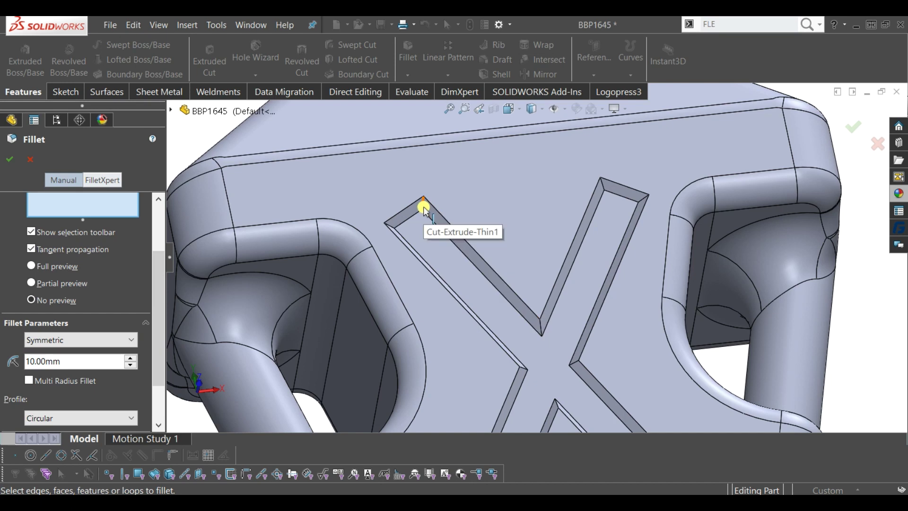
{"action": "left_click", "coordinate": [424, 207]}
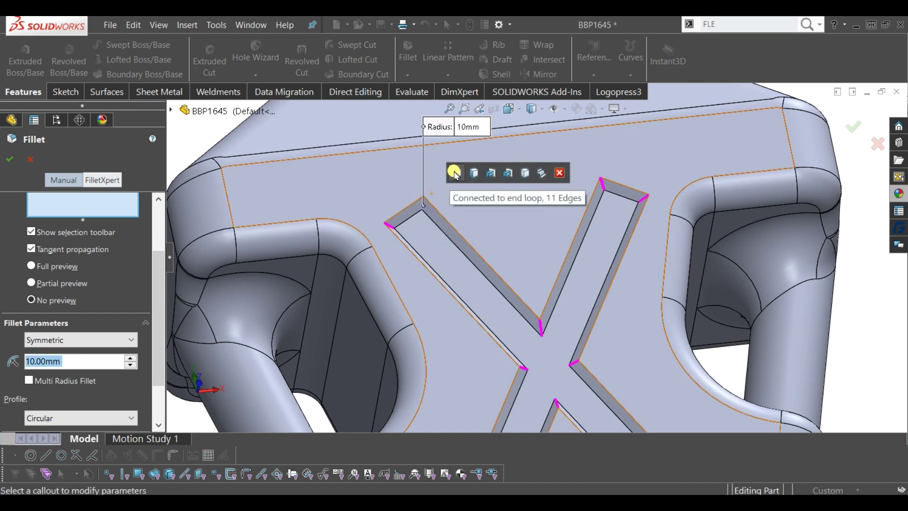
{"action": "left_click", "coordinate": [454, 172]}
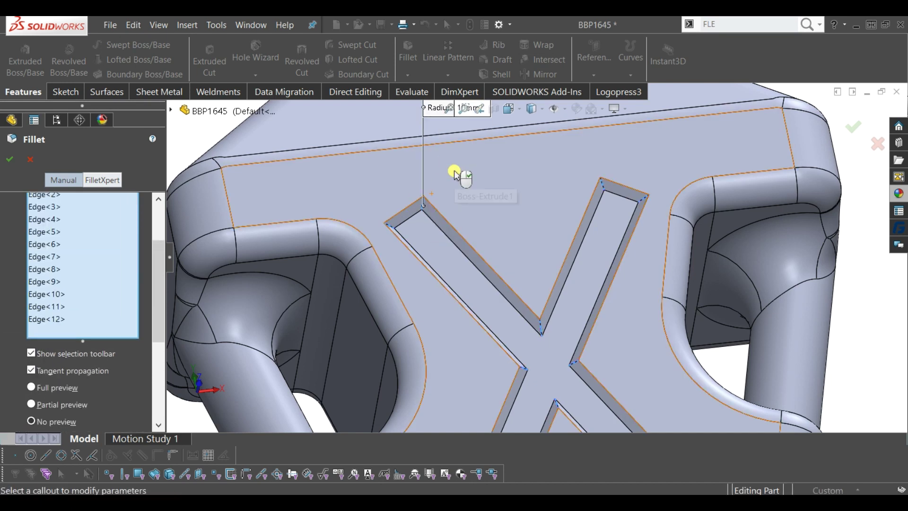
{"action": "scroll", "coordinate": [432, 251], "scroll_direction": "up", "scroll_amount": 3}
{"action": "left_click", "coordinate": [9, 158]}
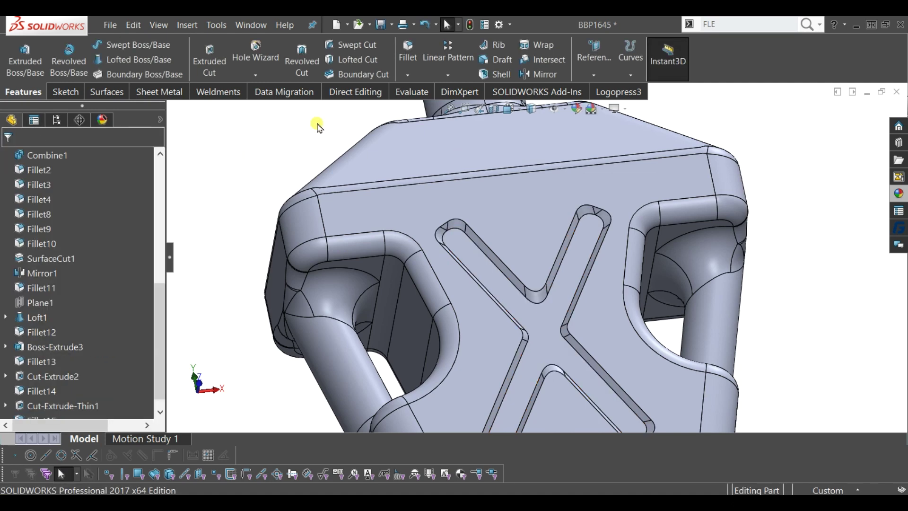
- Fillet the X groove's edge and floor face at 4 mm
{"action": "key", "text": "z"}
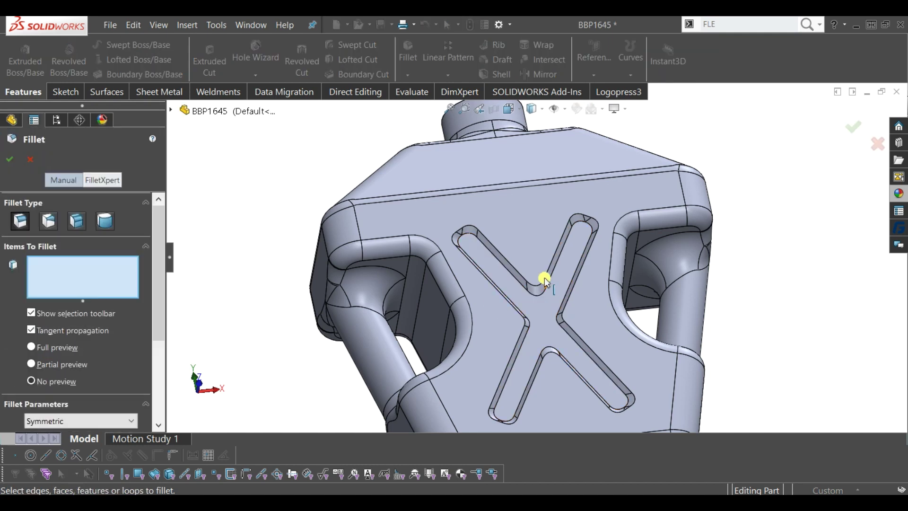
{"action": "left_click", "coordinate": [523, 280]}
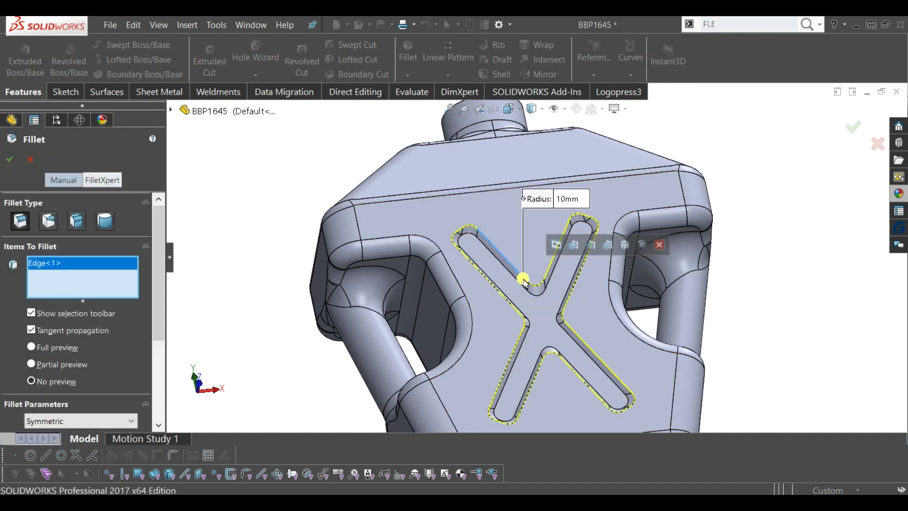
{"action": "left_click", "coordinate": [539, 320]}
{"action": "scroll", "coordinate": [146, 336], "scroll_direction": "down", "scroll_amount": 3}
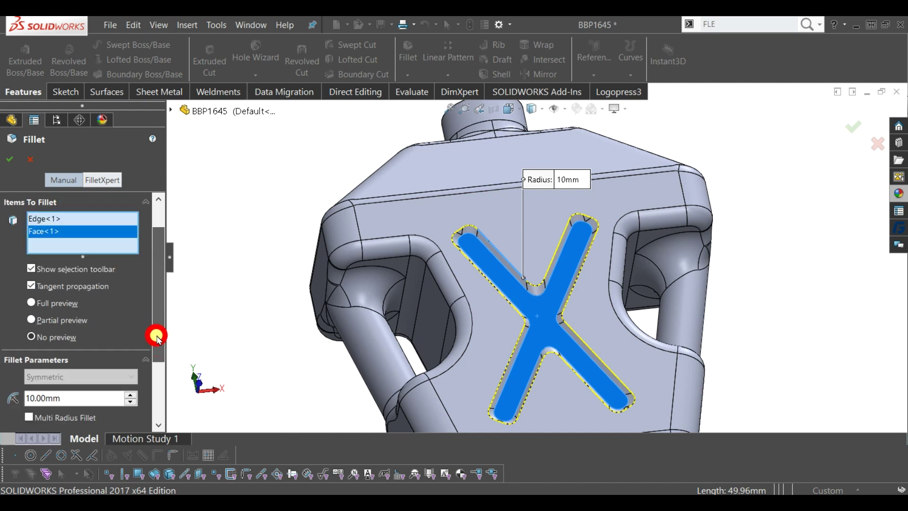
{"action": "left_click", "coordinate": [71, 376]}
{"action": "type", "text": "4"}
{"action": "key", "text": "Return"}
{"action": "left_click", "coordinate": [9, 159]}
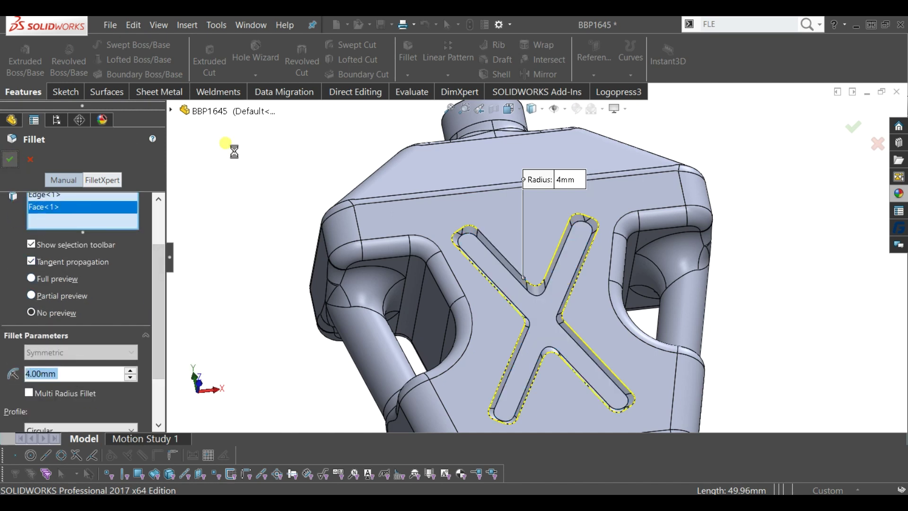
{"action": "scroll", "coordinate": [600, 314], "scroll_direction": "up", "scroll_amount": 5}
{"action": "mouse_move", "coordinate": [600, 314]}
{"action": "middle_mouse_down"}
{"action": "mouse_move", "coordinate": [588, 382]}
{"action": "mouse_move", "coordinate": [602, 361]}
{"action": "mouse_move", "coordinate": [587, 374]}
{"action": "mouse_move", "coordinate": [602, 308]}
{"action": "mouse_move", "coordinate": [590, 324]}
{"action": "mouse_move", "coordinate": [606, 323]}
{"action": "middle_mouse_up"}
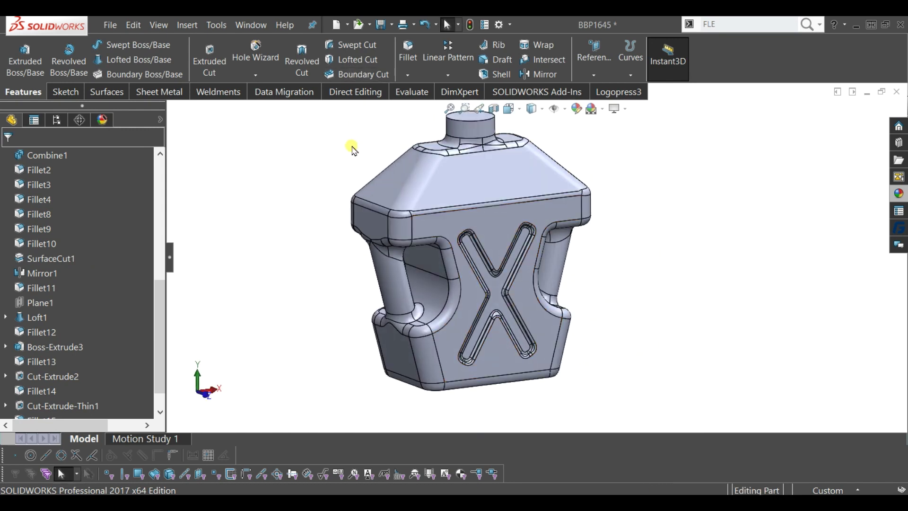
{"action": "middle_click_drag", "start_coordinate": [355, 145], "coordinate": [543, 92]}
- Mirror about the Front Plane, selecting Cut-Extrude-Thin1, Fillet16 and Fillet15 as features
{"action": "left_click", "coordinate": [542, 74]}
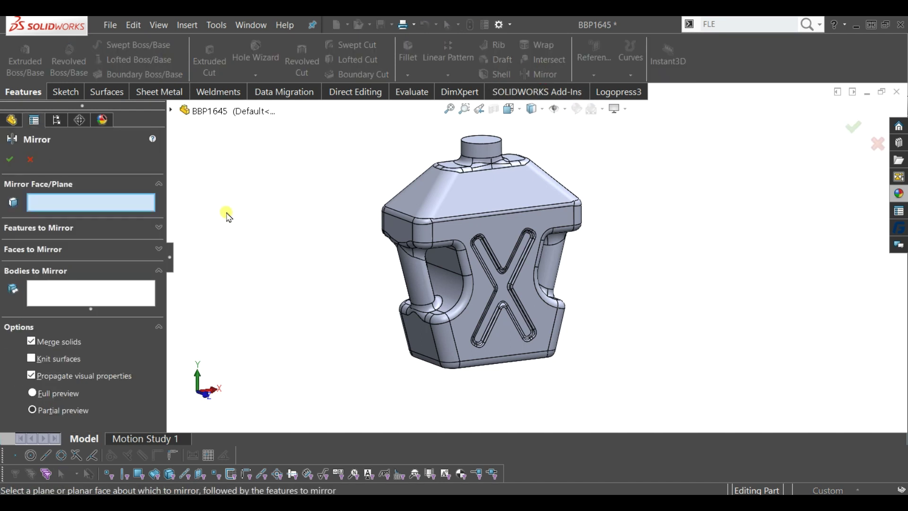
{"action": "left_click", "coordinate": [174, 112]}
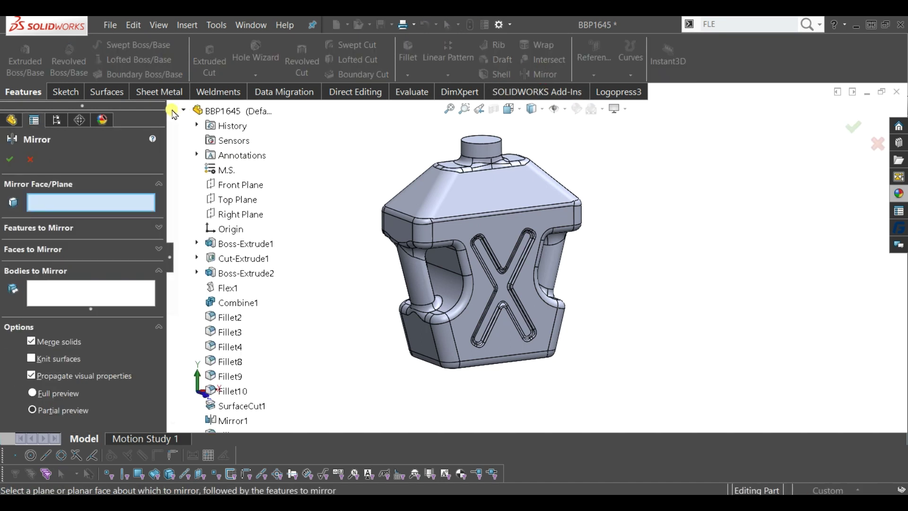
{"action": "left_click", "coordinate": [230, 183]}
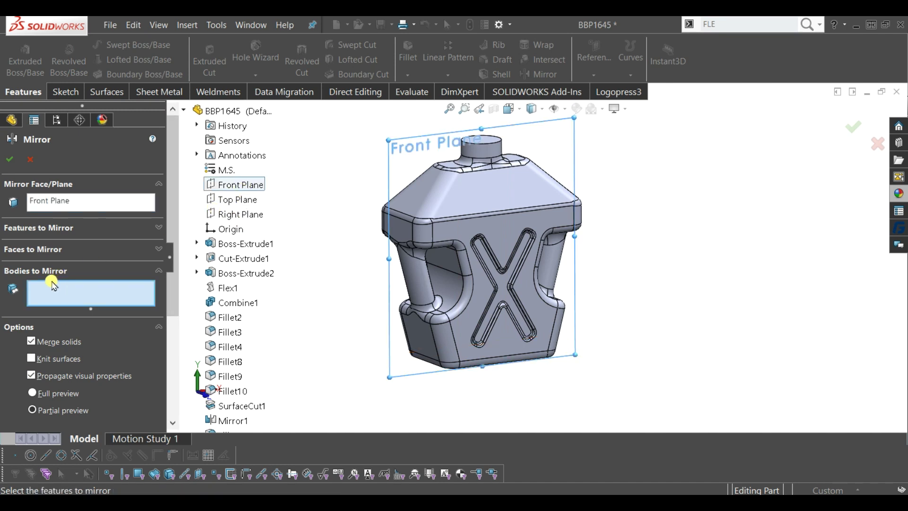
{"action": "left_click", "coordinate": [46, 229]}
{"action": "scroll", "coordinate": [511, 282], "scroll_direction": "down", "scroll_amount": 3}
{"action": "scroll", "coordinate": [510, 279], "scroll_direction": "down", "scroll_amount": 3}
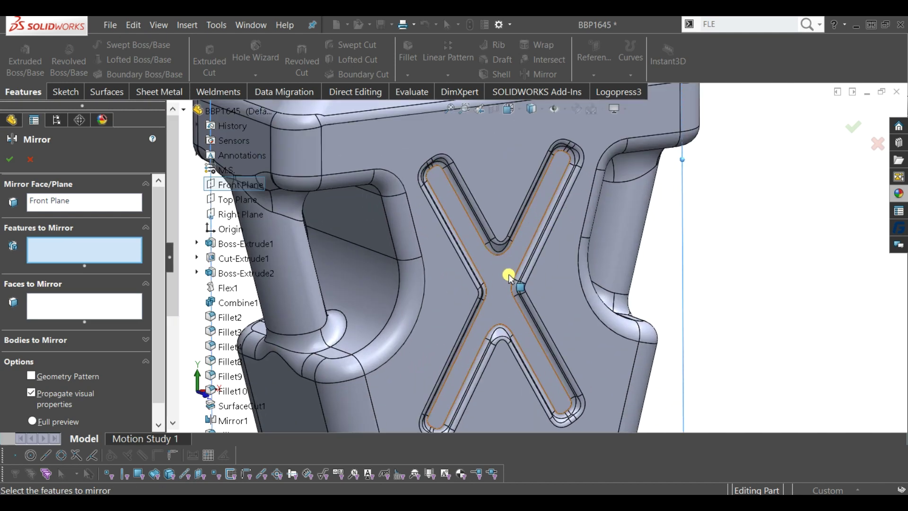
{"action": "left_click", "coordinate": [506, 275]}
{"action": "scroll", "coordinate": [501, 256], "scroll_direction": "down", "scroll_amount": 3}
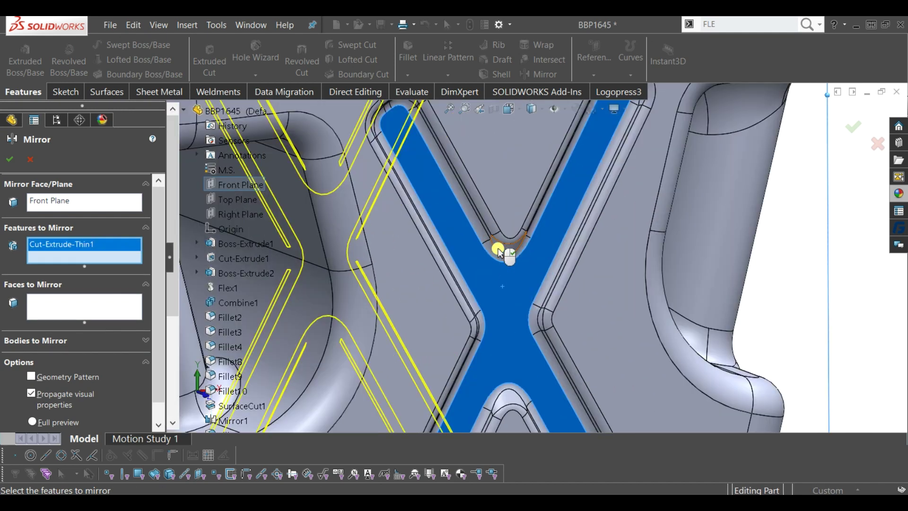
{"action": "scroll", "coordinate": [508, 247], "scroll_direction": "down", "scroll_amount": 1}
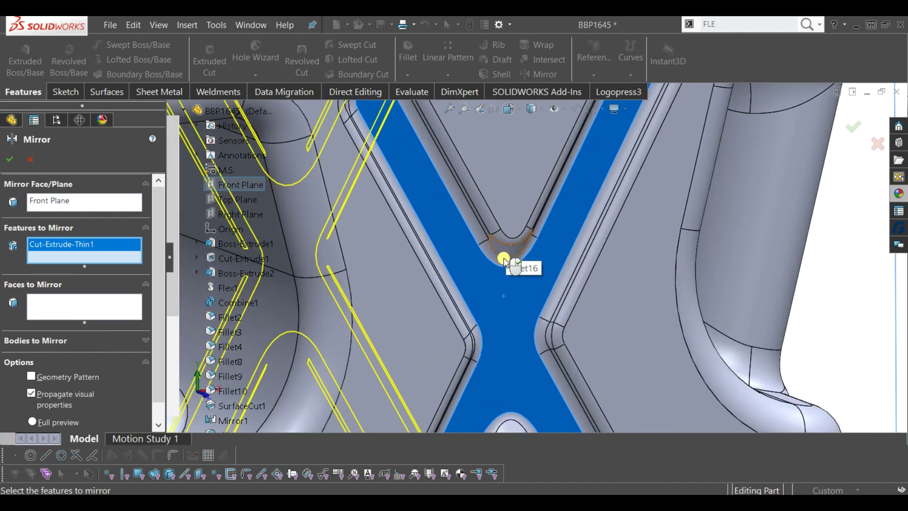
{"action": "left_click", "coordinate": [505, 252]}
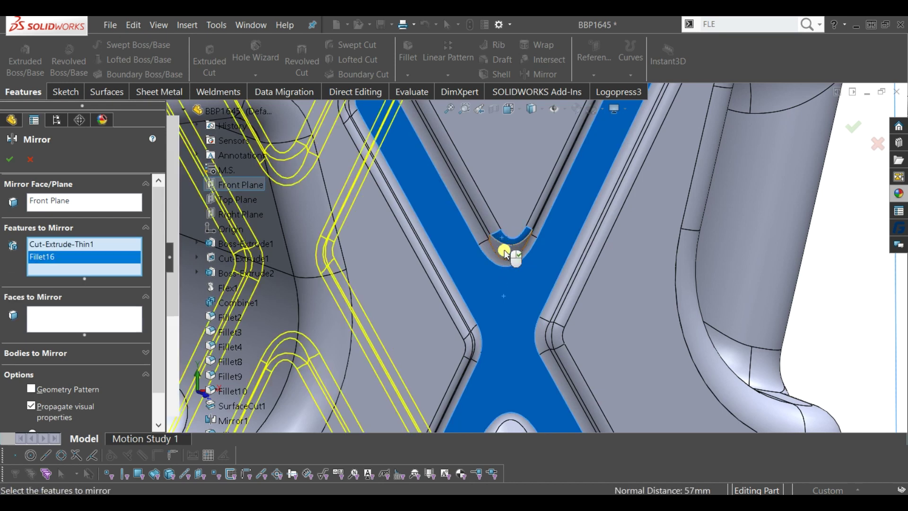
{"action": "left_click", "coordinate": [505, 251]}
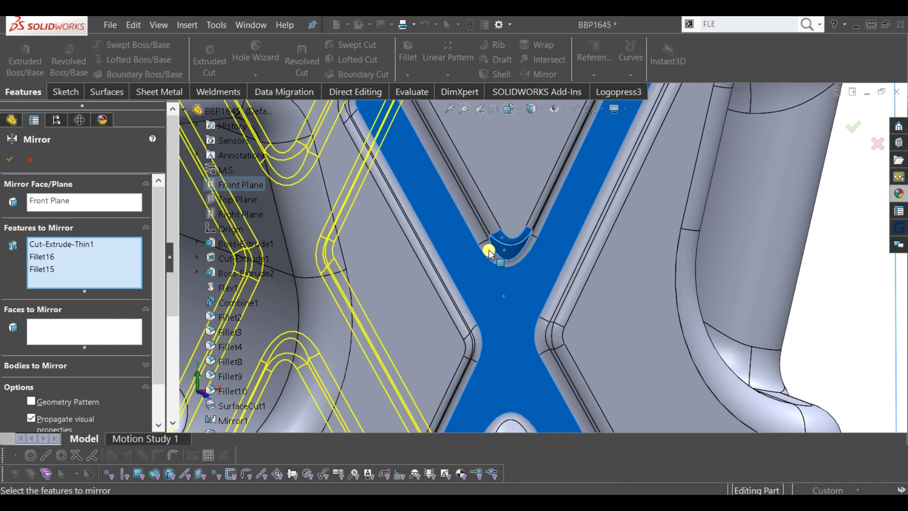
- Enable Geometry Pattern, create the mirrored X groove and orbit to inspect it
{"action": "scroll", "coordinate": [491, 254], "scroll_direction": "up", "scroll_amount": 1}
{"action": "scroll", "coordinate": [490, 258], "scroll_direction": "up", "scroll_amount": 1}
{"action": "scroll", "coordinate": [475, 203], "scroll_direction": "up", "scroll_amount": 5}
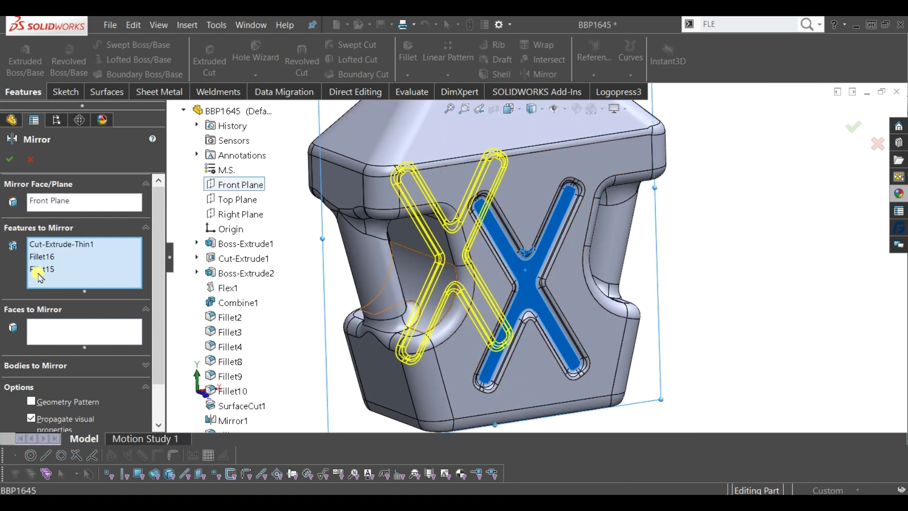
{"action": "left_click", "coordinate": [58, 403]}
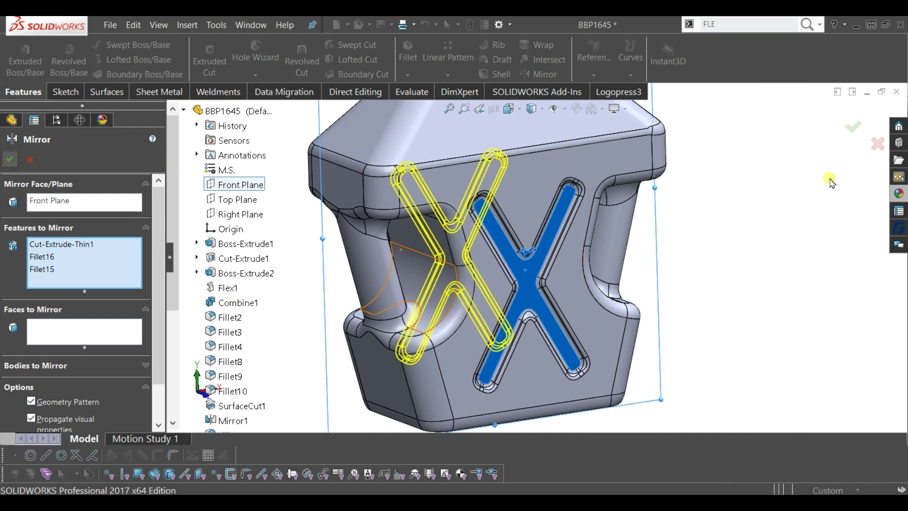
{"action": "left_click", "coordinate": [10, 160]}
{"action": "mouse_move", "coordinate": [455, 349]}
{"action": "middle_mouse_down"}
{"action": "mouse_move", "coordinate": [543, 304]}
{"action": "mouse_move", "coordinate": [591, 330]}
{"action": "mouse_move", "coordinate": [552, 301]}
{"action": "mouse_move", "coordinate": [432, 290]}
{"action": "mouse_move", "coordinate": [417, 235]}
{"action": "mouse_move", "coordinate": [425, 158]}
{"action": "mouse_move", "coordinate": [411, 321]}
{"action": "mouse_move", "coordinate": [431, 340]}
{"action": "mouse_move", "coordinate": [415, 173]}
{"action": "mouse_move", "coordinate": [459, 229]}
{"action": "mouse_move", "coordinate": [456, 259]}
{"action": "mouse_move", "coordinate": [442, 252]}
{"action": "mouse_move", "coordinate": [454, 257]}
{"action": "middle_mouse_up"}
{"action": "scroll", "coordinate": [592, 329], "scroll_direction": "up", "scroll_amount": 5}
{"action": "scroll", "coordinate": [458, 229], "scroll_direction": "down", "scroll_amount": 2}
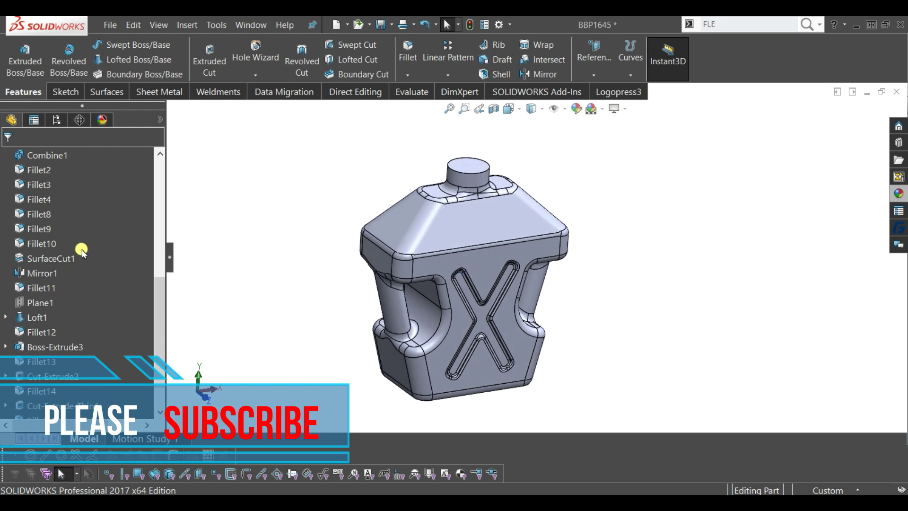
- Start a new sketch on the Front Plane
{"action": "scroll", "coordinate": [80, 249], "scroll_direction": "up", "scroll_amount": 2}
{"action": "scroll", "coordinate": [78, 248], "scroll_direction": "up", "scroll_amount": 2}
{"action": "scroll", "coordinate": [78, 246], "scroll_direction": "up", "scroll_amount": 2}
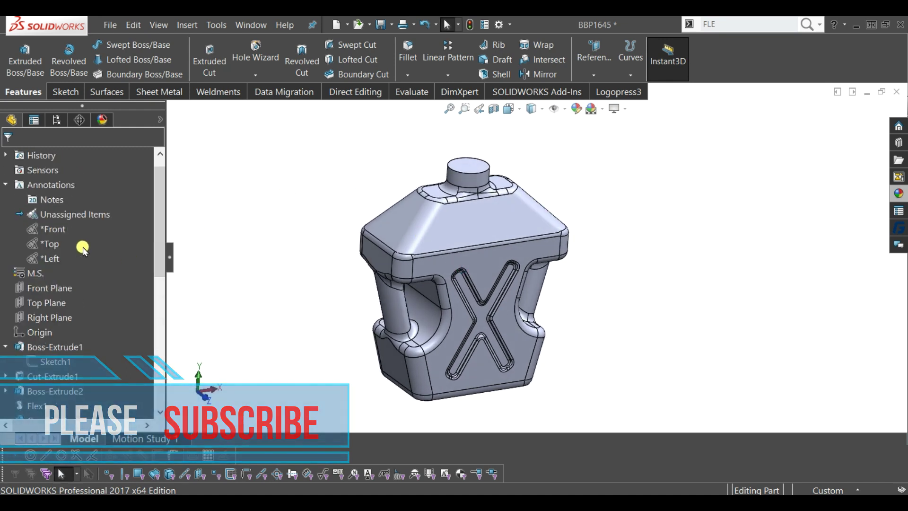
{"action": "left_click", "coordinate": [58, 293]}
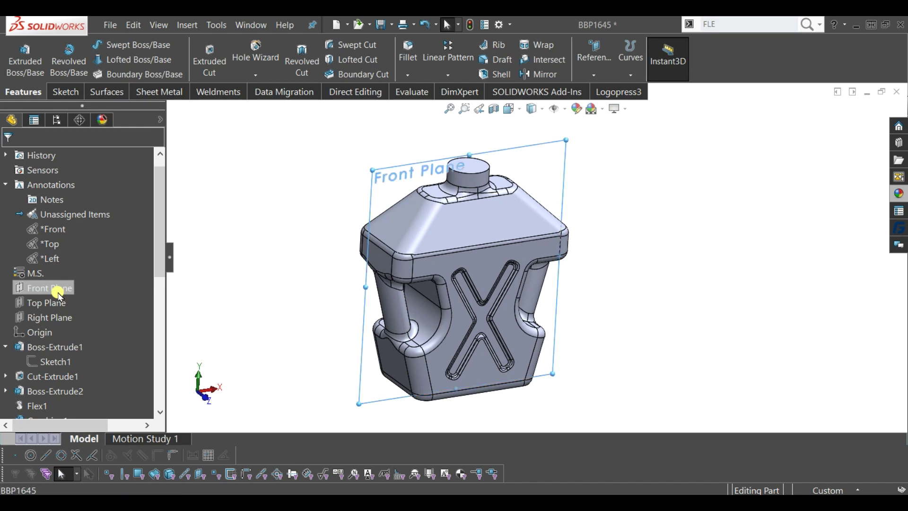
{"action": "left_click", "coordinate": [68, 274]}
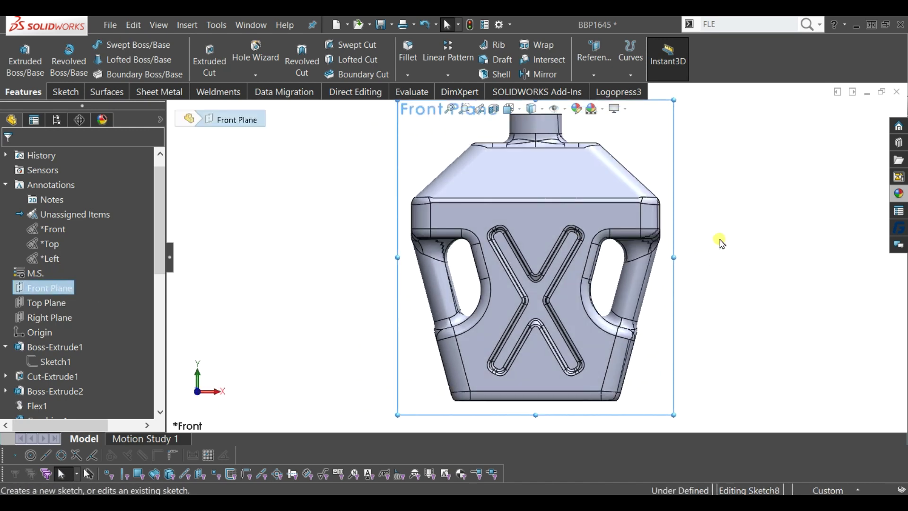
{"action": "left_click", "coordinate": [736, 212]}
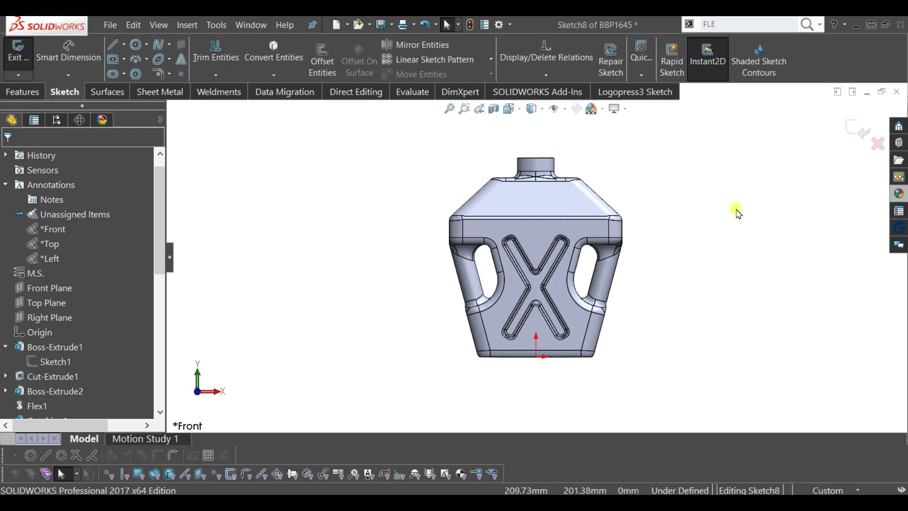
{"action": "scroll", "coordinate": [552, 178], "scroll_direction": "down", "scroll_amount": 5}
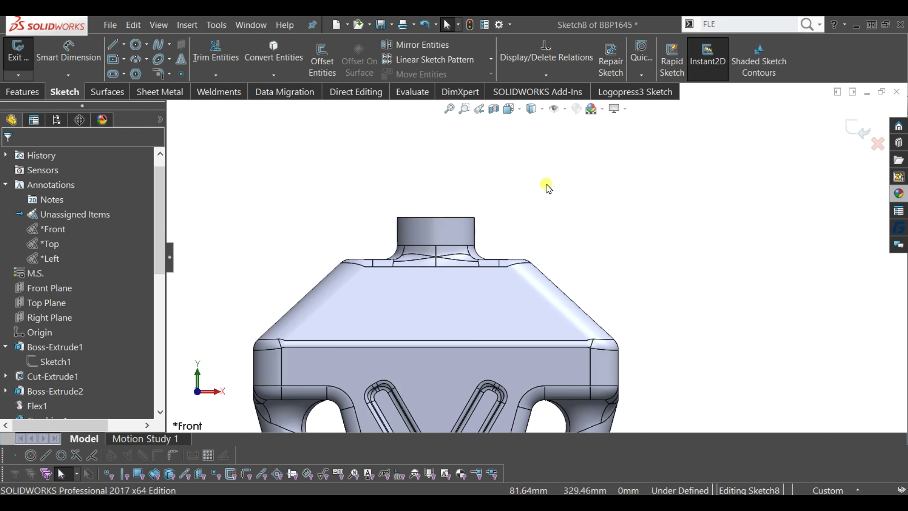
- Draw a vertical centreline on the shoulder up to just below the neck
{"action": "left_click", "coordinate": [114, 46]}
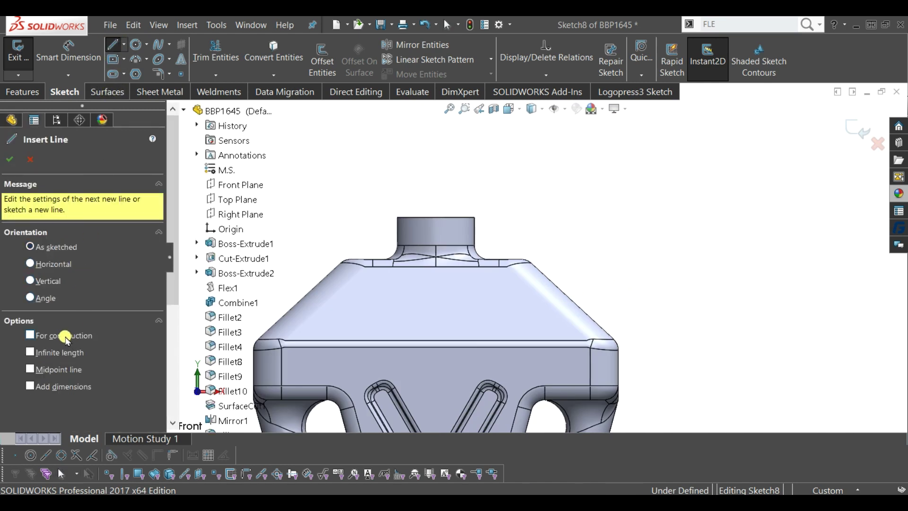
{"action": "scroll", "coordinate": [432, 341], "scroll_direction": "down", "scroll_amount": 2}
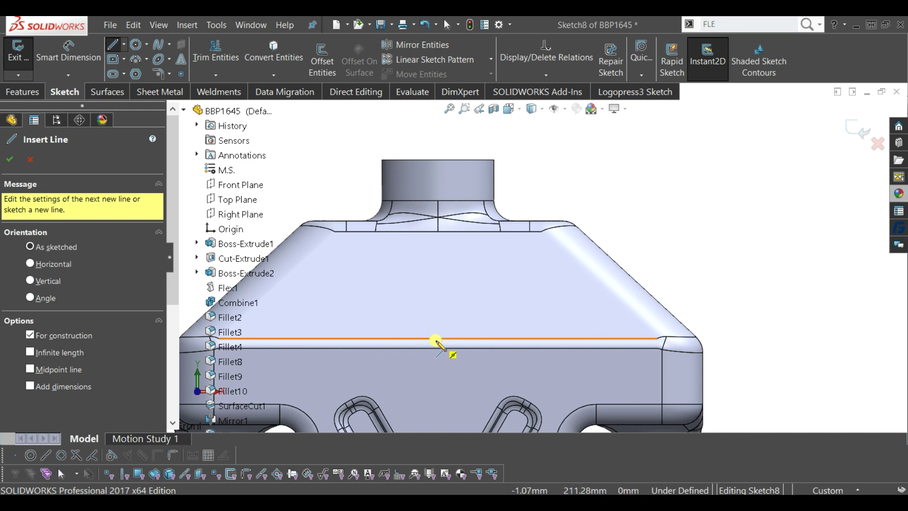
{"action": "left_click", "coordinate": [438, 339]}
{"action": "left_click", "coordinate": [439, 233]}
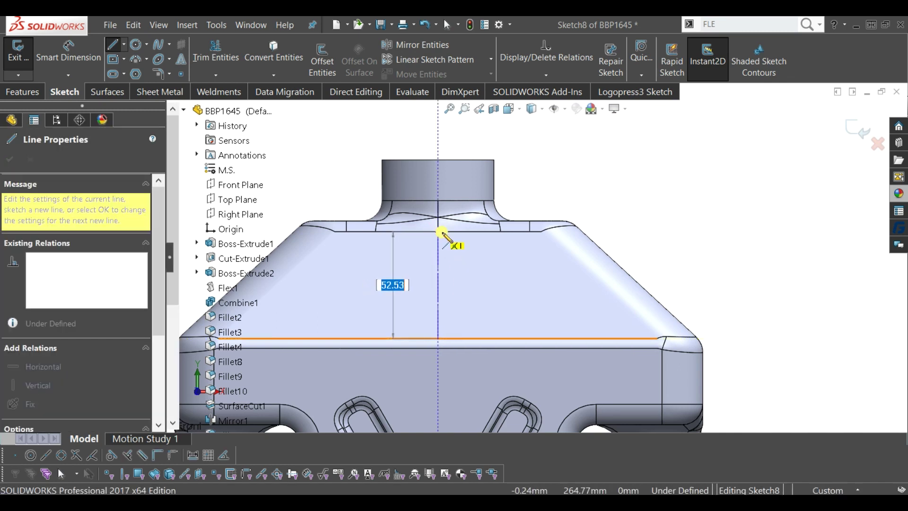
{"action": "key", "text": "Escape"}
{"action": "key", "text": "Escape"}
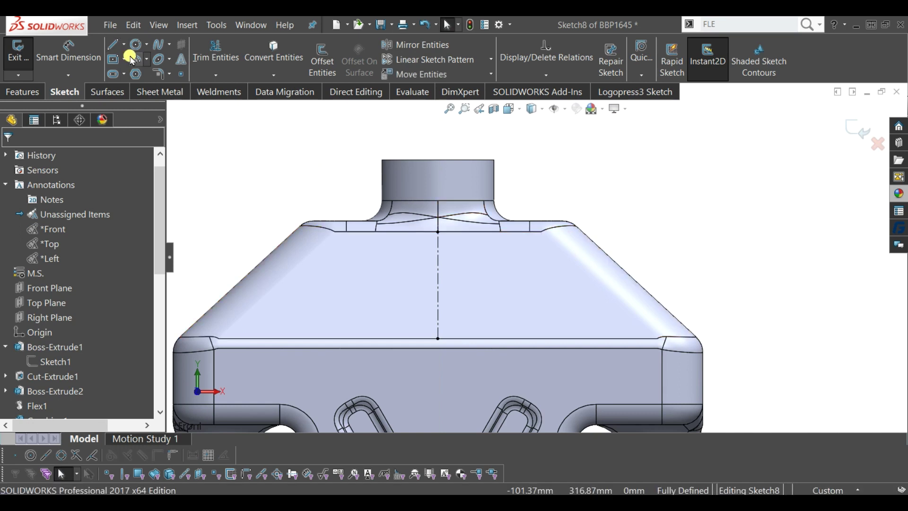
- Draw a circle centred on the centreline and dimension its diameter to 25 mm
{"action": "left_click", "coordinate": [138, 46]}
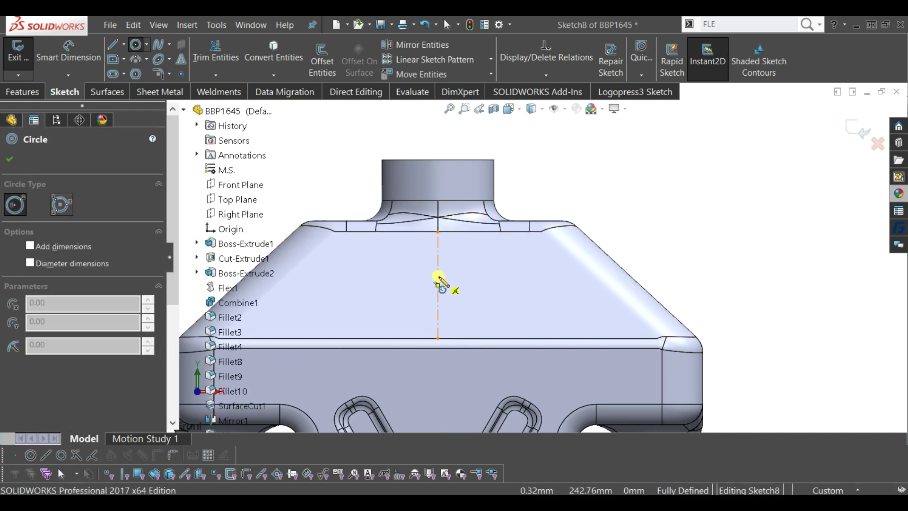
{"action": "left_click", "coordinate": [438, 286]}
{"action": "left_click", "coordinate": [466, 305]}
{"action": "left_click", "coordinate": [69, 52]}
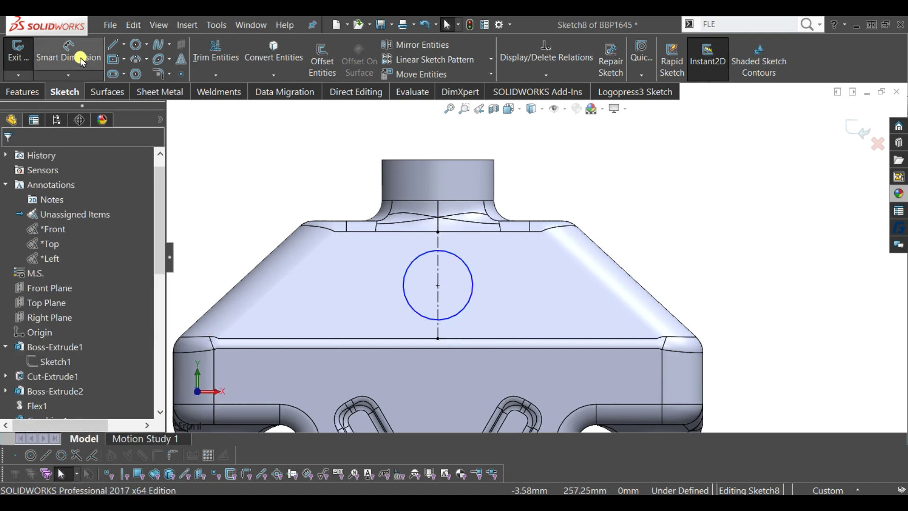
{"action": "left_click", "coordinate": [463, 284]}
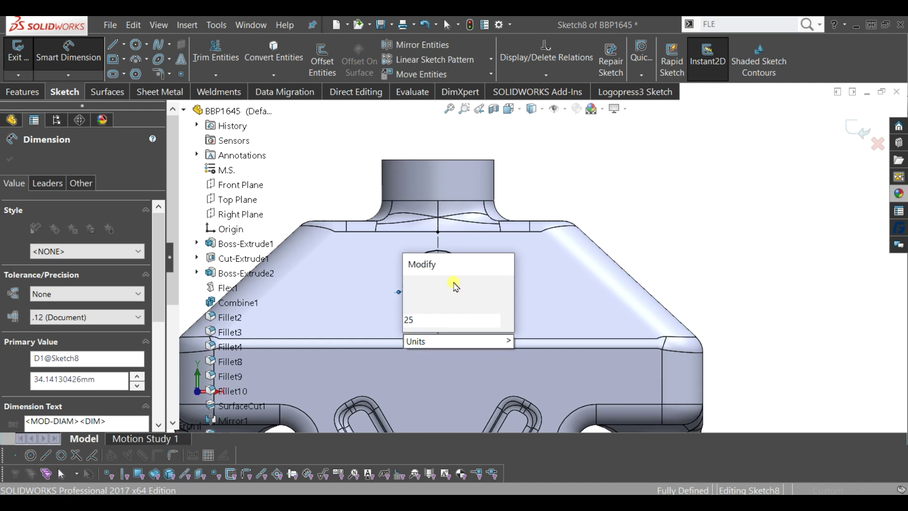
{"action": "key", "text": "Return"}
{"action": "left_click", "coordinate": [605, 175]}
{"action": "scroll", "coordinate": [525, 297], "scroll_direction": "down", "scroll_amount": 1}
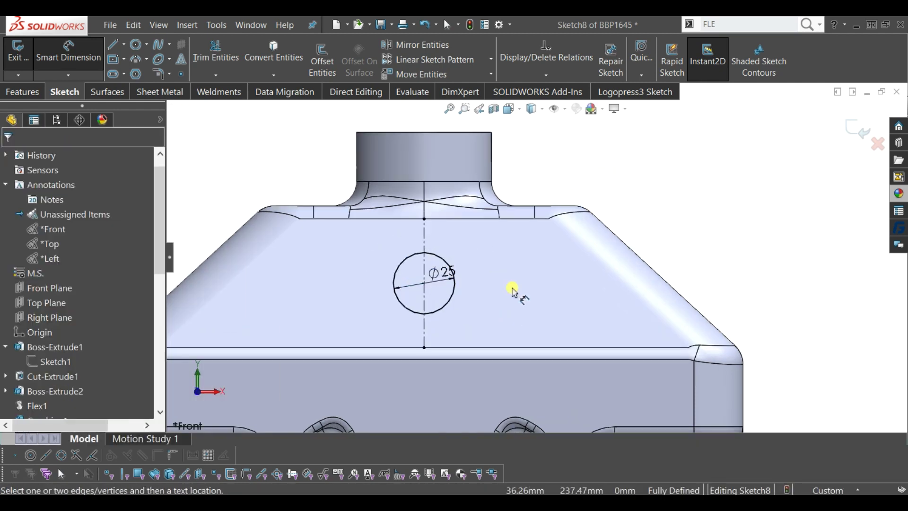
{"action": "left_click", "coordinate": [113, 44]}
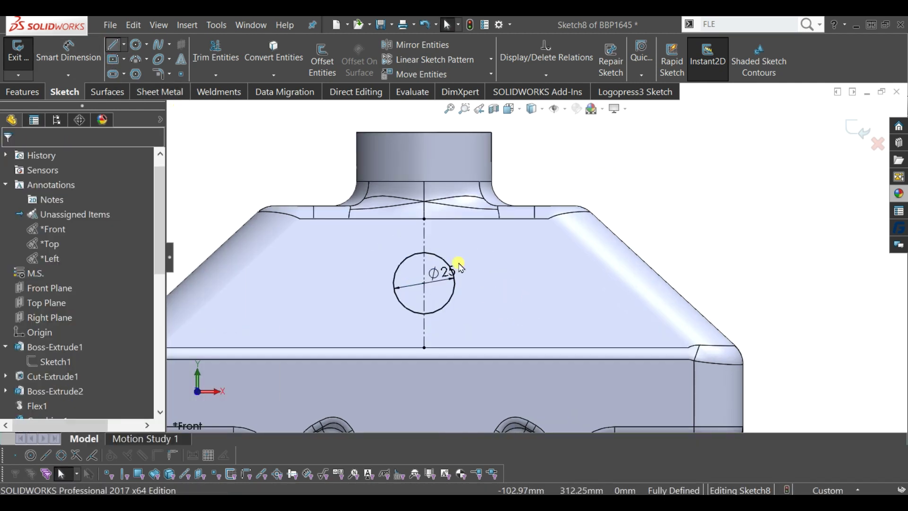
- Draw a closed four-sided profile with a slanted right edge beside the circle
{"action": "mouse_move", "coordinate": [441, 239]}
{"action": "left_mouse_down"}
{"action": "mouse_move", "coordinate": [535, 239]}
{"action": "mouse_move", "coordinate": [614, 316]}
{"action": "left_mouse_up"}
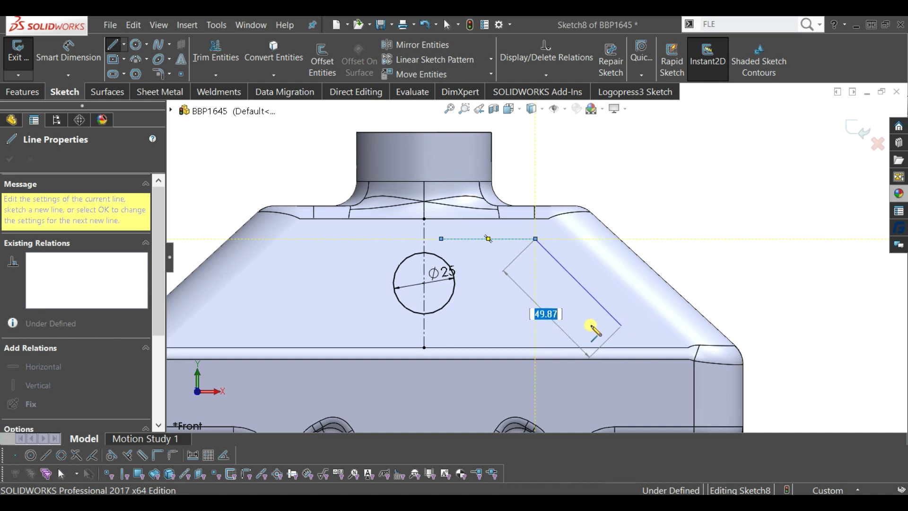
{"action": "left_click", "coordinate": [621, 325]}
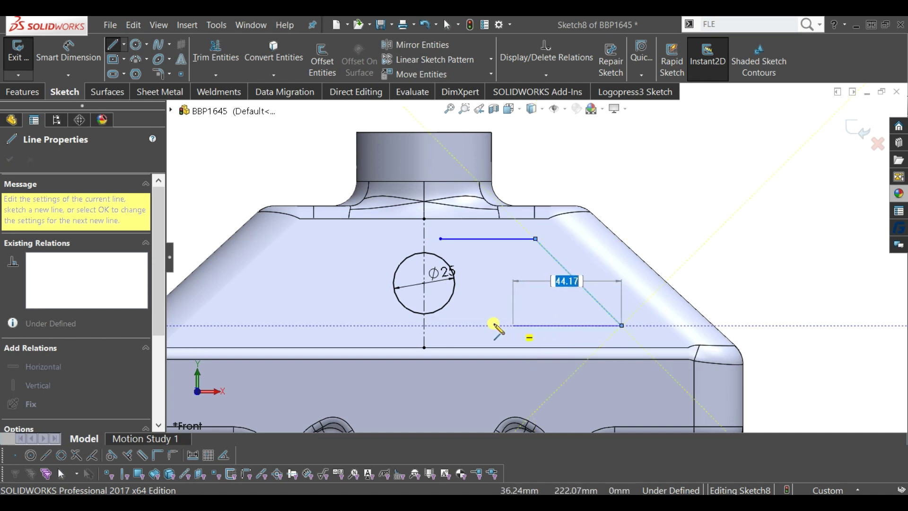
{"action": "left_click", "coordinate": [441, 325]}
{"action": "left_click", "coordinate": [440, 240]}
{"action": "key", "text": "Escape"}
{"action": "scroll", "coordinate": [492, 257], "scroll_direction": "down", "scroll_amount": 1}
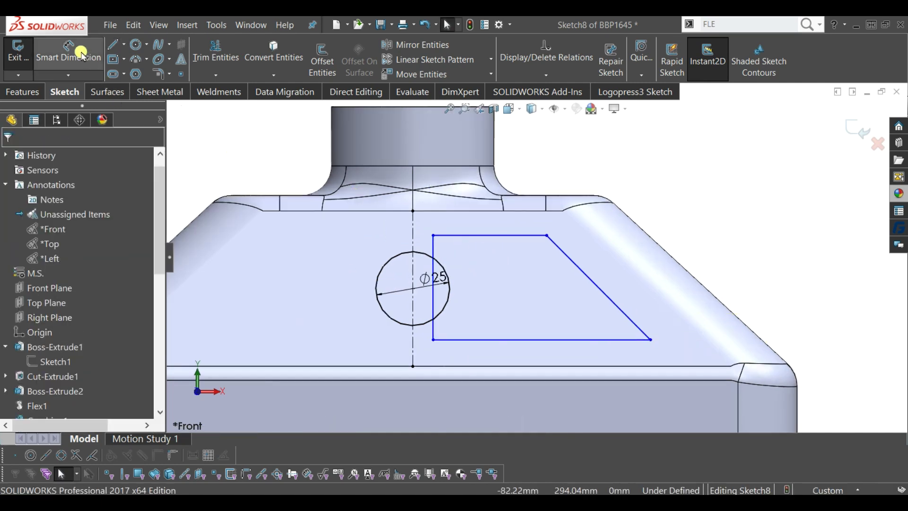
- Dimension the left edge 6 from the centreline, and top and bottom edges 18 from the circle centre
{"action": "left_click", "coordinate": [82, 55]}
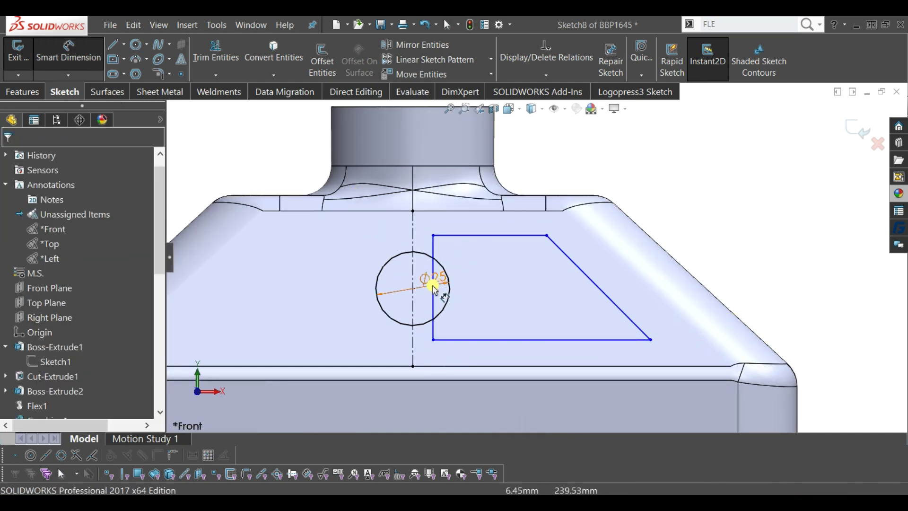
{"action": "left_click", "coordinate": [433, 246]}
{"action": "left_click", "coordinate": [413, 232]}
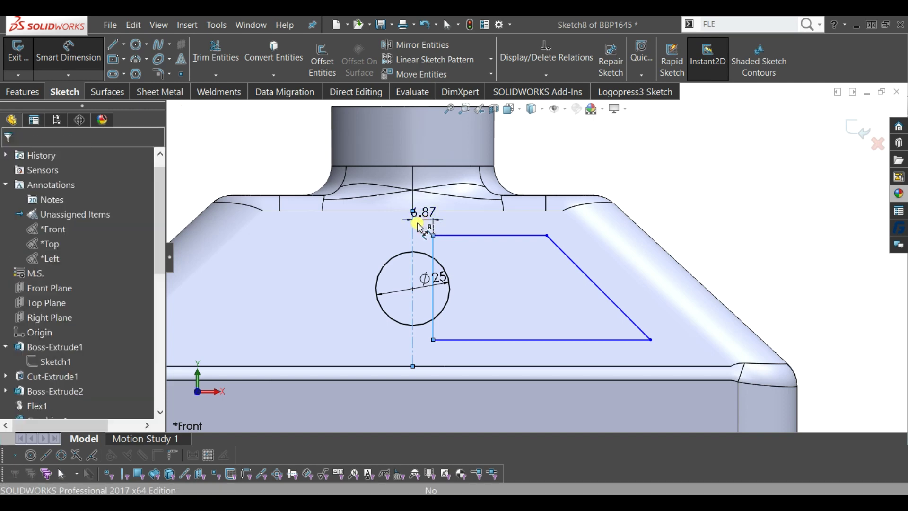
{"action": "left_click", "coordinate": [418, 225]}
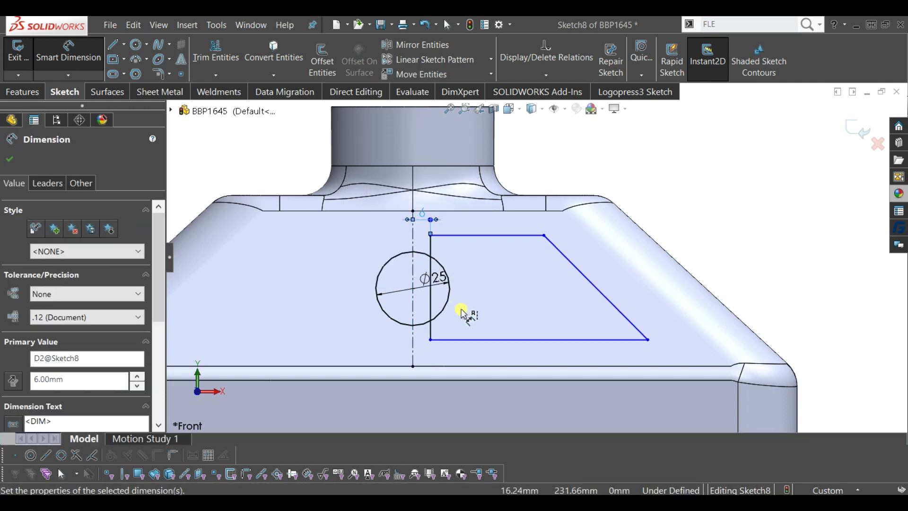
{"action": "left_click", "coordinate": [442, 301]}
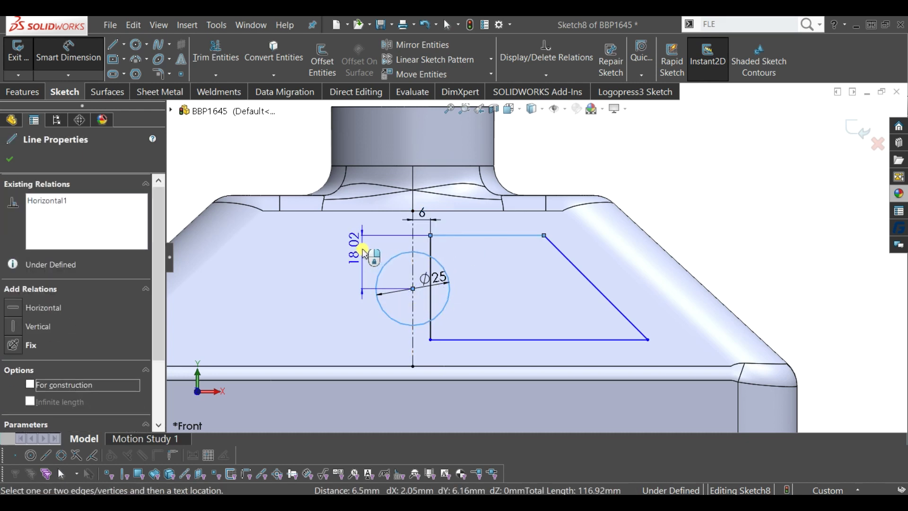
{"action": "left_click", "coordinate": [336, 255]}
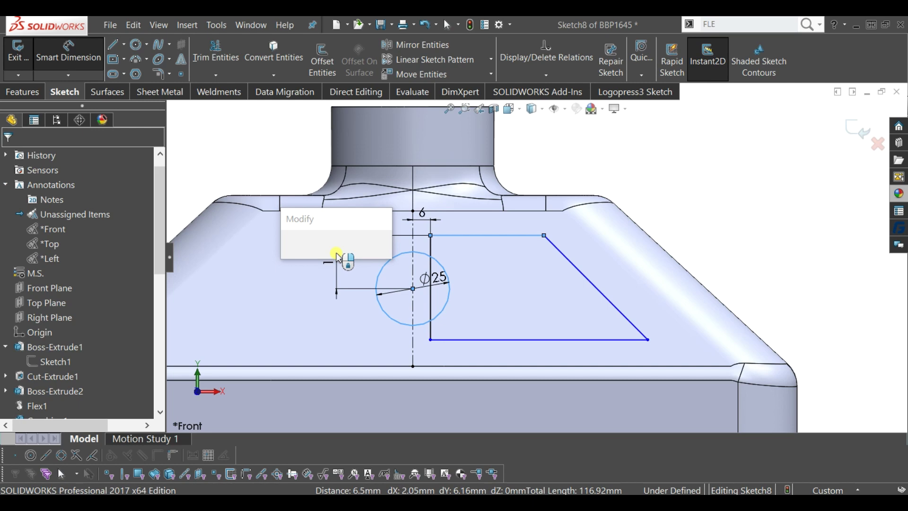
{"action": "type", "text": "18"}
{"action": "key", "text": "Return"}
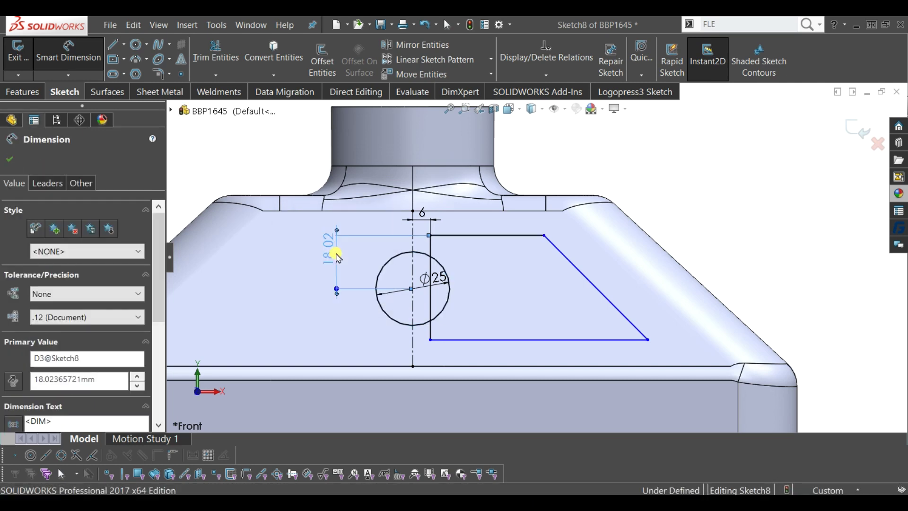
{"action": "left_click", "coordinate": [440, 316]}
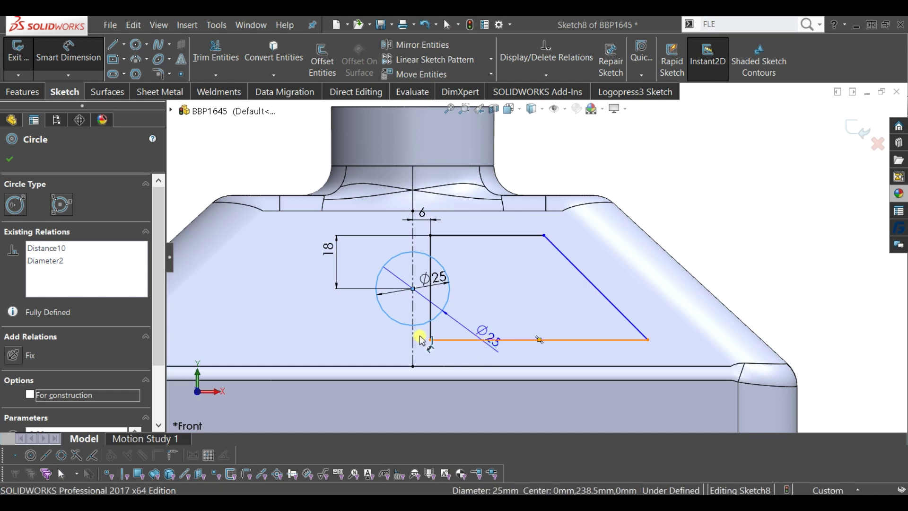
{"action": "left_click", "coordinate": [383, 332]}
{"action": "left_click", "coordinate": [334, 324]}
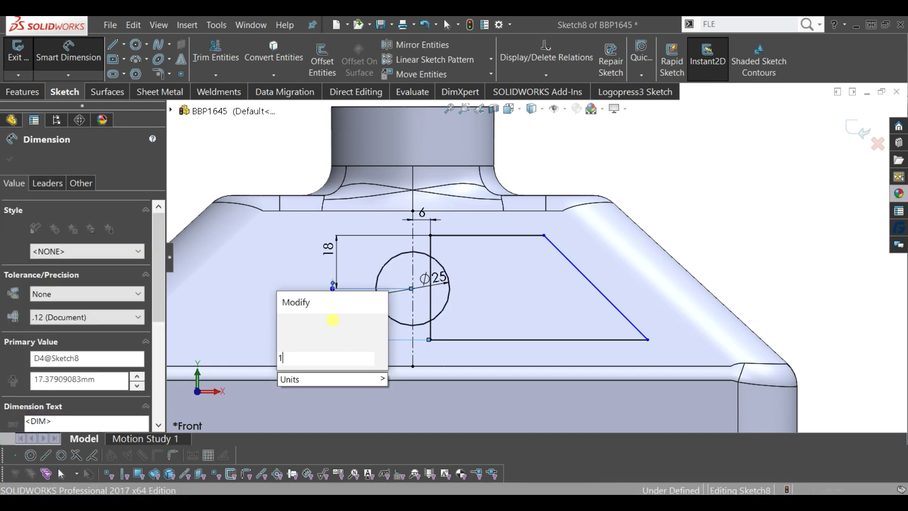
{"action": "key", "text": "Escape"}
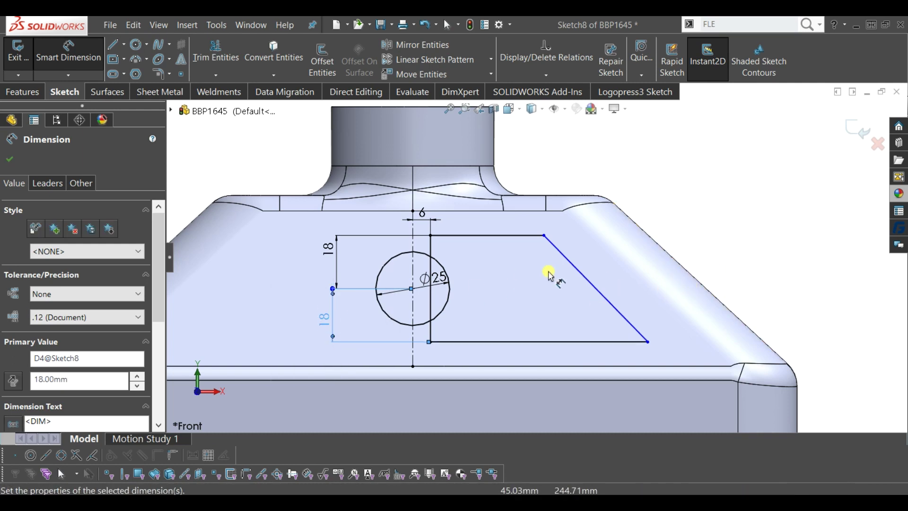
- Dimension the top edge to 40 and its corner with the slanted edge to 135°
{"action": "left_click", "coordinate": [495, 232]}
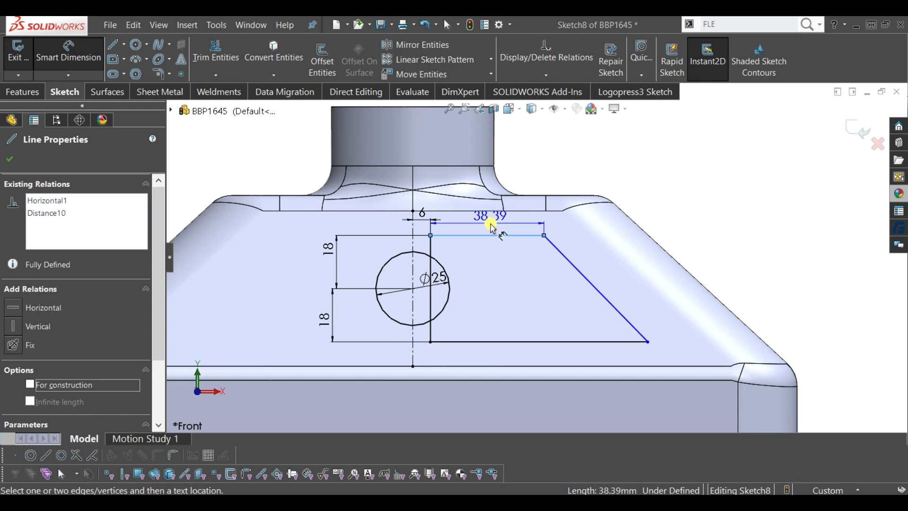
{"action": "left_click", "coordinate": [492, 229]}
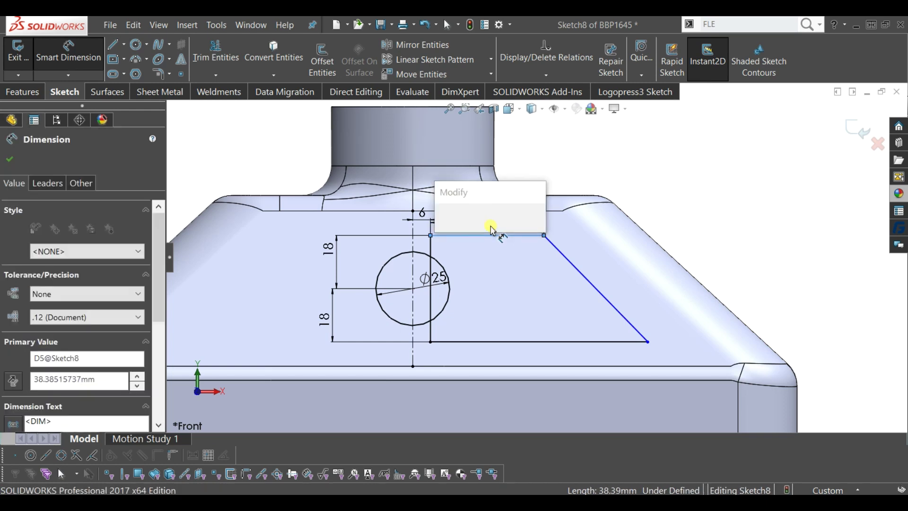
{"action": "type", "text": "40"}
{"action": "key", "text": "Return"}
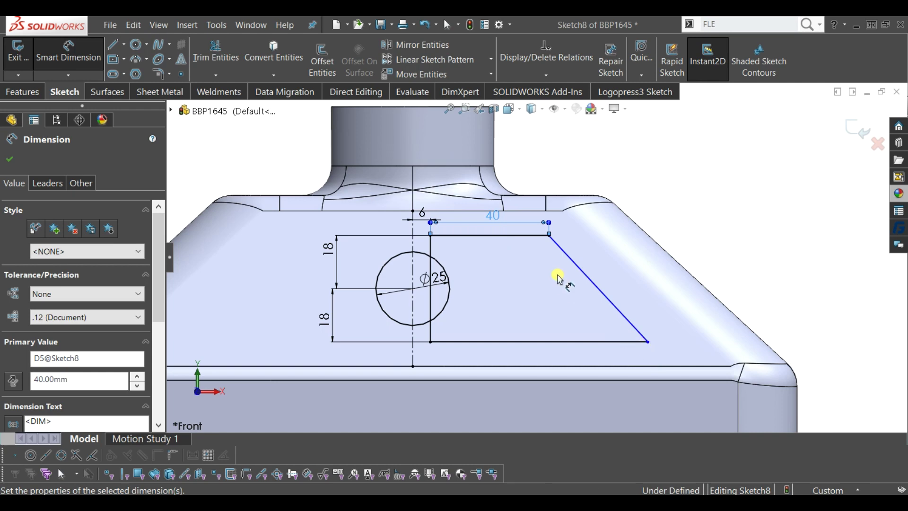
{"action": "left_click", "coordinate": [529, 237]}
{"action": "left_click", "coordinate": [566, 254]}
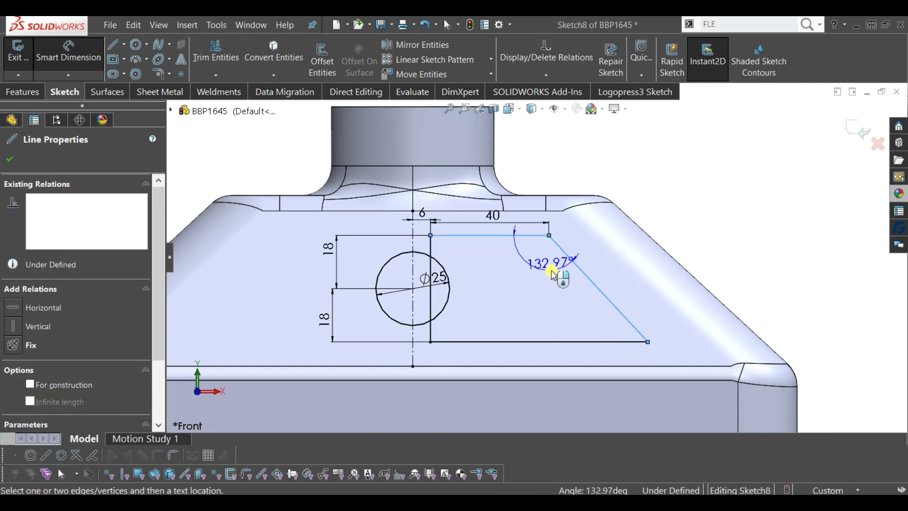
{"action": "left_click", "coordinate": [552, 273]}
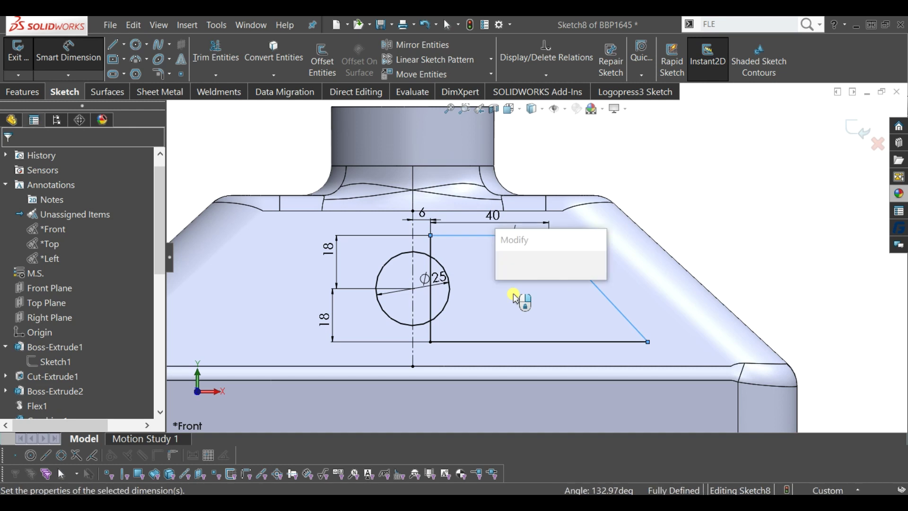
{"action": "type", "text": "135"}
{"action": "key", "text": "Escape"}
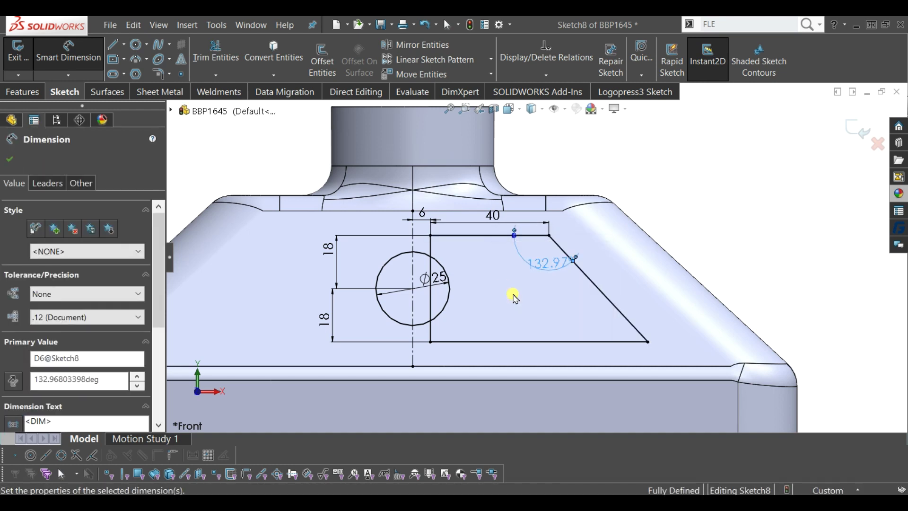
{"action": "left_click", "coordinate": [703, 170]}
{"action": "scroll", "coordinate": [411, 280], "scroll_direction": "down", "scroll_amount": 1}
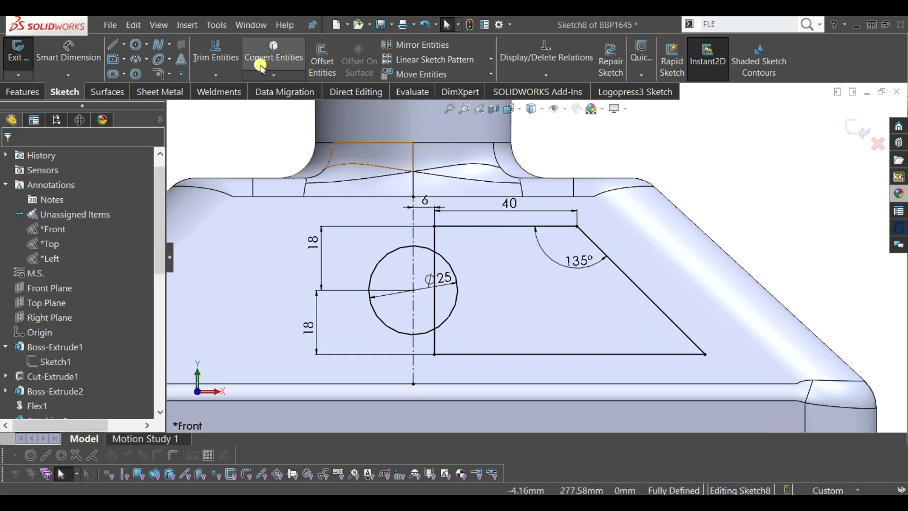
{"action": "left_click", "coordinate": [224, 53]}
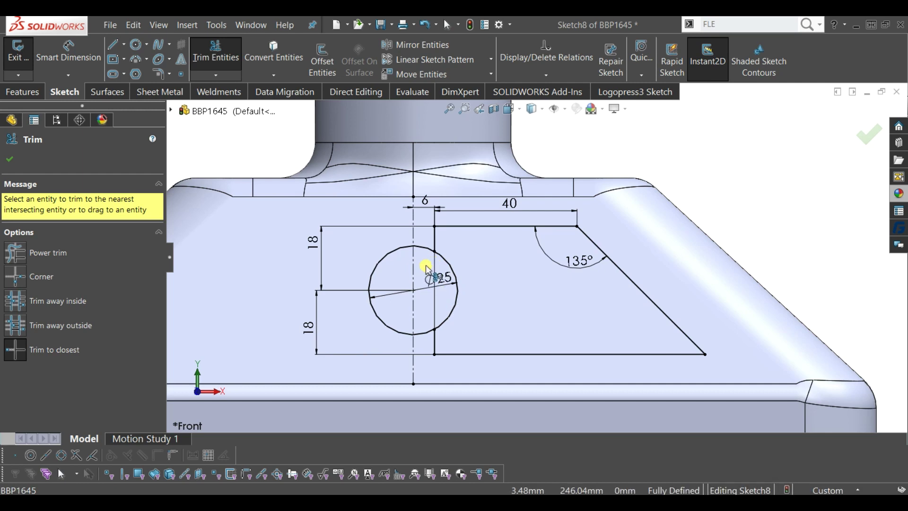
- Trim the circle and left edge into a notched closed outline and exit Sketch8
{"action": "left_click", "coordinate": [401, 250]}
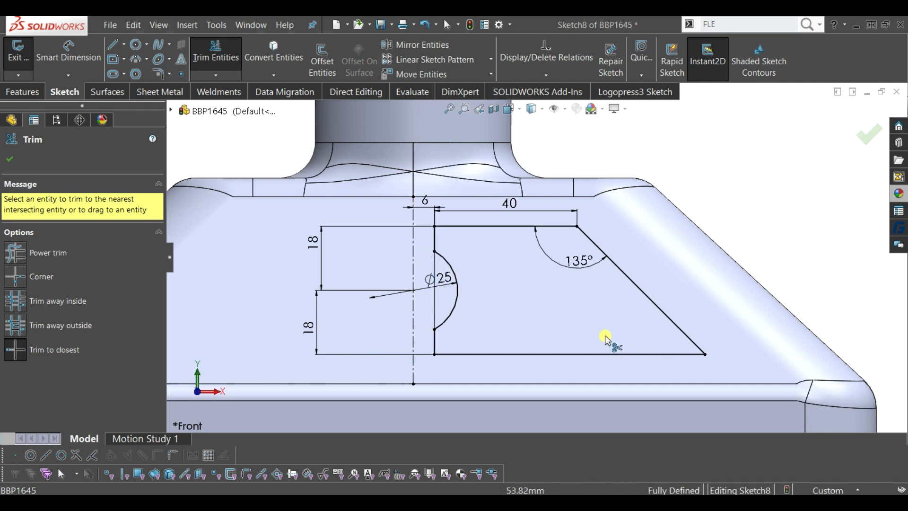
{"action": "key", "text": "z"}
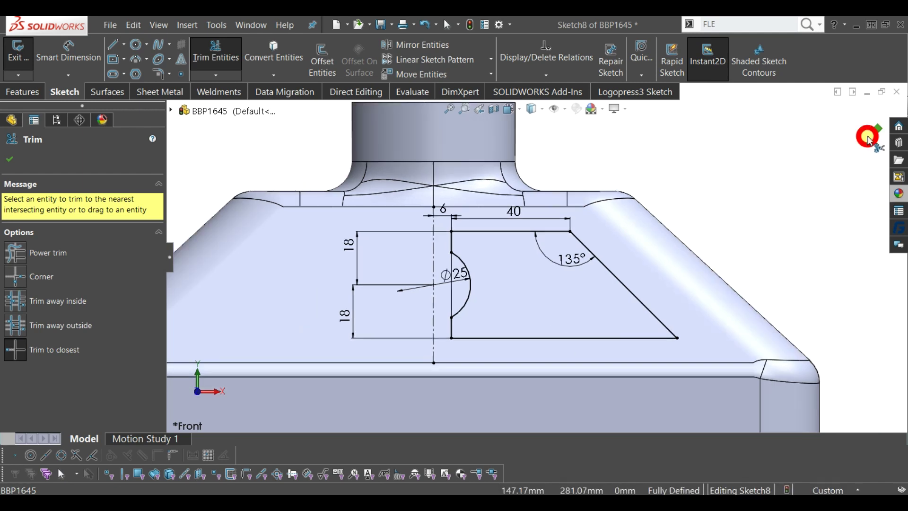
{"action": "left_click", "coordinate": [868, 136]}
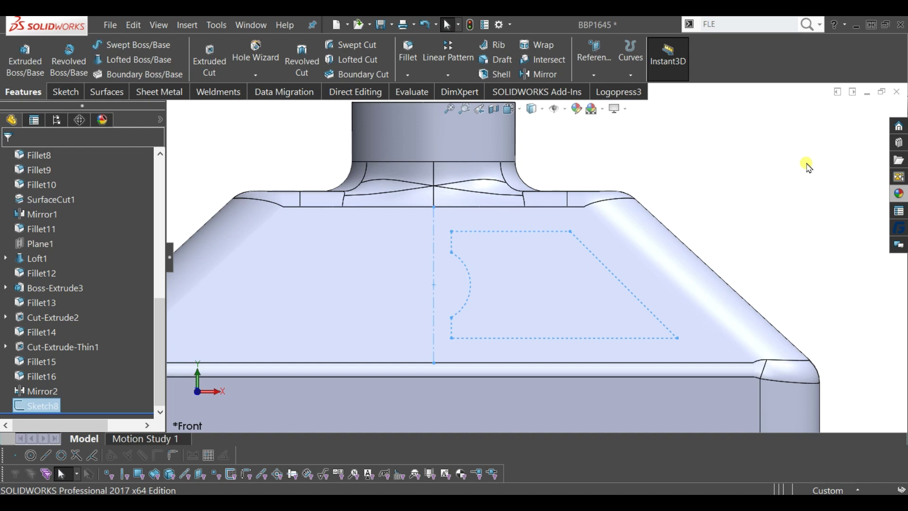
{"action": "scroll", "coordinate": [809, 165], "scroll_direction": "up", "scroll_amount": 3}
{"action": "middle_click_drag", "start_coordinate": [777, 197], "coordinate": [762, 217]}
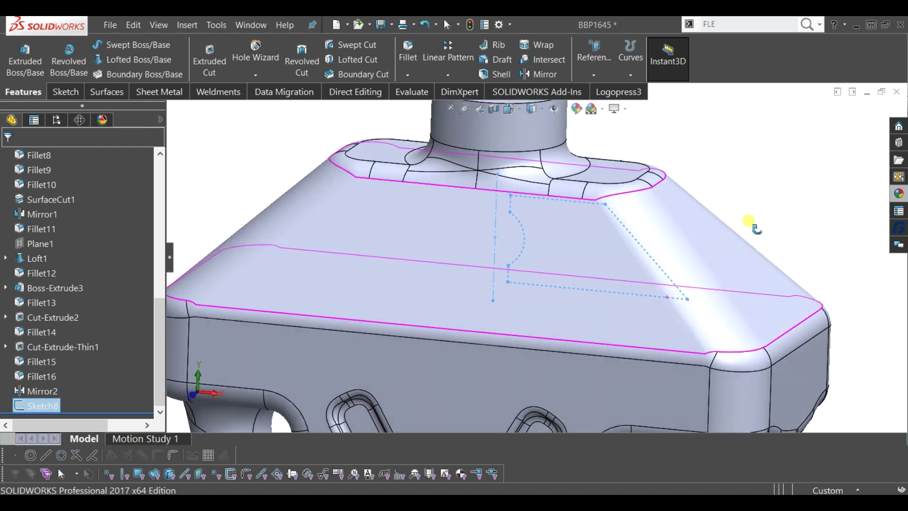
{"action": "left_click", "coordinate": [630, 70]}
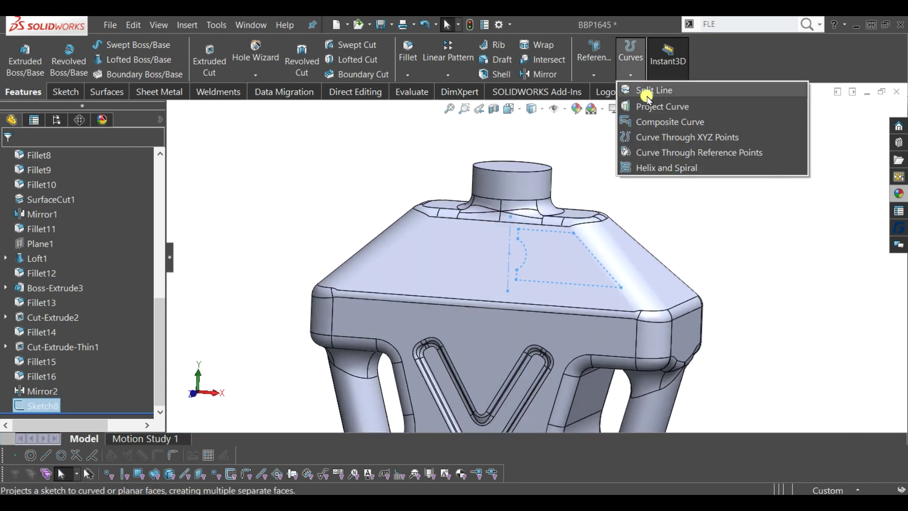
- Create a Split Line projecting Sketch8 onto the bottle's shoulder face
{"action": "left_click", "coordinate": [655, 90]}
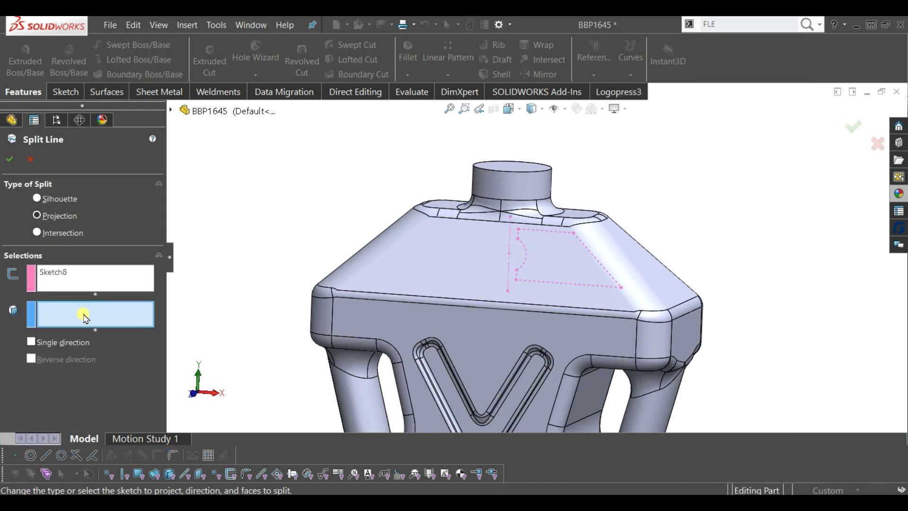
{"action": "left_click", "coordinate": [489, 265]}
{"action": "mouse_move", "coordinate": [543, 308]}
{"action": "middle_mouse_down"}
{"action": "mouse_move", "coordinate": [515, 298]}
{"action": "mouse_move", "coordinate": [591, 303]}
{"action": "middle_mouse_up"}
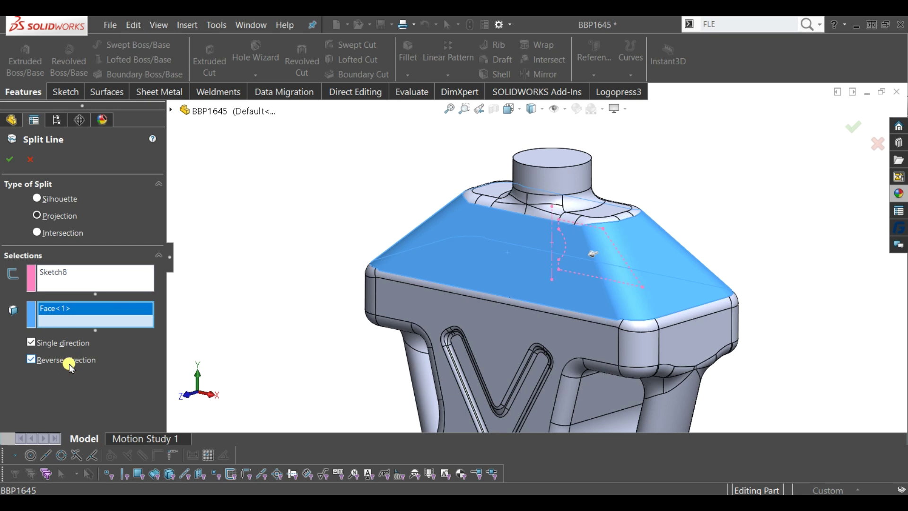
{"action": "left_click", "coordinate": [13, 160]}
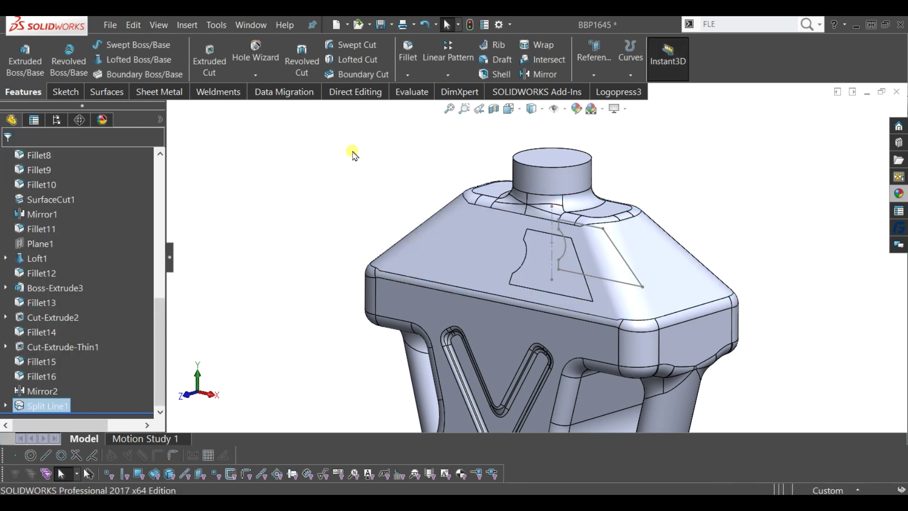
- Expand Split Line1 to check Sketch8's dimensions and orbit around the model
{"action": "mouse_move", "coordinate": [621, 273]}
{"action": "middle_mouse_down"}
{"action": "mouse_move", "coordinate": [633, 227]}
{"action": "mouse_move", "coordinate": [657, 264]}
{"action": "mouse_move", "coordinate": [650, 298]}
{"action": "mouse_move", "coordinate": [644, 265]}
{"action": "middle_mouse_up"}
{"action": "left_click", "coordinate": [95, 438]}
{"action": "scroll", "coordinate": [77, 371], "scroll_direction": "down", "scroll_amount": 3}
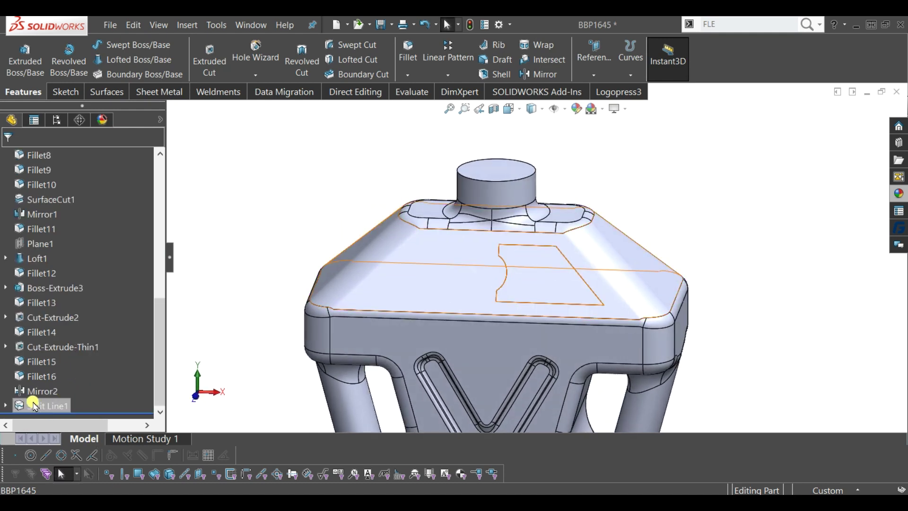
{"action": "left_click", "coordinate": [6, 403]}
{"action": "left_click", "coordinate": [53, 406]}
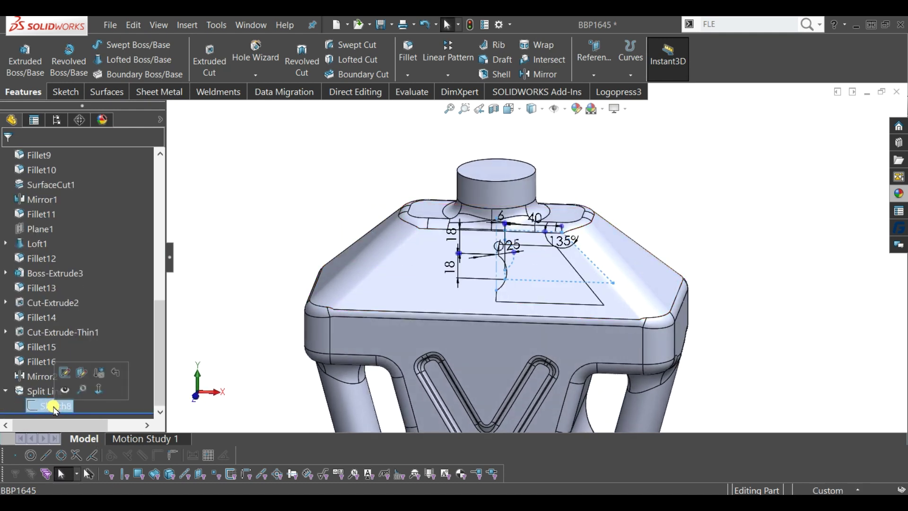
{"action": "left_click", "coordinate": [242, 187]}
{"action": "mouse_move", "coordinate": [455, 281]}
{"action": "middle_mouse_down"}
{"action": "mouse_move", "coordinate": [462, 256]}
{"action": "mouse_move", "coordinate": [458, 294]}
{"action": "mouse_move", "coordinate": [661, 268]}
{"action": "middle_mouse_up"}
{"action": "scroll", "coordinate": [664, 276], "scroll_direction": "down", "scroll_amount": 2}
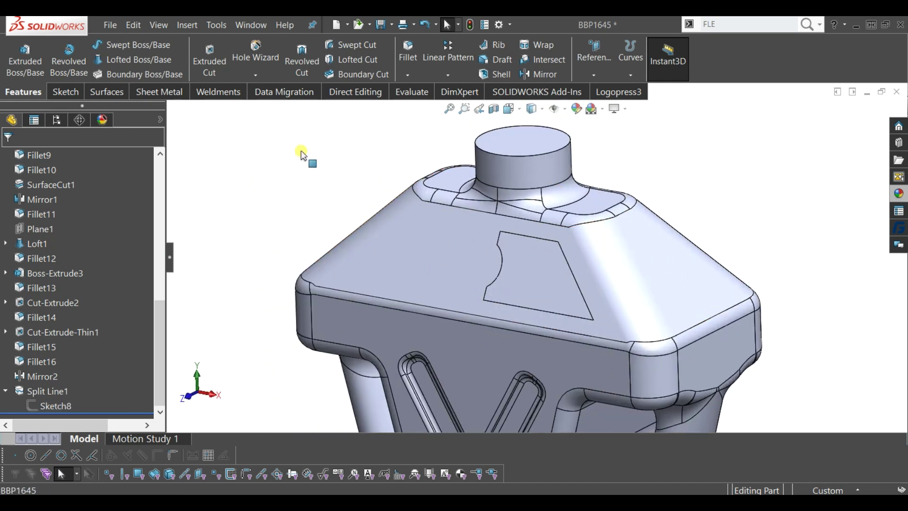
{"action": "left_click", "coordinate": [122, 91]}
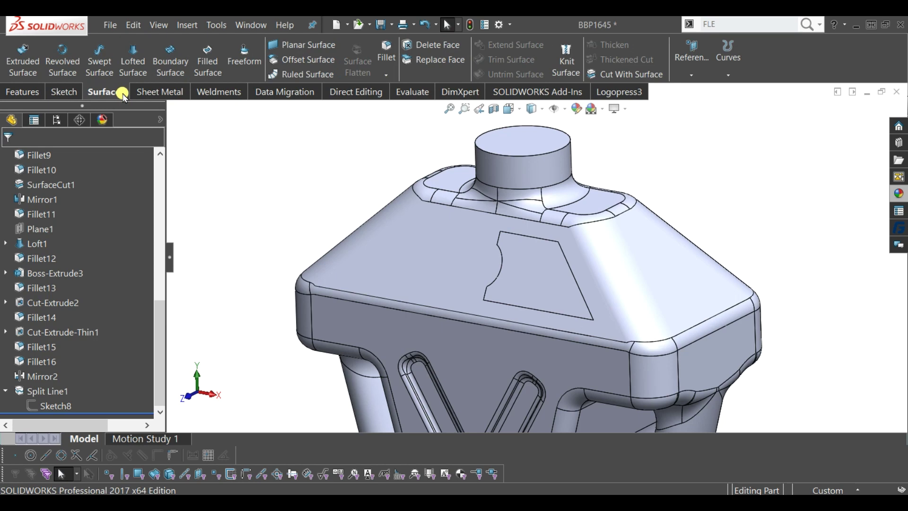
- Create a 0 mm Offset Surface copy of the notched trapezoid face on the shoulder
{"action": "left_click", "coordinate": [296, 57]}
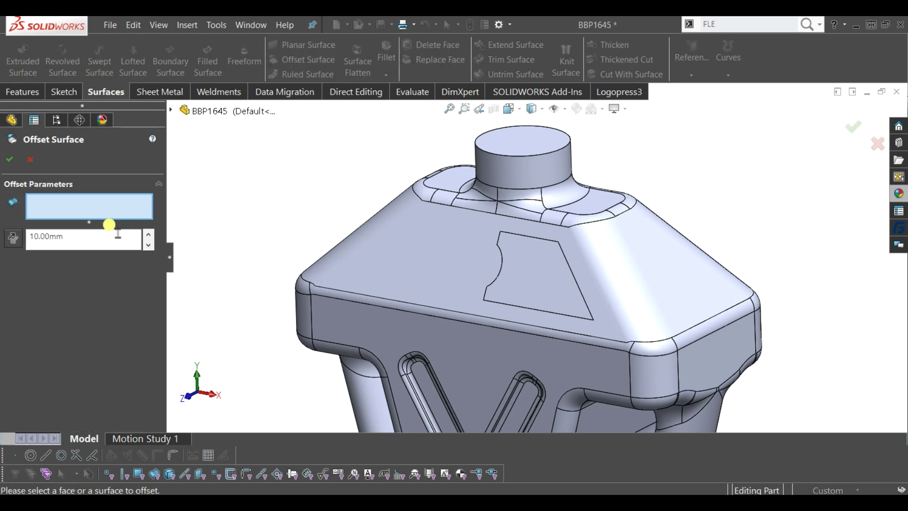
{"action": "double_click", "coordinate": [90, 235]}
{"action": "left_click", "coordinate": [90, 206]}
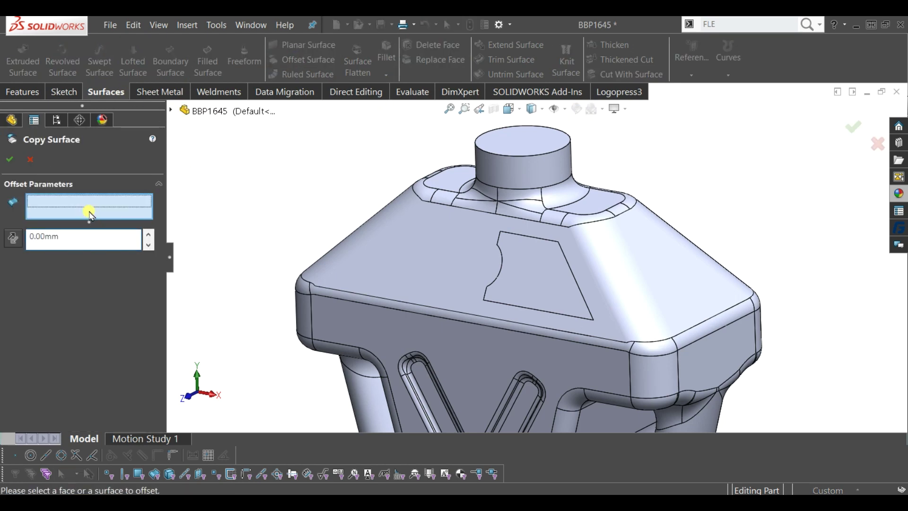
{"action": "left_click", "coordinate": [554, 301]}
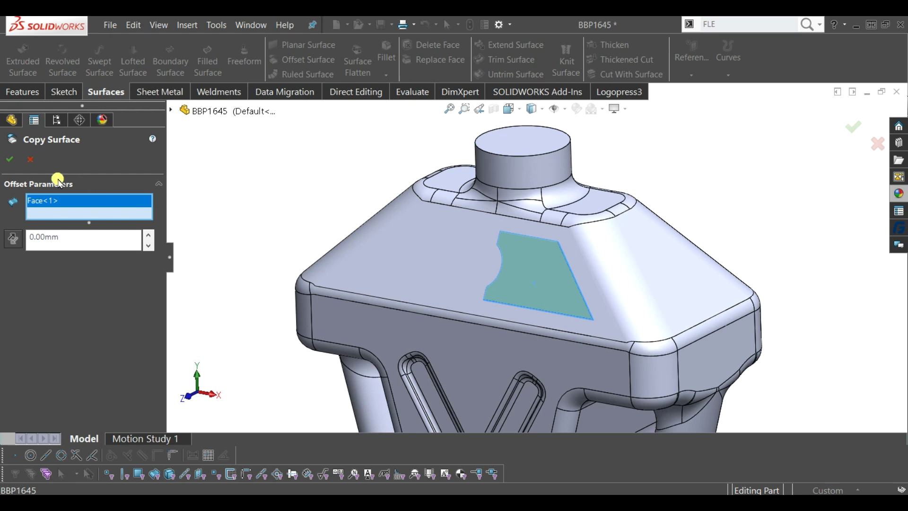
{"action": "left_click", "coordinate": [18, 165]}
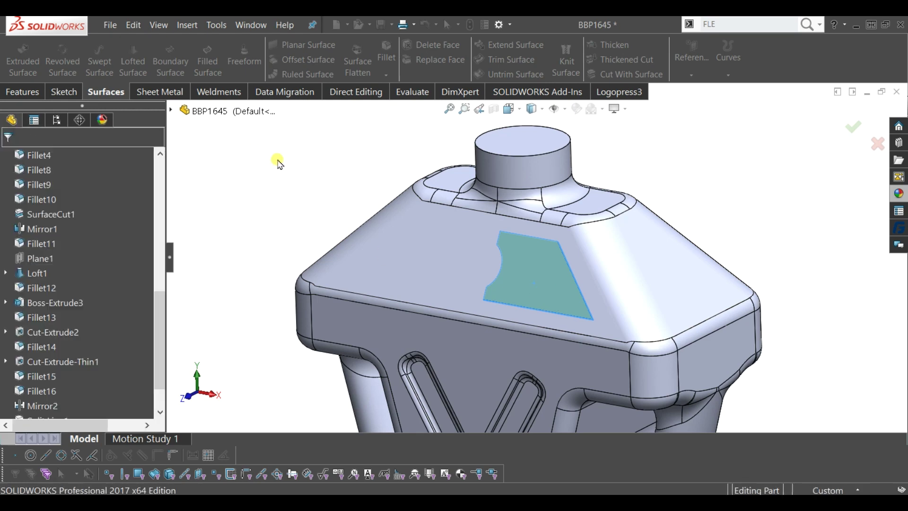
{"action": "left_click", "coordinate": [655, 281]}
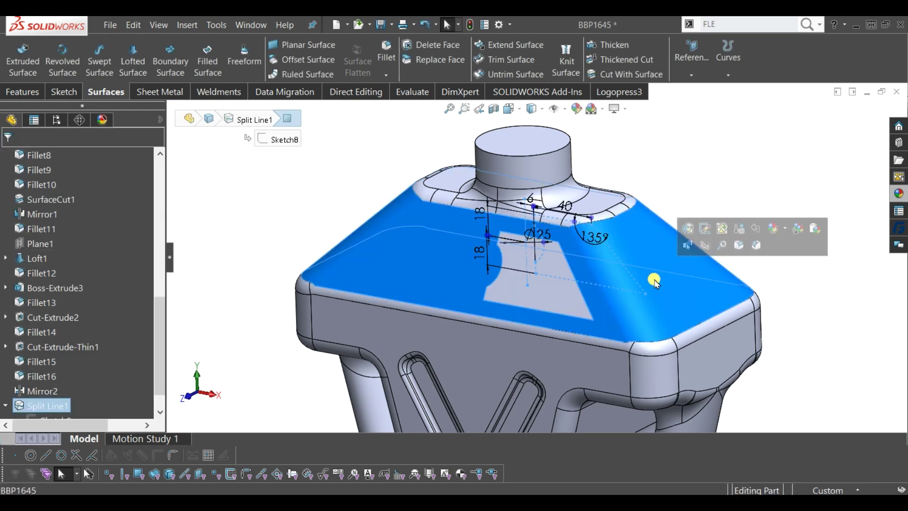
{"action": "left_click", "coordinate": [681, 157]}
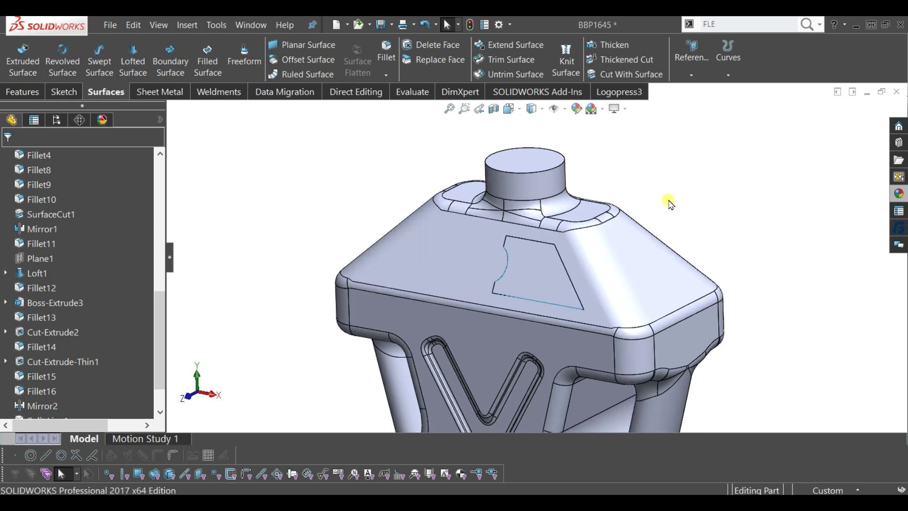
{"action": "left_click", "coordinate": [636, 61]}
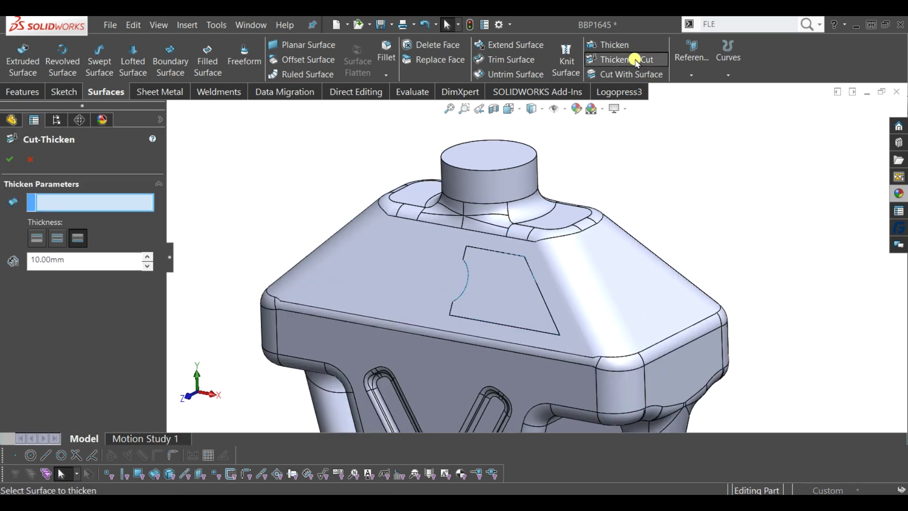
- Thicken-cut Surface-Offset1 into the shoulder at 3 mm depth to form the pocket
{"action": "left_click", "coordinate": [492, 290]}
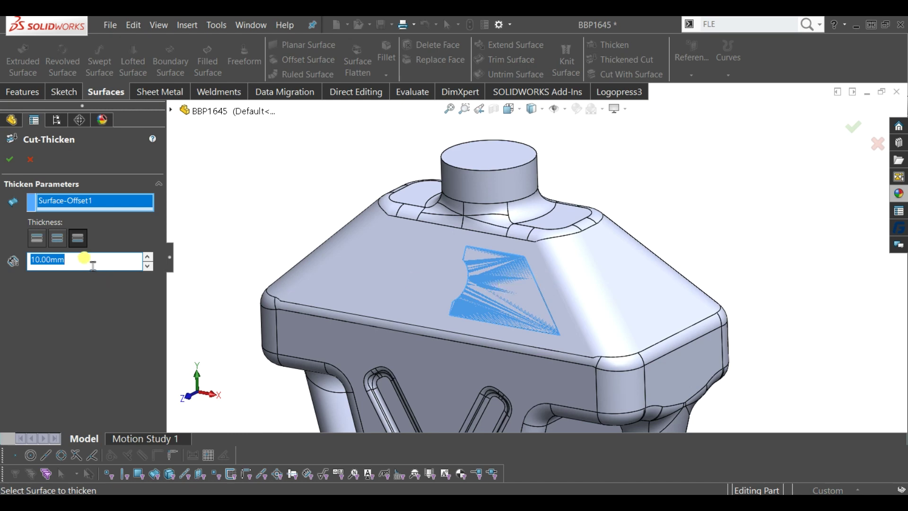
{"action": "type", "text": "4"}
{"action": "key", "text": "Return"}
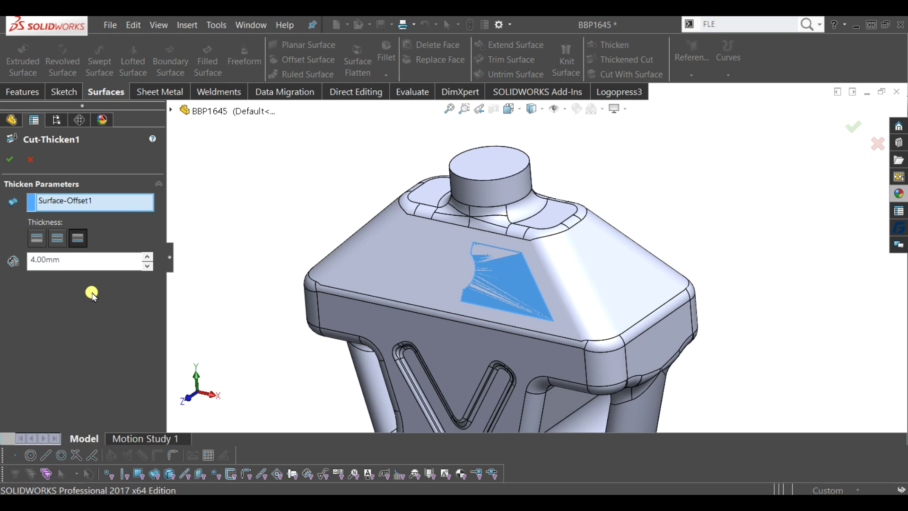
{"action": "double_click", "coordinate": [68, 259]}
{"action": "type", "text": "3"}
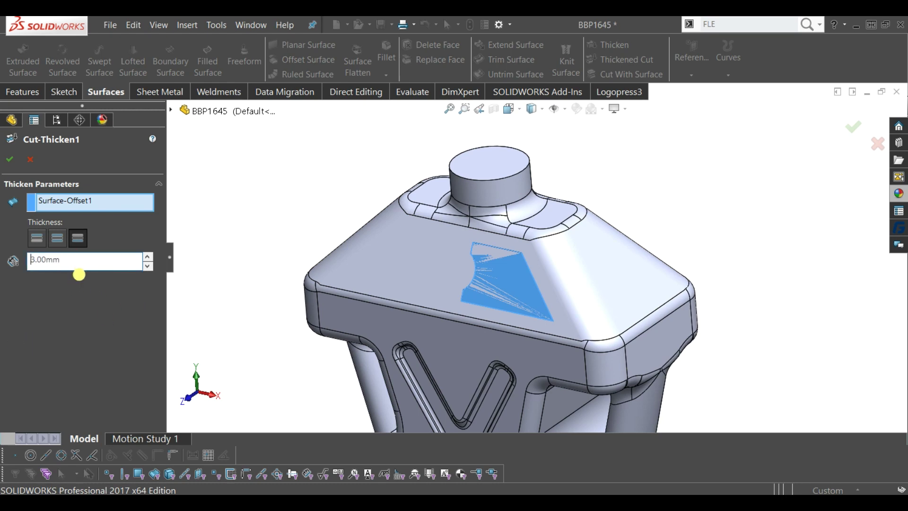
{"action": "left_click", "coordinate": [6, 162]}
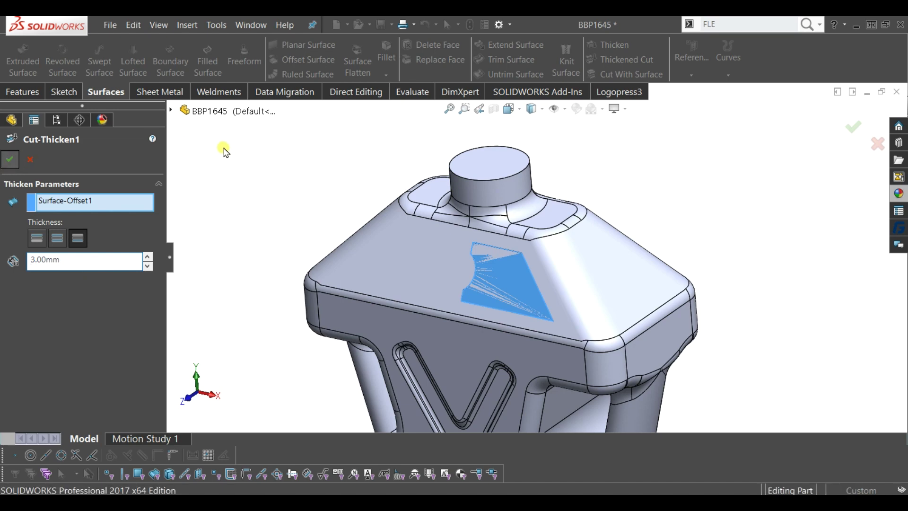
{"action": "scroll", "coordinate": [528, 250], "scroll_direction": "down", "scroll_amount": 4}
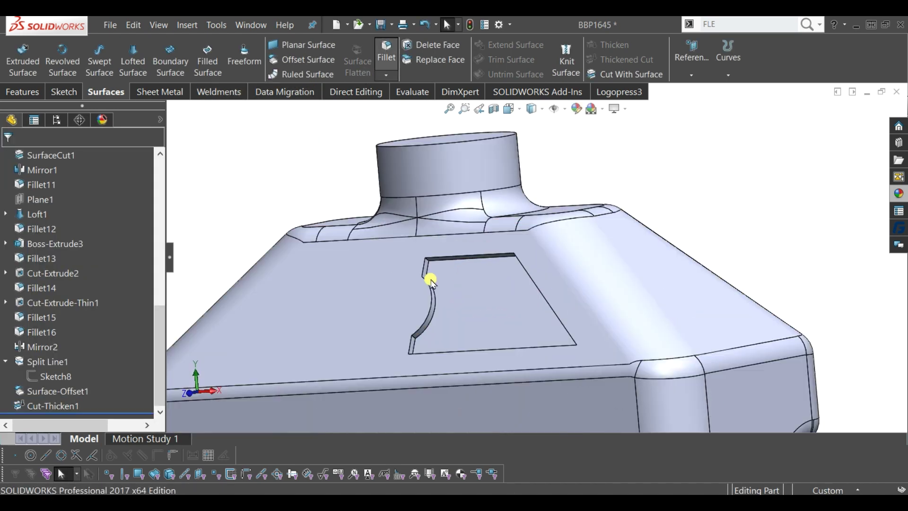
- Fillet the pocket outline's connected edge loop with a 5 mm radius
{"action": "scroll", "coordinate": [440, 270], "scroll_direction": "down", "scroll_amount": 3}
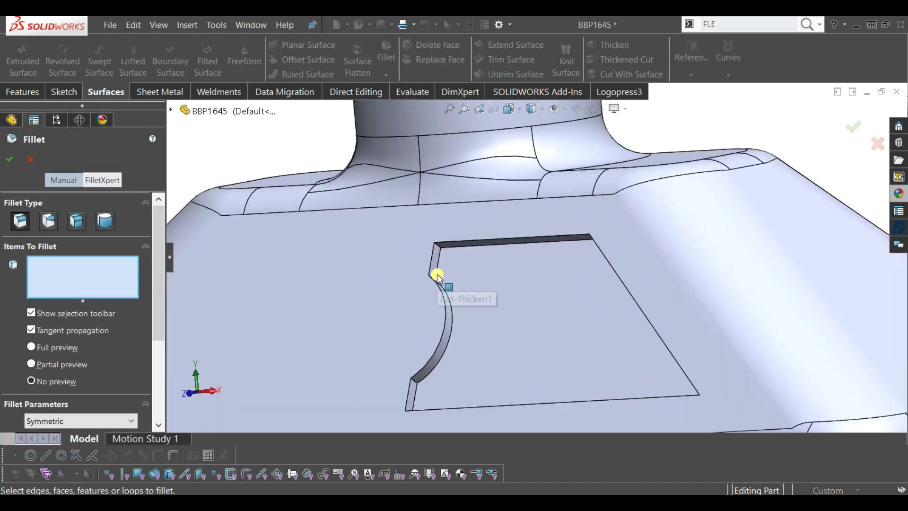
{"action": "left_click", "coordinate": [439, 248]}
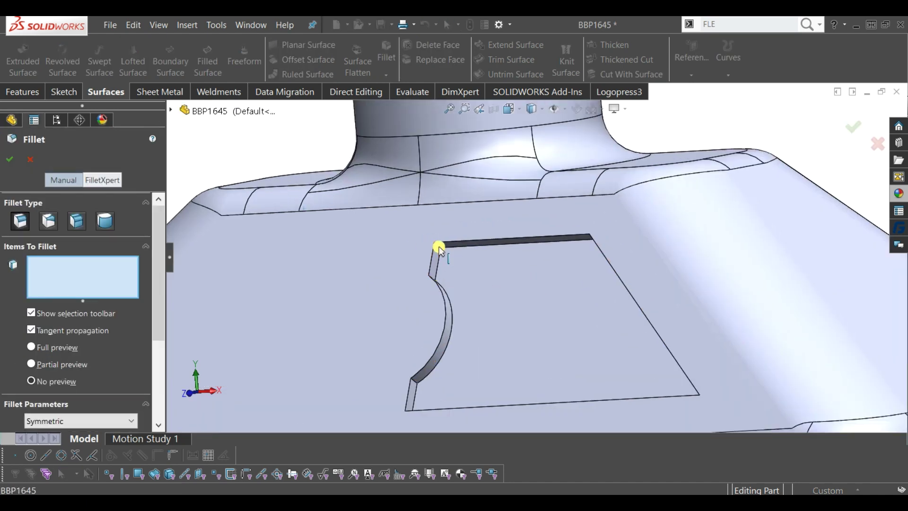
{"action": "left_click", "coordinate": [472, 214]}
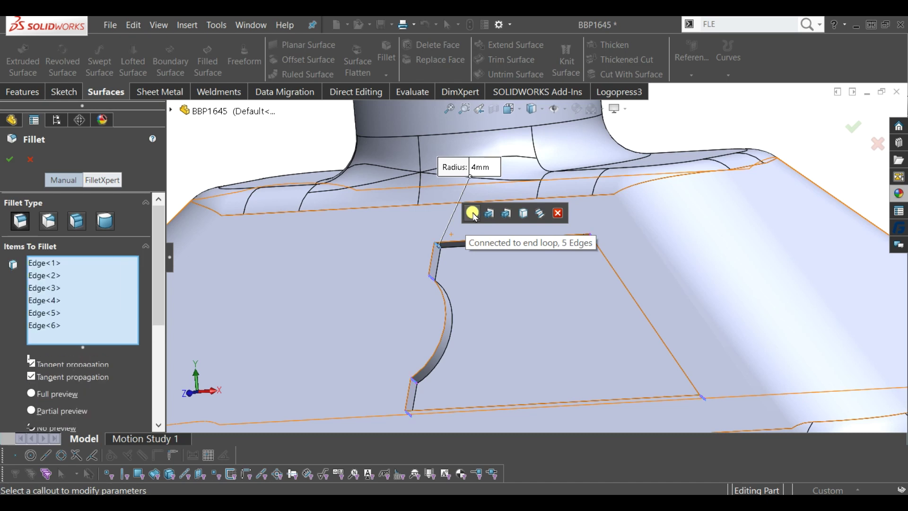
{"action": "scroll", "coordinate": [162, 318], "scroll_direction": "down", "scroll_amount": 1}
{"action": "scroll", "coordinate": [133, 369], "scroll_direction": "down", "scroll_amount": 2}
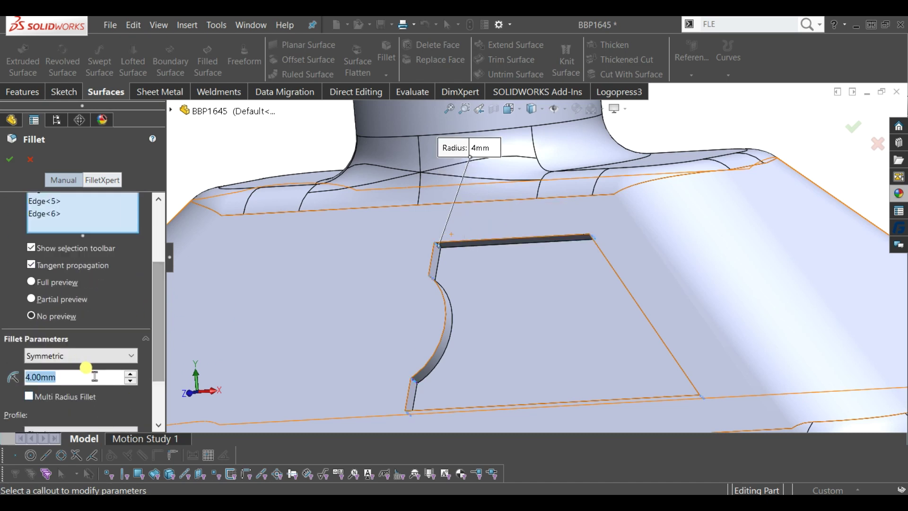
{"action": "scroll", "coordinate": [96, 378], "scroll_direction": "up", "scroll_amount": 1}
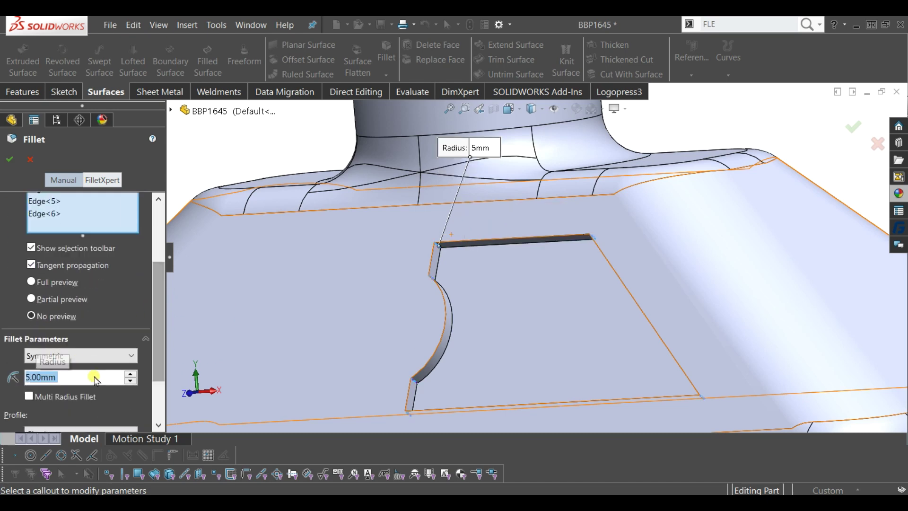
{"action": "left_click", "coordinate": [13, 160]}
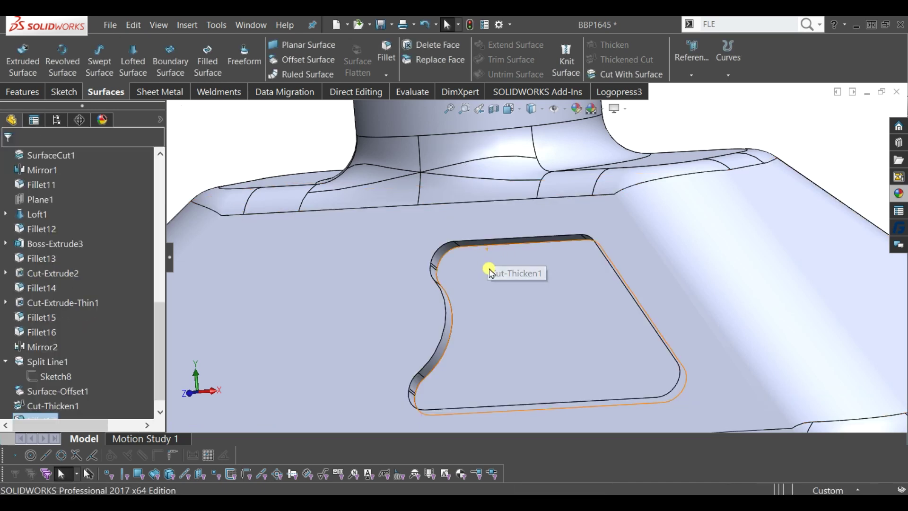
{"action": "mouse_move", "coordinate": [489, 270]}
{"action": "middle_mouse_down"}
{"action": "mouse_move", "coordinate": [519, 271]}
{"action": "mouse_move", "coordinate": [514, 258]}
{"action": "mouse_move", "coordinate": [519, 264]}
{"action": "mouse_move", "coordinate": [458, 231]}
{"action": "middle_mouse_up"}
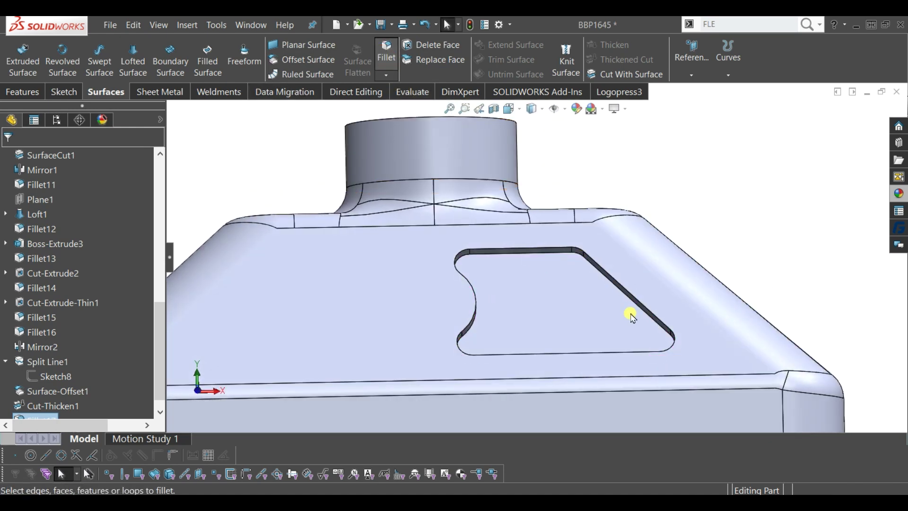
- Set up a 4 mm fillet on the pocket floor face and an edge
{"action": "left_click", "coordinate": [634, 298]}
{"action": "left_click", "coordinate": [580, 306]}
{"action": "scroll", "coordinate": [148, 314], "scroll_direction": "down", "scroll_amount": 3}
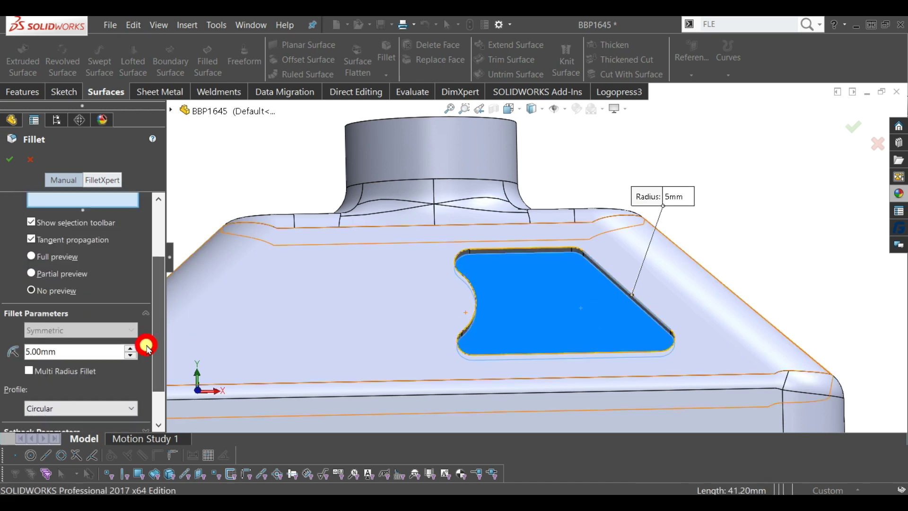
{"action": "double_click", "coordinate": [71, 346]}
{"action": "type", "text": "4"}
{"action": "key", "text": "Return"}
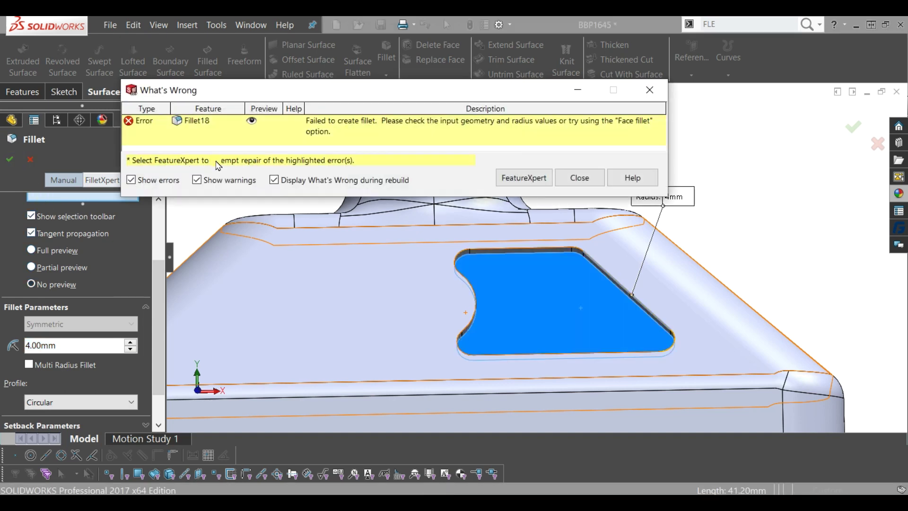
{"action": "left_click", "coordinate": [573, 180]}
- Drop the failing edge to fillet the pocket floor at 4 mm, then fillet the rim at 4 mm
{"action": "scroll", "coordinate": [142, 308], "scroll_direction": "up", "scroll_amount": 5}
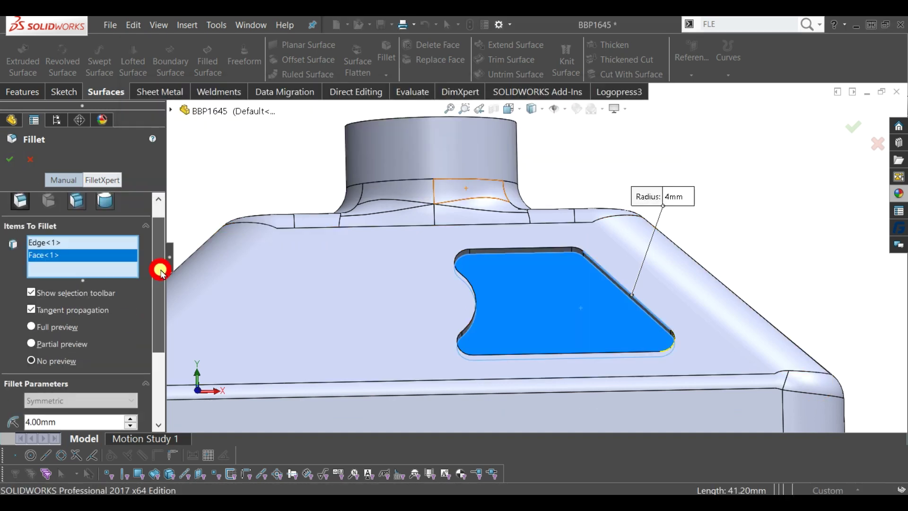
{"action": "left_click", "coordinate": [61, 272]}
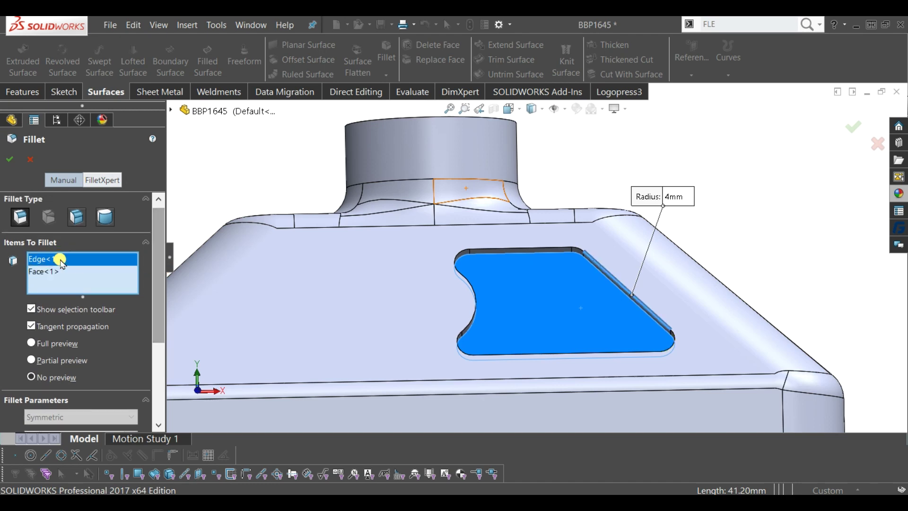
{"action": "left_click", "coordinate": [55, 271]}
{"action": "right_click", "coordinate": [57, 272]}
{"action": "key", "text": "Escape"}
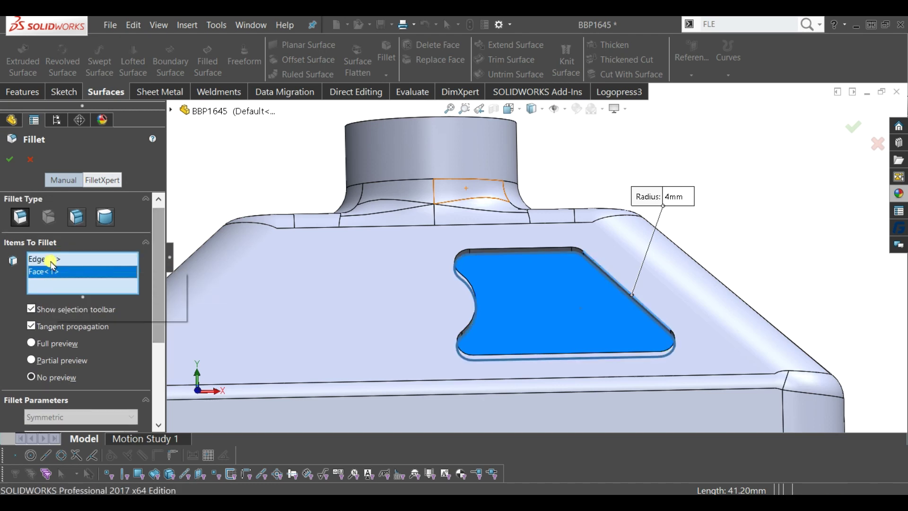
{"action": "right_click", "coordinate": [54, 260]}
{"action": "left_click", "coordinate": [82, 283]}
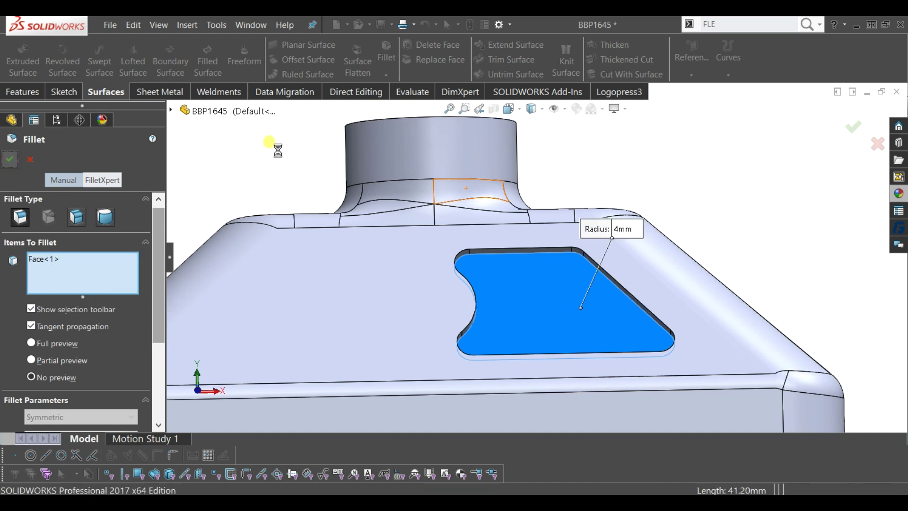
{"action": "left_click", "coordinate": [386, 51]}
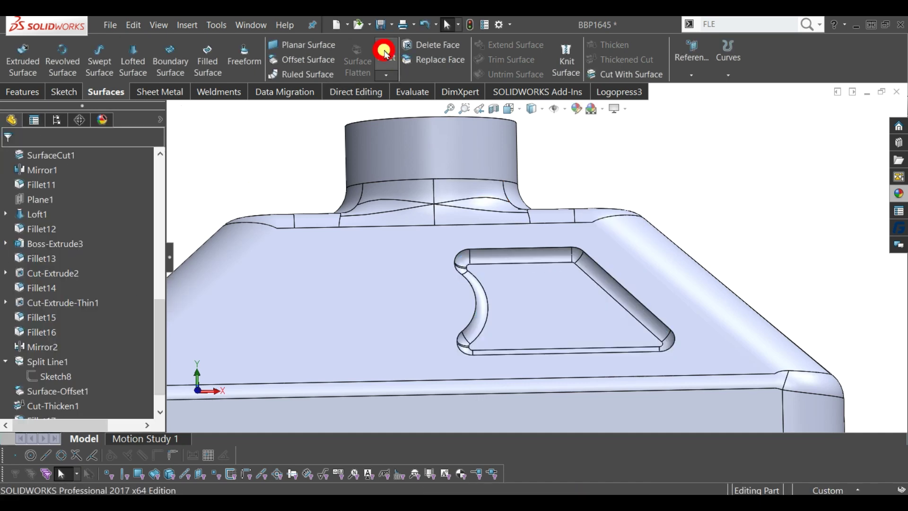
{"action": "left_click", "coordinate": [614, 283]}
{"action": "left_click", "coordinate": [148, 344]}
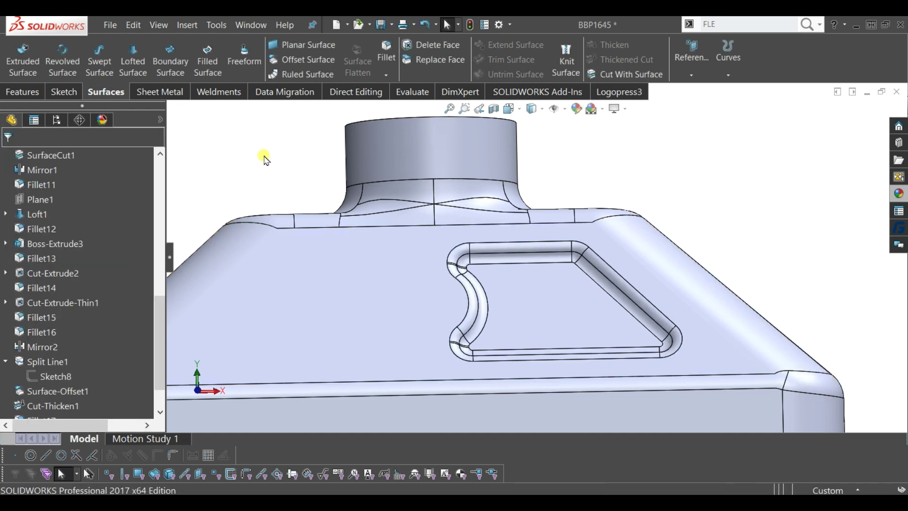
- Start a mirror about the Right Plane and select the Cut-Thicken1 pocket cut
{"action": "scroll", "coordinate": [650, 314], "scroll_direction": "up", "scroll_amount": 5}
{"action": "mouse_move", "coordinate": [651, 314]}
{"action": "middle_mouse_down"}
{"action": "mouse_move", "coordinate": [562, 392]}
{"action": "mouse_move", "coordinate": [660, 152]}
{"action": "mouse_move", "coordinate": [608, 243]}
{"action": "mouse_move", "coordinate": [625, 237]}
{"action": "middle_mouse_up"}
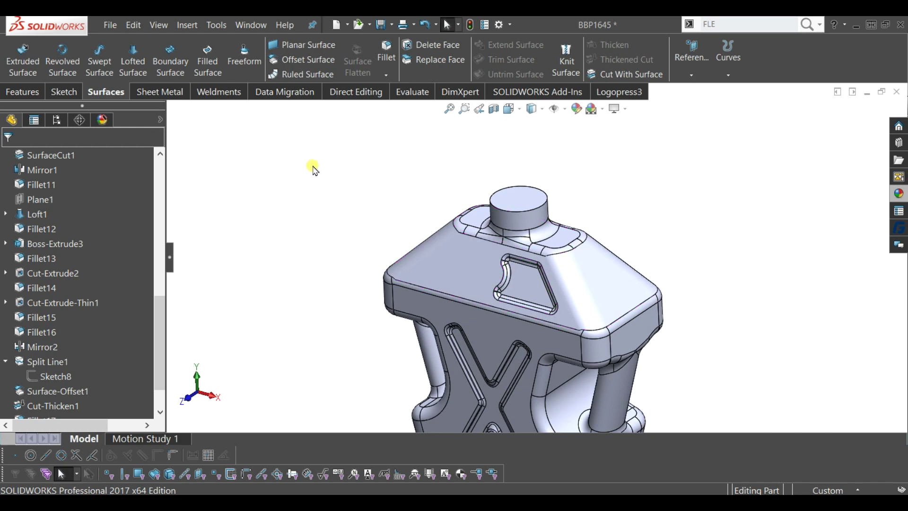
{"action": "left_click", "coordinate": [24, 91]}
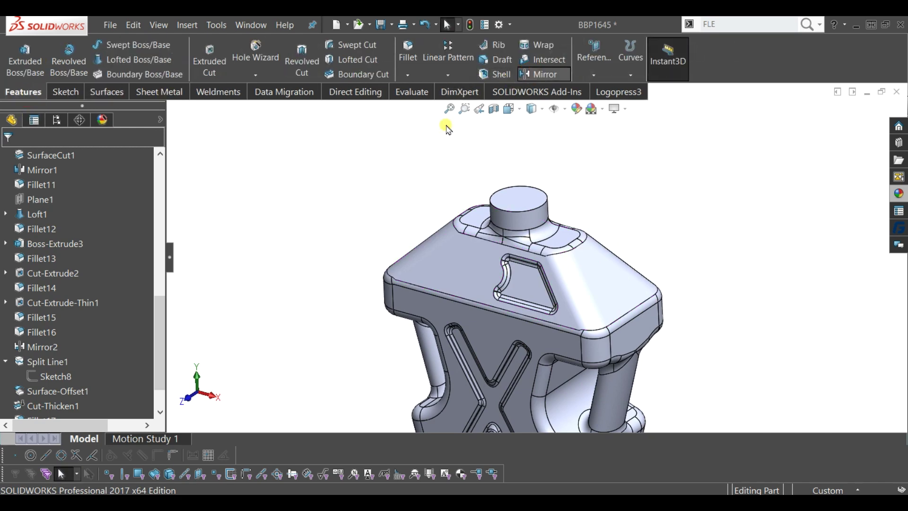
{"action": "left_click", "coordinate": [170, 113]}
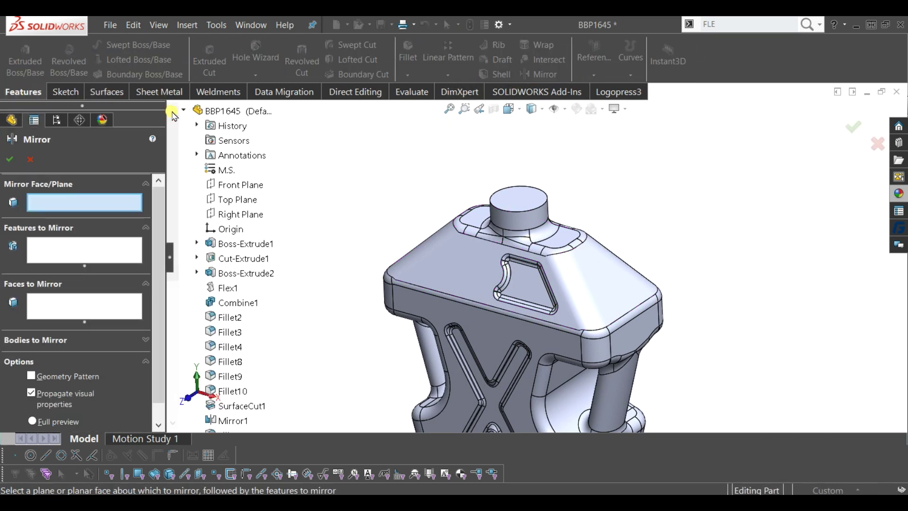
{"action": "left_click", "coordinate": [238, 217]}
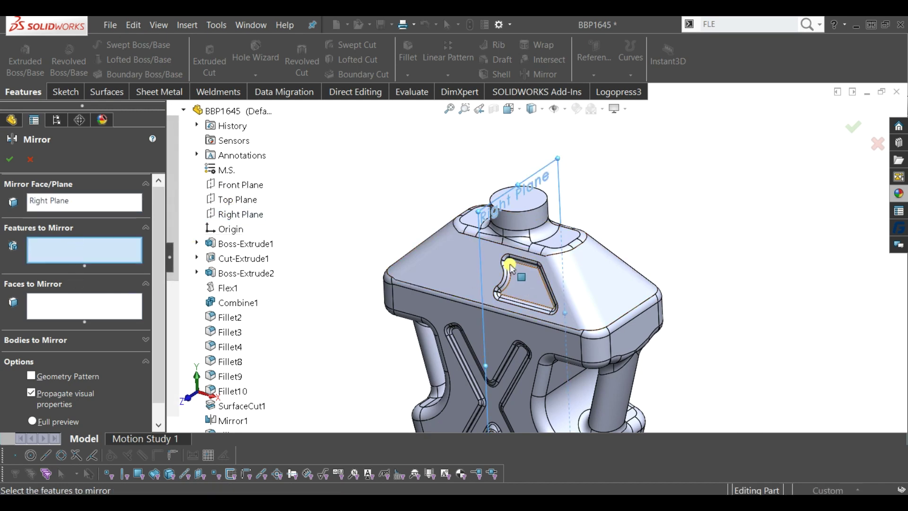
{"action": "left_click", "coordinate": [521, 272]}
{"action": "scroll", "coordinate": [521, 272], "scroll_direction": "down", "scroll_amount": 5}
{"action": "left_click", "coordinate": [532, 269]}
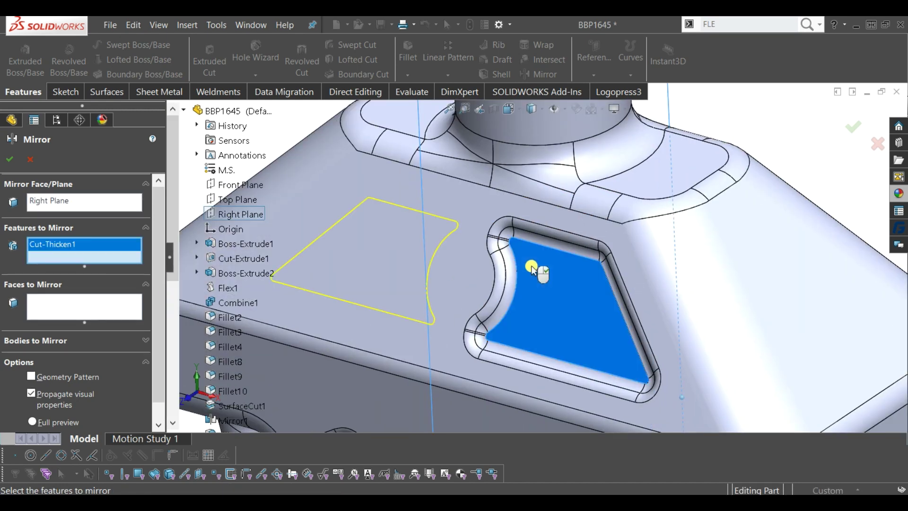
- Add Fillet19 and Fillet20 to the mirror and enable Geometry Pattern
{"action": "scroll", "coordinate": [532, 270], "scroll_direction": "down", "scroll_amount": 2}
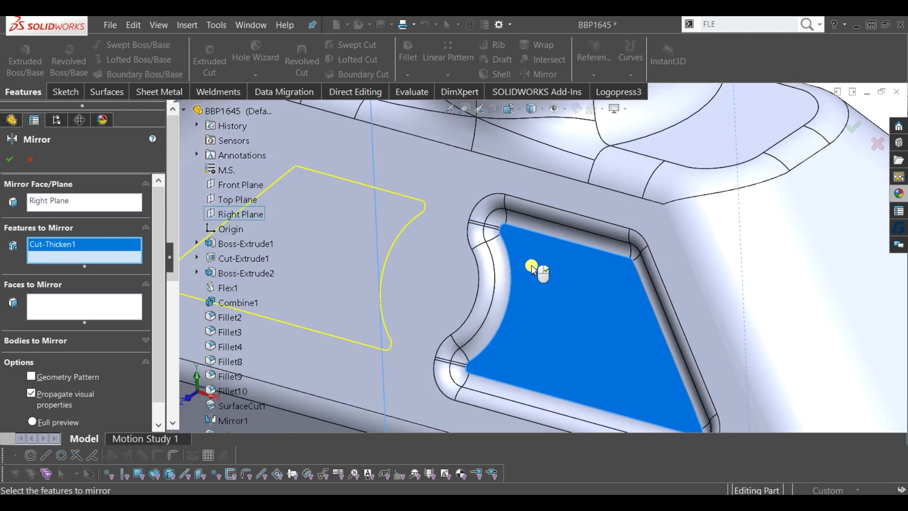
{"action": "left_click", "coordinate": [499, 221]}
{"action": "left_click", "coordinate": [525, 221]}
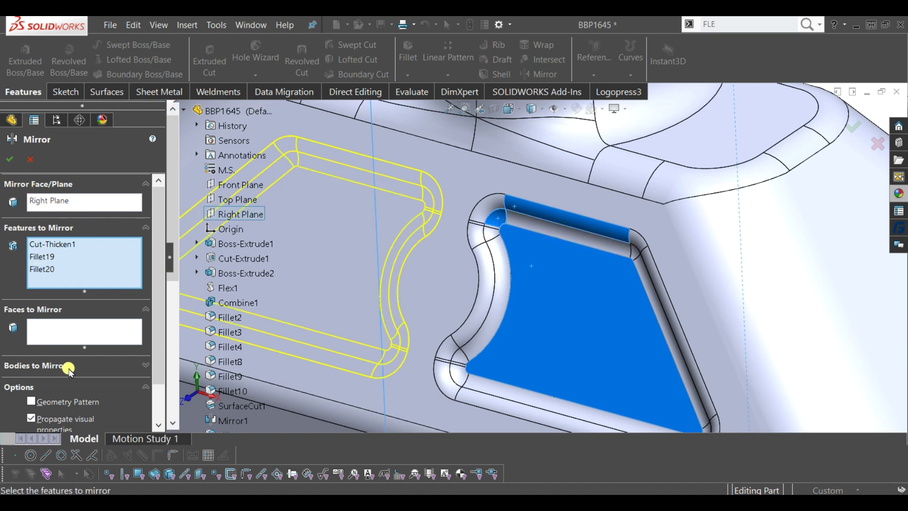
{"action": "left_click", "coordinate": [60, 402]}
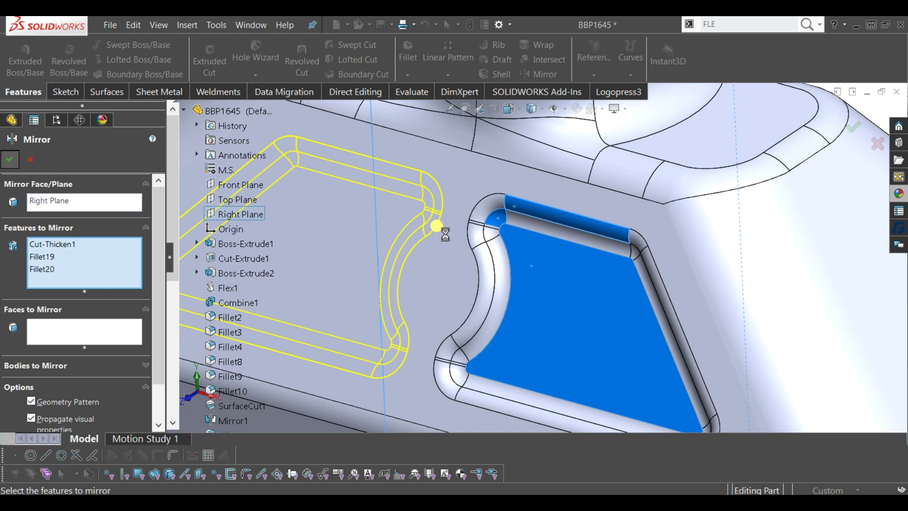
{"action": "scroll", "coordinate": [445, 235], "scroll_direction": "up", "scroll_amount": 4}
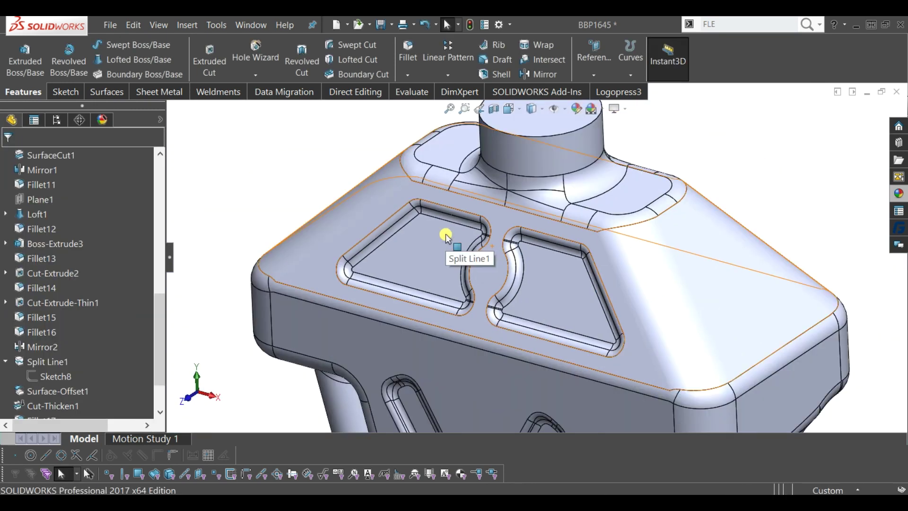
{"action": "scroll", "coordinate": [445, 235], "scroll_direction": "up", "scroll_amount": 3}
{"action": "mouse_move", "coordinate": [308, 186]}
{"action": "middle_mouse_down"}
{"action": "mouse_move", "coordinate": [659, 314]}
{"action": "mouse_move", "coordinate": [653, 304]}
{"action": "mouse_move", "coordinate": [703, 202]}
{"action": "mouse_move", "coordinate": [612, 198]}
{"action": "mouse_move", "coordinate": [673, 207]}
{"action": "middle_mouse_up"}
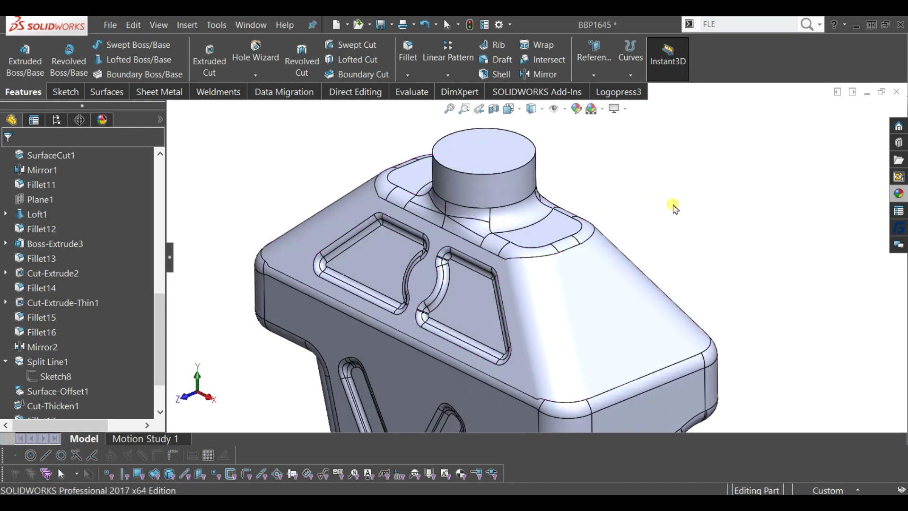
{"action": "left_click", "coordinate": [539, 74]}
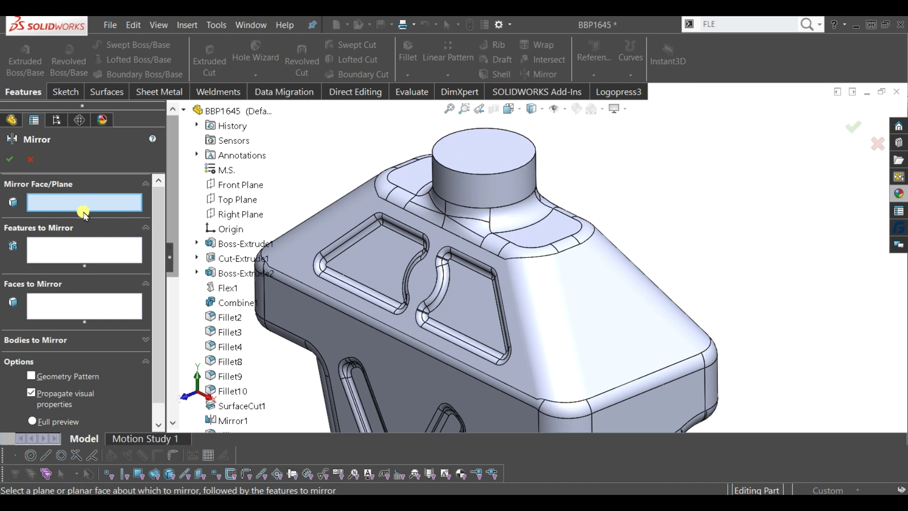
- Mirror Cut-Thicken1, Mirror3, Fillet19 and Fillet20 across the Front Plane
{"action": "left_click", "coordinate": [240, 190]}
{"action": "left_click", "coordinate": [83, 249]}
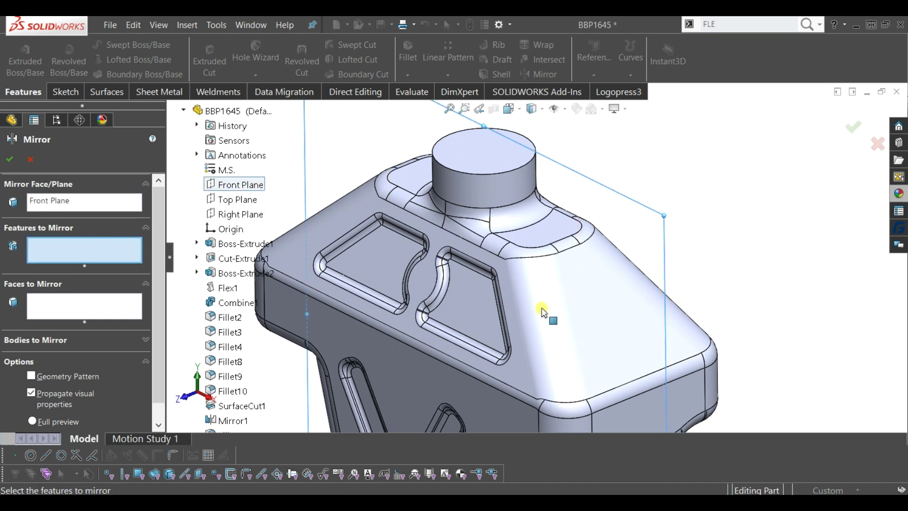
{"action": "left_click", "coordinate": [469, 307]}
{"action": "left_click", "coordinate": [396, 271]}
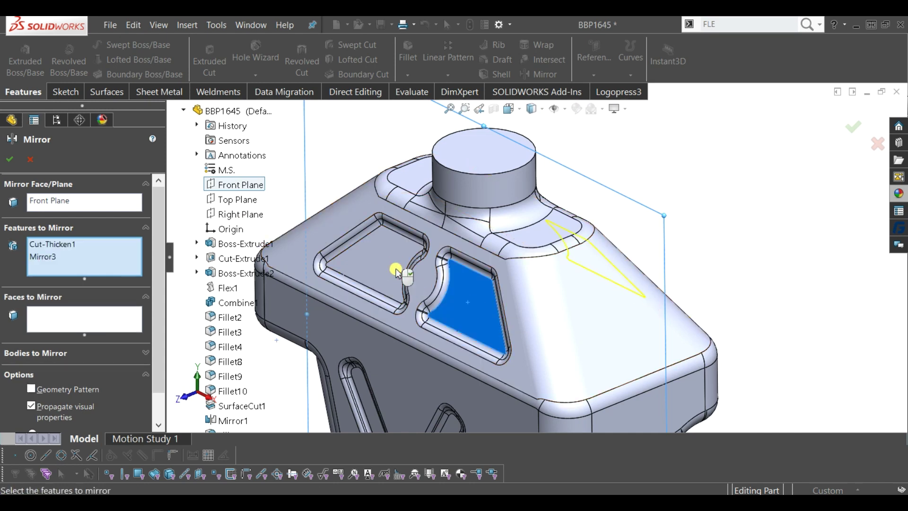
{"action": "scroll", "coordinate": [469, 268], "scroll_direction": "down", "scroll_amount": 2}
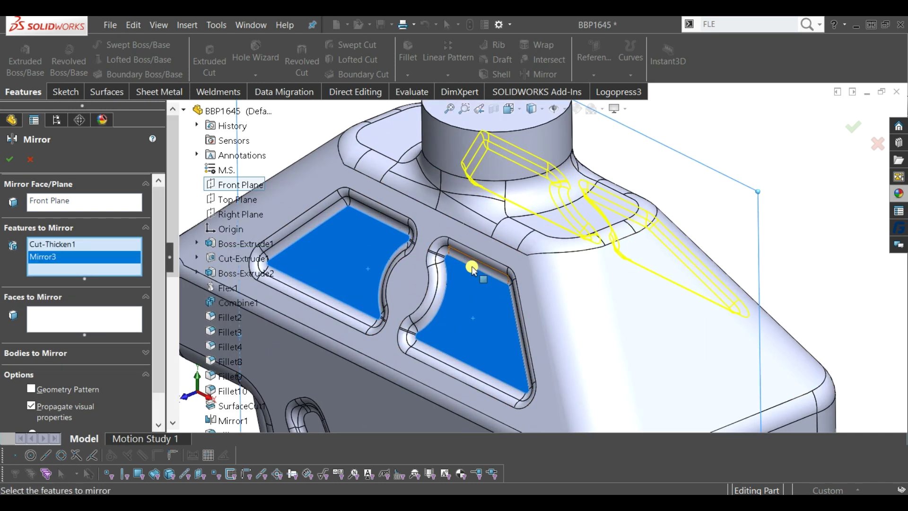
{"action": "scroll", "coordinate": [473, 267], "scroll_direction": "down", "scroll_amount": 2}
{"action": "left_click", "coordinate": [480, 260]}
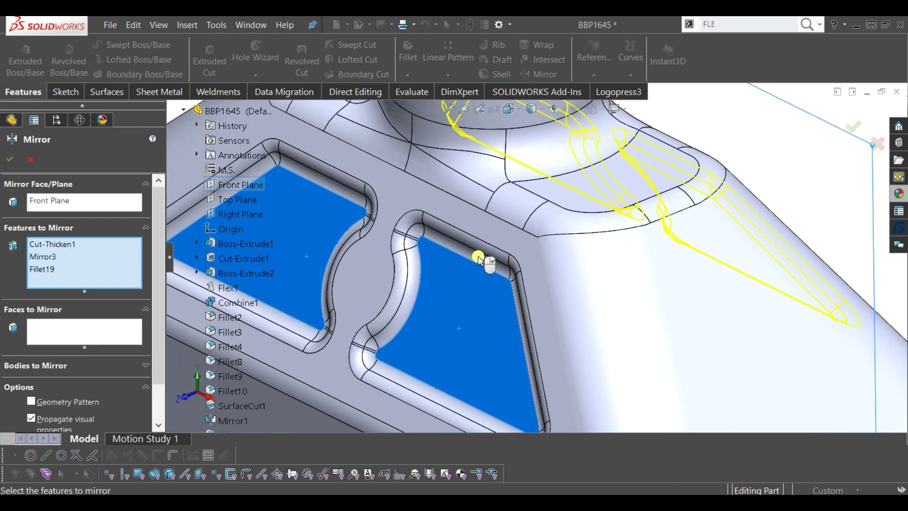
{"action": "left_click", "coordinate": [479, 249]}
- Enable Geometry Pattern to clear the mirror error and finish the front-plane mirror
{"action": "scroll", "coordinate": [479, 249], "scroll_direction": "up", "scroll_amount": 2}
{"action": "mouse_move", "coordinate": [487, 260]}
{"action": "middle_mouse_down"}
{"action": "mouse_move", "coordinate": [432, 245]}
{"action": "mouse_move", "coordinate": [424, 269]}
{"action": "mouse_move", "coordinate": [373, 272]}
{"action": "middle_mouse_up"}
{"action": "left_click", "coordinate": [10, 159]}
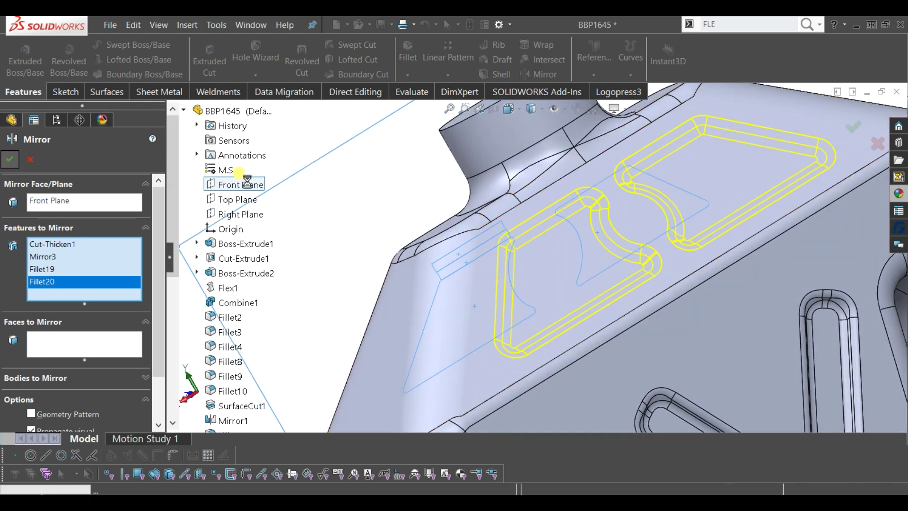
{"action": "left_click", "coordinate": [49, 415]}
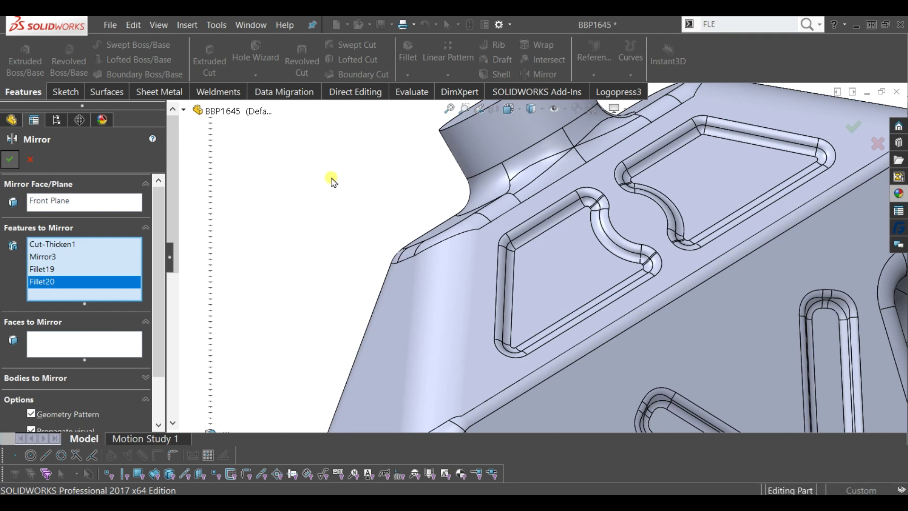
{"action": "key", "text": "f"}
{"action": "mouse_move", "coordinate": [361, 223]}
{"action": "middle_mouse_down"}
{"action": "mouse_move", "coordinate": [487, 227]}
{"action": "mouse_move", "coordinate": [489, 187]}
{"action": "mouse_move", "coordinate": [499, 217]}
{"action": "mouse_move", "coordinate": [648, 291]}
{"action": "mouse_move", "coordinate": [636, 263]}
{"action": "mouse_move", "coordinate": [613, 305]}
{"action": "middle_mouse_up"}
{"action": "key", "text": "Escape"}
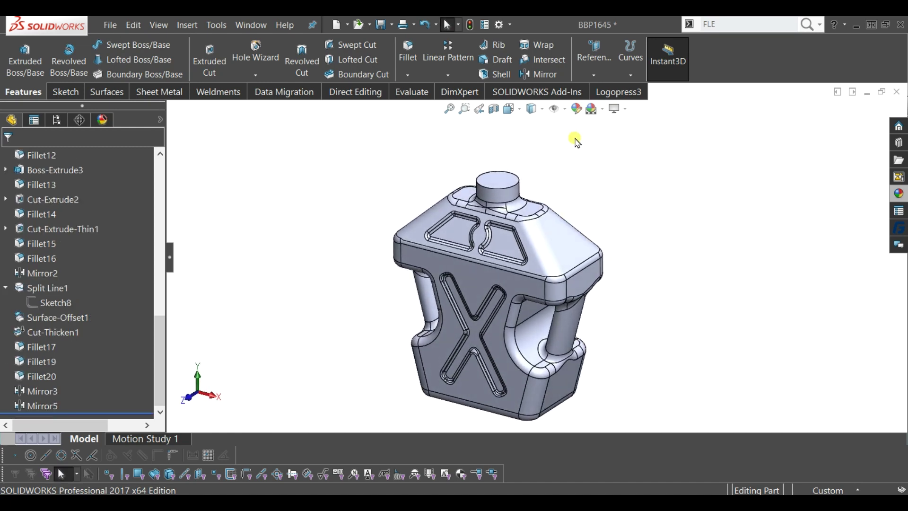
{"action": "scroll", "coordinate": [577, 277], "scroll_direction": "up", "scroll_amount": 2}
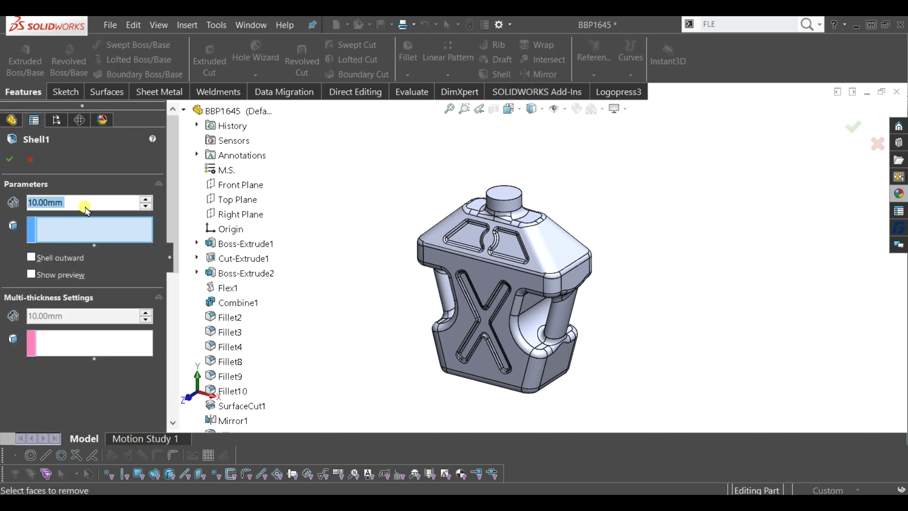
- Shell the bottle with 2 mm walls, removing the neck's top face
{"action": "type", "text": "2"}
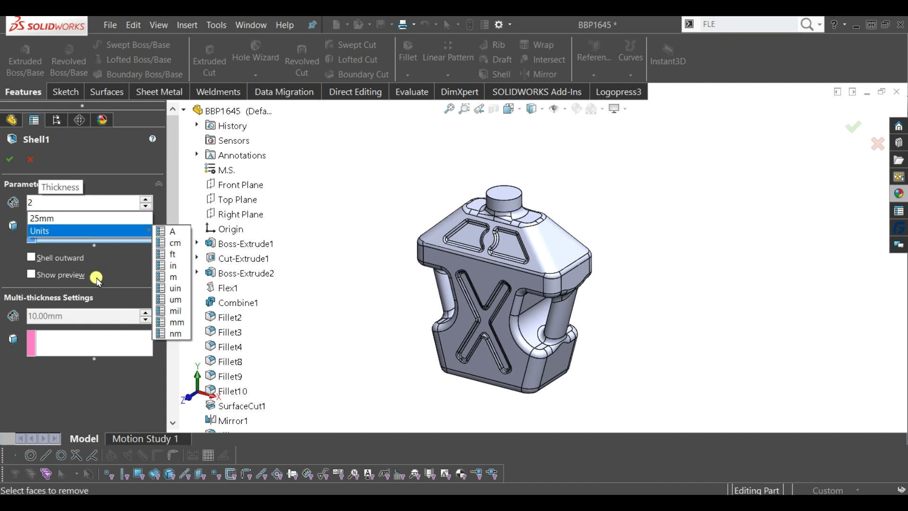
{"action": "left_click", "coordinate": [103, 246]}
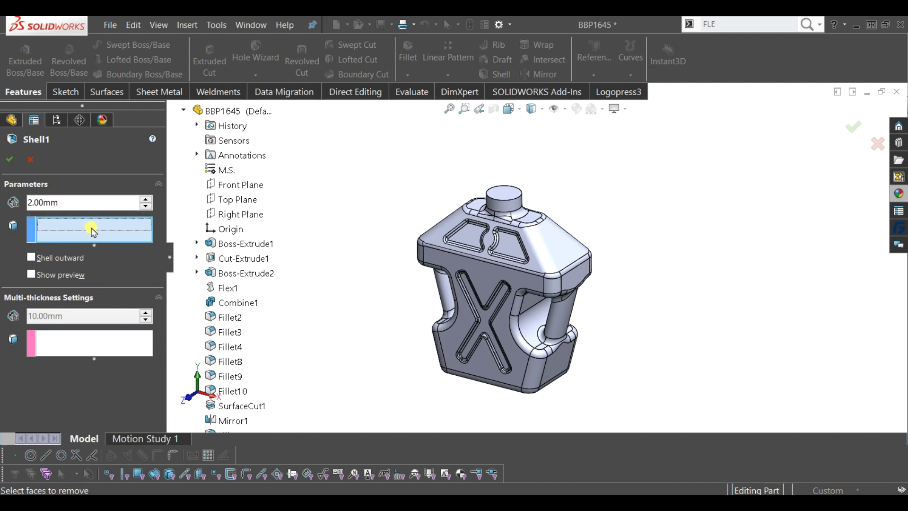
{"action": "left_click", "coordinate": [502, 196]}
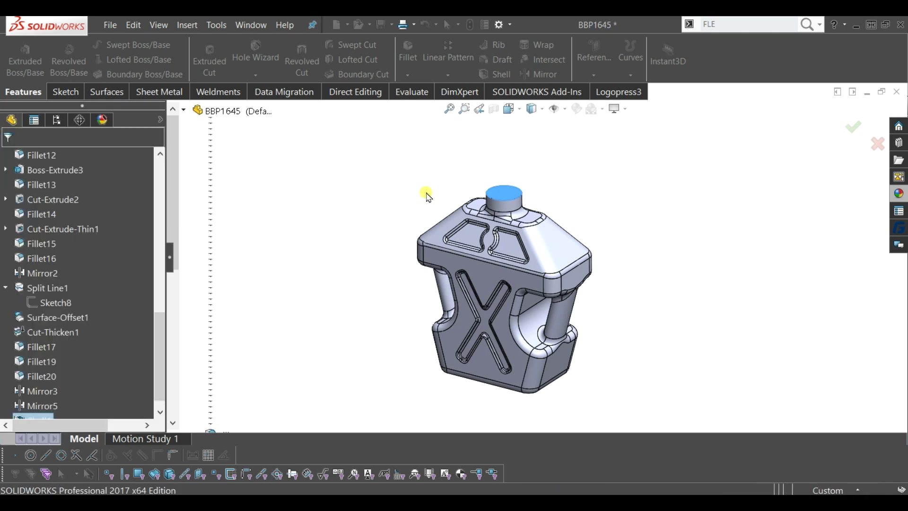
{"action": "mouse_move", "coordinate": [531, 293]}
{"action": "middle_mouse_down"}
{"action": "mouse_move", "coordinate": [582, 247]}
{"action": "mouse_move", "coordinate": [583, 273]}
{"action": "middle_mouse_up"}
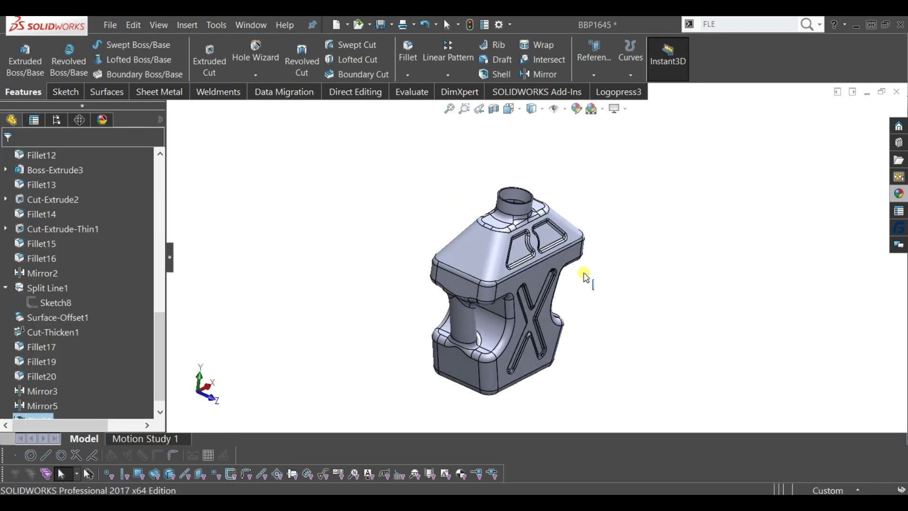
{"action": "left_click", "coordinate": [494, 110]}
{"action": "middle_click_drag", "start_coordinate": [517, 162], "coordinate": [461, 293]}
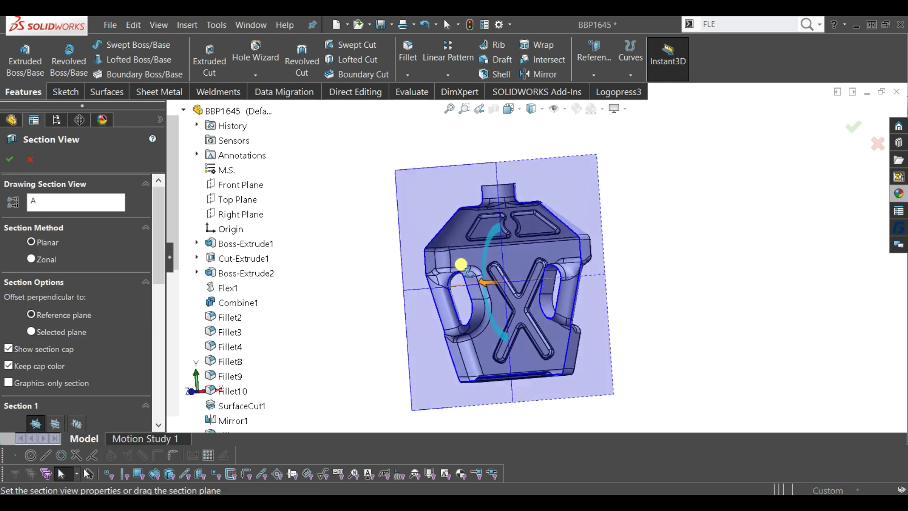
{"action": "left_click", "coordinate": [13, 162]}
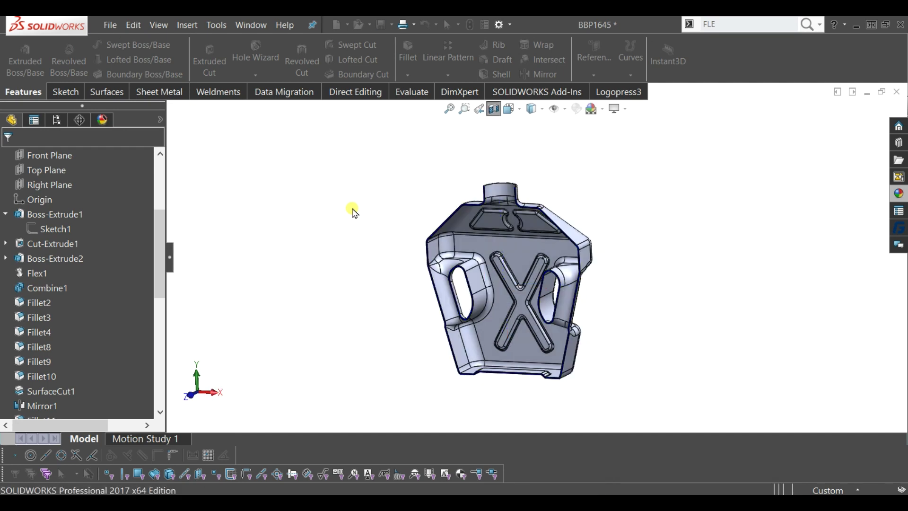
{"action": "mouse_move", "coordinate": [543, 282]}
{"action": "middle_mouse_down"}
{"action": "mouse_move", "coordinate": [552, 179]}
{"action": "mouse_move", "coordinate": [567, 203]}
{"action": "mouse_move", "coordinate": [559, 253]}
{"action": "mouse_move", "coordinate": [591, 277]}
{"action": "mouse_move", "coordinate": [602, 262]}
{"action": "mouse_move", "coordinate": [568, 190]}
{"action": "mouse_move", "coordinate": [585, 276]}
{"action": "mouse_move", "coordinate": [594, 280]}
{"action": "mouse_move", "coordinate": [523, 170]}
{"action": "middle_mouse_up"}
{"action": "left_click", "coordinate": [495, 115]}
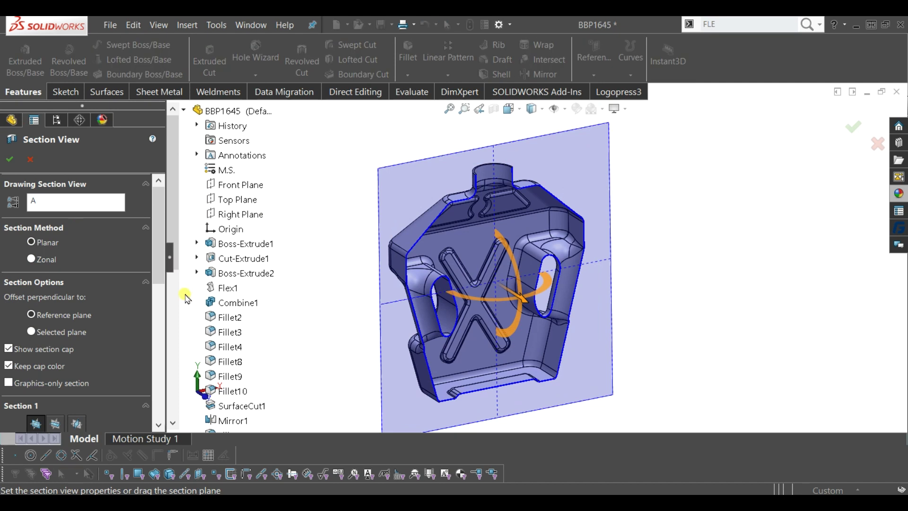
{"action": "left_click_drag", "start_coordinate": [161, 274], "coordinate": [160, 309]}
{"action": "left_click", "coordinate": [78, 348]}
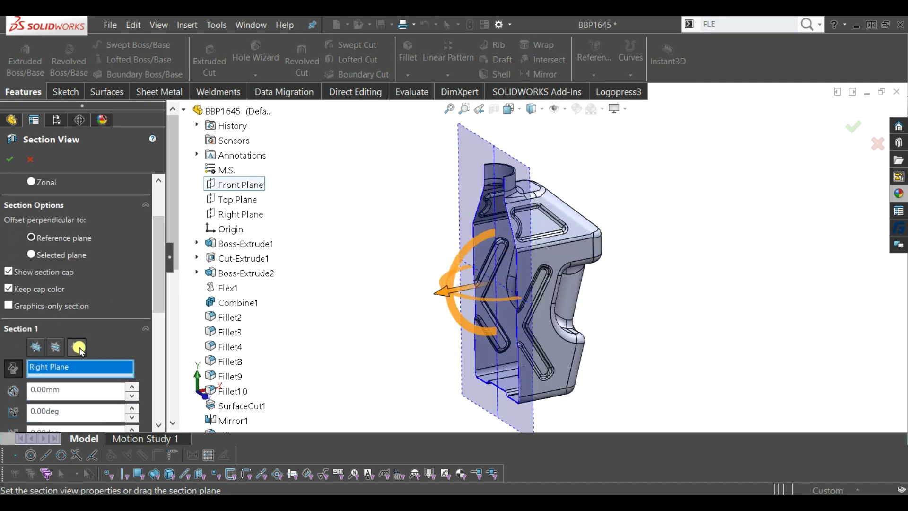
{"action": "left_click", "coordinate": [57, 348]}
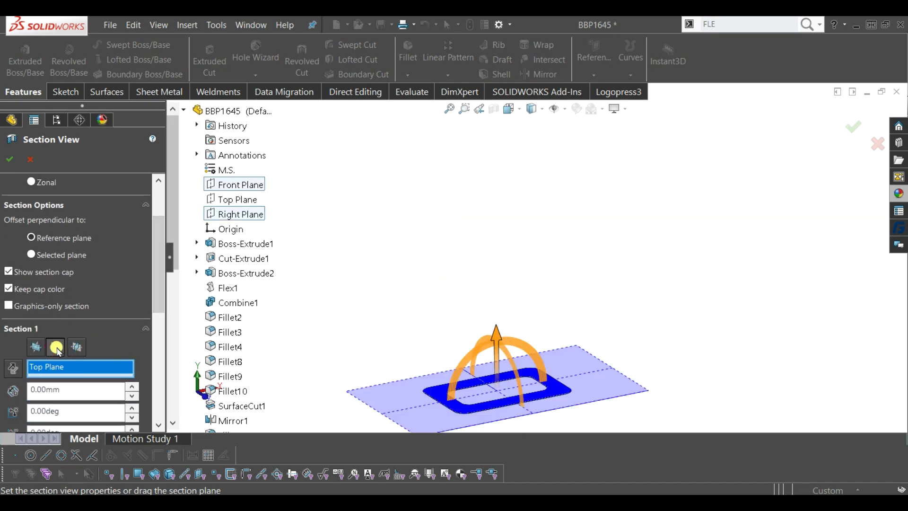
{"action": "left_click_drag", "start_coordinate": [502, 337], "coordinate": [493, 258]}
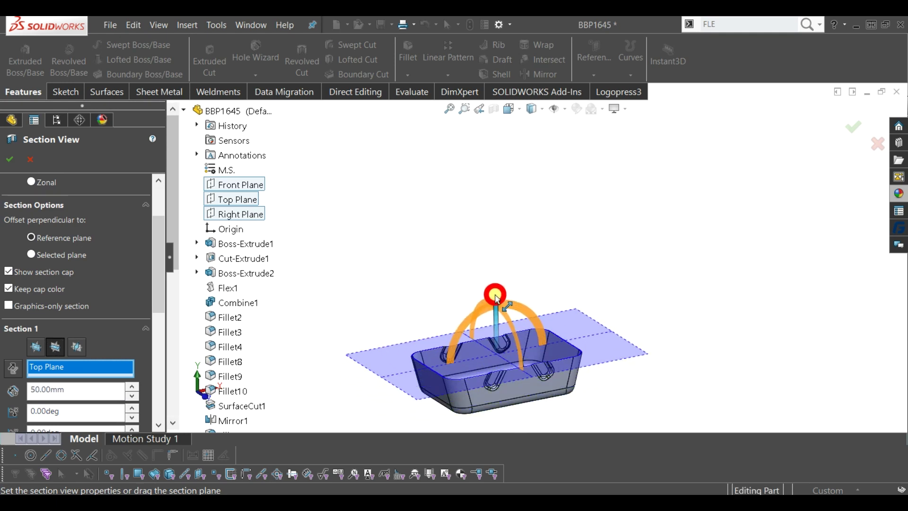
{"action": "middle_click_drag", "start_coordinate": [493, 255], "coordinate": [512, 329]}
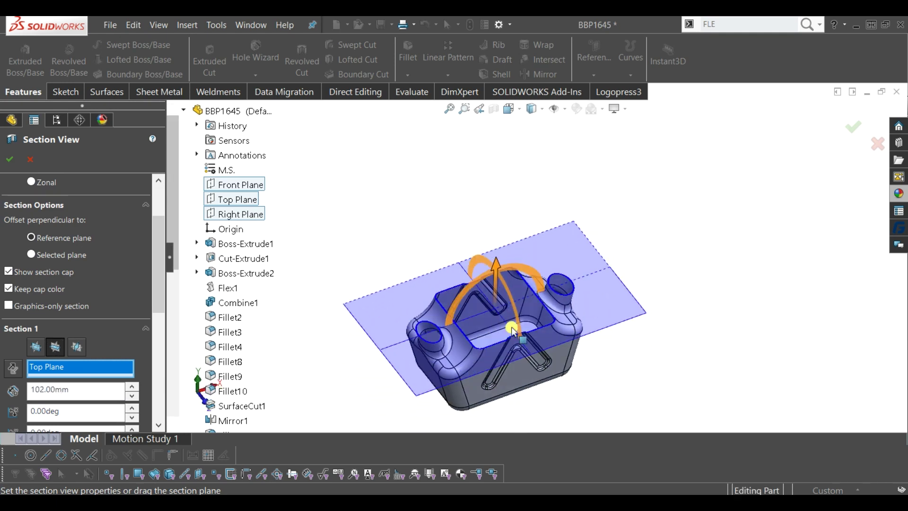
{"action": "scroll", "coordinate": [525, 282], "scroll_direction": "down", "scroll_amount": 3}
{"action": "scroll", "coordinate": [481, 247], "scroll_direction": "down", "scroll_amount": 2}
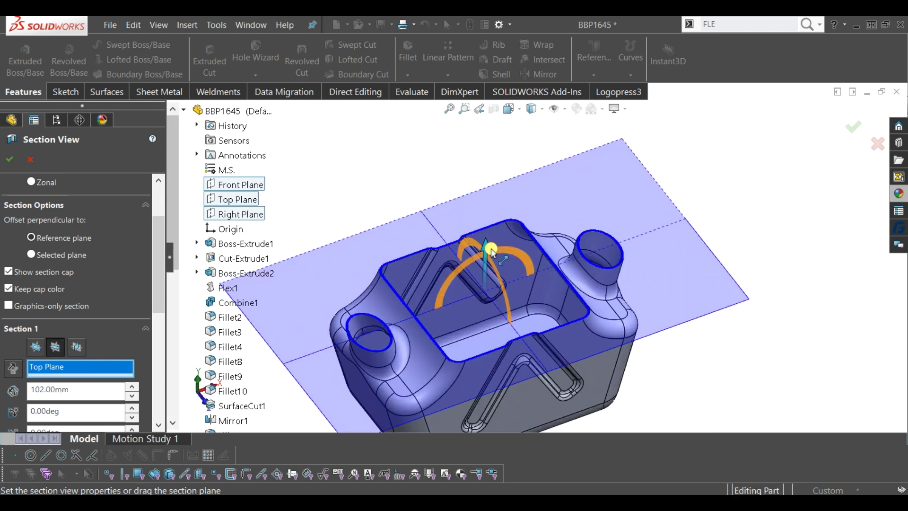
{"action": "left_click_drag", "start_coordinate": [488, 244], "coordinate": [474, 105]}
{"action": "mouse_move", "coordinate": [478, 147]}
{"action": "middle_mouse_down"}
{"action": "mouse_move", "coordinate": [485, 168]}
{"action": "mouse_move", "coordinate": [504, 151]}
{"action": "middle_mouse_up"}
{"action": "left_click_drag", "start_coordinate": [504, 152], "coordinate": [510, 121]}
{"action": "scroll", "coordinate": [511, 171], "scroll_direction": "down", "scroll_amount": 3}
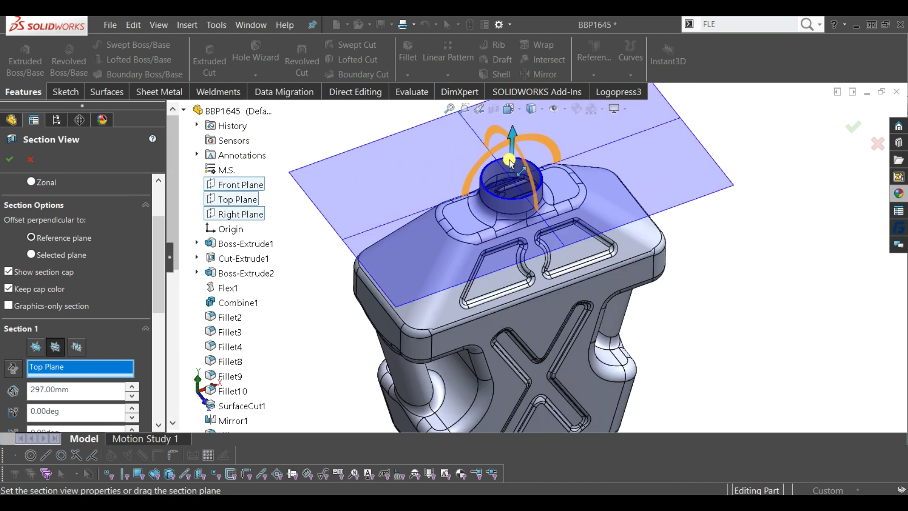
{"action": "left_click", "coordinate": [18, 168]}
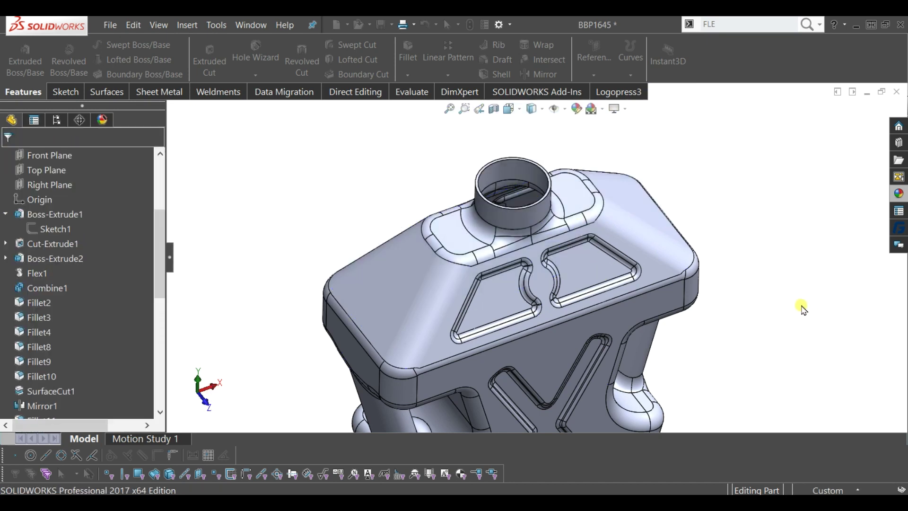
- Start a Thread on the neck's top edge with a blind 17 mm depth
{"action": "scroll", "coordinate": [751, 319], "scroll_direction": "up", "scroll_amount": 3}
{"action": "scroll", "coordinate": [585, 270], "scroll_direction": "down", "scroll_amount": 2}
{"action": "middle_click_drag", "start_coordinate": [585, 270], "coordinate": [585, 299]}
{"action": "left_click", "coordinate": [724, 23]}
{"action": "type", "text": "T"}
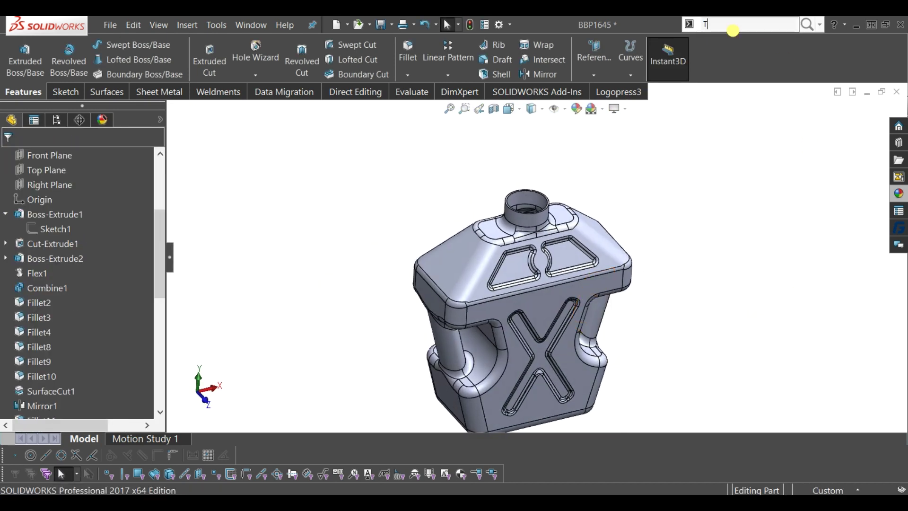
{"action": "type", "text": "HR"}
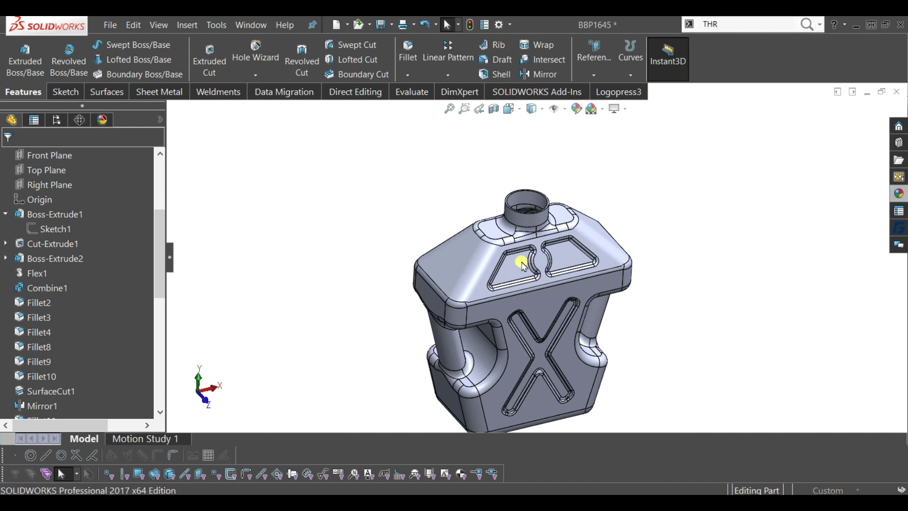
{"action": "left_click", "coordinate": [540, 269]}
{"action": "scroll", "coordinate": [523, 227], "scroll_direction": "down", "scroll_amount": 2}
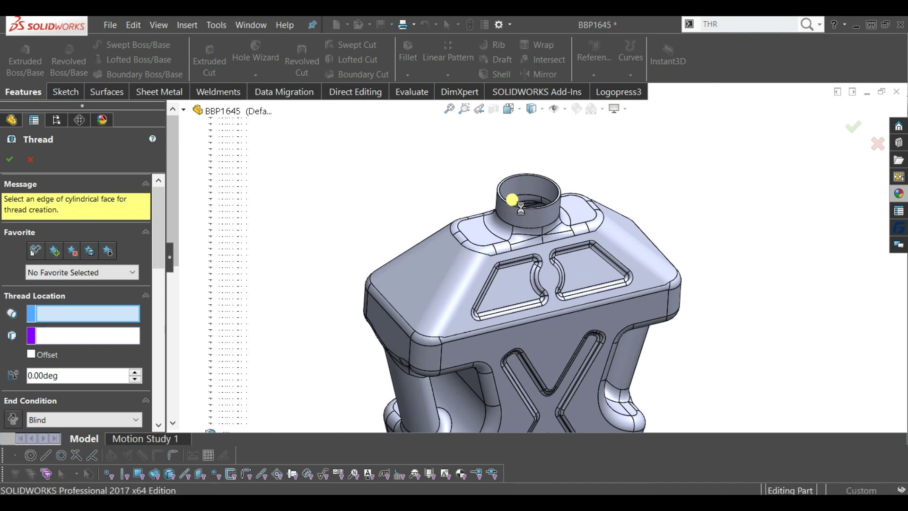
{"action": "left_click", "coordinate": [522, 210]}
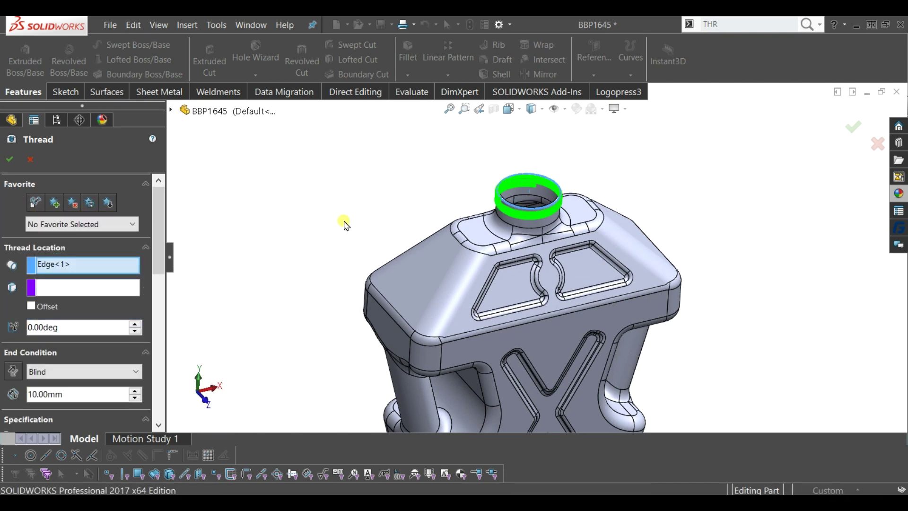
{"action": "scroll", "coordinate": [149, 294], "scroll_direction": "down", "scroll_amount": 1}
{"action": "scroll", "coordinate": [151, 279], "scroll_direction": "down", "scroll_amount": 2}
{"action": "scroll", "coordinate": [146, 298], "scroll_direction": "down", "scroll_amount": 2}
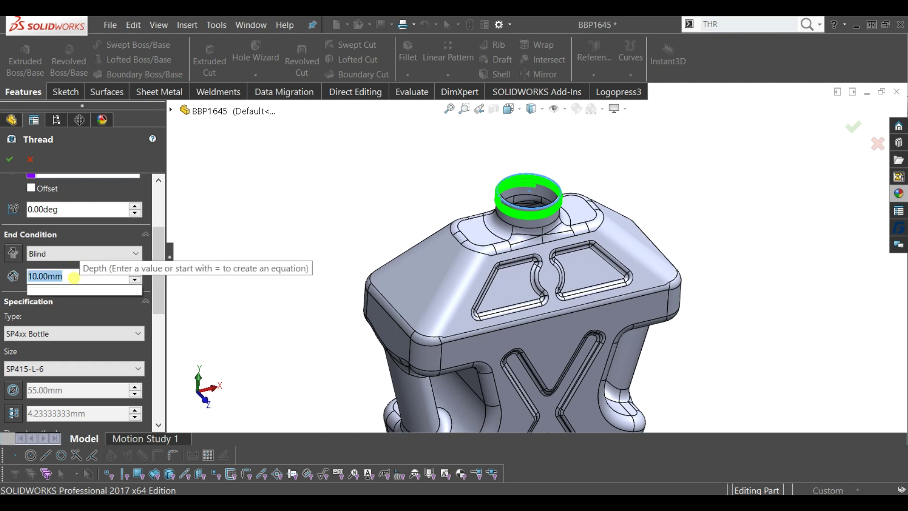
{"action": "type", "text": "17"}
{"action": "key", "text": "Return"}
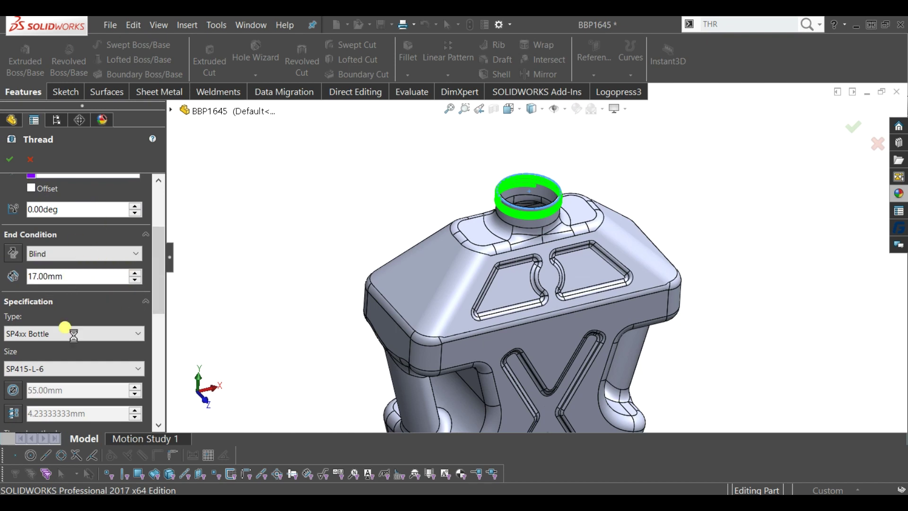
- Set the thread to SP4xx Bottle type, size SP415-L-6, and finish it
{"action": "scroll", "coordinate": [153, 320], "scroll_direction": "down", "scroll_amount": 3}
{"action": "left_click", "coordinate": [29, 257]}
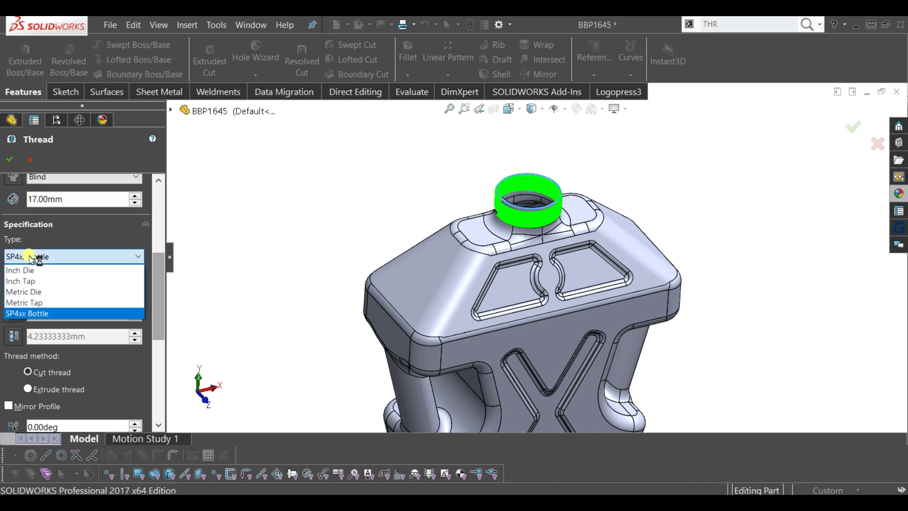
{"action": "left_click", "coordinate": [26, 314]}
{"action": "left_click", "coordinate": [37, 290]}
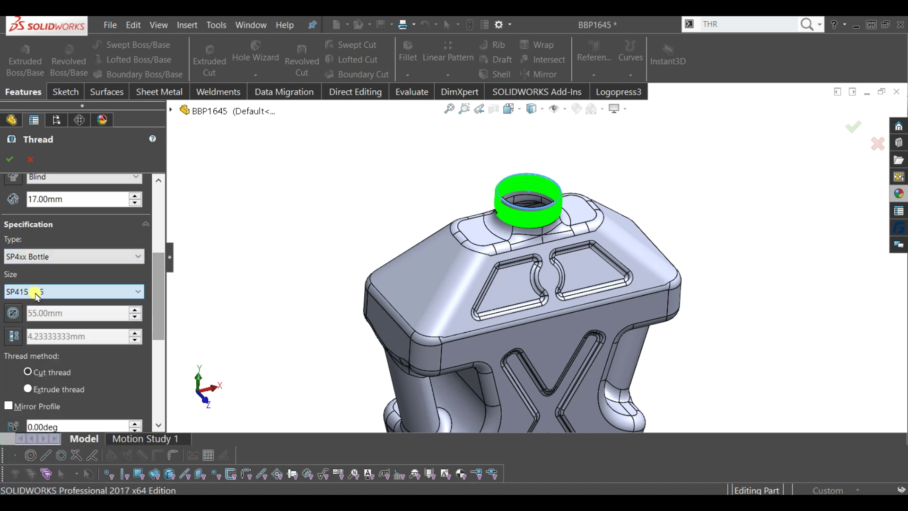
{"action": "scroll", "coordinate": [140, 299], "scroll_direction": "down", "scroll_amount": 3}
{"action": "scroll", "coordinate": [154, 309], "scroll_direction": "down", "scroll_amount": 1}
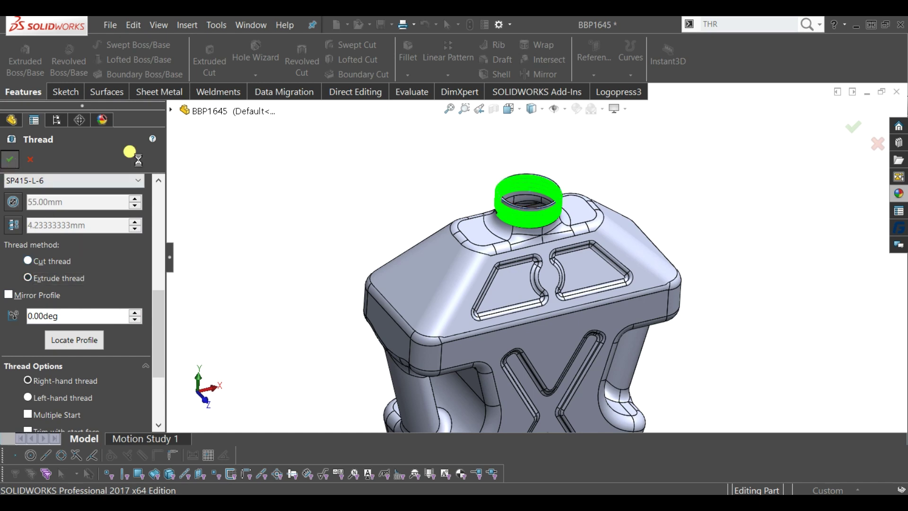
{"action": "key", "text": "Return"}
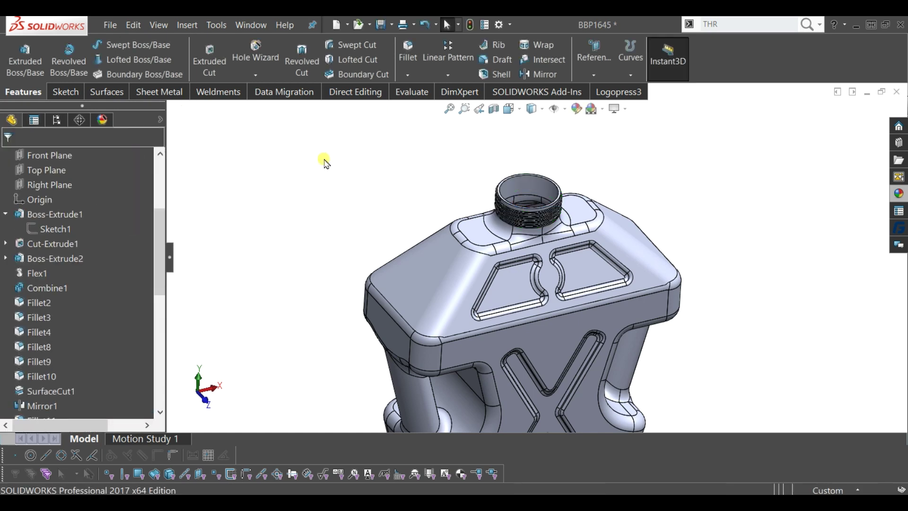
- Switch the display style to Shaded without edges and view the whole bottle
{"action": "scroll", "coordinate": [551, 203], "scroll_direction": "down", "scroll_amount": 1}
{"action": "scroll", "coordinate": [532, 229], "scroll_direction": "down", "scroll_amount": 2}
{"action": "scroll", "coordinate": [531, 243], "scroll_direction": "down", "scroll_amount": 2}
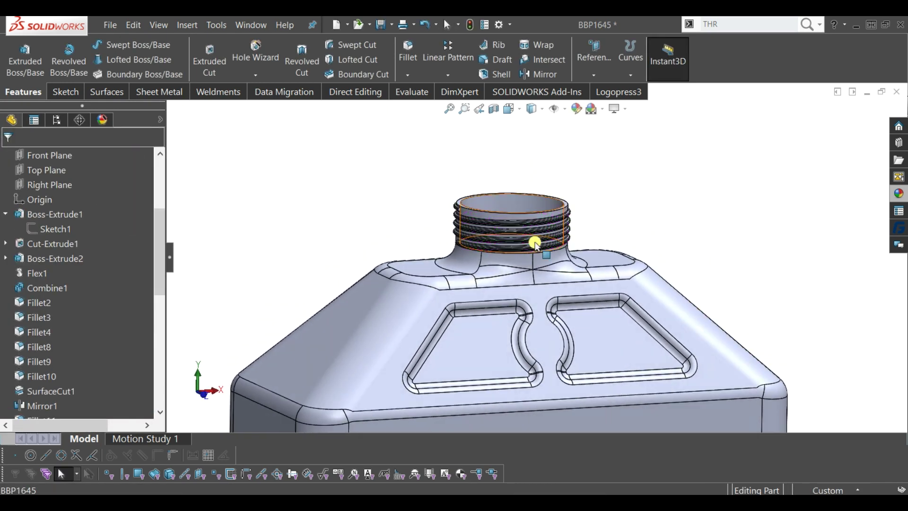
{"action": "scroll", "coordinate": [551, 194], "scroll_direction": "down", "scroll_amount": 2}
{"action": "left_click", "coordinate": [534, 109]}
{"action": "left_click", "coordinate": [534, 141]}
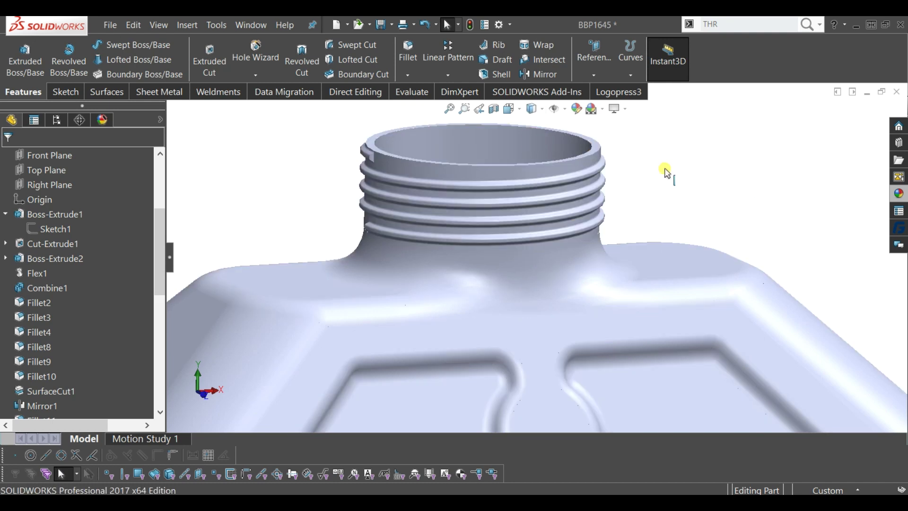
{"action": "scroll", "coordinate": [618, 186], "scroll_direction": "up", "scroll_amount": 2}
{"action": "scroll", "coordinate": [592, 186], "scroll_direction": "up", "scroll_amount": 1}
{"action": "scroll", "coordinate": [641, 197], "scroll_direction": "up", "scroll_amount": 2}
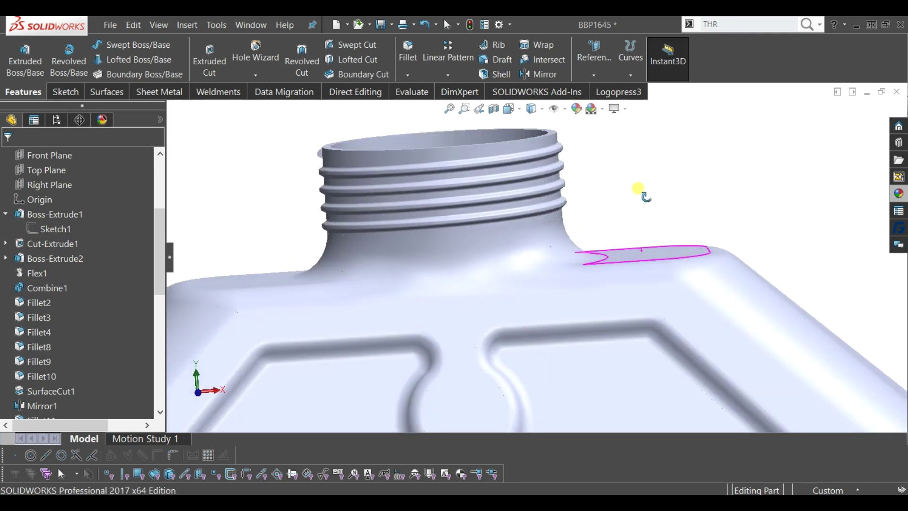
{"action": "scroll", "coordinate": [593, 280], "scroll_direction": "up", "scroll_amount": 2}
{"action": "mouse_move", "coordinate": [593, 280]}
{"action": "middle_mouse_down"}
{"action": "mouse_move", "coordinate": [568, 310]}
{"action": "mouse_move", "coordinate": [531, 320]}
{"action": "mouse_move", "coordinate": [539, 340]}
{"action": "mouse_move", "coordinate": [492, 320]}
{"action": "mouse_move", "coordinate": [509, 333]}
{"action": "mouse_move", "coordinate": [500, 328]}
{"action": "mouse_move", "coordinate": [542, 241]}
{"action": "mouse_move", "coordinate": [424, 213]}
{"action": "middle_mouse_up"}
{"action": "left_click", "coordinate": [900, 193]}
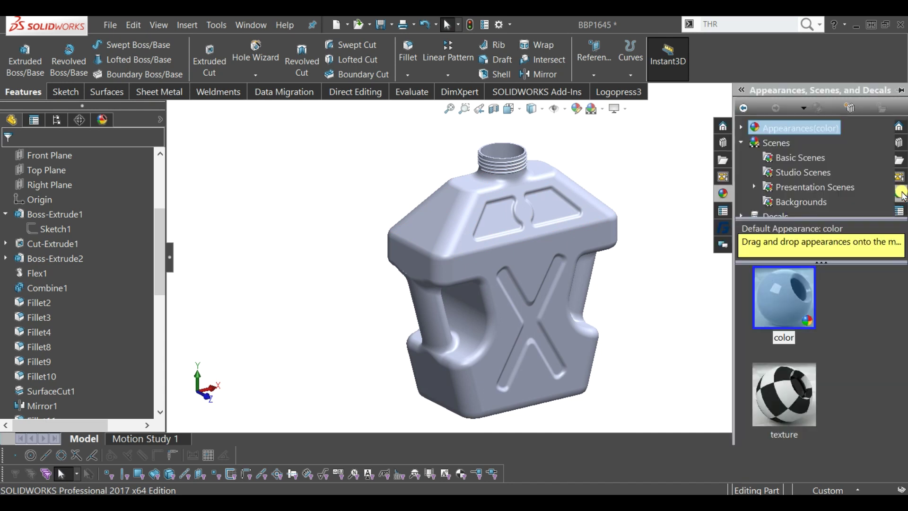
- Apply the Reflective Floor Black studio scene and turn on RealView and shadows
{"action": "left_click", "coordinate": [792, 172]}
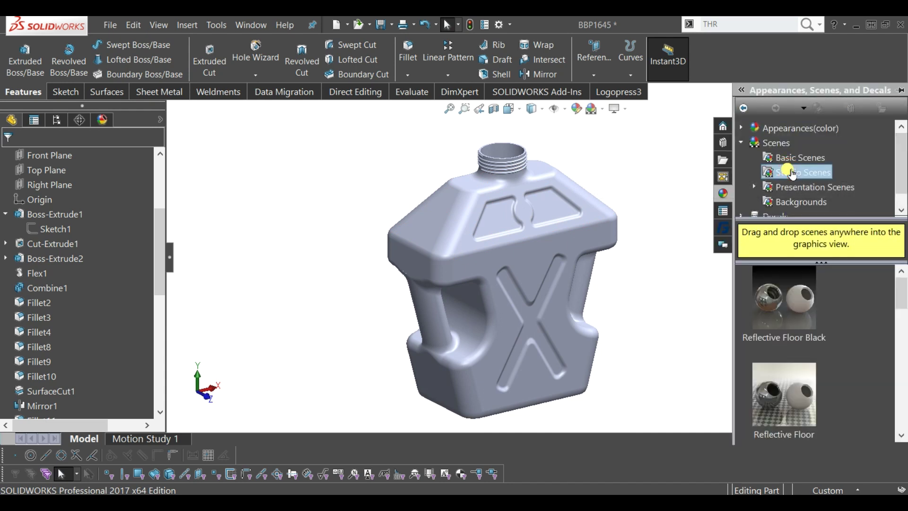
{"action": "left_click_drag", "start_coordinate": [804, 329], "coordinate": [686, 334]}
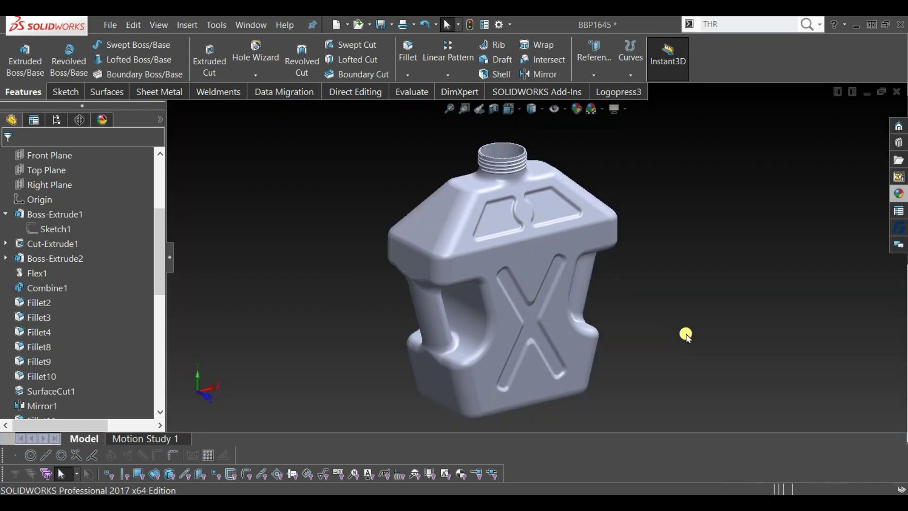
{"action": "left_click", "coordinate": [629, 112]}
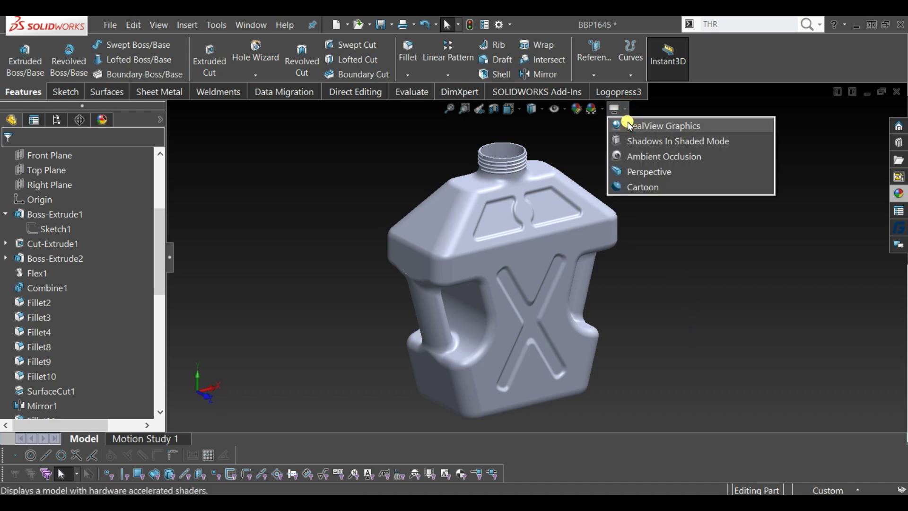
{"action": "left_click", "coordinate": [628, 112]}
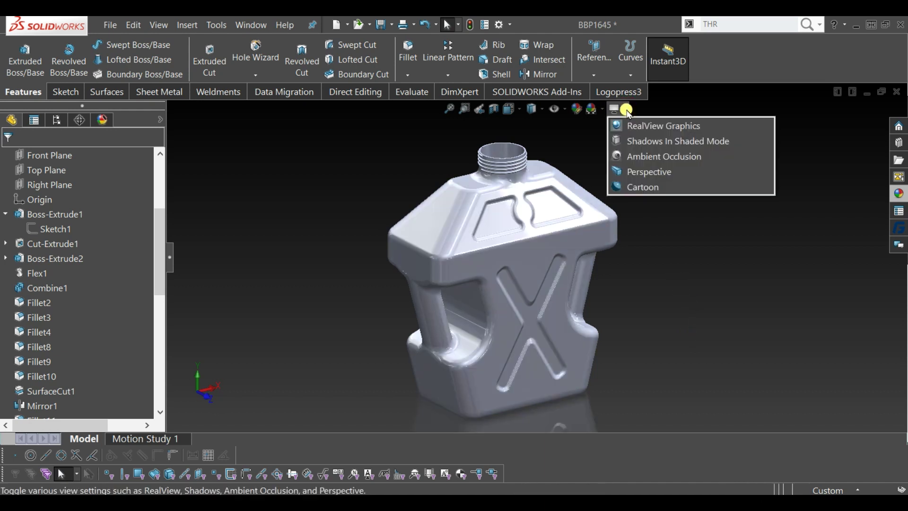
{"action": "left_click", "coordinate": [625, 141]}
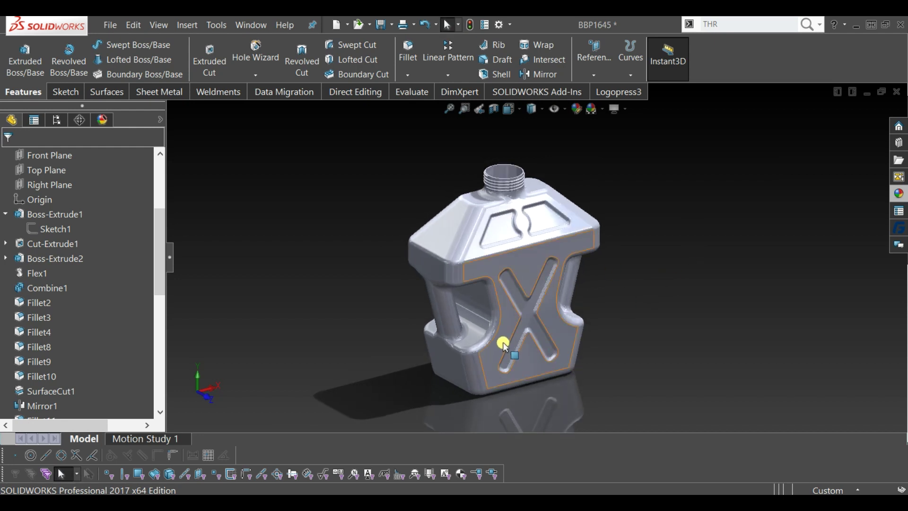
- Browse the appearances library to the Plastic > Soft Touch folder
{"action": "left_click", "coordinate": [894, 193]}
{"action": "double_click", "coordinate": [768, 144]}
{"action": "left_click", "coordinate": [742, 128]}
{"action": "double_click", "coordinate": [762, 143]}
{"action": "scroll", "coordinate": [830, 183], "scroll_direction": "down", "scroll_amount": 1}
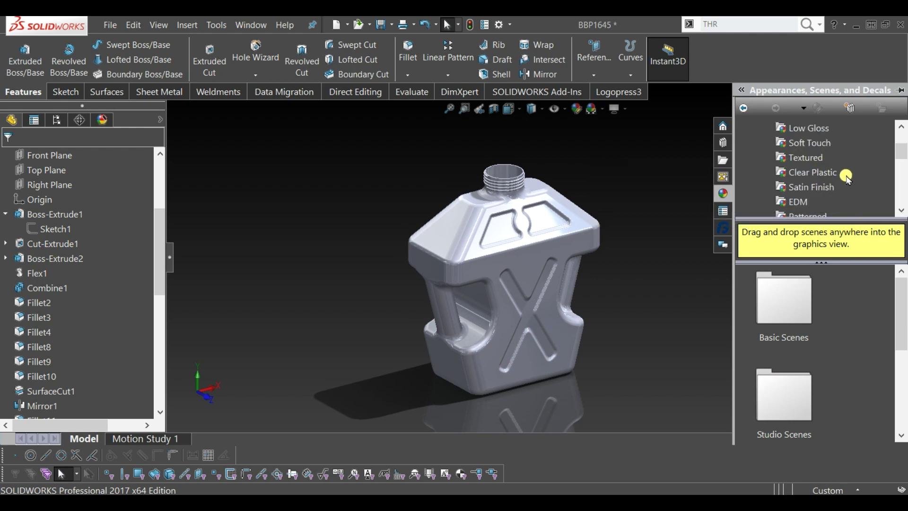
{"action": "left_click", "coordinate": [818, 143]}
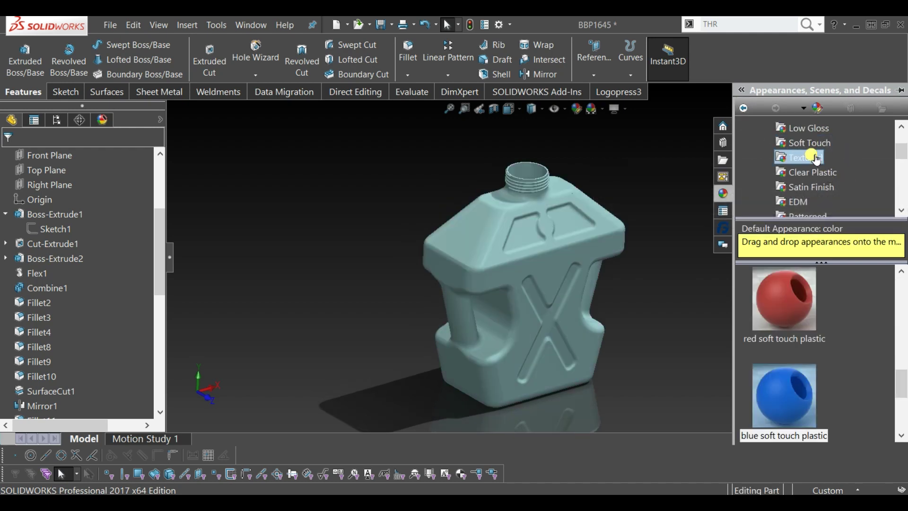
- Apply PW-MT11000 plastic to the whole part and change its colour to light teal
{"action": "left_click_drag", "start_coordinate": [799, 312], "coordinate": [552, 270]}
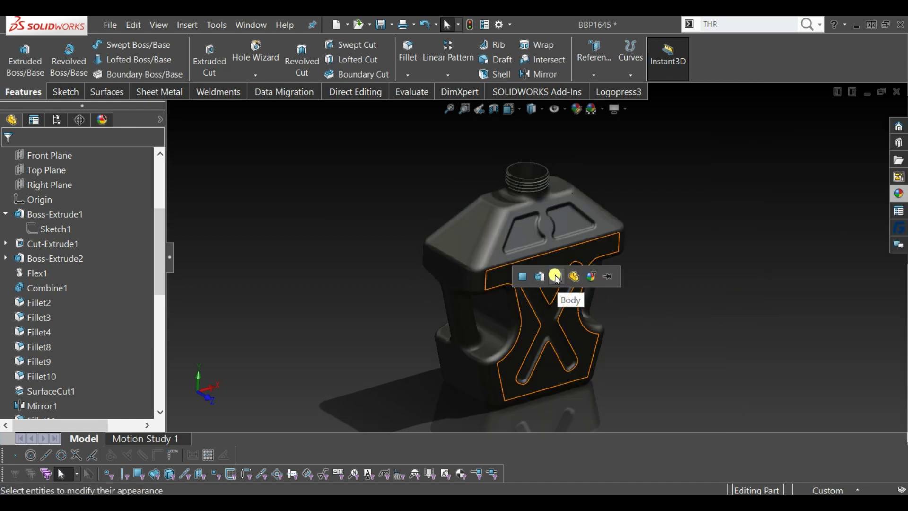
{"action": "left_click", "coordinate": [573, 277]}
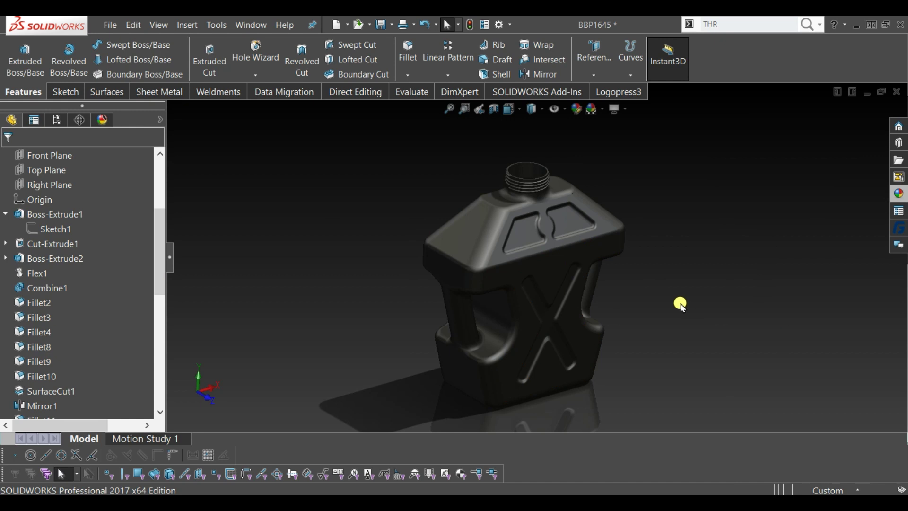
{"action": "left_click", "coordinate": [501, 276]}
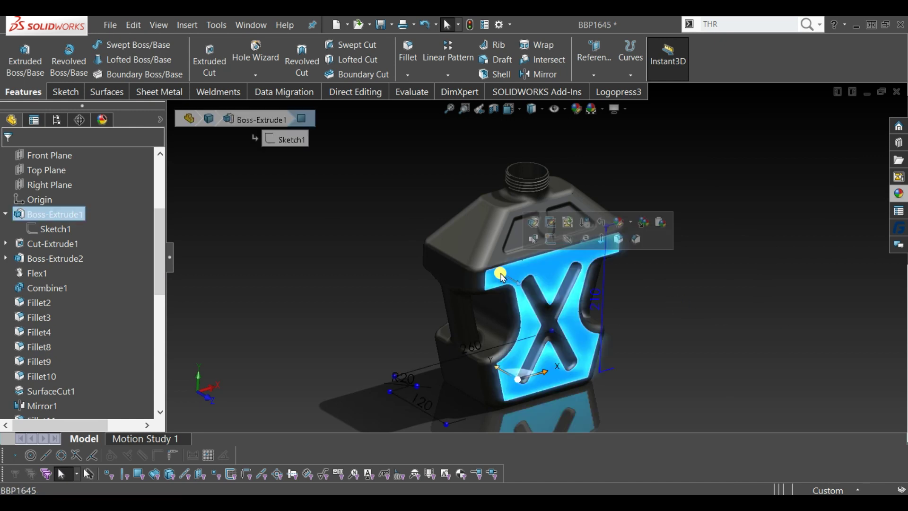
{"action": "left_click", "coordinate": [632, 226]}
{"action": "left_click", "coordinate": [643, 290]}
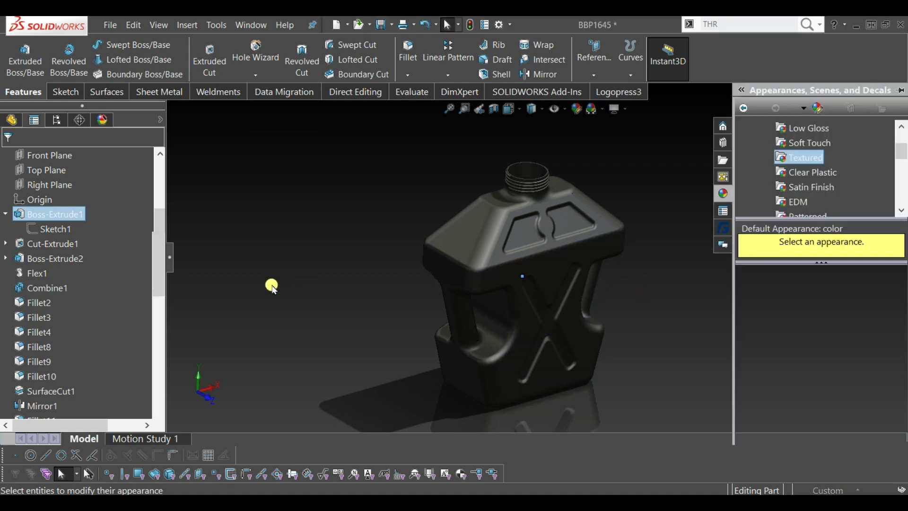
{"action": "left_click_drag", "start_coordinate": [157, 303], "coordinate": [159, 345]}
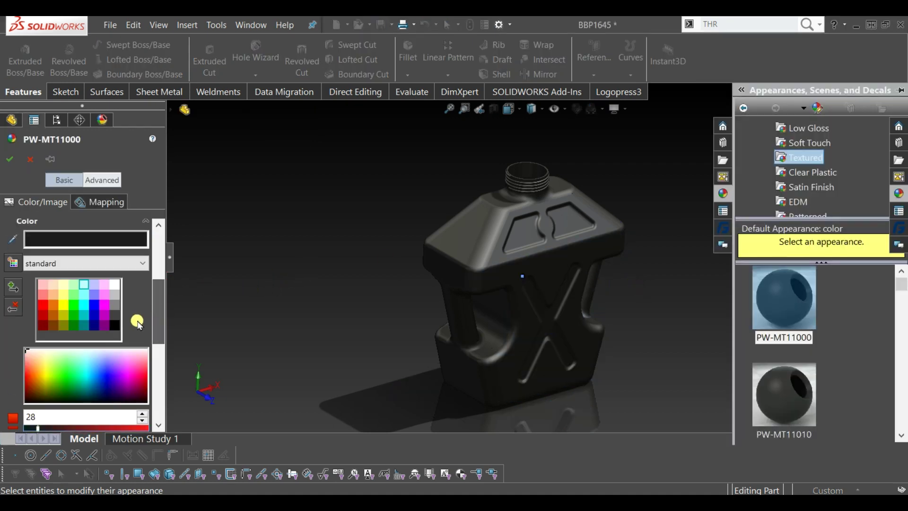
{"action": "left_click", "coordinate": [86, 290]}
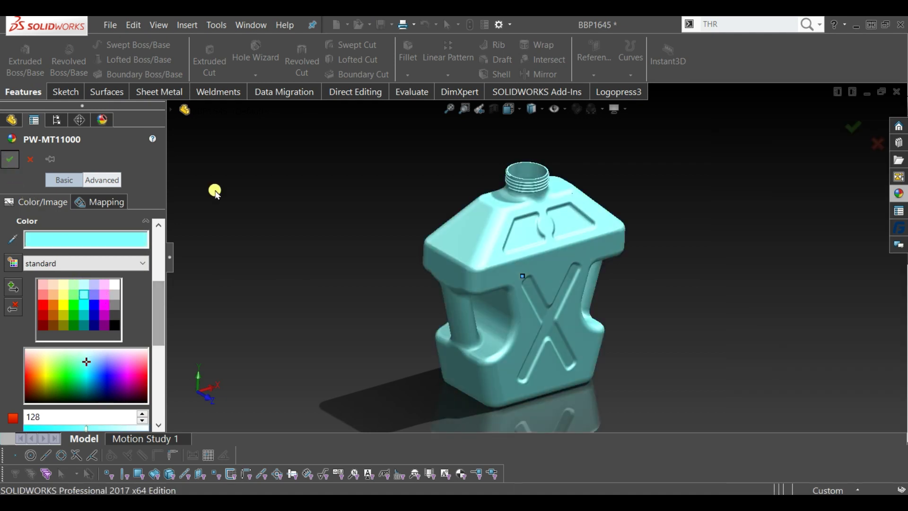
{"action": "scroll", "coordinate": [698, 298], "scroll_direction": "up", "scroll_amount": 1}
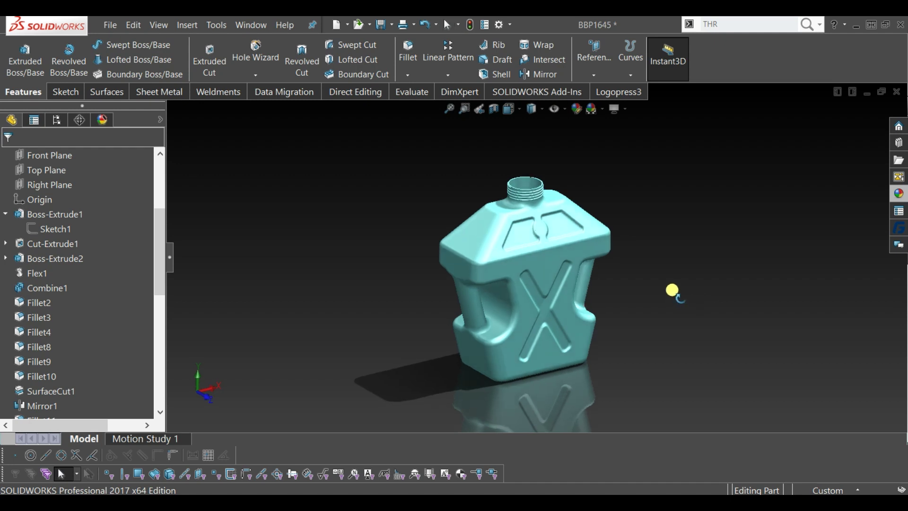
{"action": "scroll", "coordinate": [674, 279], "scroll_direction": "up", "scroll_amount": 1}
{"action": "scroll", "coordinate": [677, 297], "scroll_direction": "up", "scroll_amount": 2}
{"action": "scroll", "coordinate": [559, 280], "scroll_direction": "down", "scroll_amount": 3}
{"action": "mouse_move", "coordinate": [473, 262]}
{"action": "middle_mouse_down"}
{"action": "mouse_move", "coordinate": [432, 186]}
{"action": "mouse_move", "coordinate": [389, 215]}
{"action": "mouse_move", "coordinate": [300, 246]}
{"action": "mouse_move", "coordinate": [290, 314]}
{"action": "mouse_move", "coordinate": [329, 251]}
{"action": "mouse_move", "coordinate": [483, 237]}
{"action": "mouse_move", "coordinate": [509, 283]}
{"action": "mouse_move", "coordinate": [450, 241]}
{"action": "mouse_move", "coordinate": [458, 298]}
{"action": "mouse_move", "coordinate": [478, 261]}
{"action": "mouse_move", "coordinate": [475, 219]}
{"action": "mouse_move", "coordinate": [474, 248]}
{"action": "mouse_move", "coordinate": [537, 239]}
{"action": "mouse_move", "coordinate": [531, 189]}
{"action": "mouse_move", "coordinate": [526, 217]}
{"action": "mouse_move", "coordinate": [656, 278]}
{"action": "middle_mouse_up"}
{"action": "mouse_move", "coordinate": [694, 305]}
{"action": "middle_mouse_down"}
{"action": "mouse_move", "coordinate": [683, 305]}
{"action": "mouse_move", "coordinate": [691, 345]}
{"action": "mouse_move", "coordinate": [668, 207]}
{"action": "mouse_move", "coordinate": [665, 290]}
{"action": "mouse_move", "coordinate": [687, 325]}
{"action": "mouse_move", "coordinate": [681, 312]}
{"action": "mouse_move", "coordinate": [691, 308]}
{"action": "mouse_move", "coordinate": [485, 251]}
{"action": "mouse_move", "coordinate": [523, 253]}
{"action": "mouse_move", "coordinate": [533, 275]}
{"action": "middle_mouse_up"}
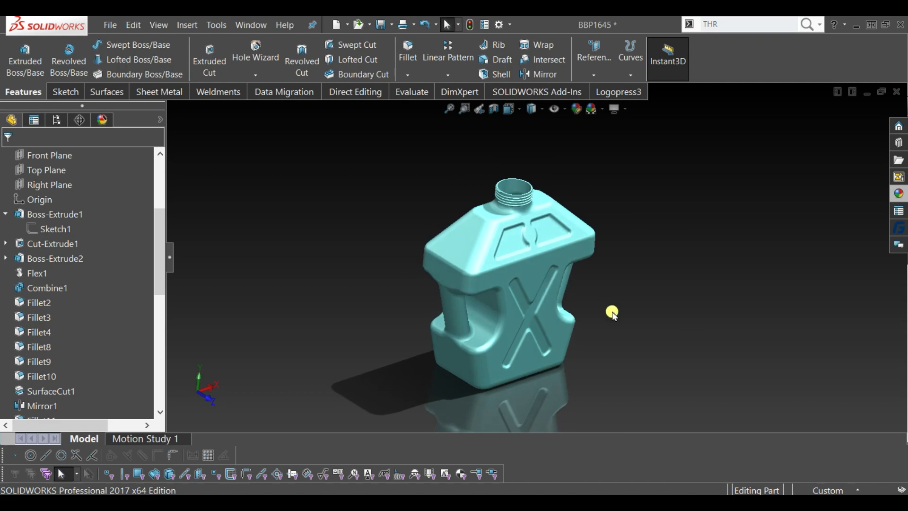
{"action": "middle_click_drag", "start_coordinate": [612, 313], "coordinate": [511, 204]}
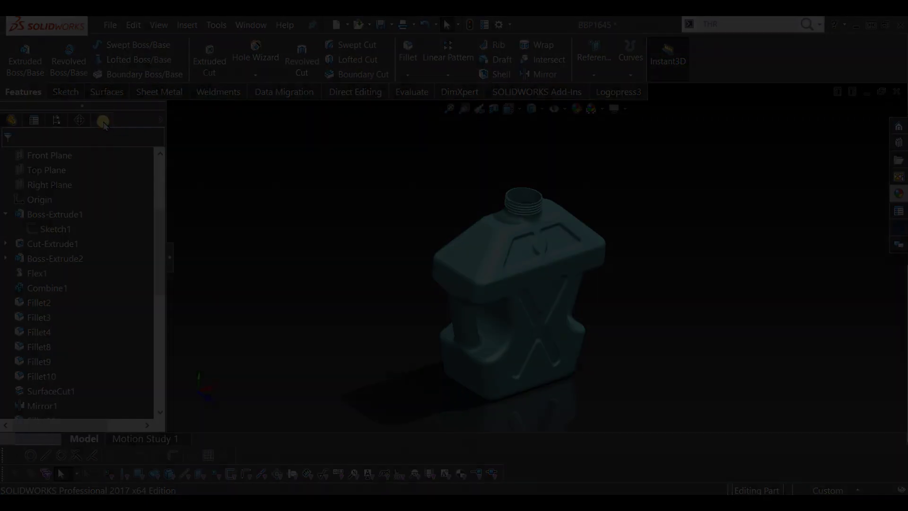